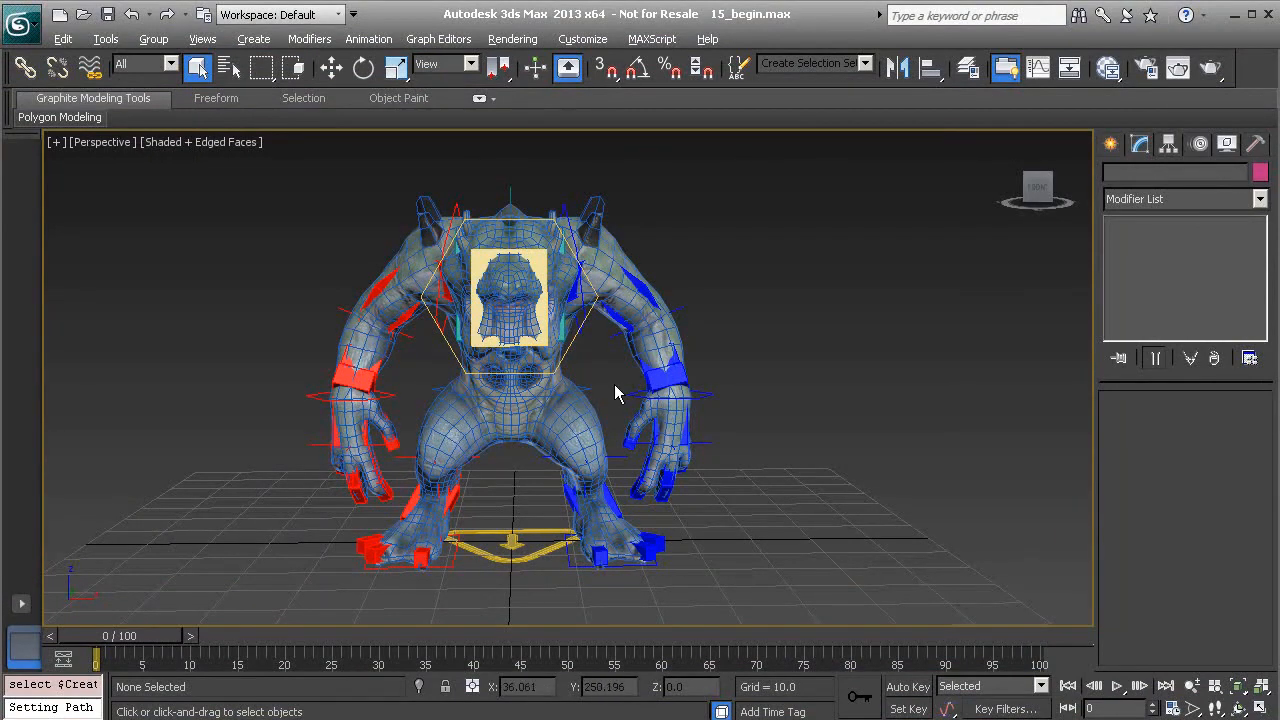
Try a CATMotion layer on the creature rig, turn on animation mode and play back the walk
{"action": "left_click", "coordinate": [500, 557]}
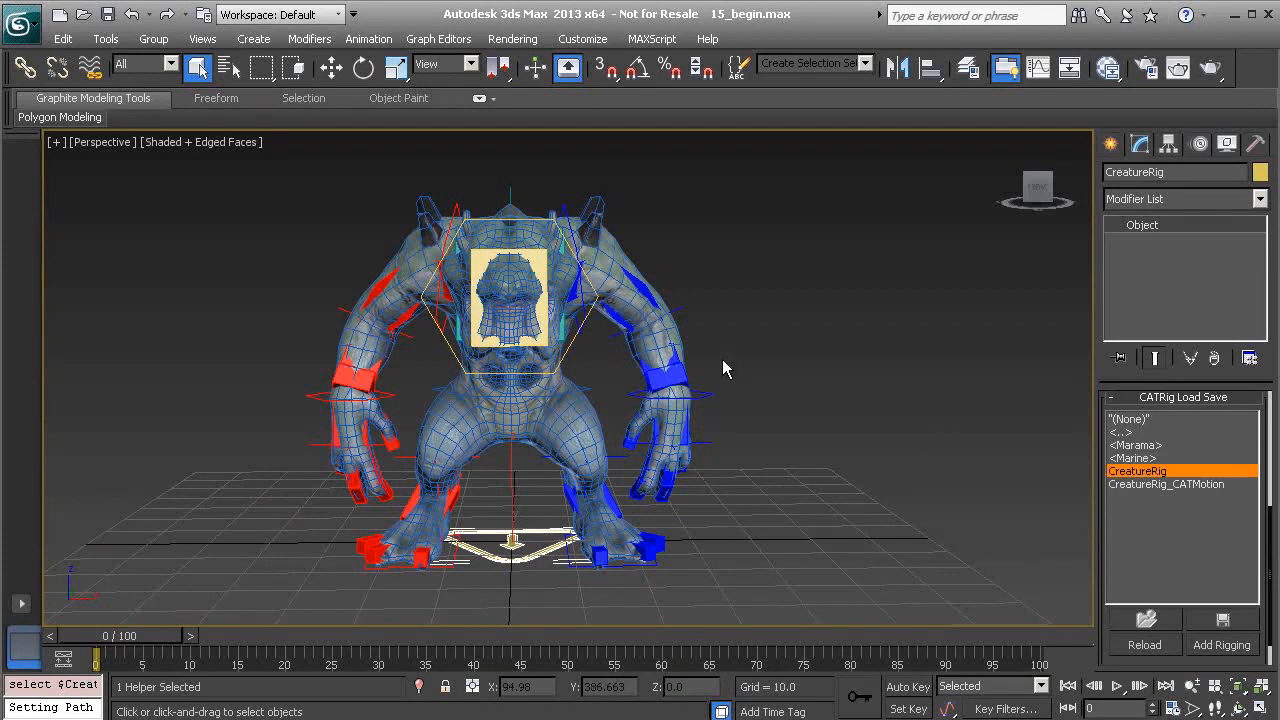
{"action": "left_click", "coordinate": [1202, 143]}
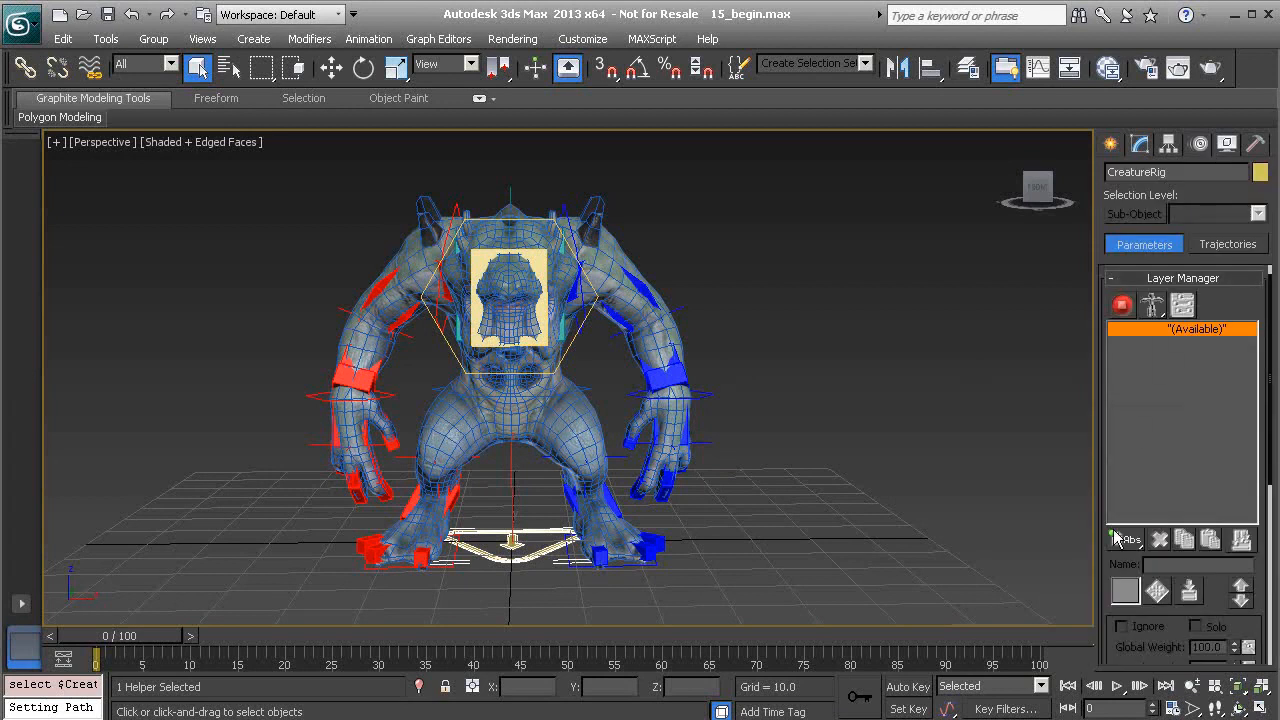
{"action": "left_click_drag", "start_coordinate": [1118, 528], "coordinate": [1128, 638]}
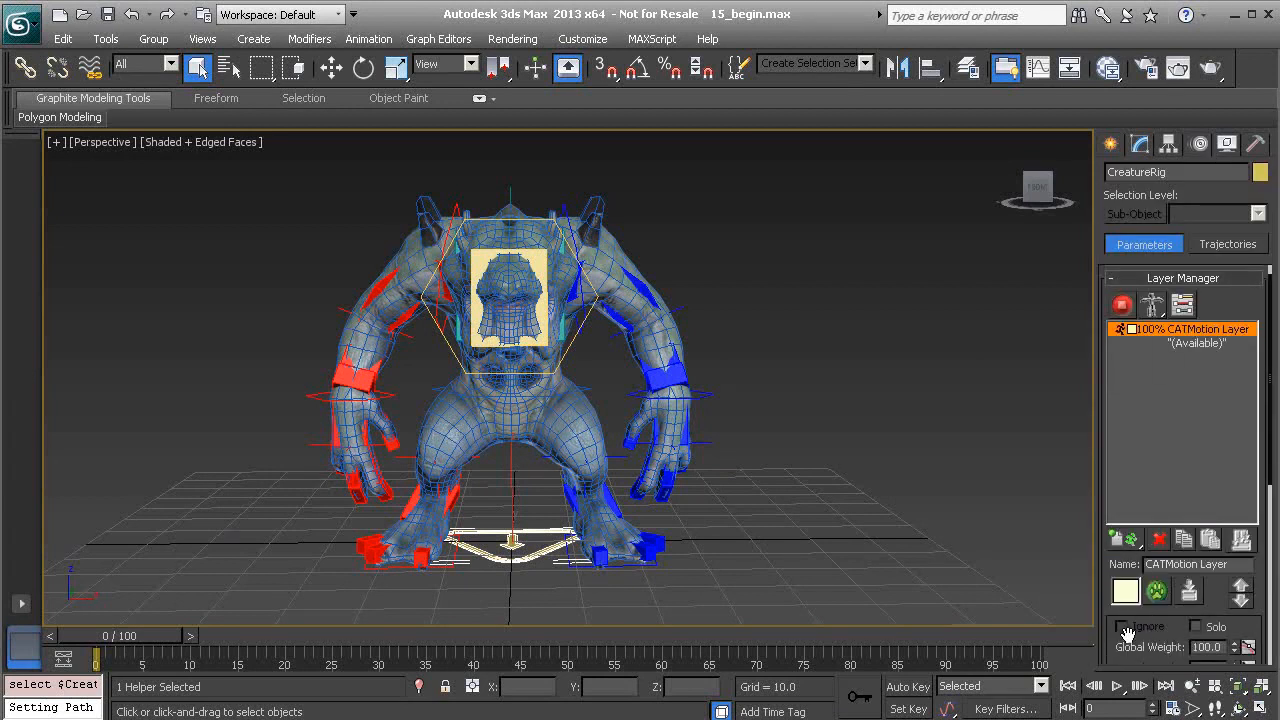
{"action": "left_click", "coordinate": [1122, 305]}
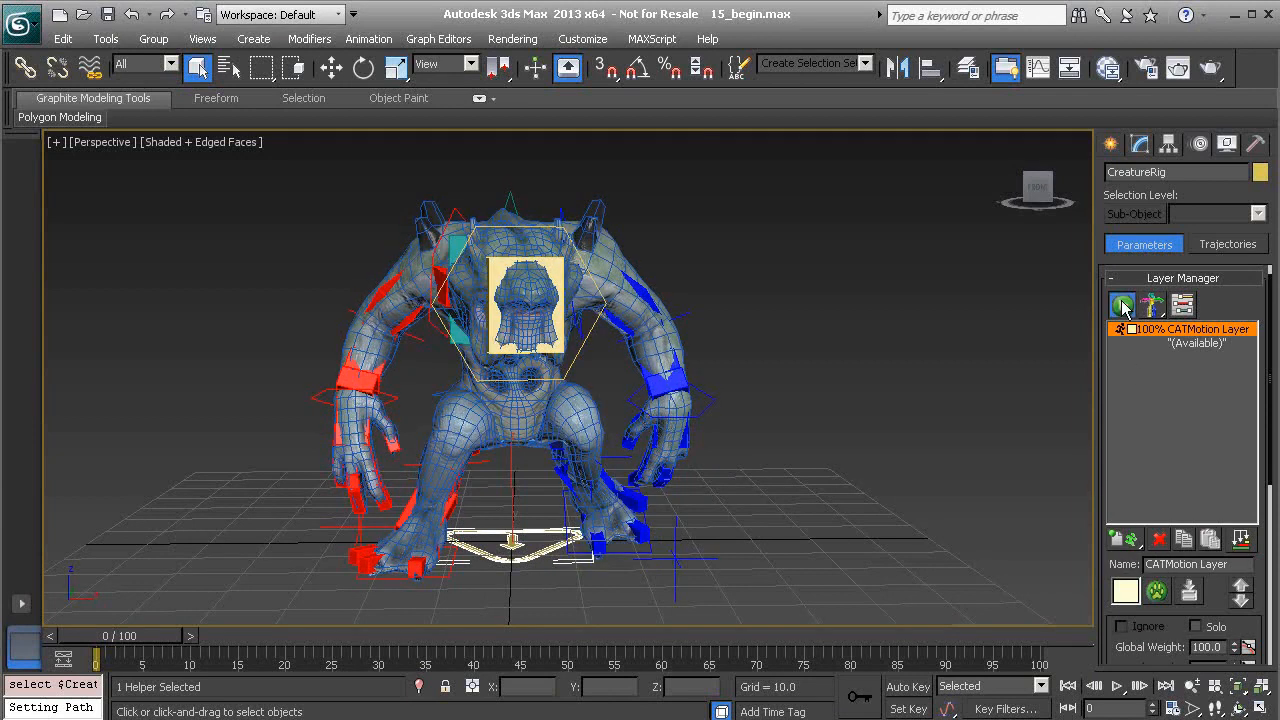
{"action": "left_click", "coordinate": [1117, 686]}
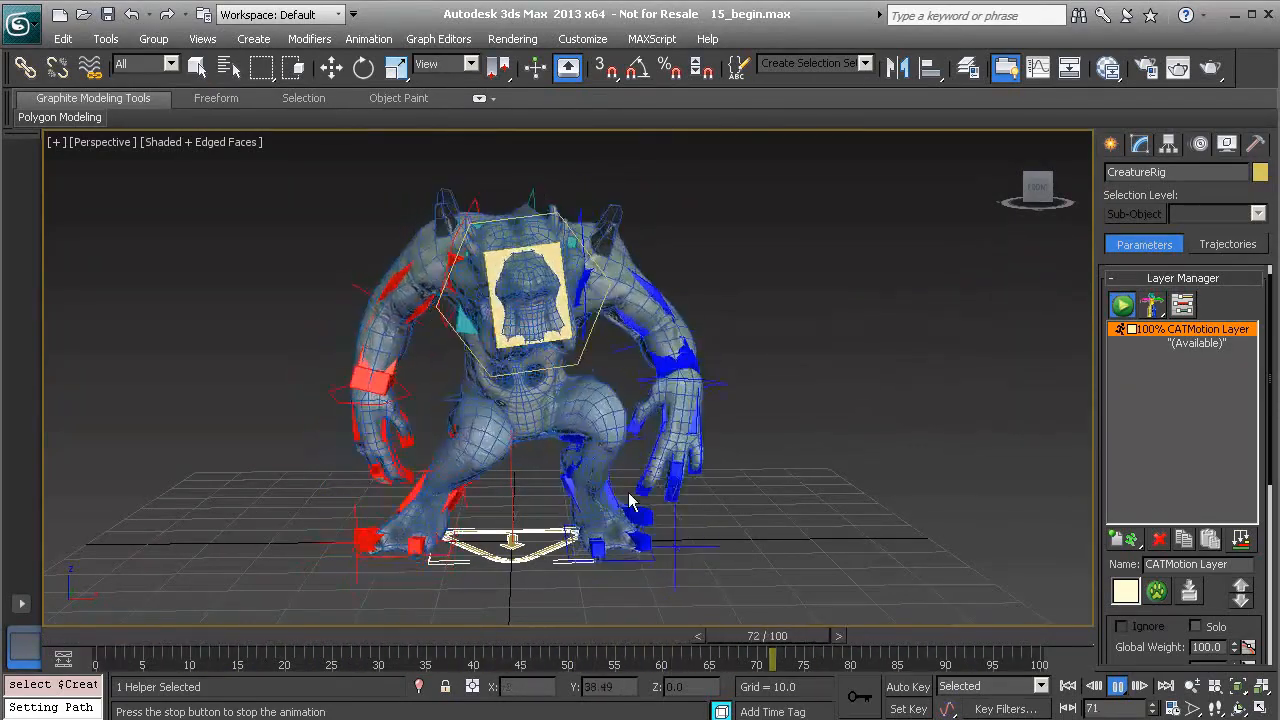
{"action": "left_click", "coordinate": [1110, 686]}
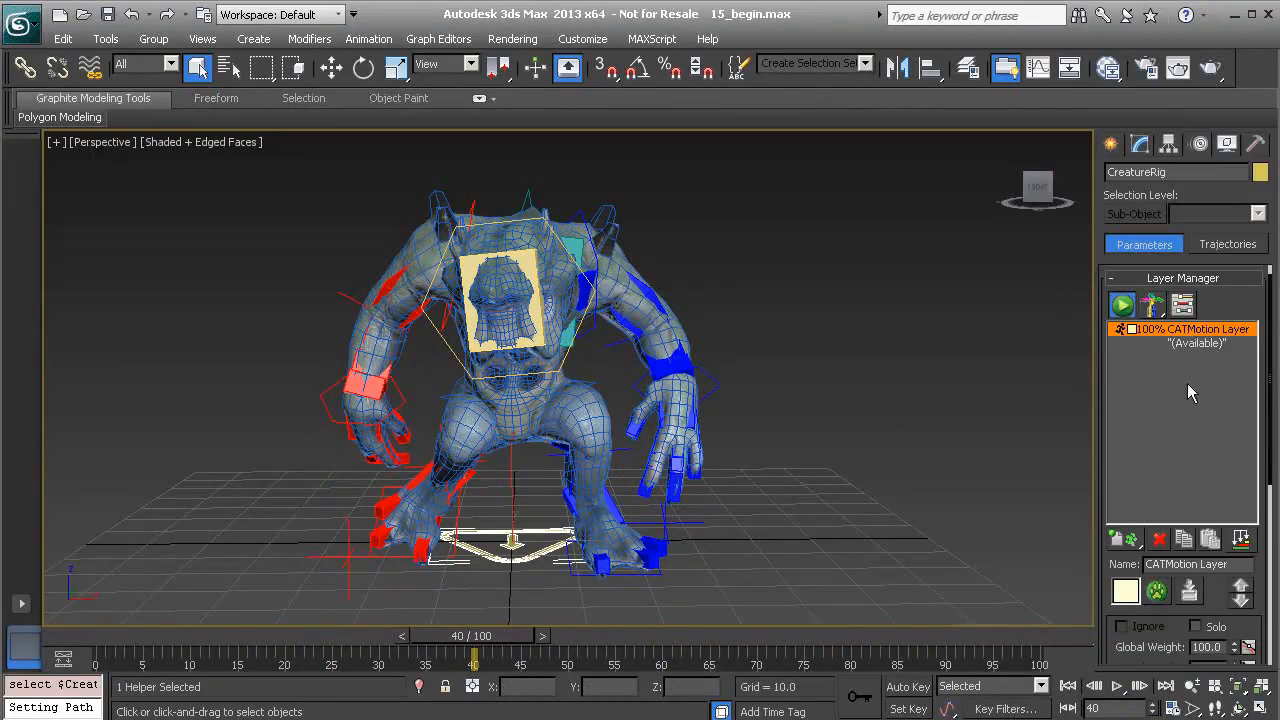
Remove the CATMotion layer from the rig and delete the up-vector nodes of both legs
{"action": "left_click", "coordinate": [1159, 539]}
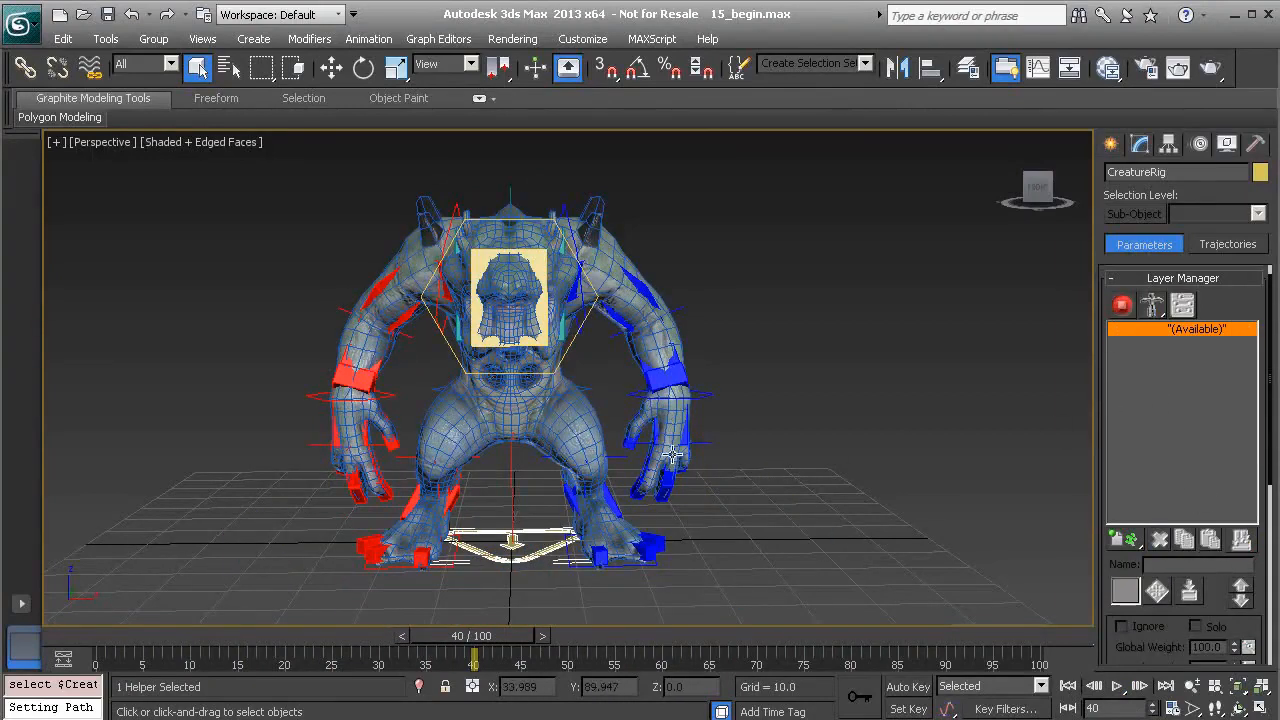
{"action": "left_click", "coordinate": [617, 457]}
{"action": "left_click", "coordinate": [402, 460], "text": "ctrl"}
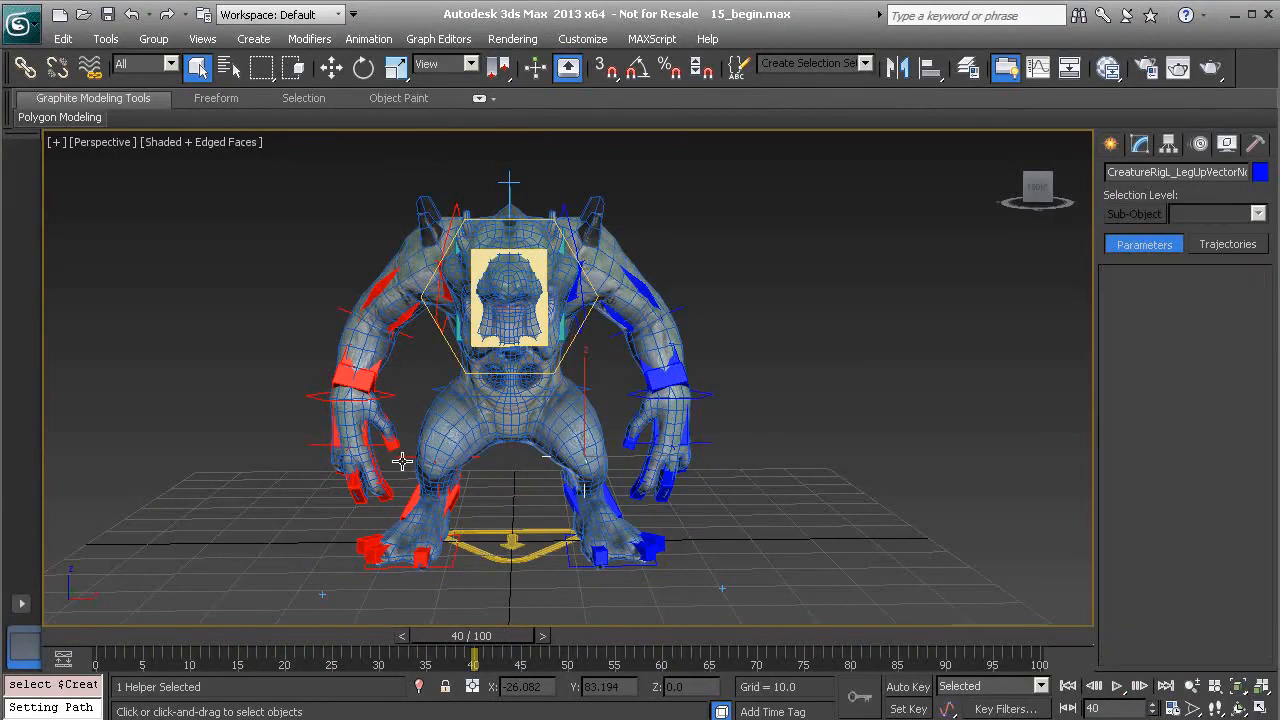
{"action": "key", "text": "Delete"}
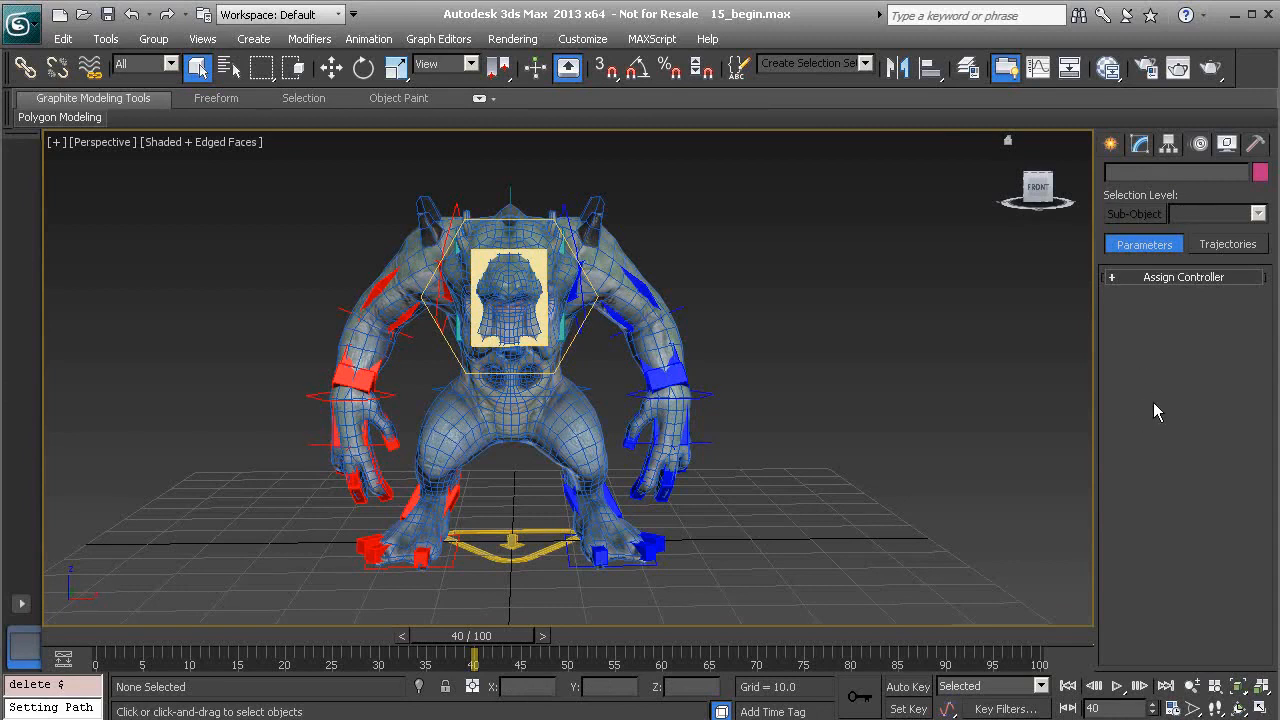
Add a CATMotion layer to the creature rig again and preview its walk cycle in animation mode
{"action": "left_click", "coordinate": [511, 542]}
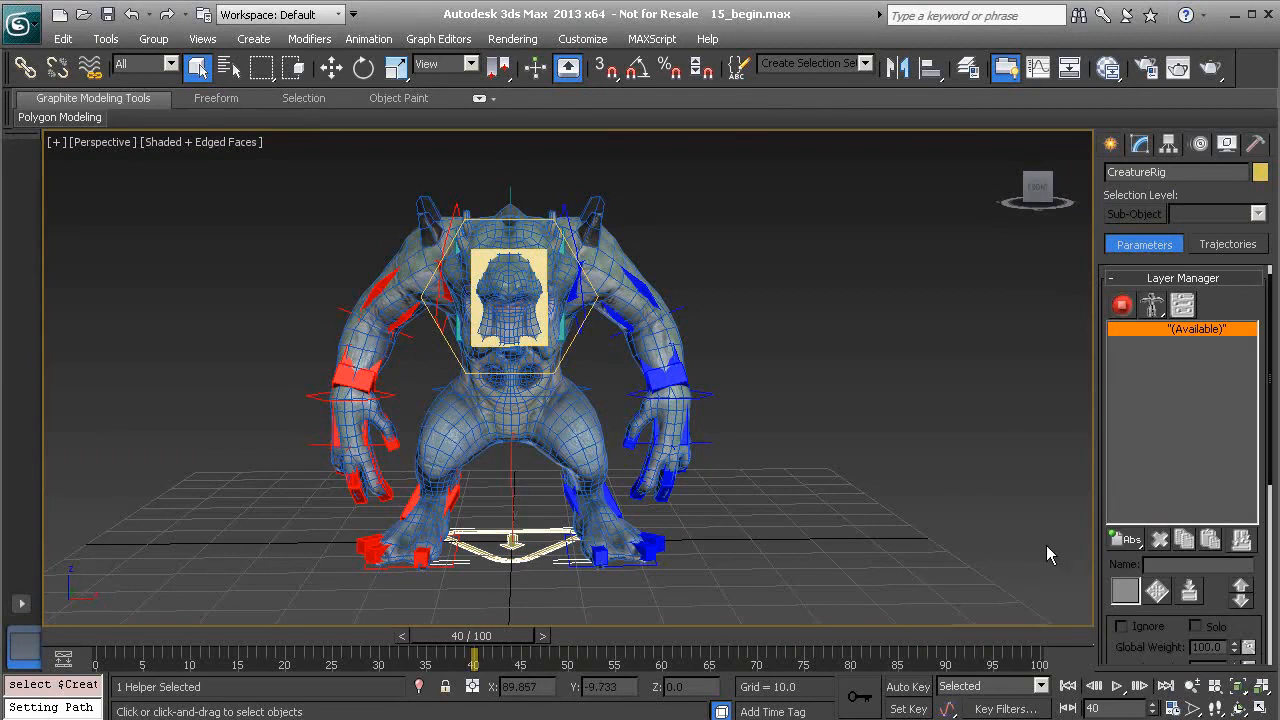
{"action": "left_click_drag", "start_coordinate": [1128, 541], "coordinate": [1136, 636]}
{"action": "left_click", "coordinate": [1122, 304]}
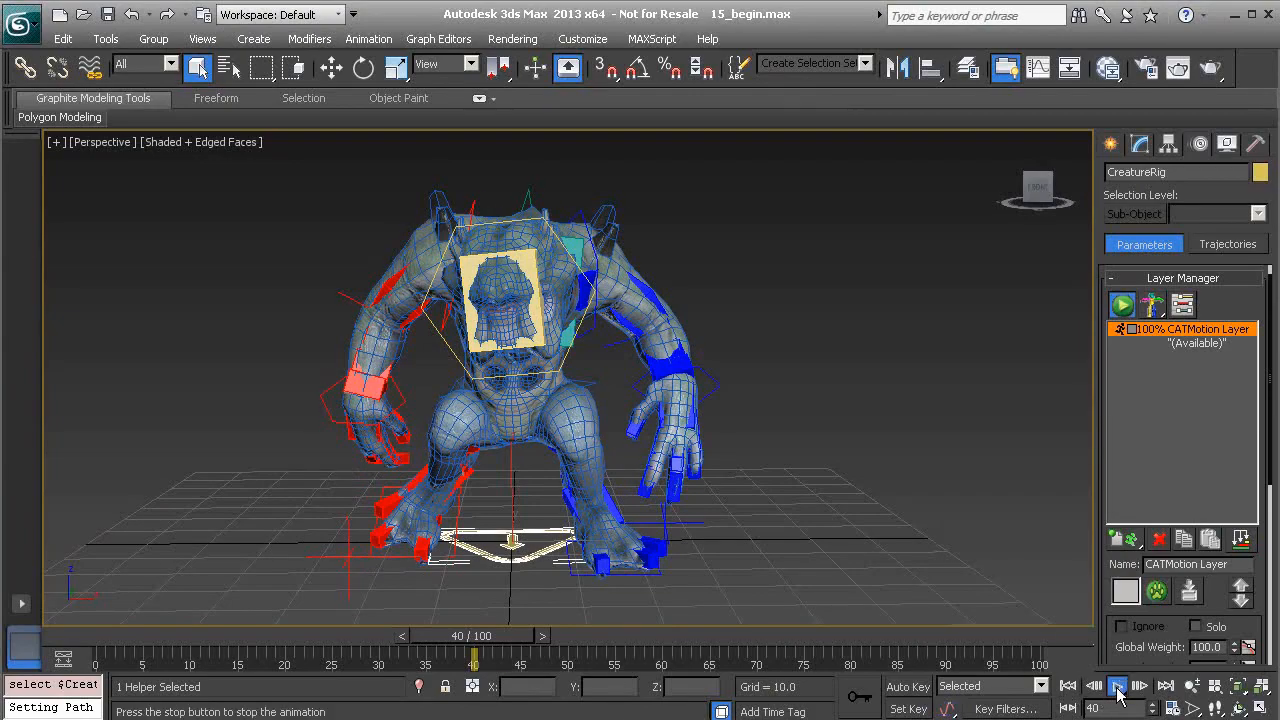
{"action": "left_click", "coordinate": [1117, 686]}
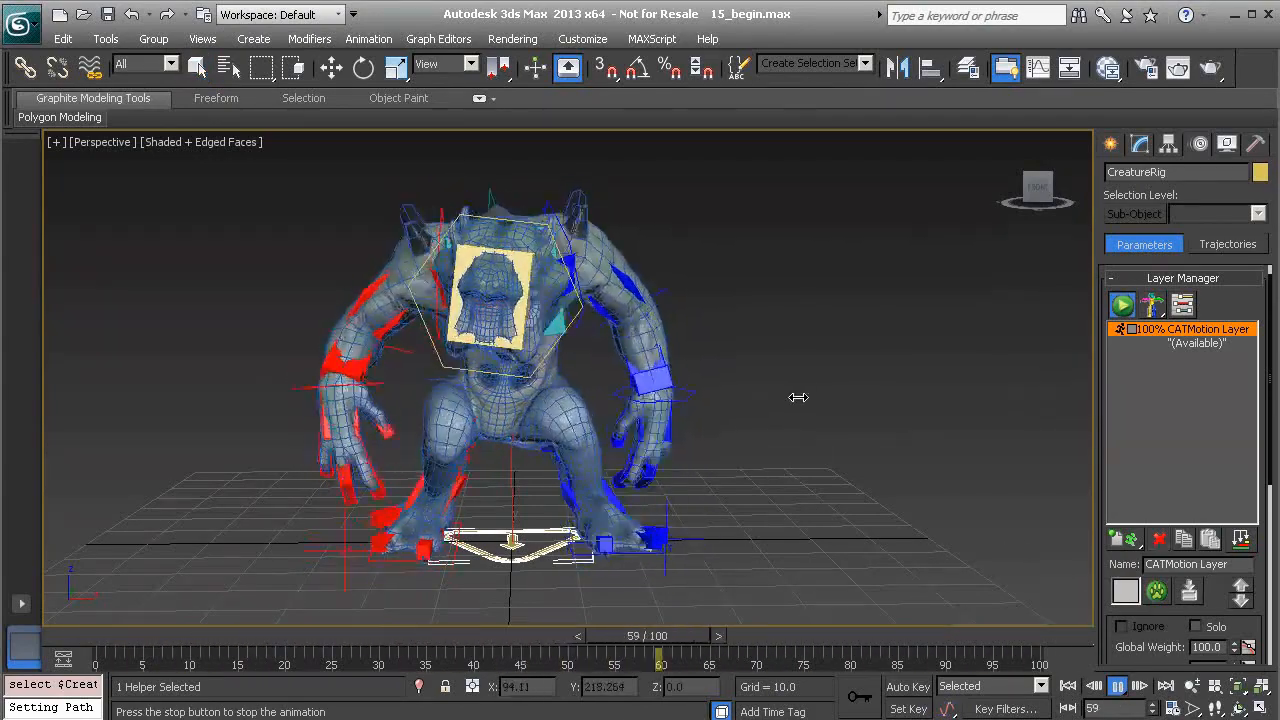
{"action": "middle_click_drag", "start_coordinate": [726, 363], "coordinate": [566, 385], "text": "alt"}
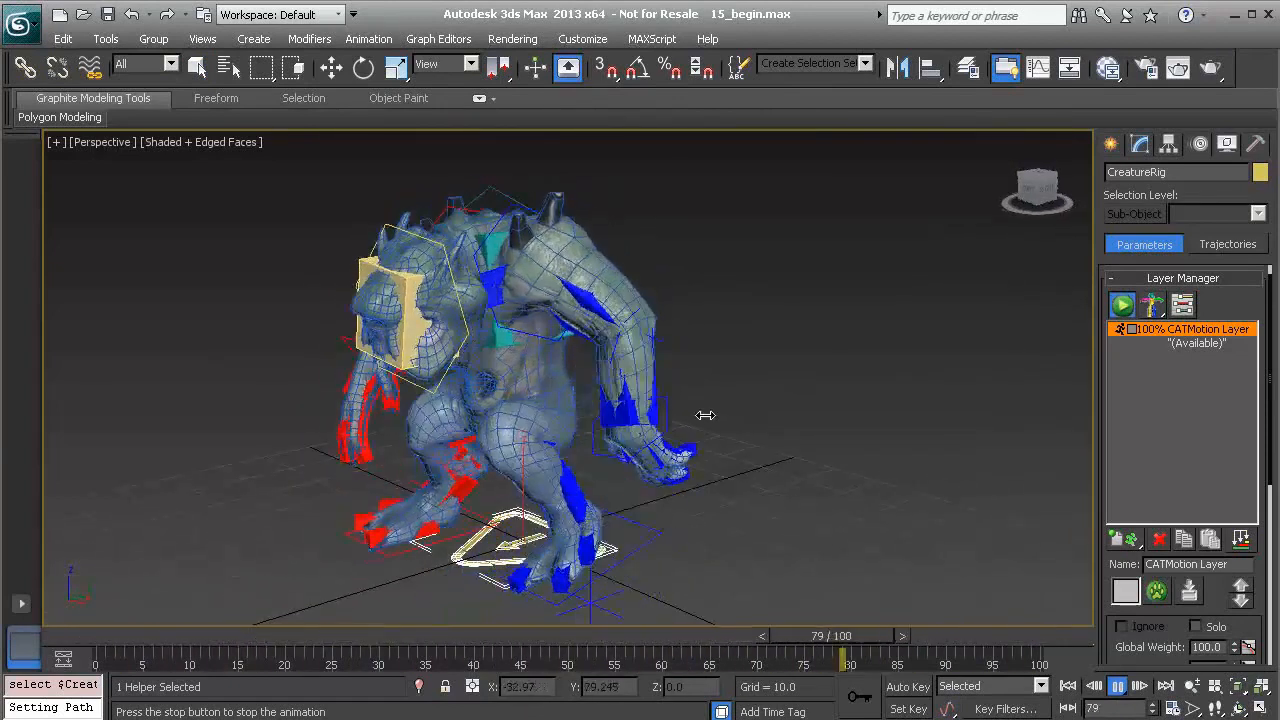
{"action": "left_click", "coordinate": [1120, 690]}
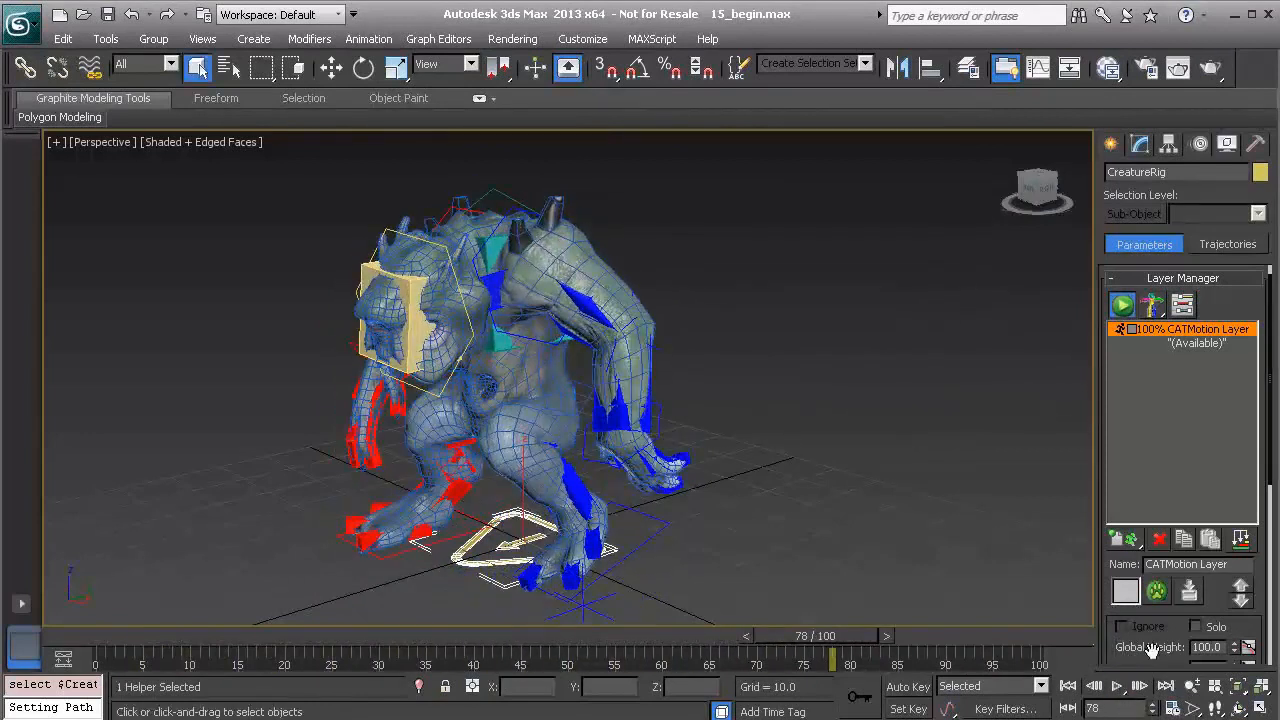
Open the CATMotion editor on its presets page, place it beside the creature, and move the timeline to frame 74
{"action": "left_click", "coordinate": [1157, 592]}
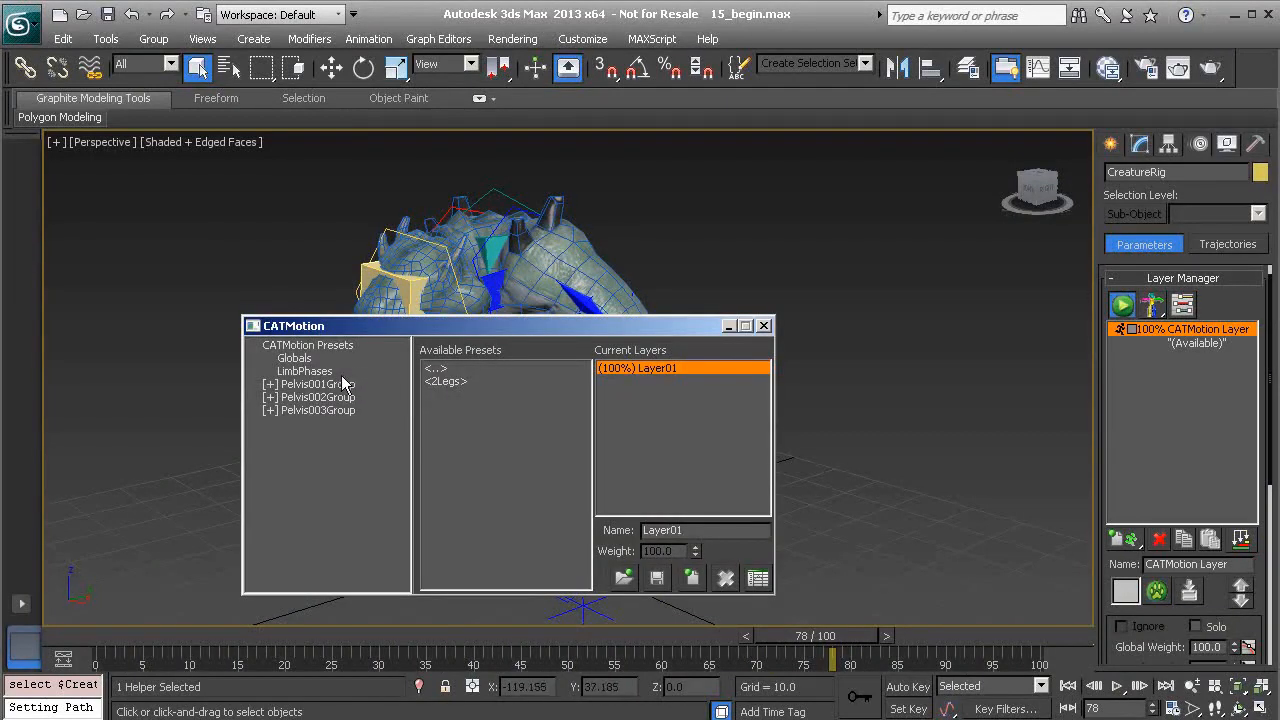
{"action": "left_click_drag", "start_coordinate": [407, 332], "coordinate": [407, 403]}
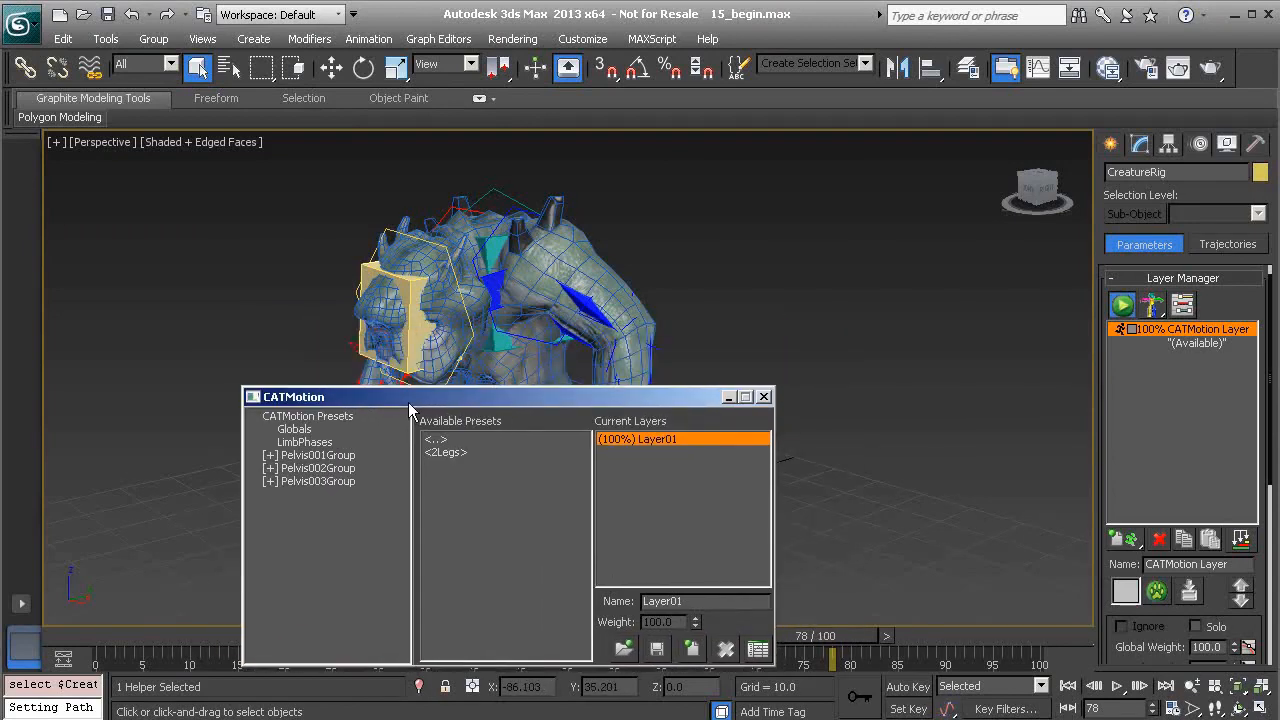
{"action": "left_click", "coordinate": [329, 416]}
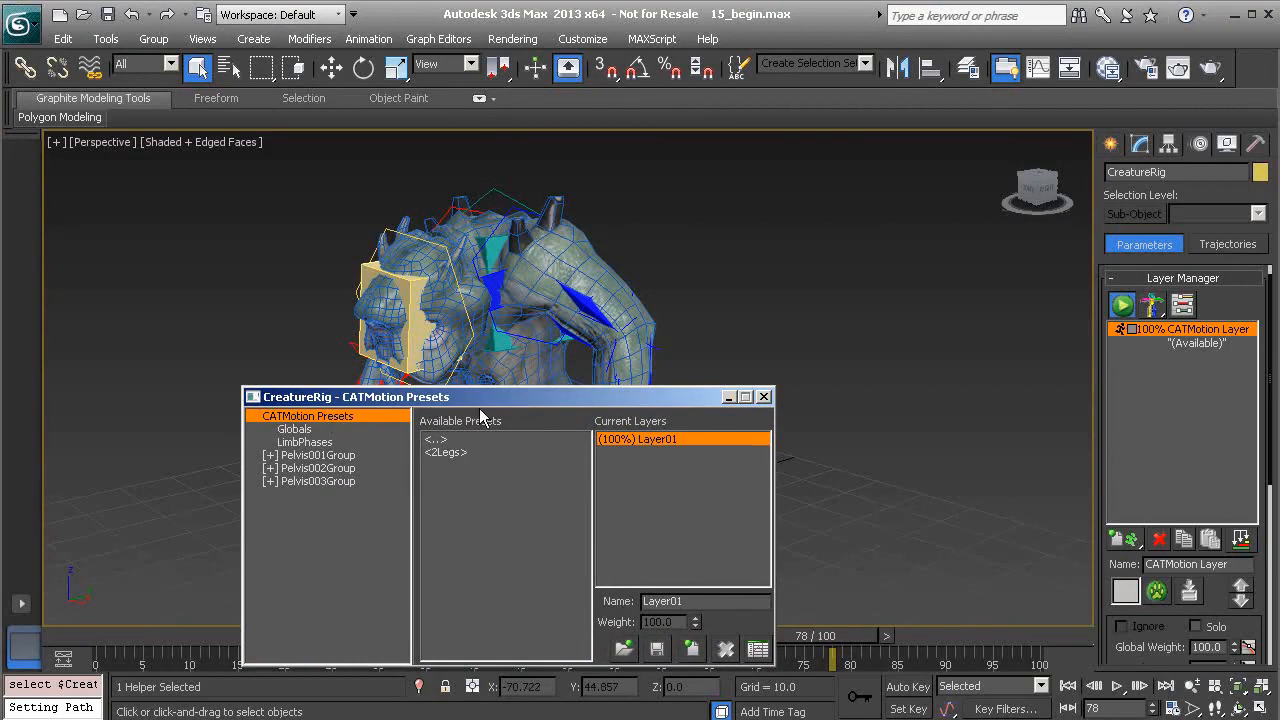
{"action": "left_click_drag", "start_coordinate": [487, 403], "coordinate": [818, 307]}
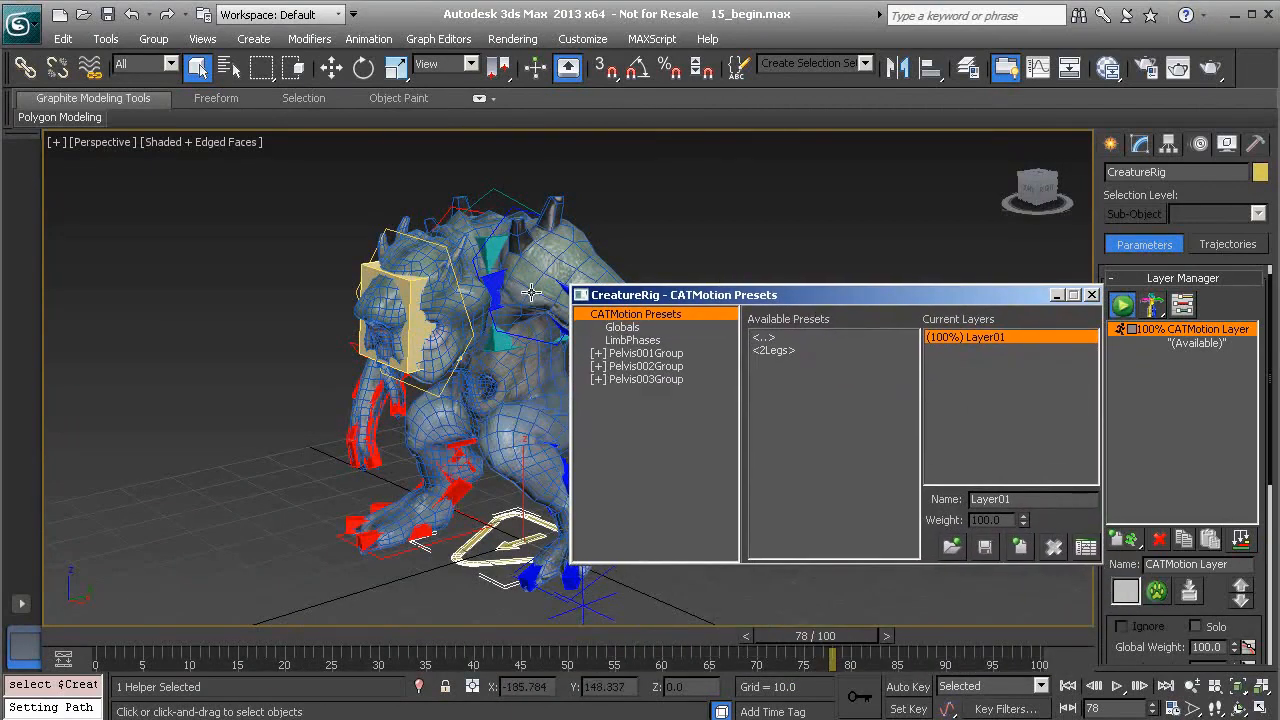
{"action": "middle_click_drag", "start_coordinate": [436, 361], "coordinate": [476, 365], "text": "alt"}
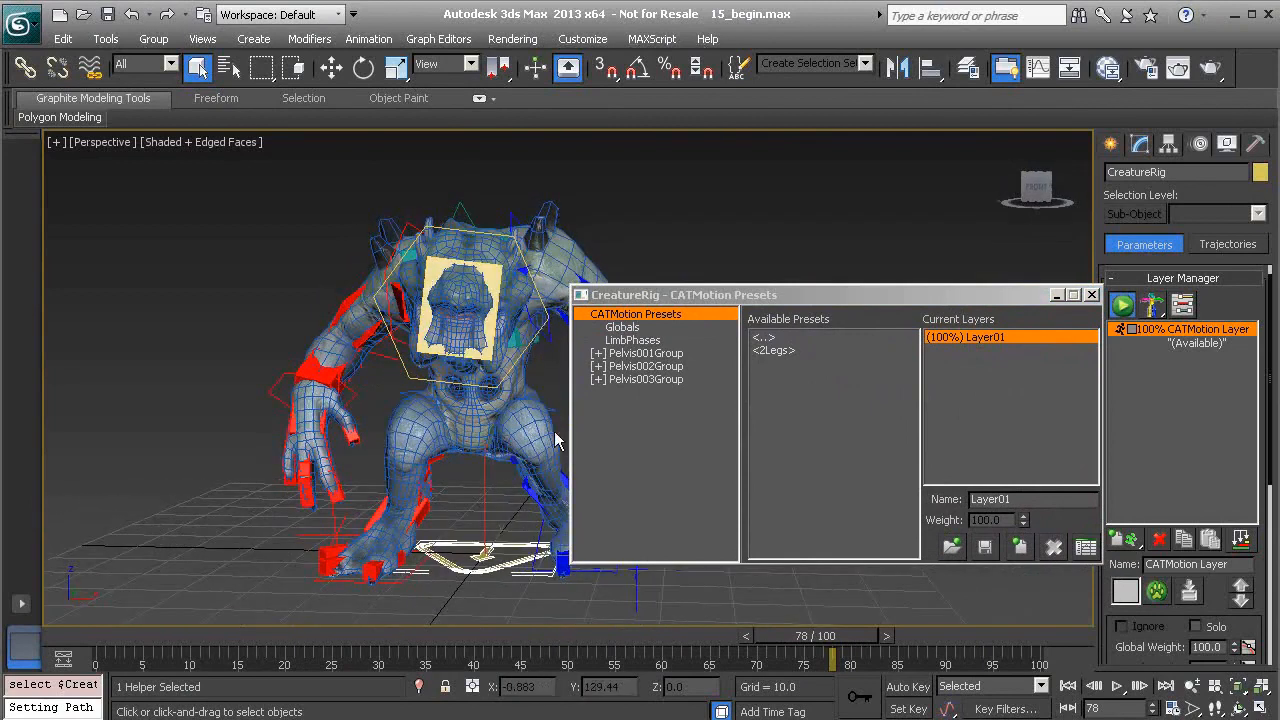
{"action": "left_click_drag", "start_coordinate": [844, 638], "coordinate": [800, 637]}
Look at the dialogs for saving and loading a CATMotion preset, cancelling each without choosing a file
{"action": "left_click", "coordinate": [985, 547]}
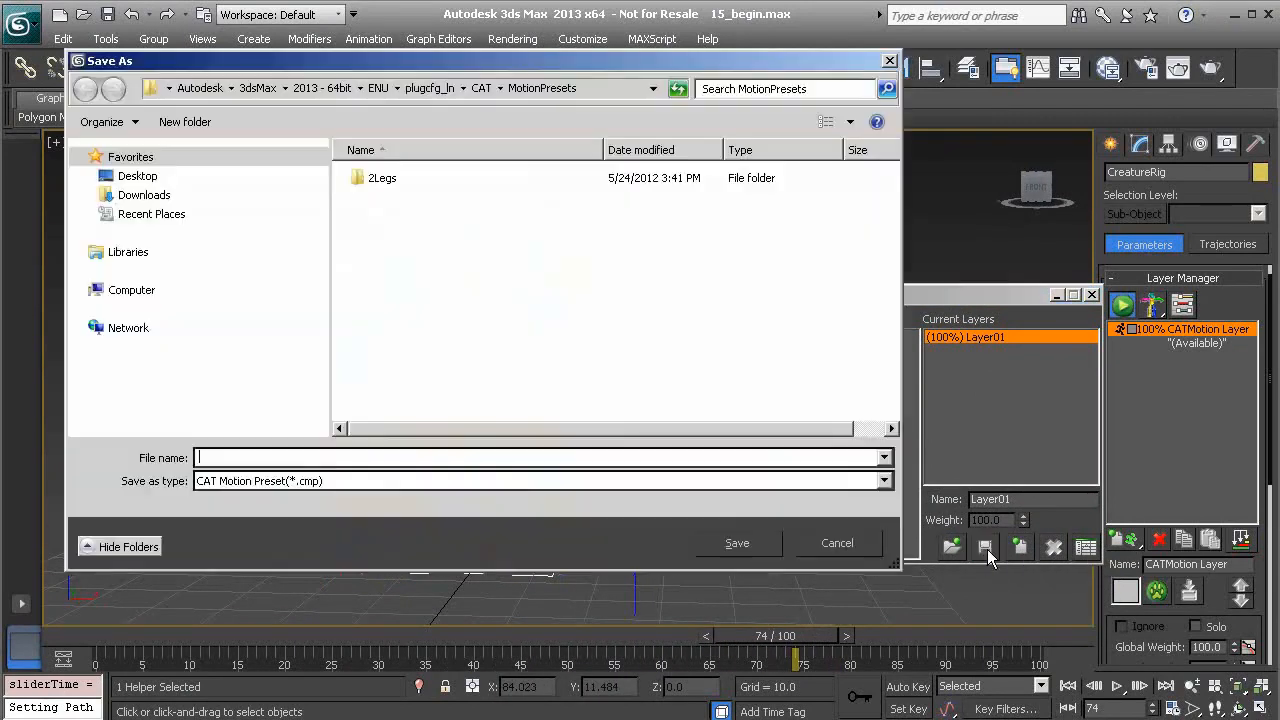
{"action": "left_click", "coordinate": [849, 543]}
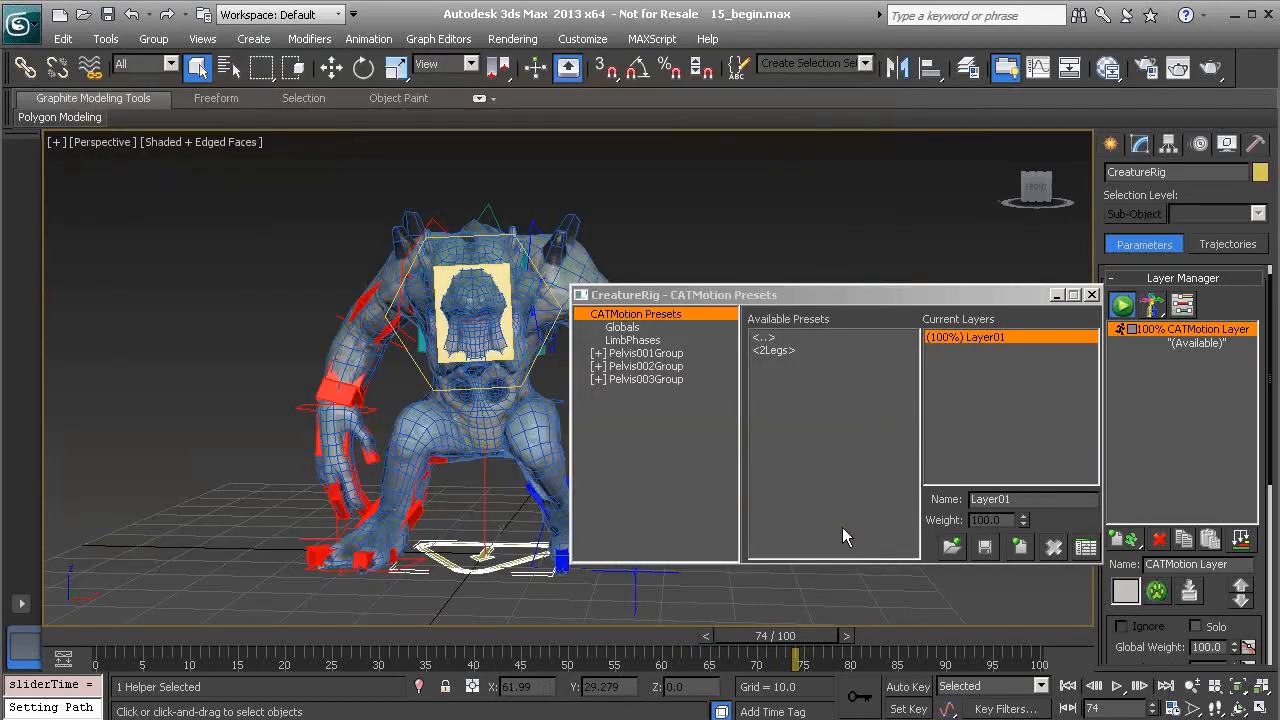
{"action": "left_click", "coordinate": [952, 548]}
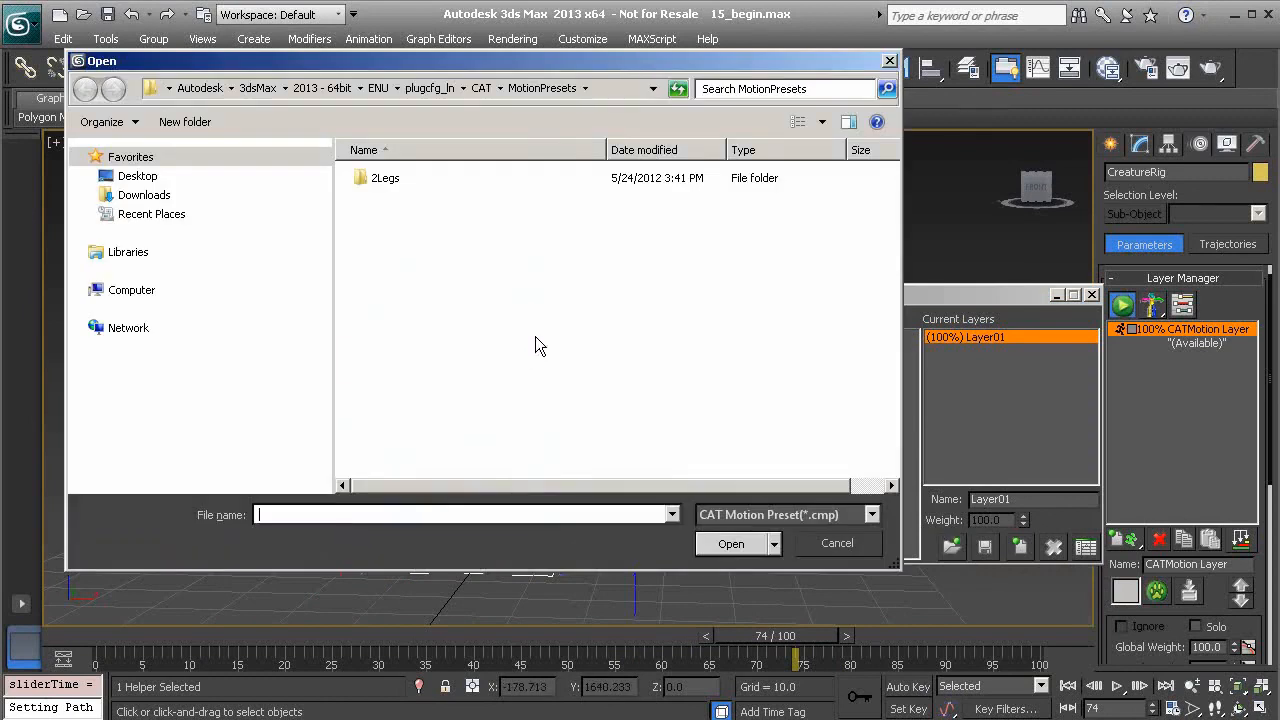
{"action": "left_click", "coordinate": [836, 543]}
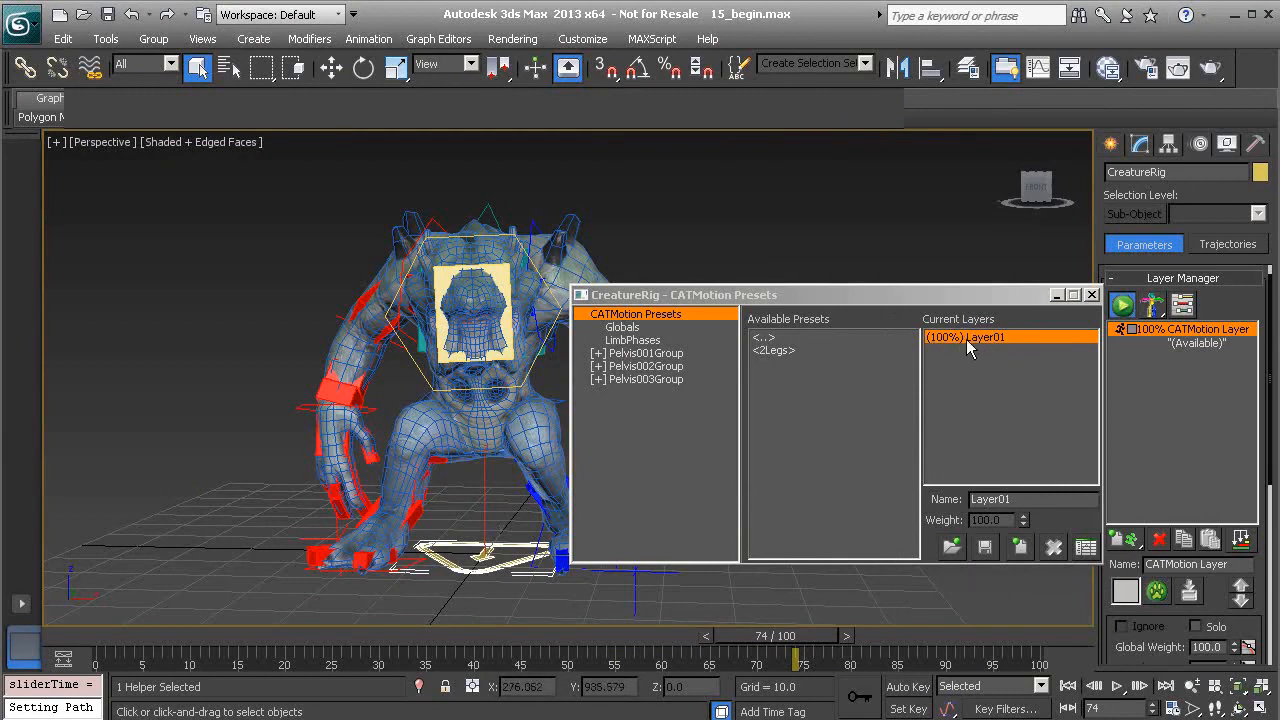
Try a second CATMotion preset layer, view the layer weight tracks, and delete that layer
{"action": "left_click", "coordinate": [1020, 547]}
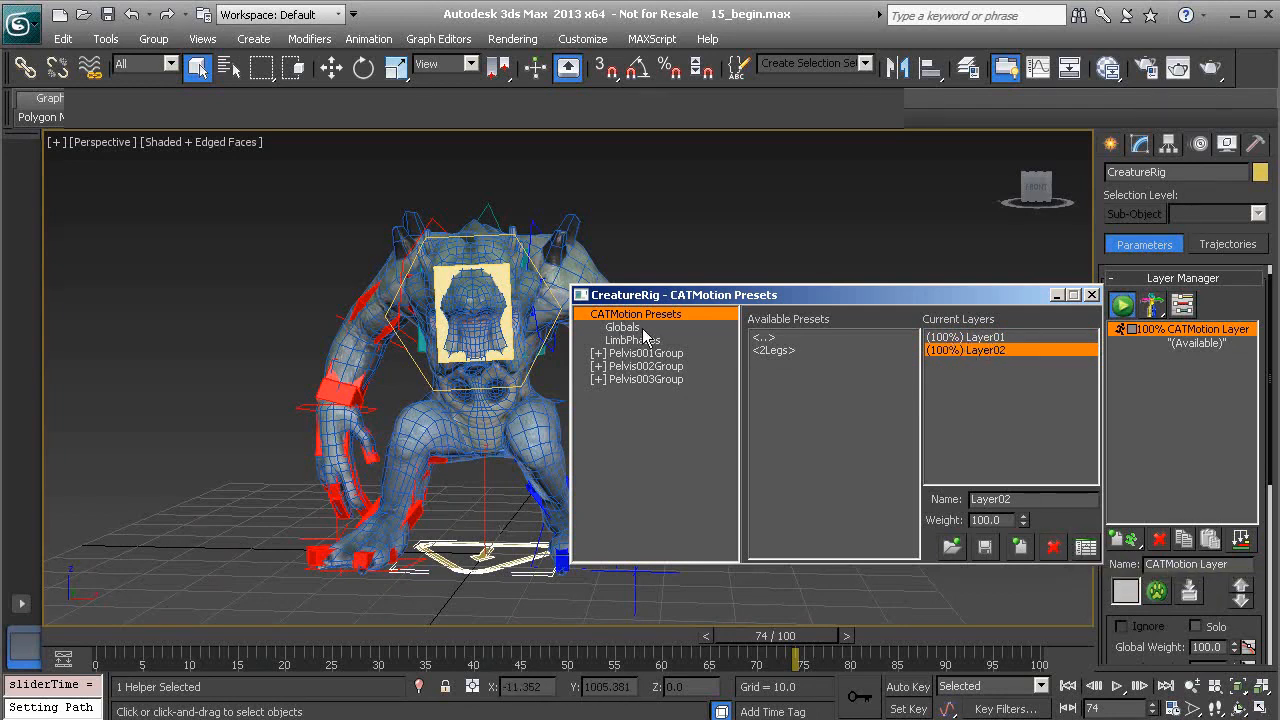
{"action": "left_click", "coordinate": [1085, 548]}
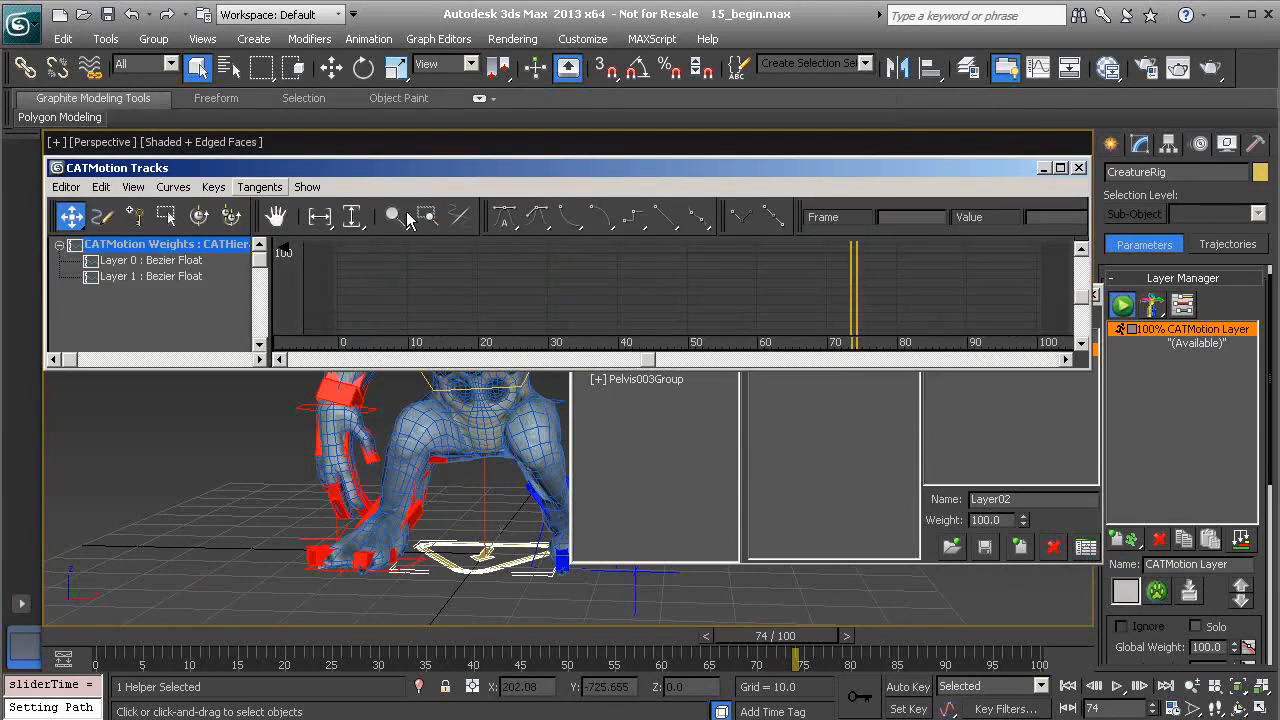
{"action": "left_click", "coordinate": [1079, 168]}
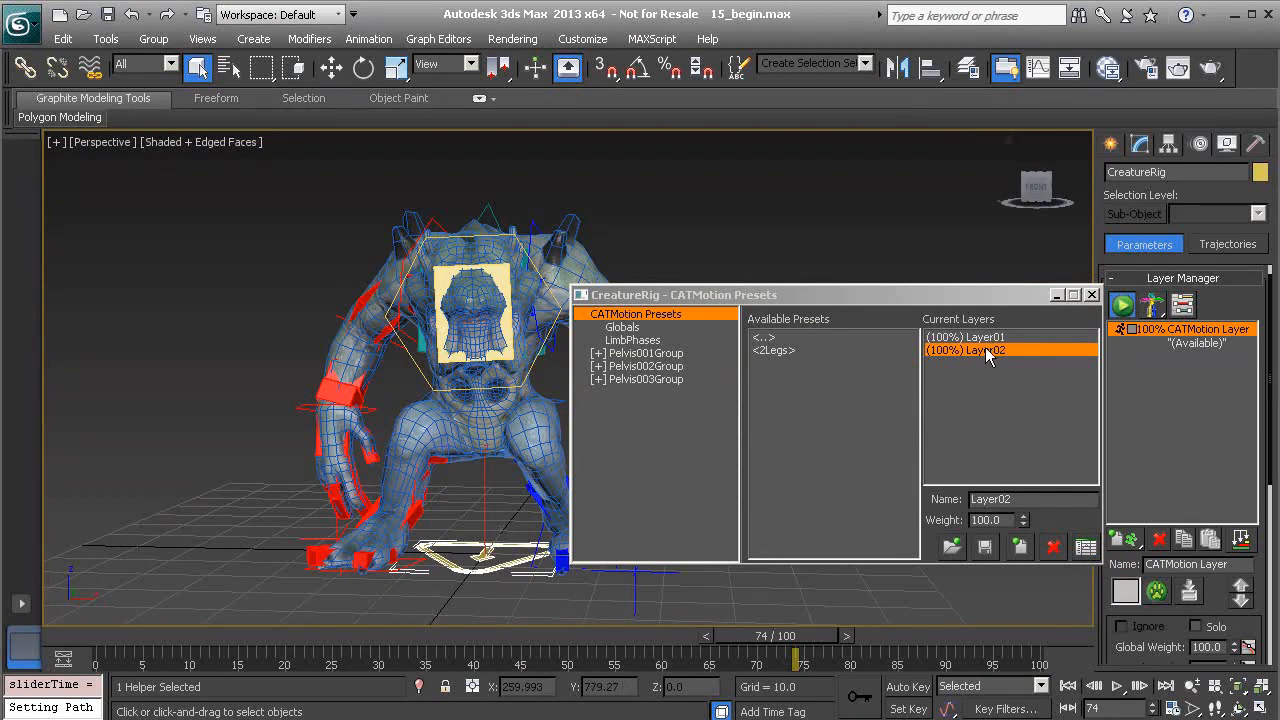
{"action": "left_click", "coordinate": [1052, 548]}
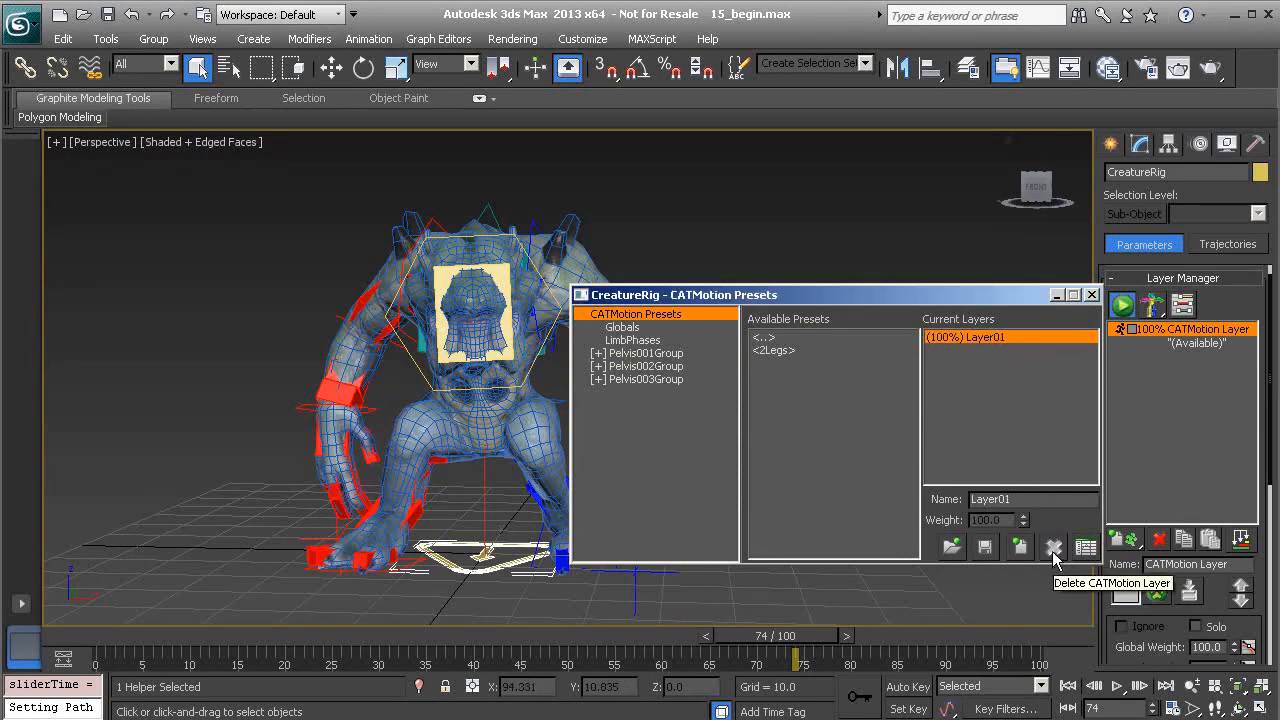
Show the CATMotion editor's Globals settings and preview the walk cycle from the creature's side, starting at frame 0 and ending on frame 25
{"action": "left_click", "coordinate": [624, 328]}
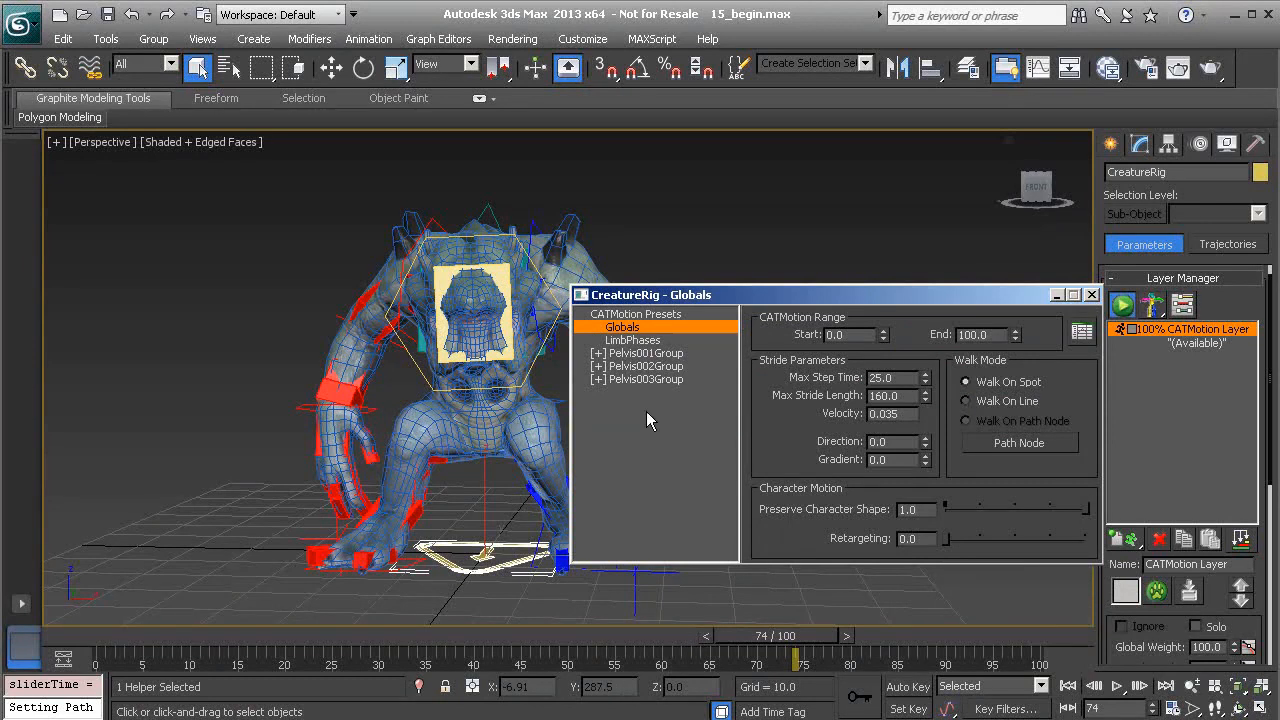
{"action": "middle_click_drag", "start_coordinate": [506, 376], "coordinate": [322, 368], "text": "alt"}
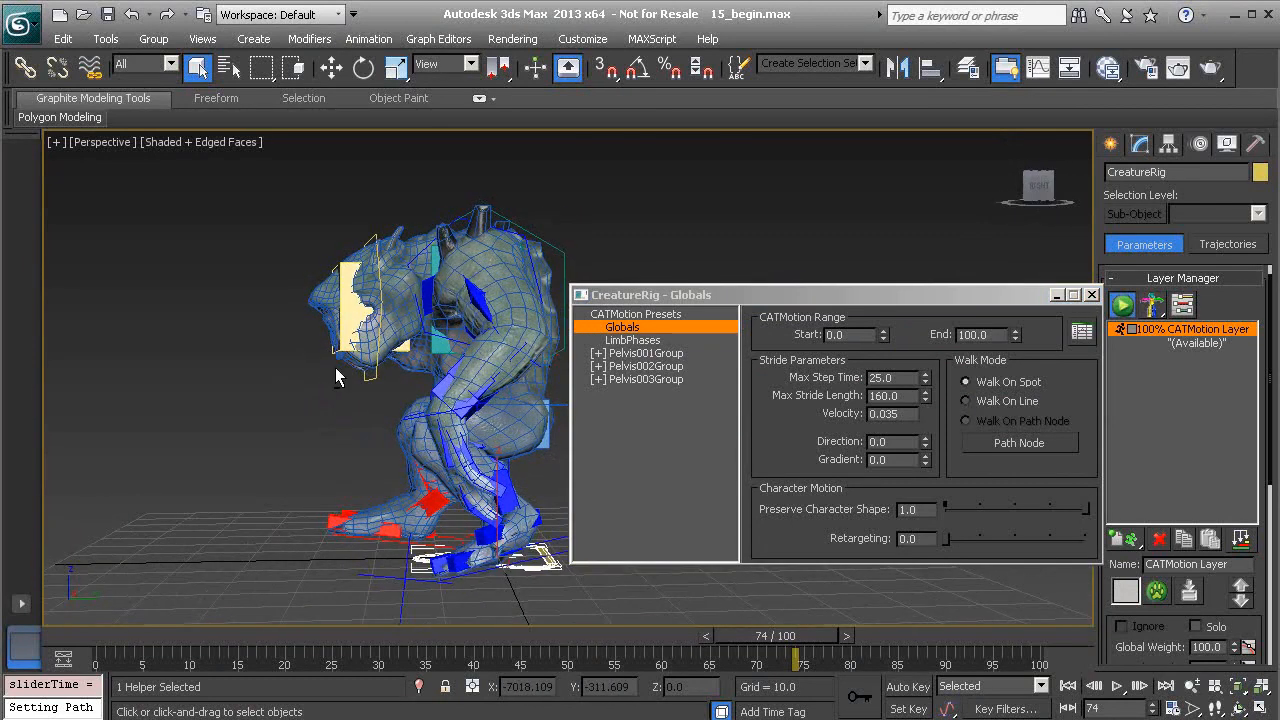
{"action": "mouse_move", "coordinate": [441, 378]}
{"action": "middle_mouse_down"}
{"action": "mouse_move", "coordinate": [388, 355]}
{"action": "mouse_move", "coordinate": [425, 370]}
{"action": "middle_mouse_up"}
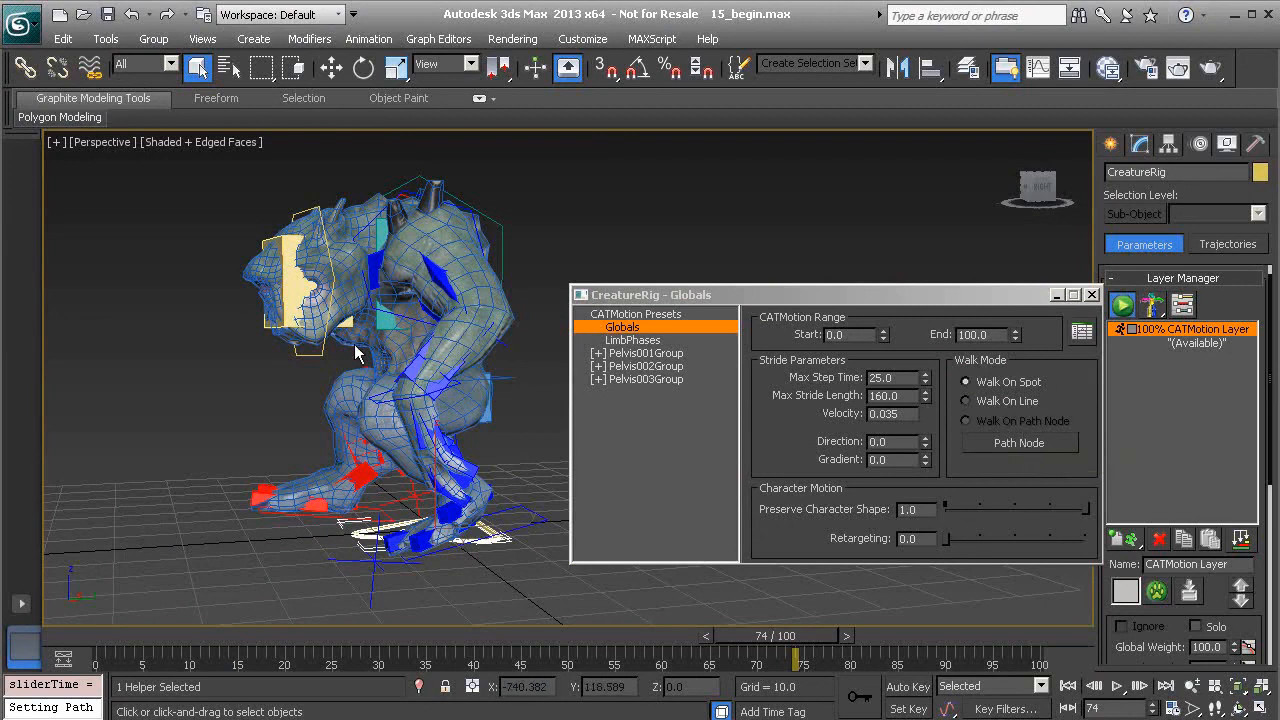
{"action": "middle_click_drag", "start_coordinate": [377, 397], "coordinate": [463, 423], "text": "alt"}
{"action": "scroll", "coordinate": [355, 384], "scroll_direction": "down", "scroll_amount": 3}
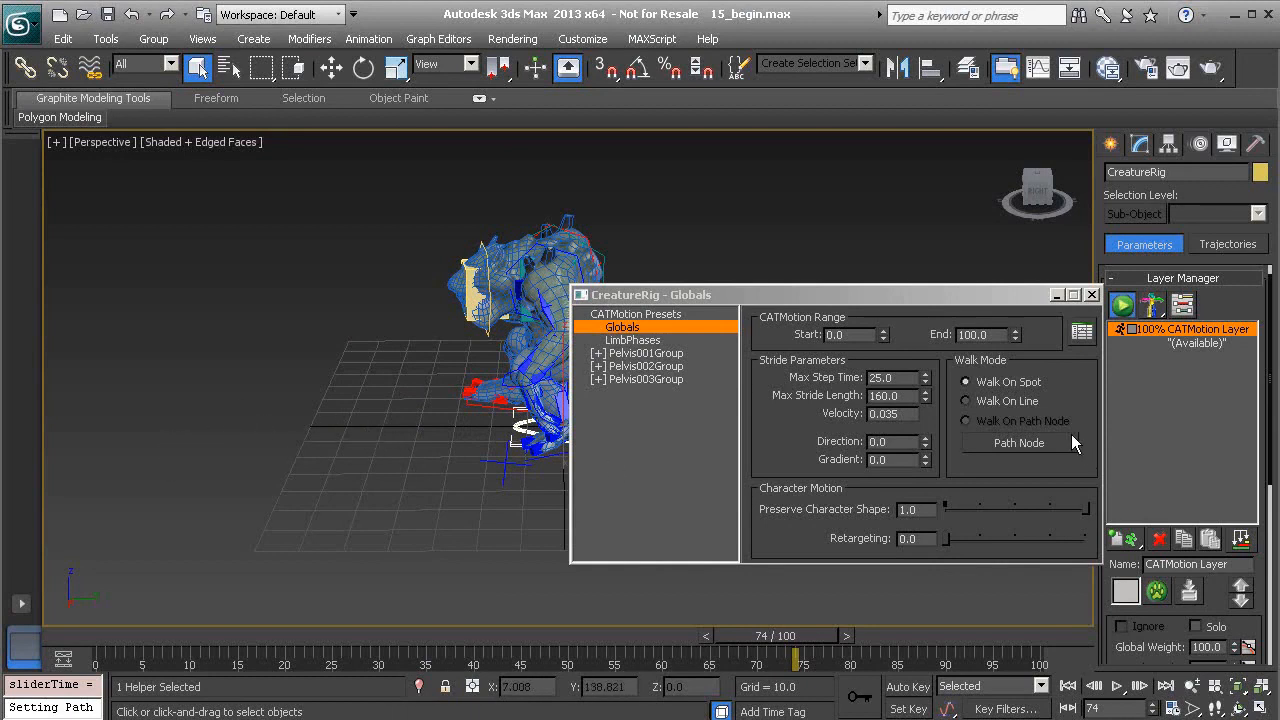
{"action": "middle_click_drag", "start_coordinate": [335, 413], "coordinate": [302, 390], "text": "alt"}
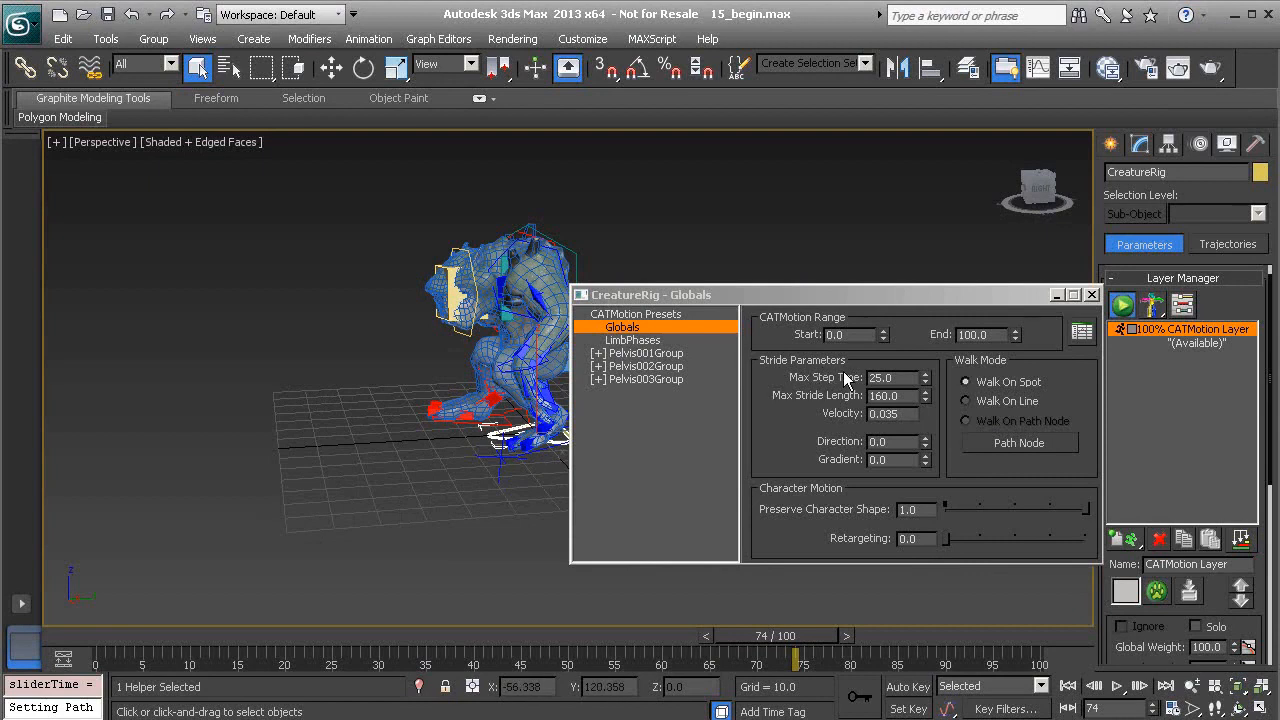
{"action": "middle_click_drag", "start_coordinate": [560, 418], "coordinate": [320, 428], "text": "alt"}
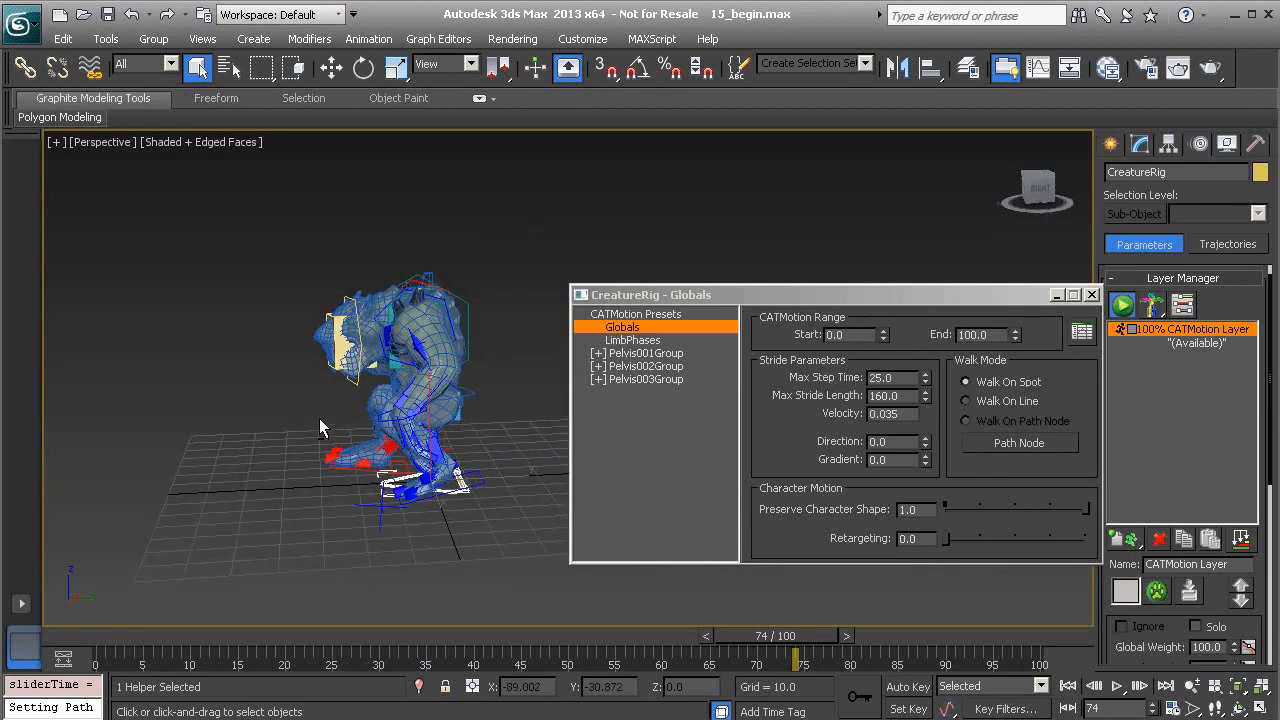
{"action": "left_click_drag", "start_coordinate": [137, 663], "coordinate": [110, 663]}
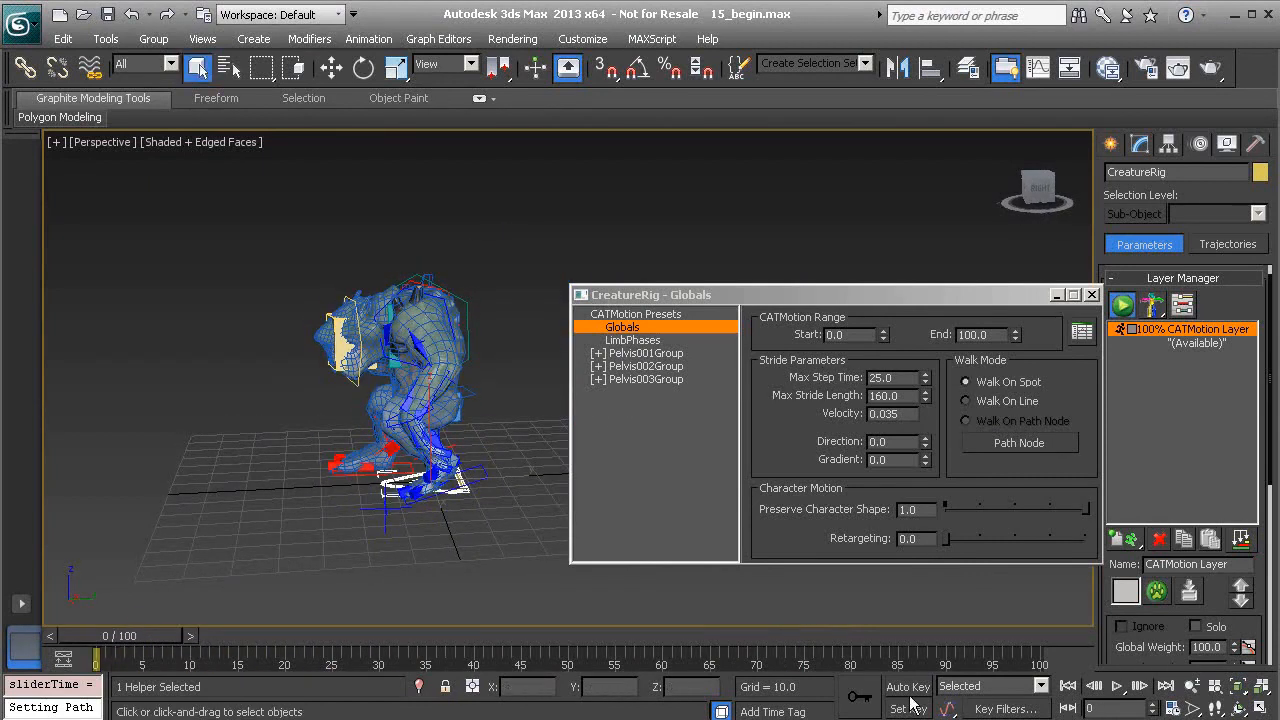
{"action": "left_click", "coordinate": [1116, 685]}
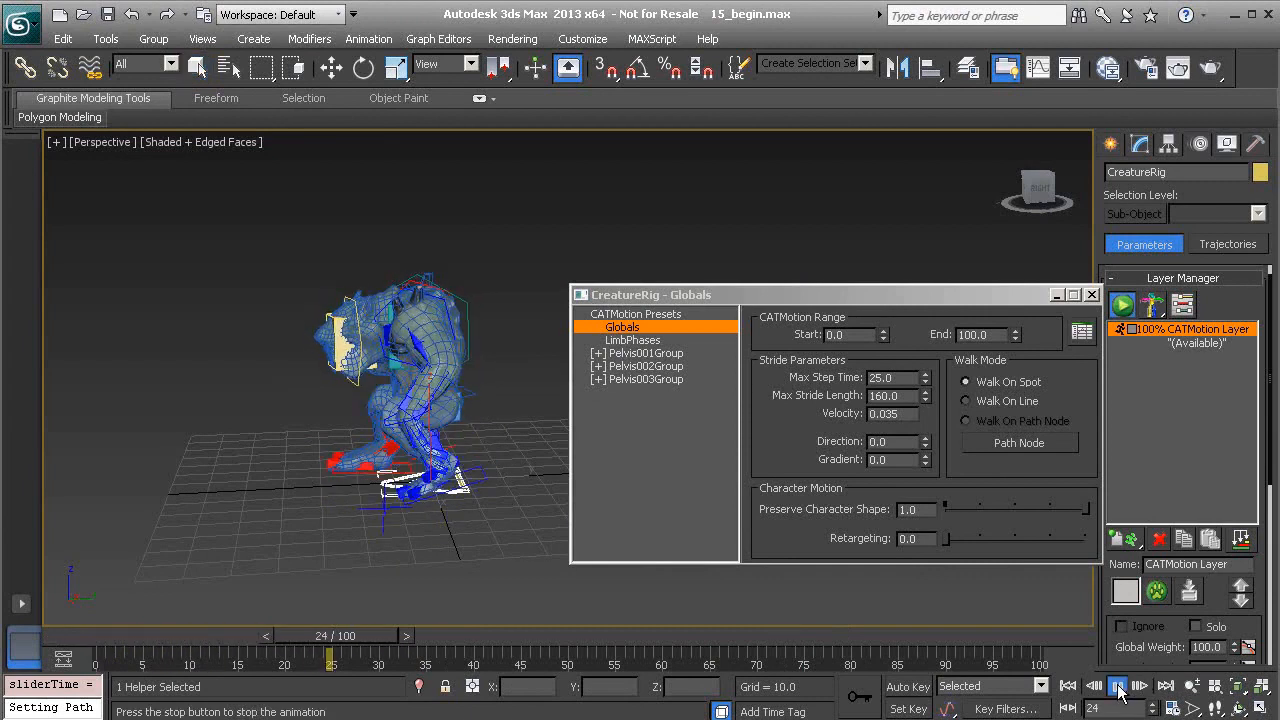
{"action": "left_click", "coordinate": [1116, 685]}
{"action": "left_click_drag", "start_coordinate": [253, 640], "coordinate": [345, 655]}
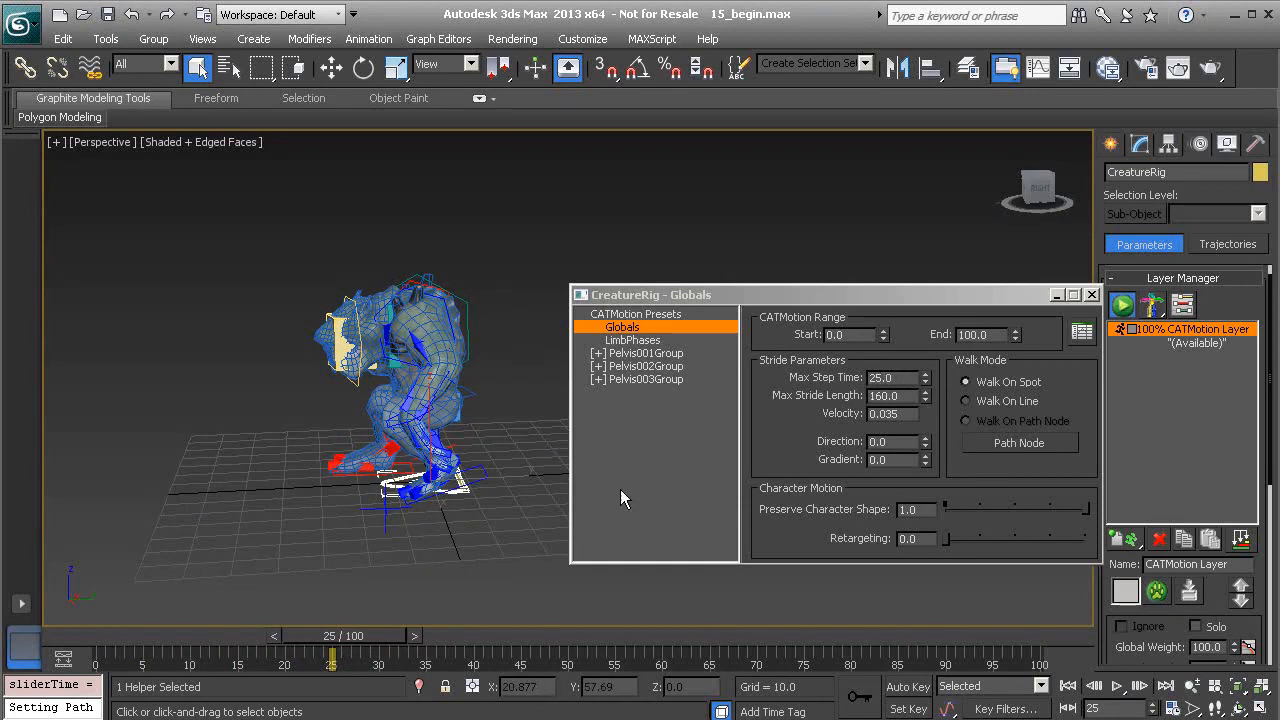
Try a Max Step Time of 40 for the walk cycle and play the animation to check the slower pace
{"action": "left_click", "coordinate": [886, 377]}
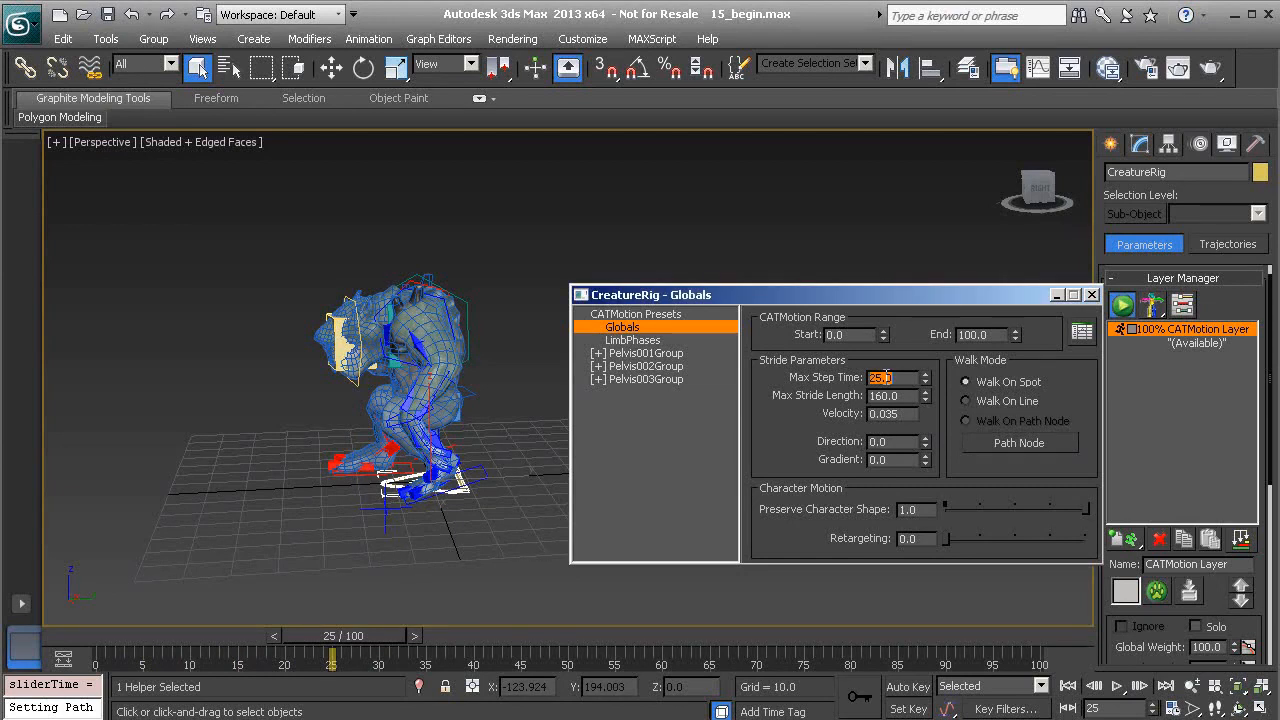
{"action": "type", "text": "40"}
{"action": "key", "text": "Return"}
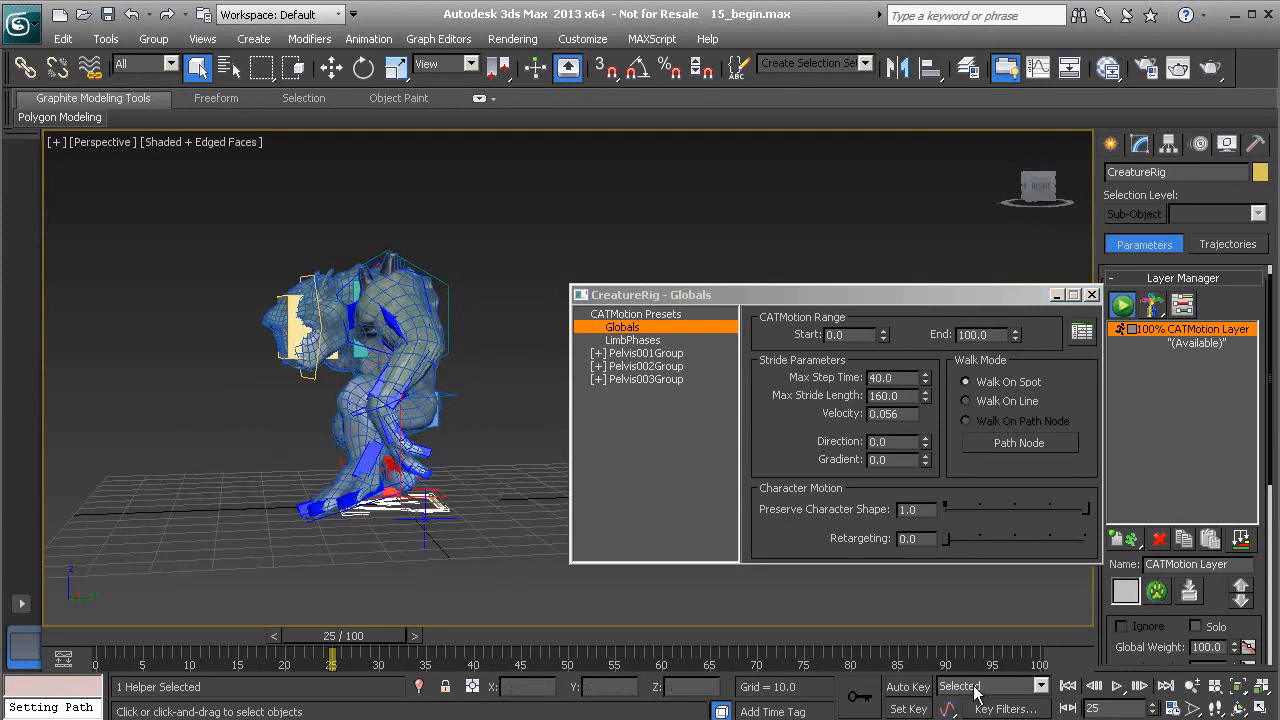
{"action": "left_click", "coordinate": [1117, 686]}
{"action": "middle_click_drag", "start_coordinate": [380, 455], "coordinate": [423, 415], "text": "alt"}
{"action": "scroll", "coordinate": [457, 383], "scroll_direction": "up", "scroll_amount": 3}
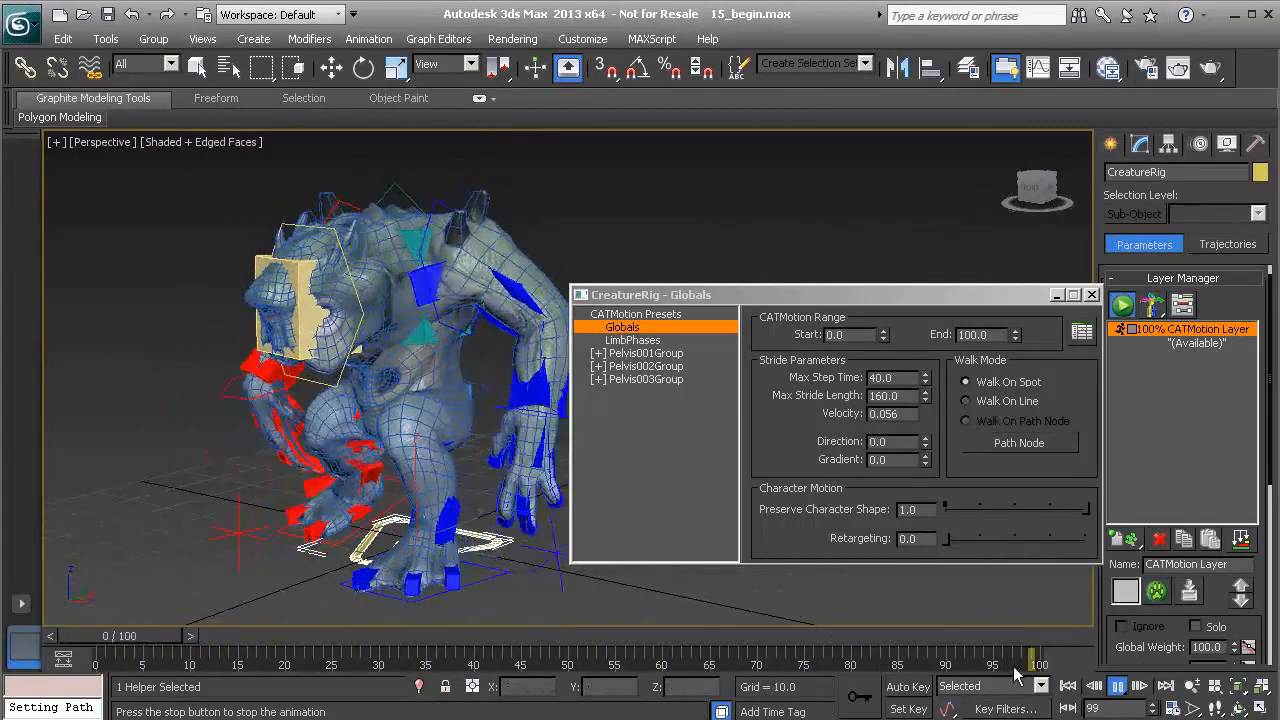
{"action": "left_click", "coordinate": [1118, 686]}
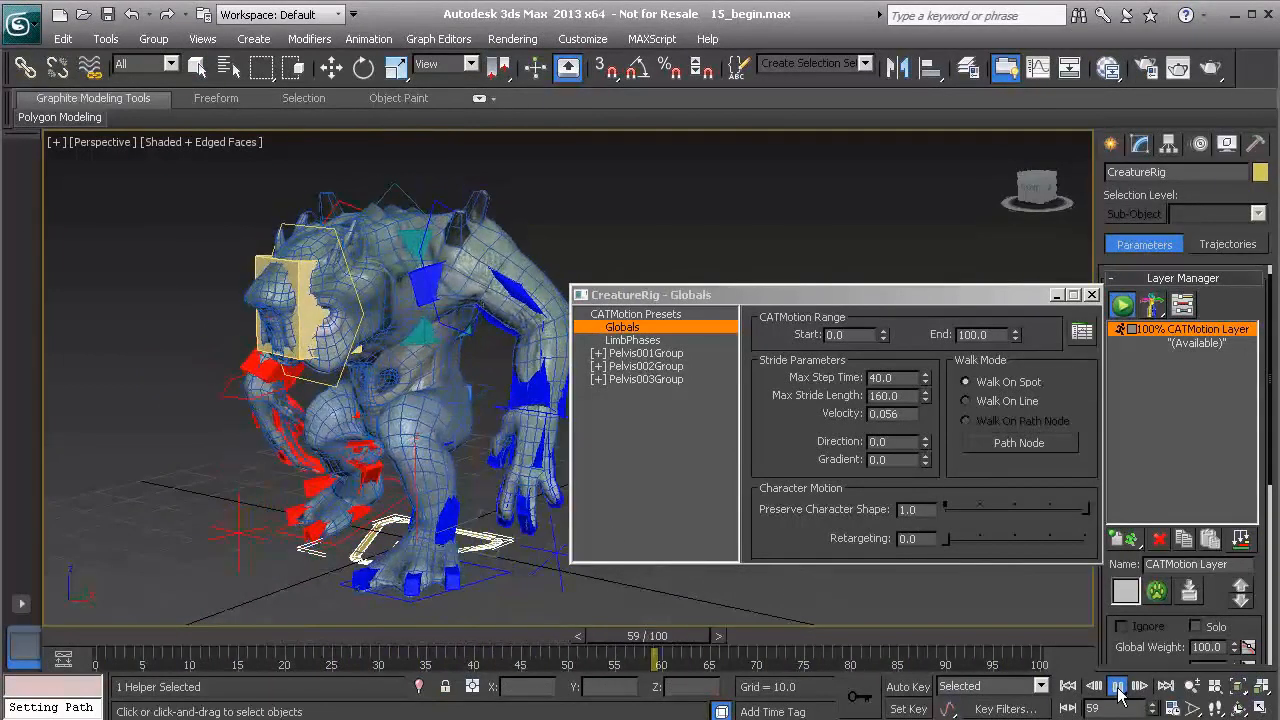
Set the walk cycle's Max Step Time to 30 and play the animation
{"action": "double_click", "coordinate": [898, 378]}
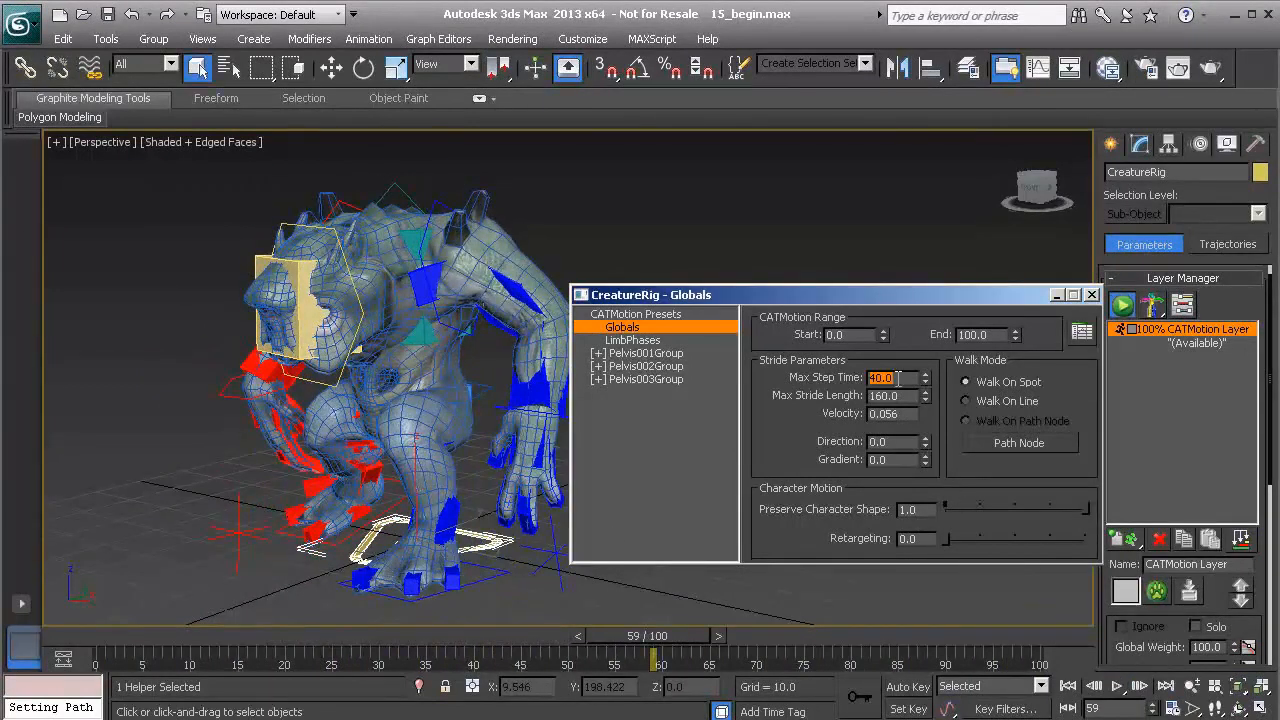
{"action": "type", "text": "30"}
{"action": "key", "text": "Return"}
{"action": "left_click", "coordinate": [1118, 686]}
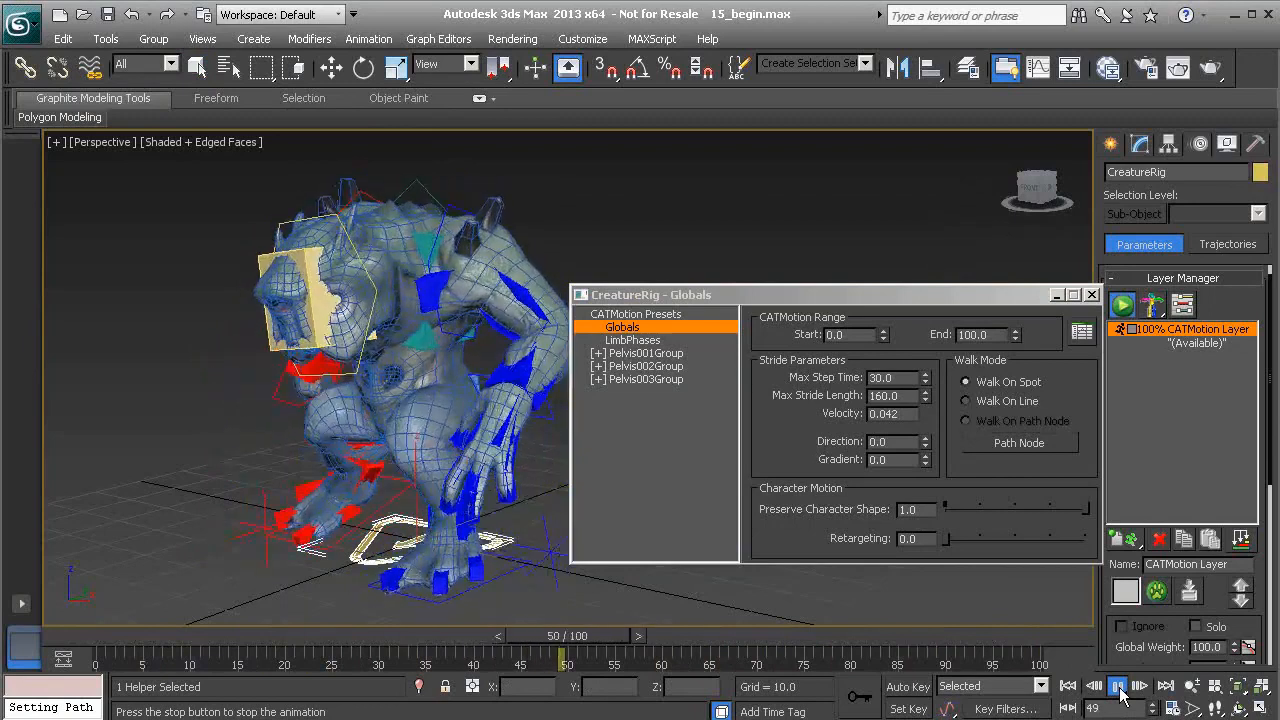
{"action": "left_click", "coordinate": [1118, 686]}
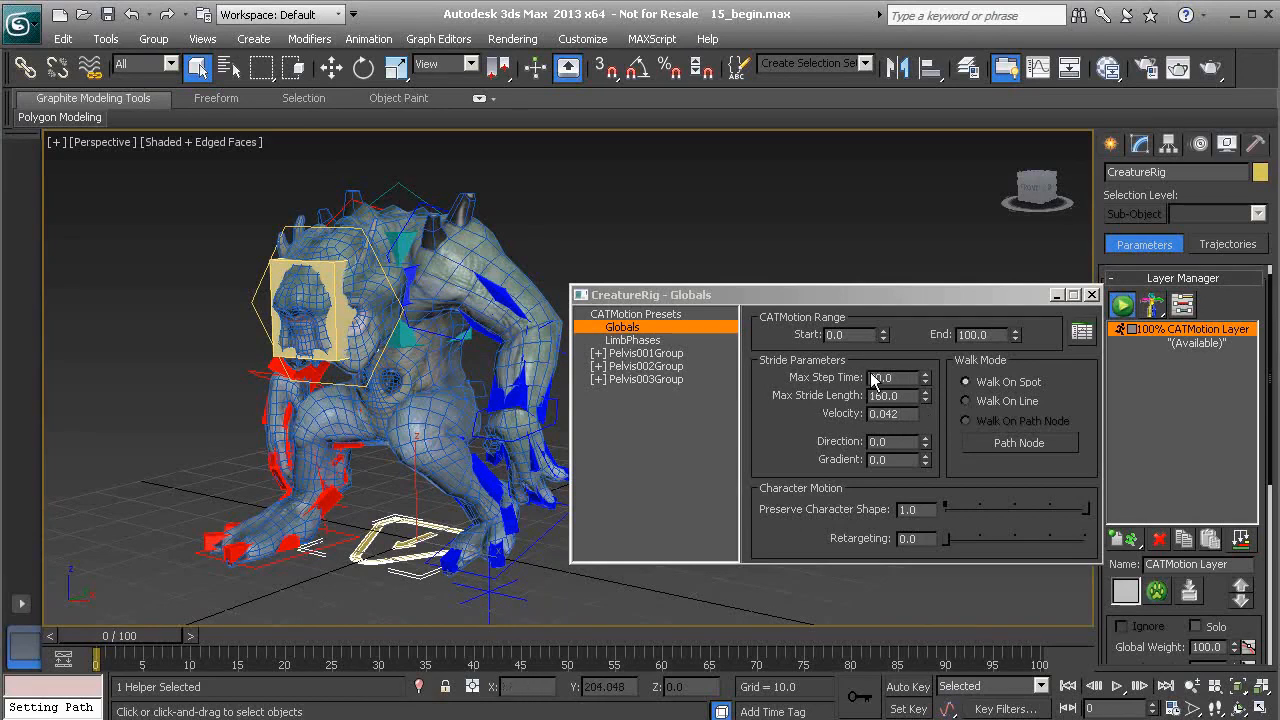
Scrub the walk to frame 18 from the side, then try a Max Stride Length of 200 and preview it
{"action": "middle_click_drag", "start_coordinate": [425, 426], "coordinate": [311, 430], "text": "alt"}
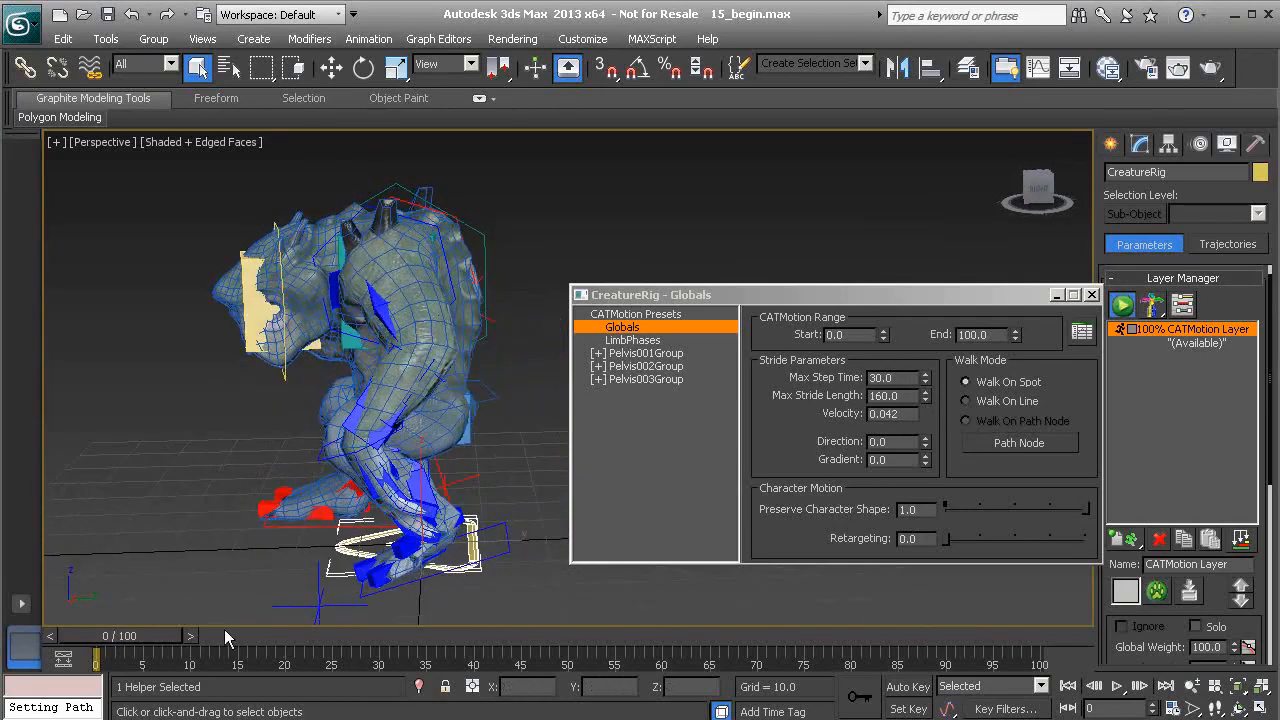
{"action": "left_click_drag", "start_coordinate": [150, 634], "coordinate": [312, 634]}
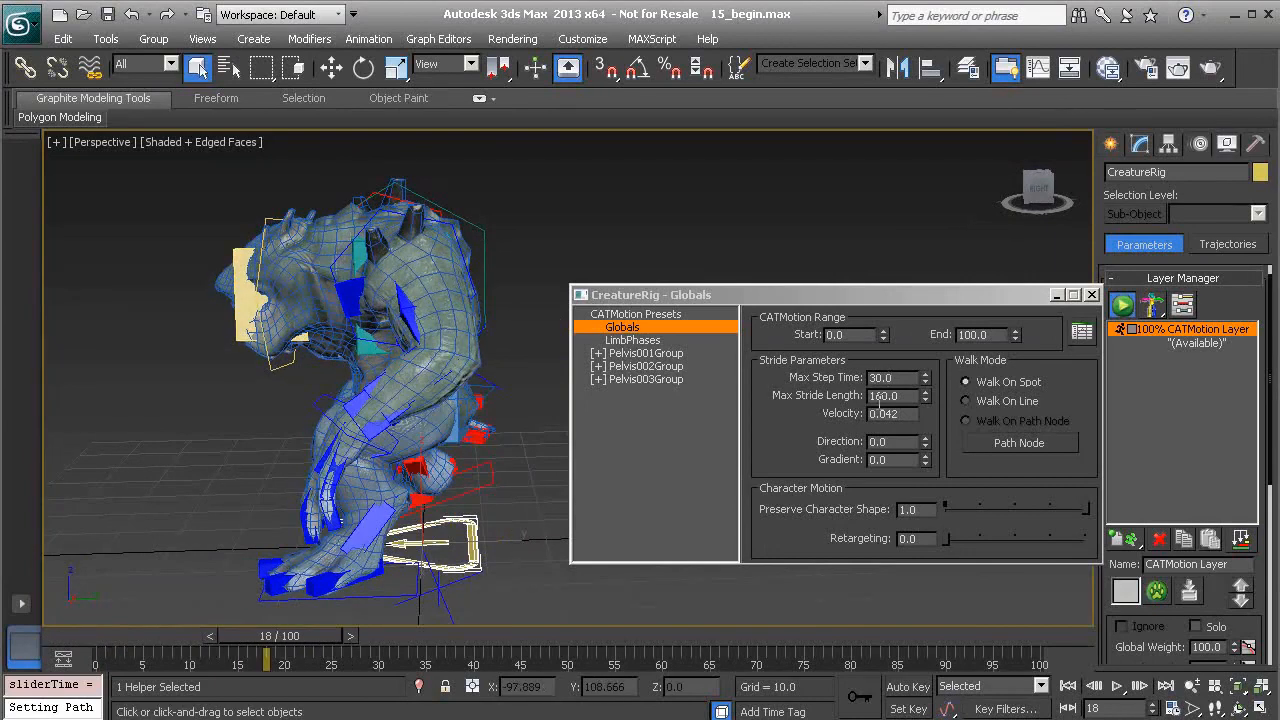
{"action": "double_click", "coordinate": [890, 396]}
{"action": "type", "text": "200"}
{"action": "key", "text": "Return"}
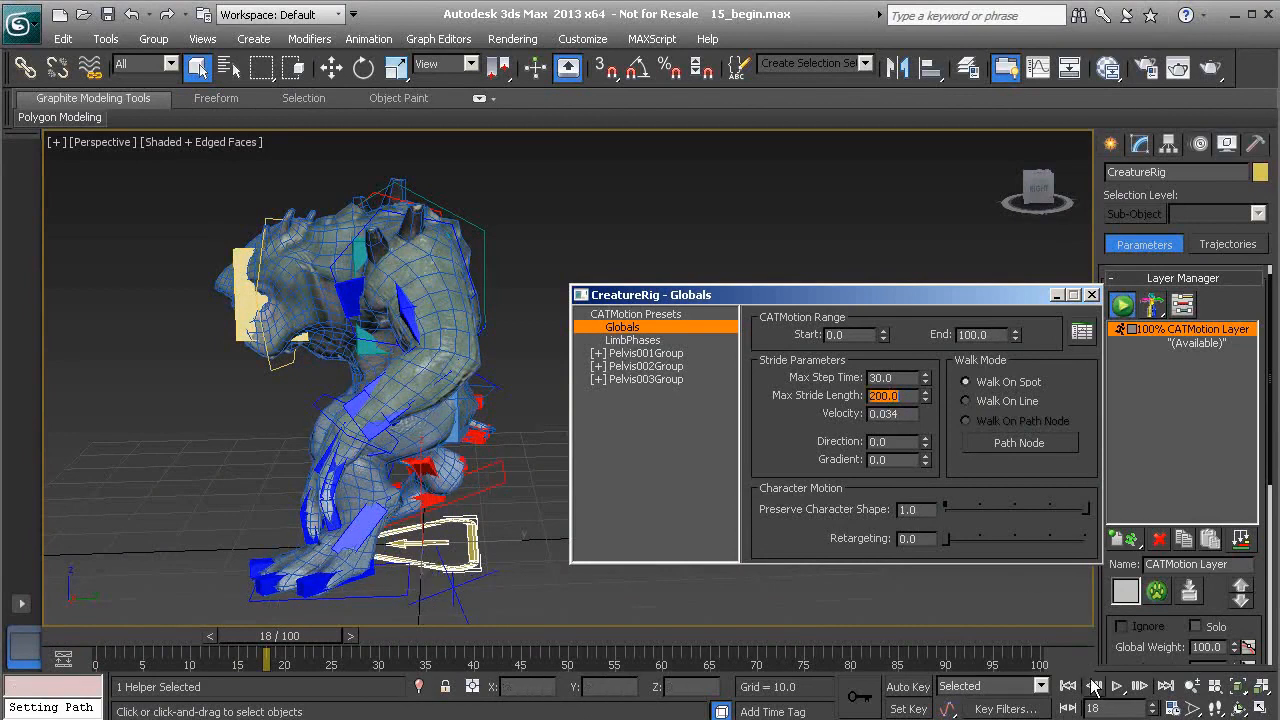
{"action": "left_click", "coordinate": [1118, 688]}
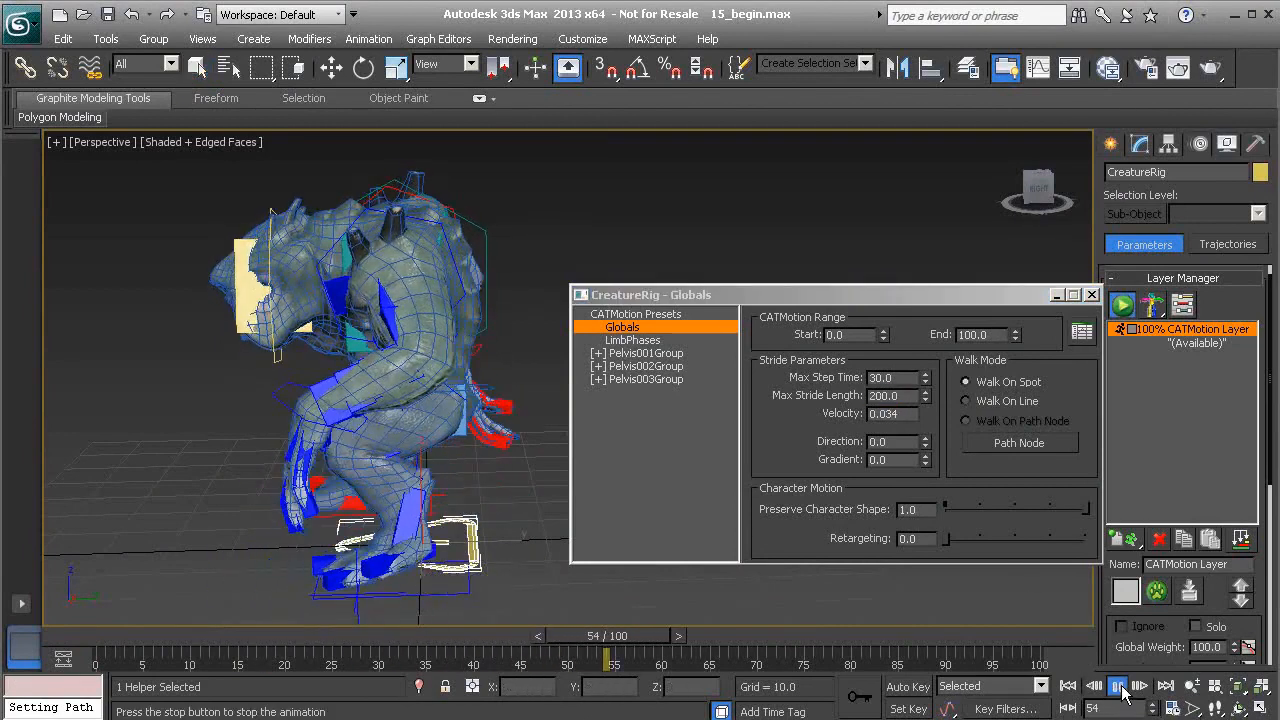
{"action": "left_click", "coordinate": [1118, 688]}
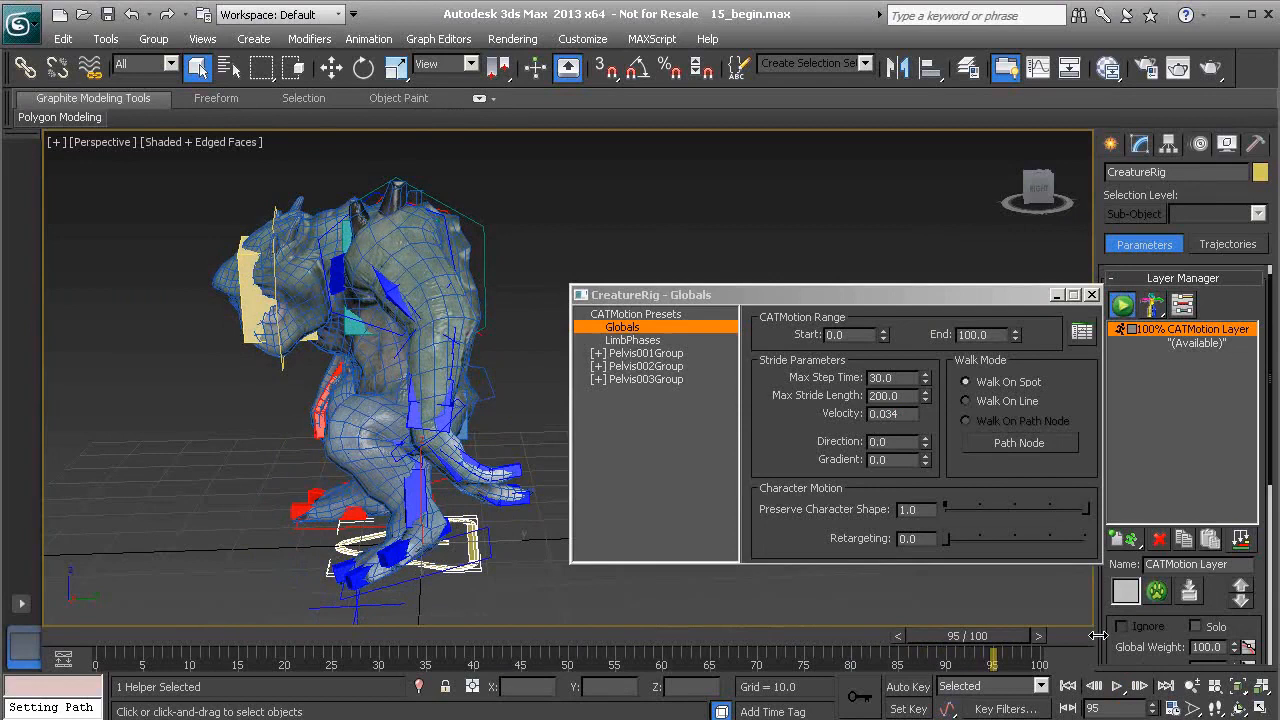
Try a shorter Max Stride Length of 70 and play the walk cycle
{"action": "left_click", "coordinate": [902, 396]}
{"action": "double_click", "coordinate": [902, 397]}
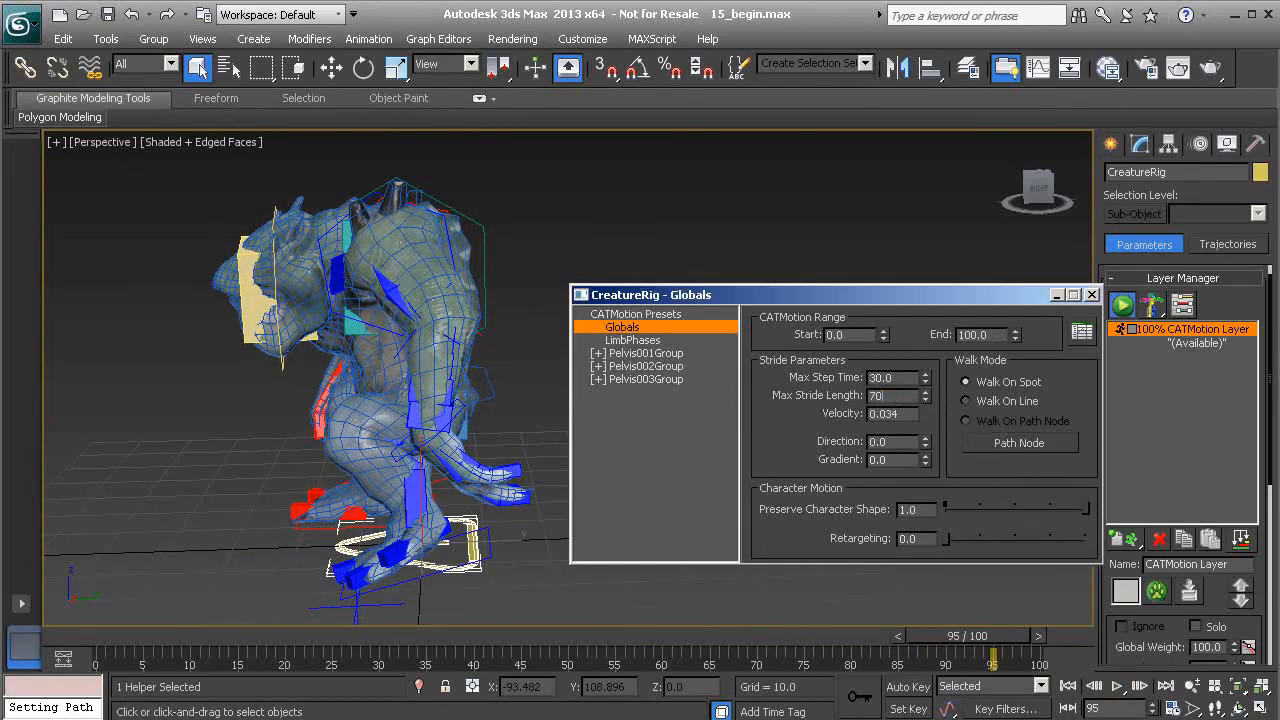
{"action": "left_click", "coordinate": [1118, 687]}
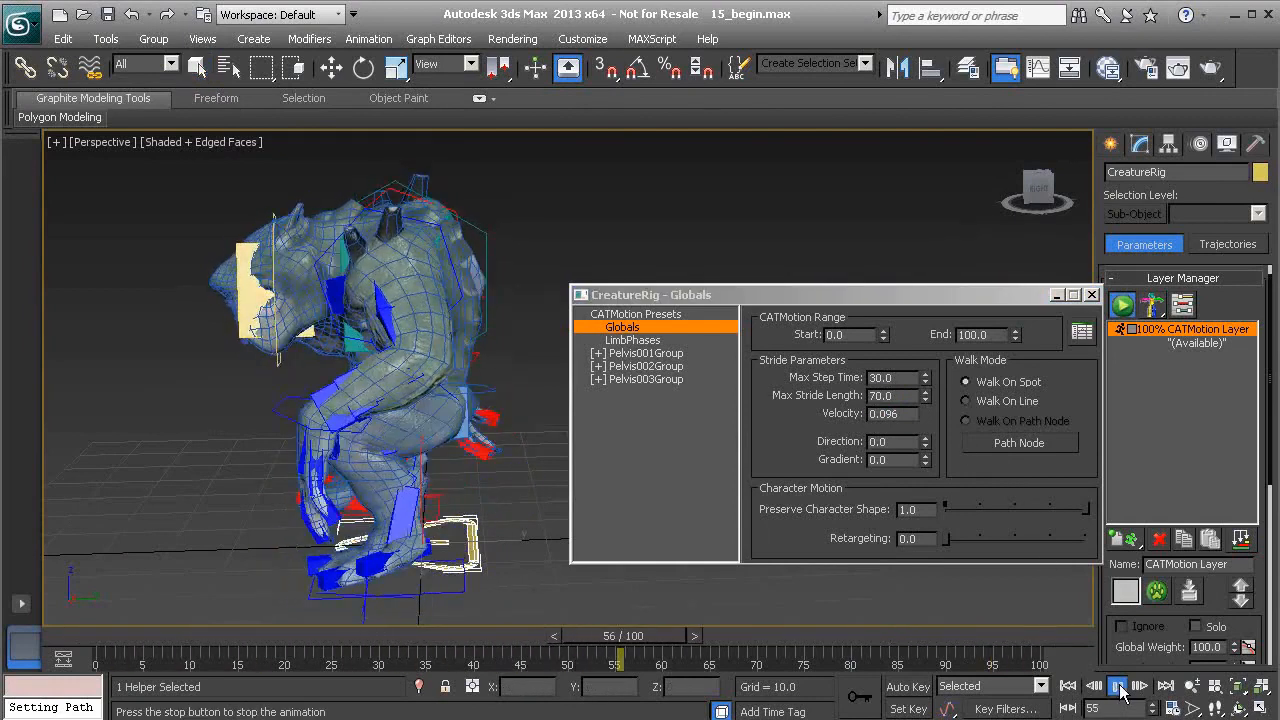
{"action": "left_click", "coordinate": [1118, 687]}
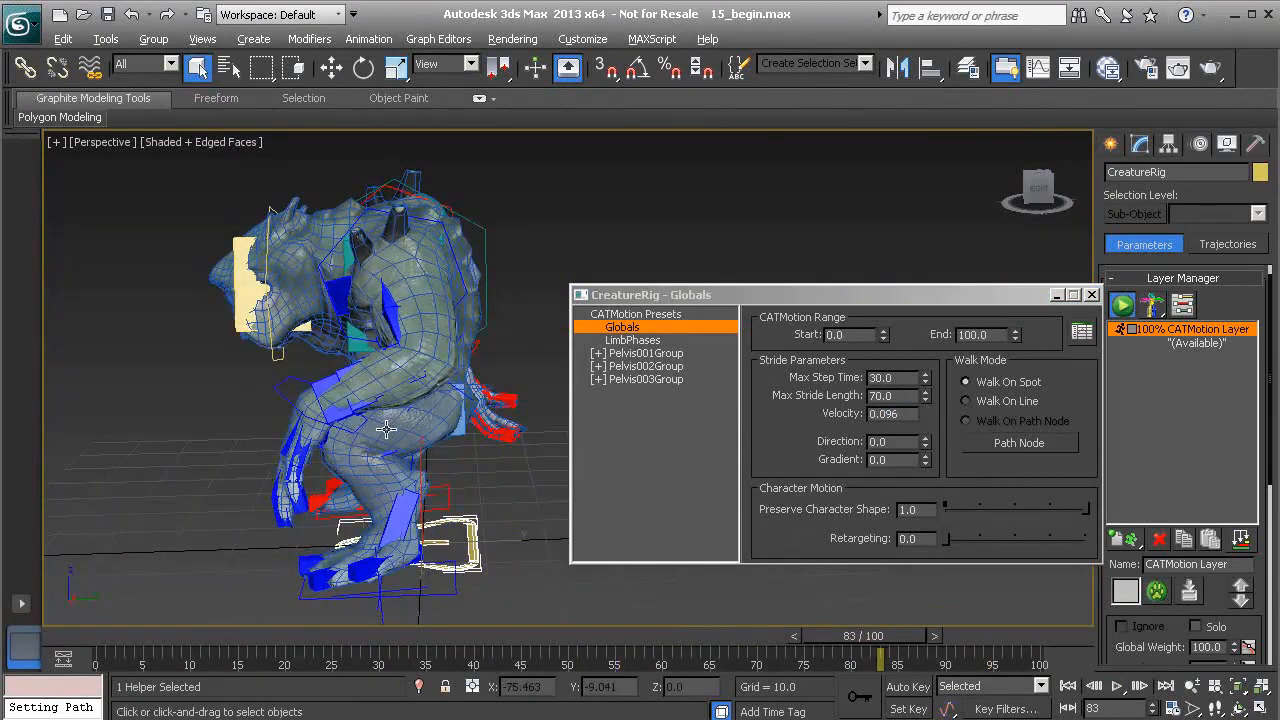
Set the Max Stride Length to 160 and play the walk cycle
{"action": "left_click", "coordinate": [895, 395]}
{"action": "type", "text": "160"}
{"action": "key", "text": "Return"}
{"action": "left_click", "coordinate": [1118, 687]}
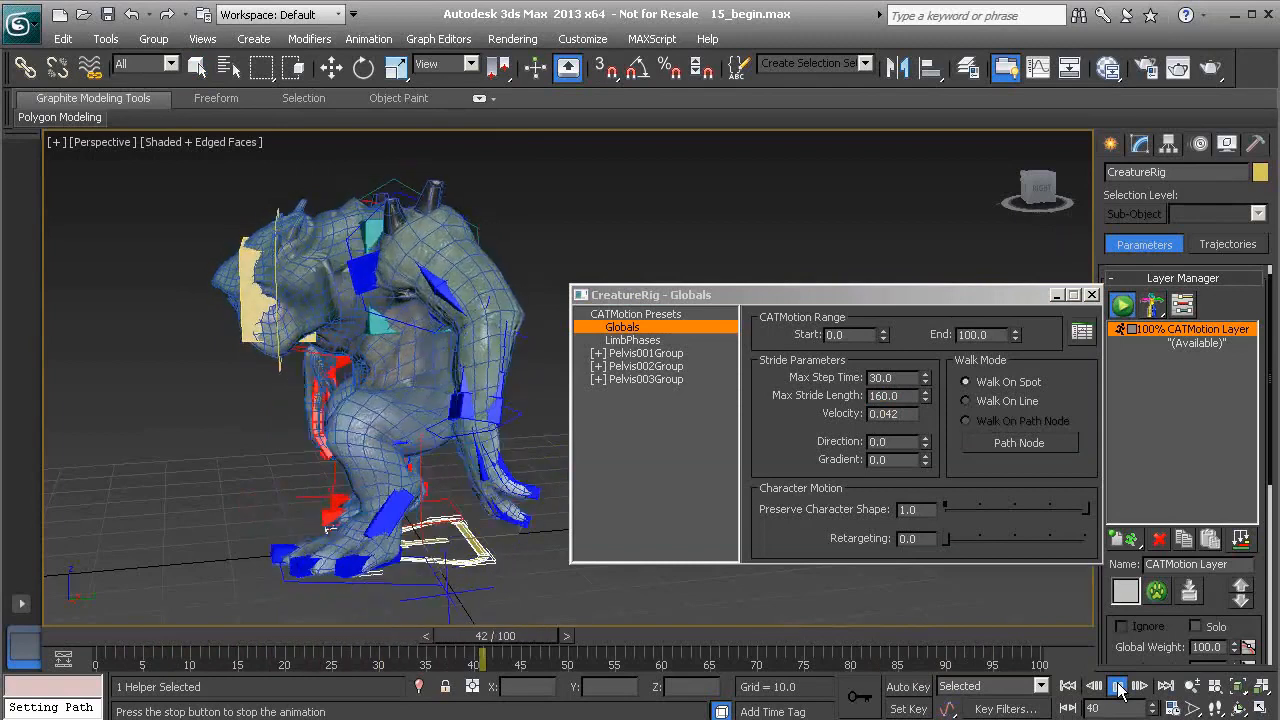
{"action": "left_click", "coordinate": [1118, 687]}
Set the walk Direction to 200 and scrub the timeline to frame 31 to check the steps from the front
{"action": "middle_click_drag", "start_coordinate": [359, 371], "coordinate": [452, 376], "text": "alt"}
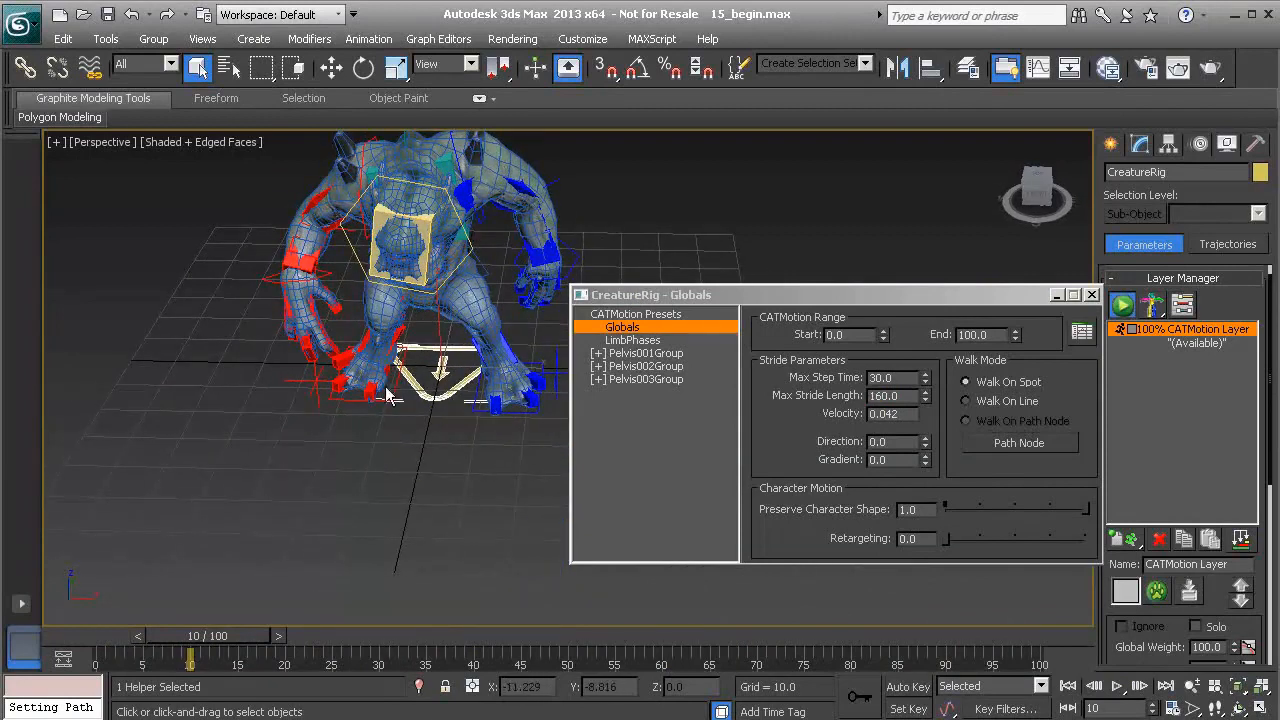
{"action": "middle_click_drag", "start_coordinate": [375, 406], "coordinate": [325, 444], "text": "alt"}
{"action": "middle_click_drag", "start_coordinate": [396, 374], "coordinate": [452, 368], "text": "alt"}
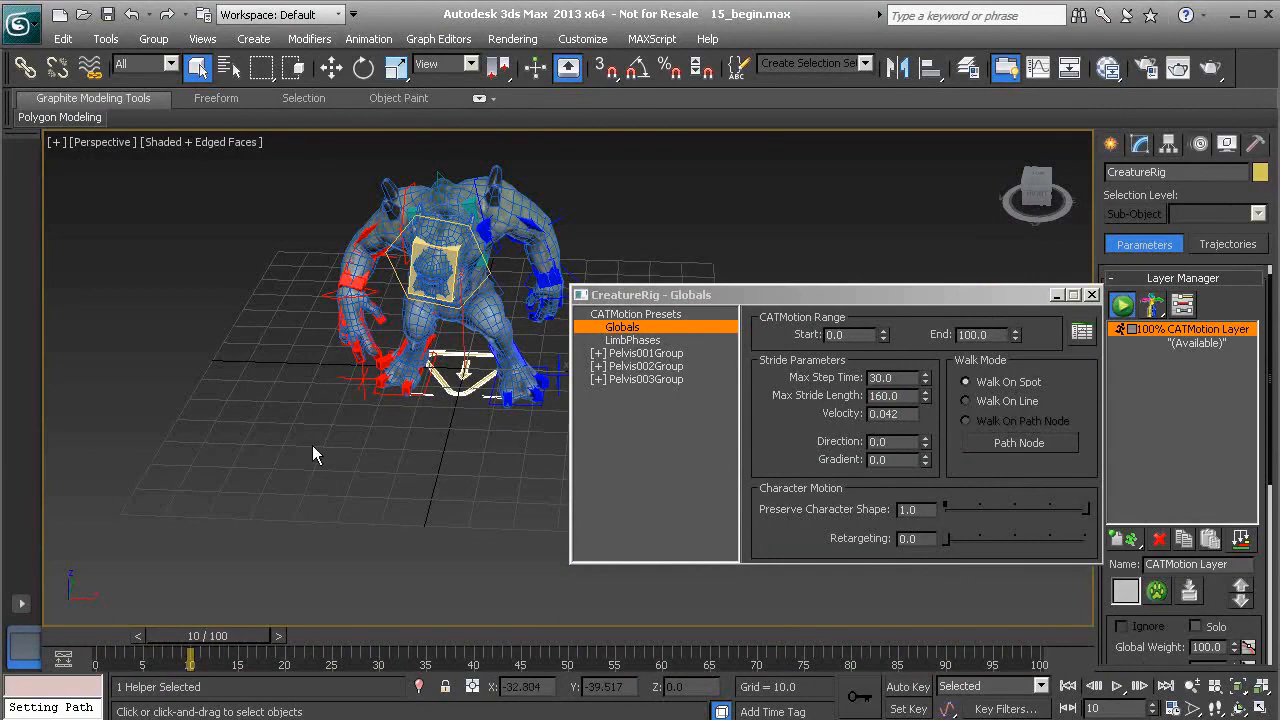
{"action": "left_click", "coordinate": [892, 441]}
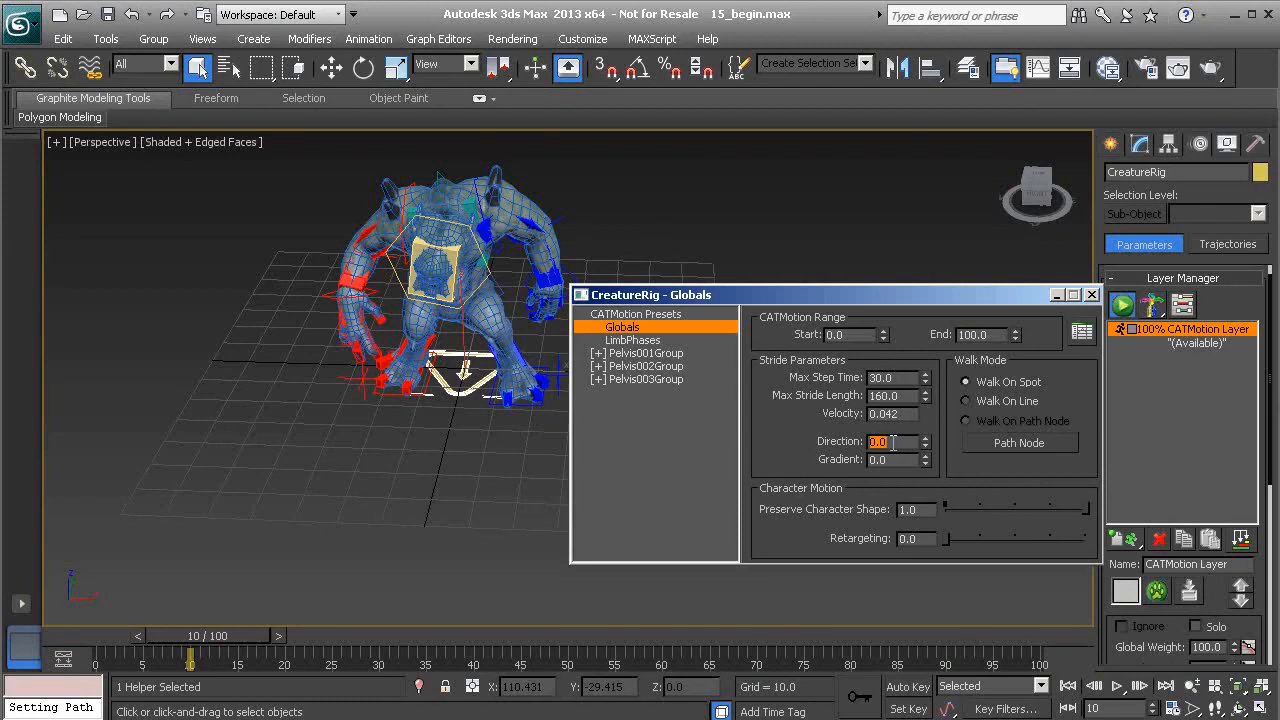
{"action": "left_click_drag", "start_coordinate": [228, 636], "coordinate": [319, 632]}
{"action": "key", "text": "q"}
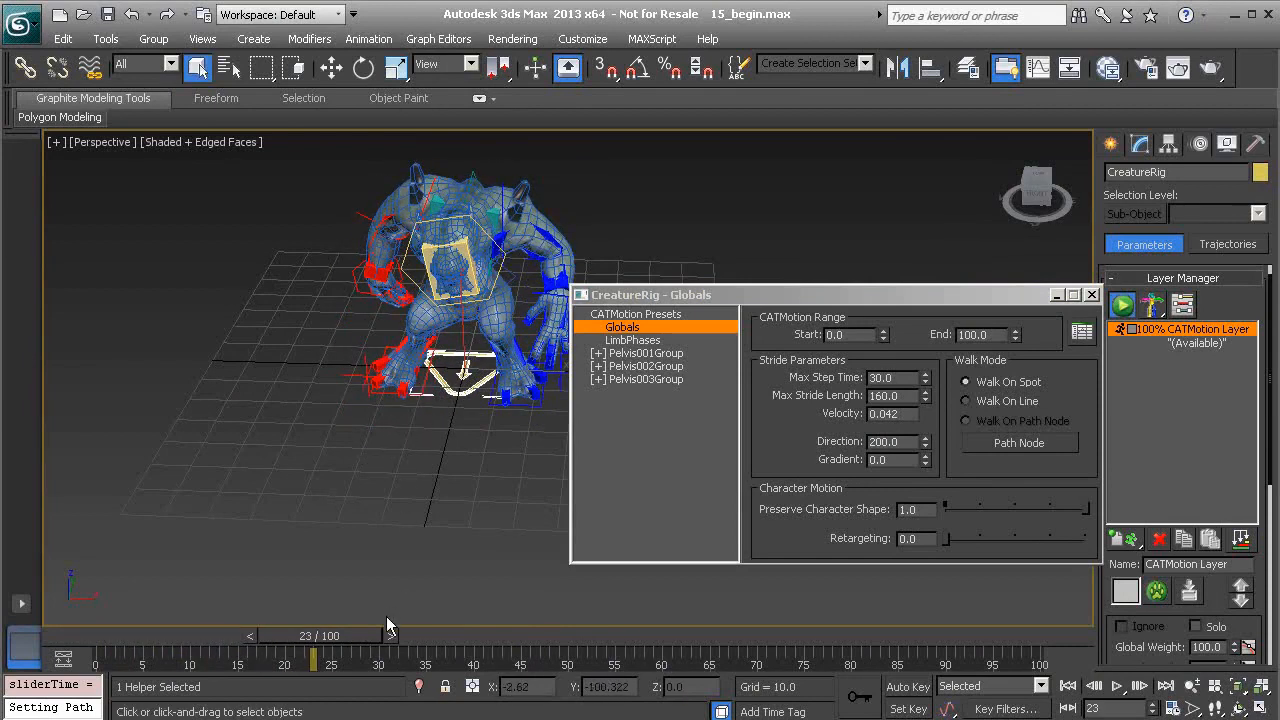
{"action": "left_click_drag", "start_coordinate": [365, 632], "coordinate": [436, 628]}
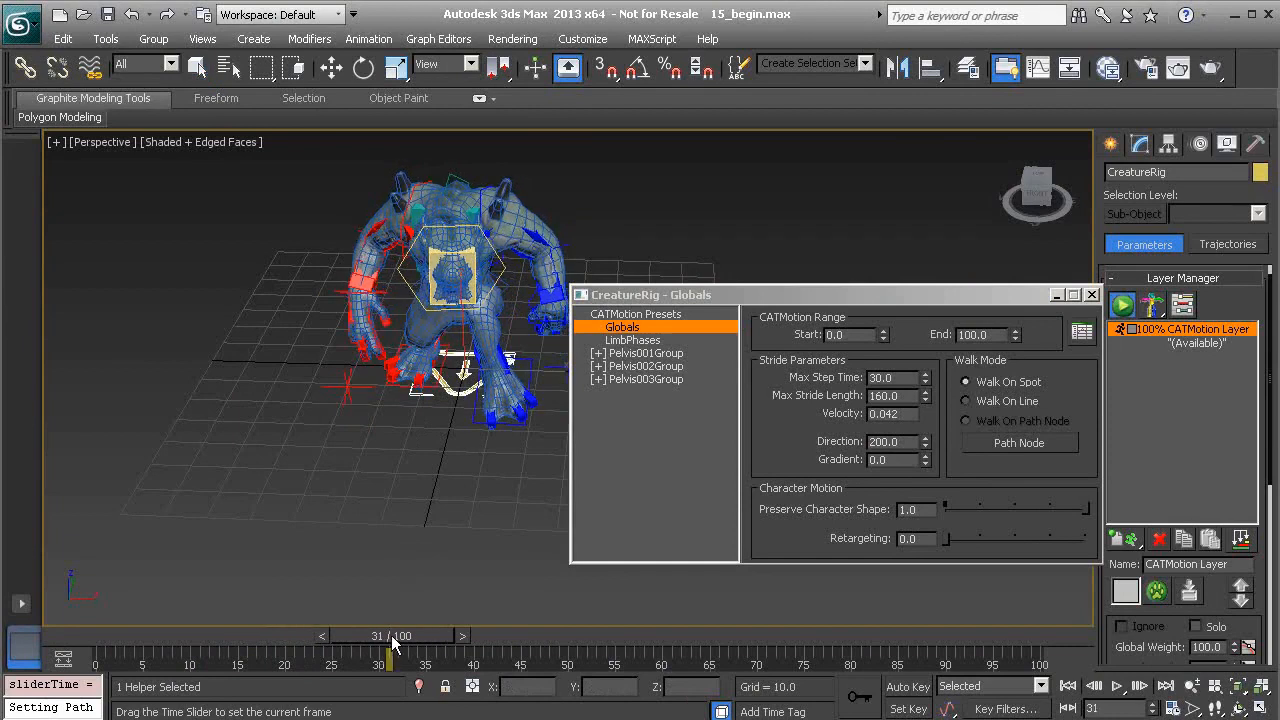
Switch the walk mode to Walk On Line, preview it up to frame 76, and lower the Direction to about 136.4
{"action": "left_click", "coordinate": [1000, 406]}
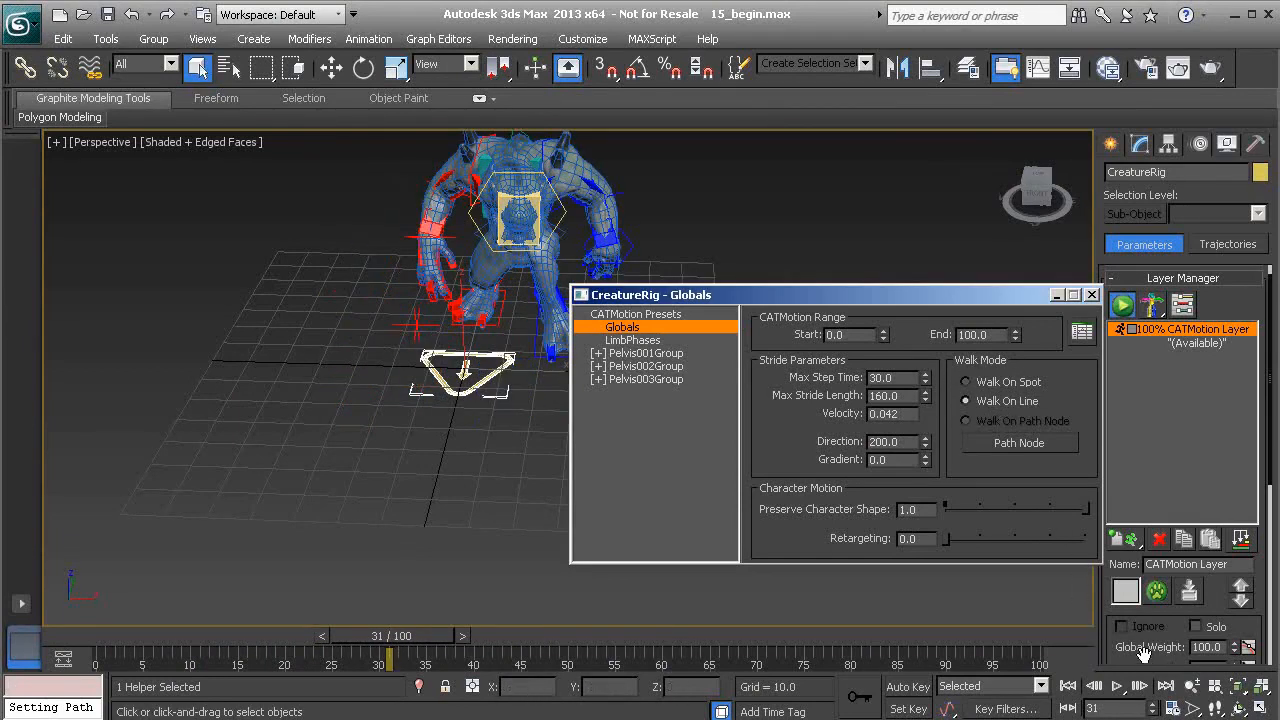
{"action": "left_click", "coordinate": [1117, 687]}
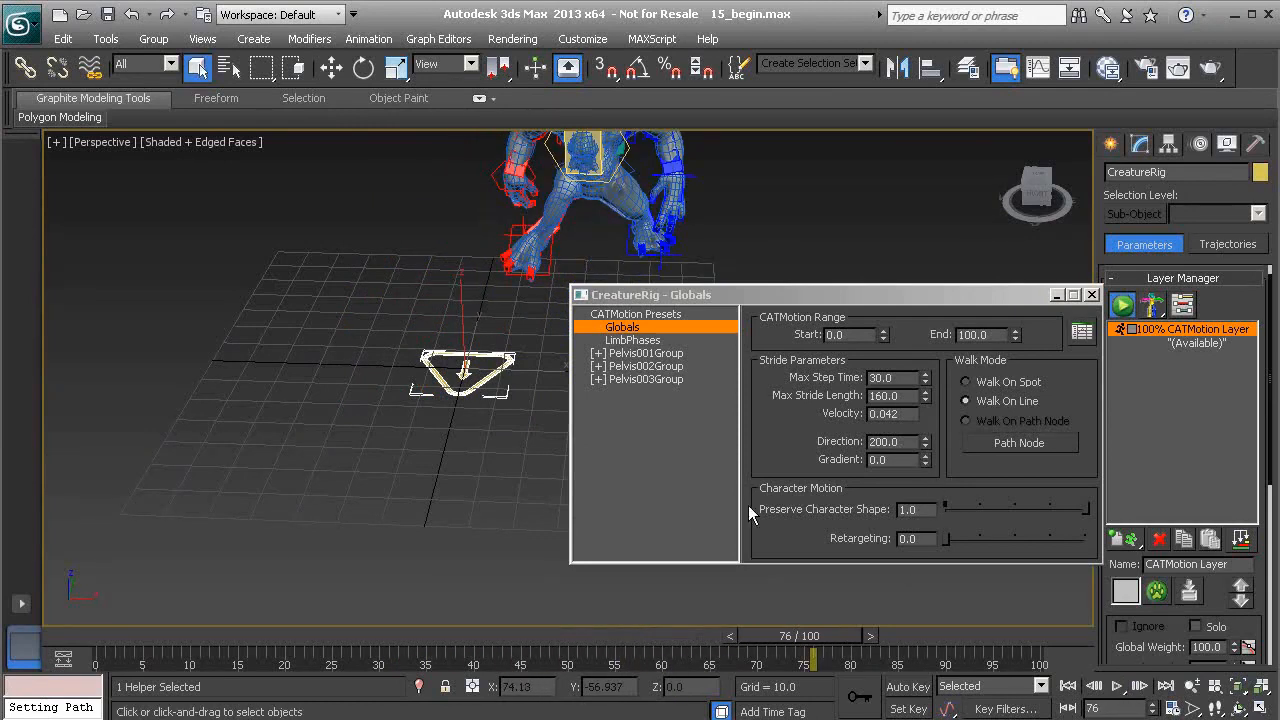
{"action": "left_click_drag", "start_coordinate": [926, 450], "coordinate": [935, 507]}
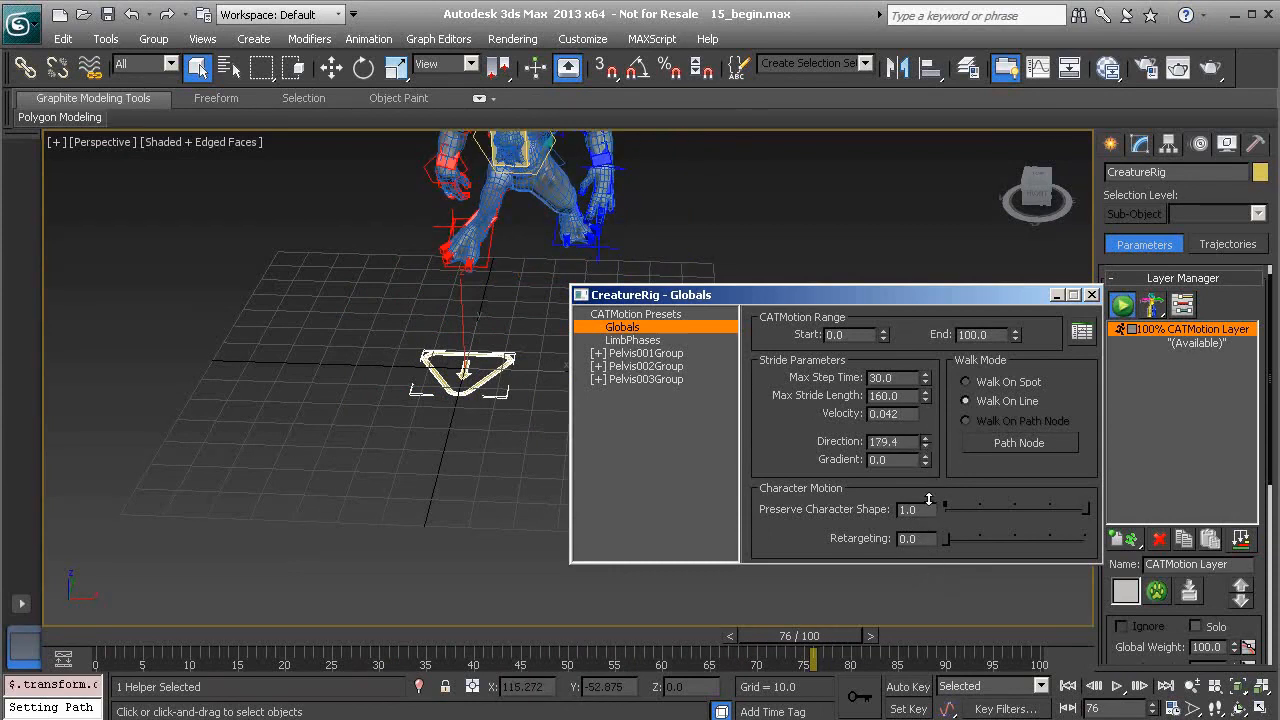
{"action": "left_click_drag", "start_coordinate": [928, 452], "coordinate": [936, 508]}
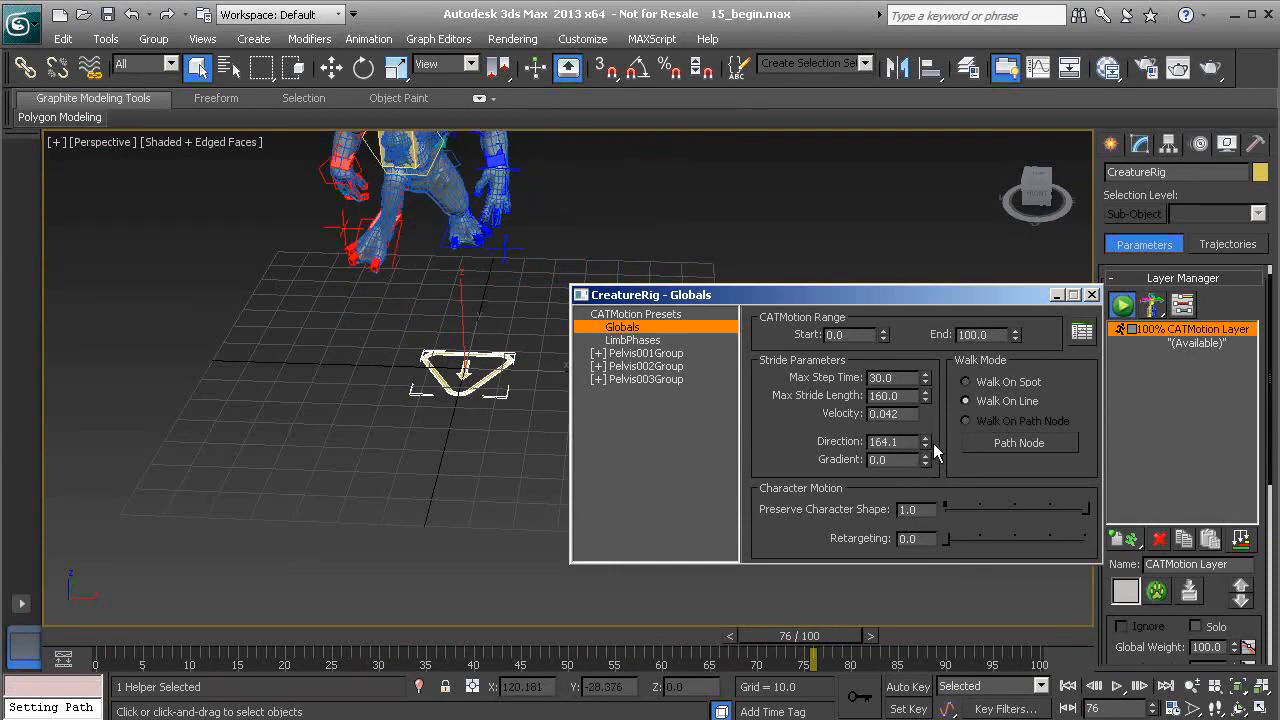
{"action": "left_click_drag", "start_coordinate": [926, 446], "coordinate": [940, 700]}
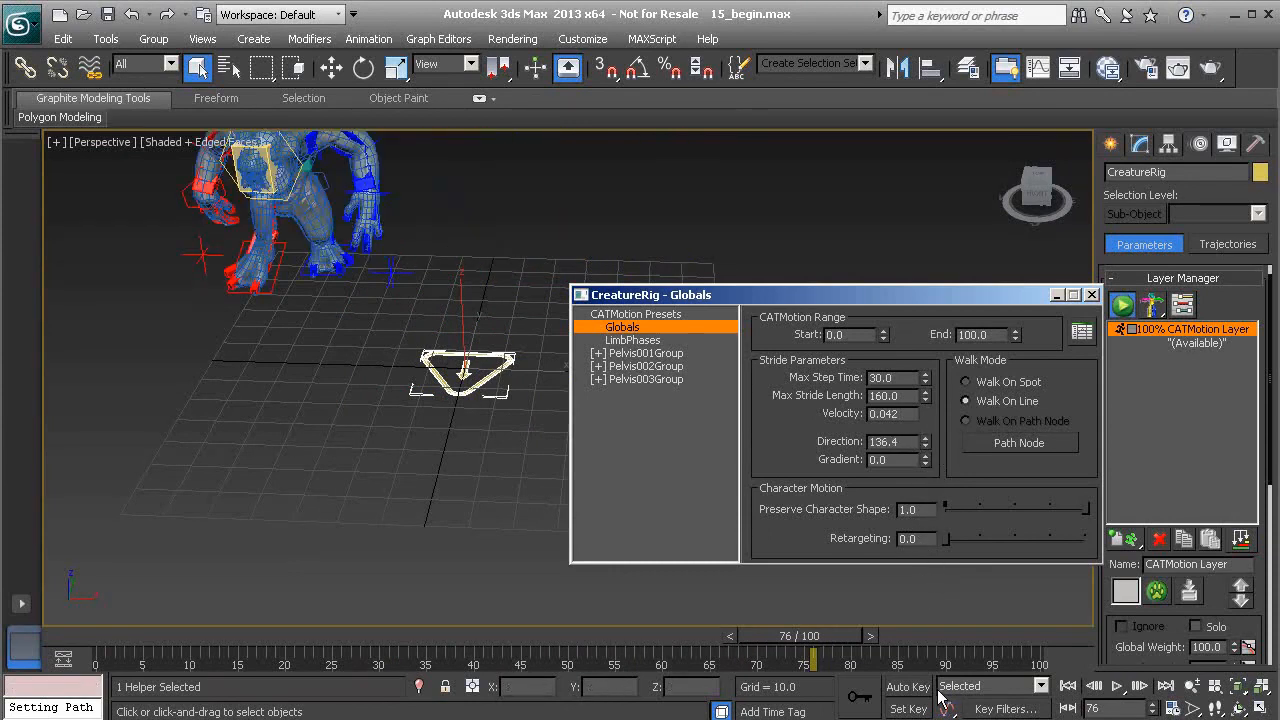
Play the walk along the line, change the Direction to -130, and play the walk again
{"action": "left_click", "coordinate": [1117, 686]}
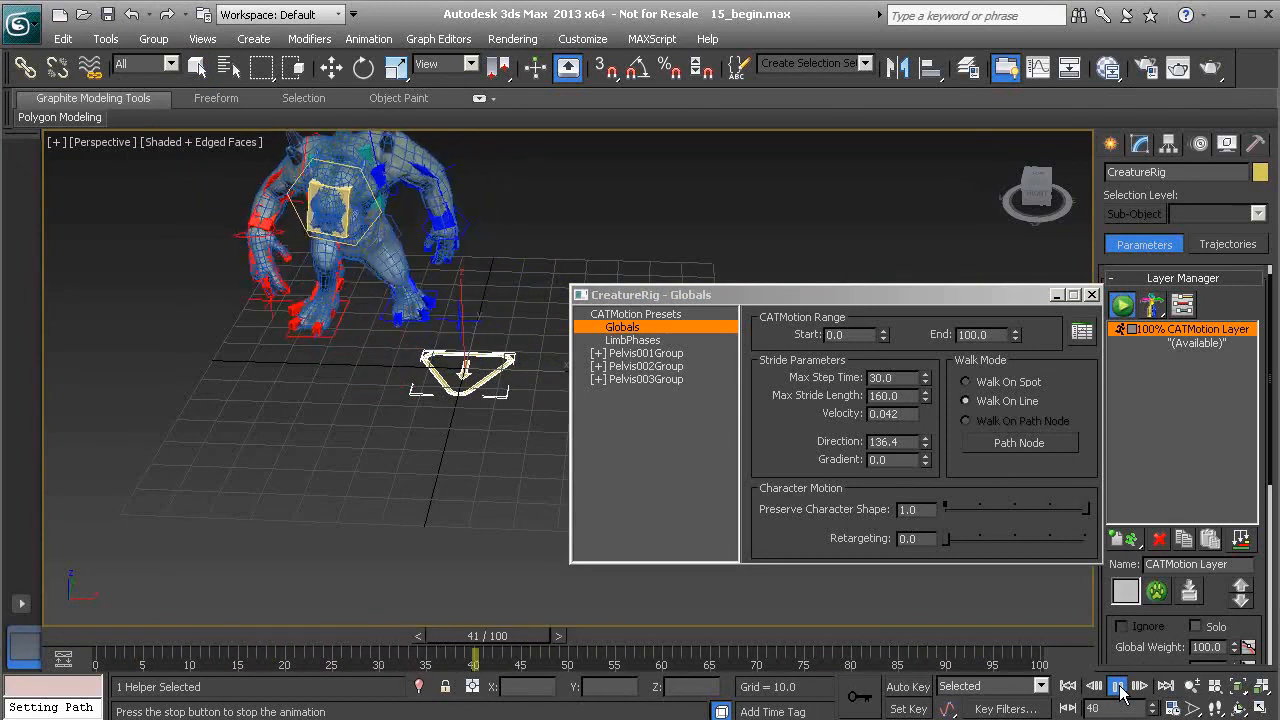
{"action": "left_click", "coordinate": [1119, 687]}
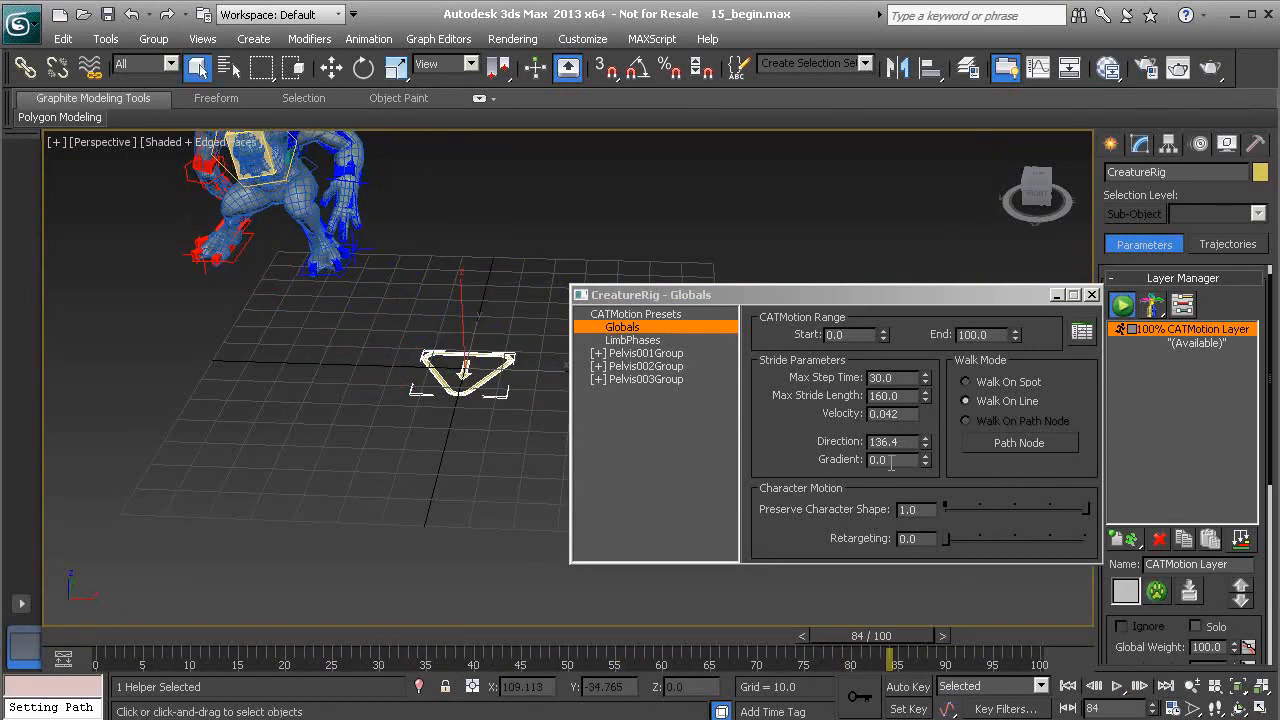
{"action": "left_click", "coordinate": [895, 441]}
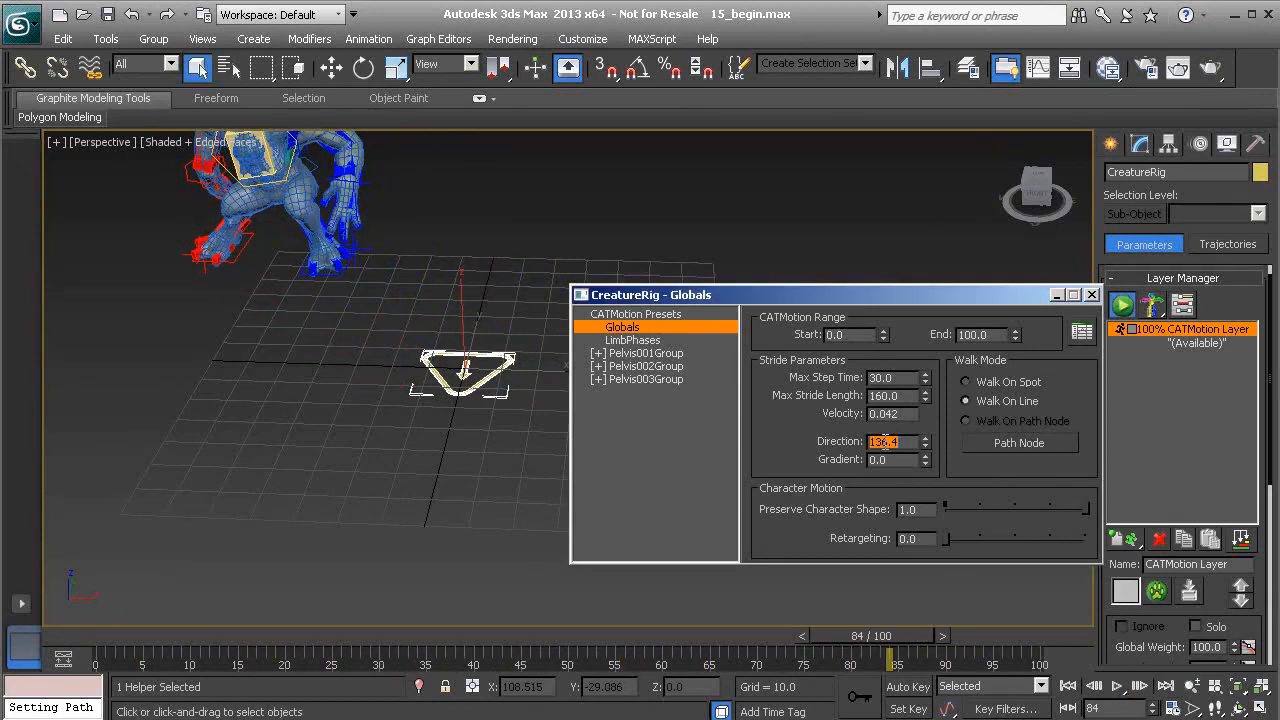
{"action": "type", "text": "-130"}
{"action": "key", "text": "Return"}
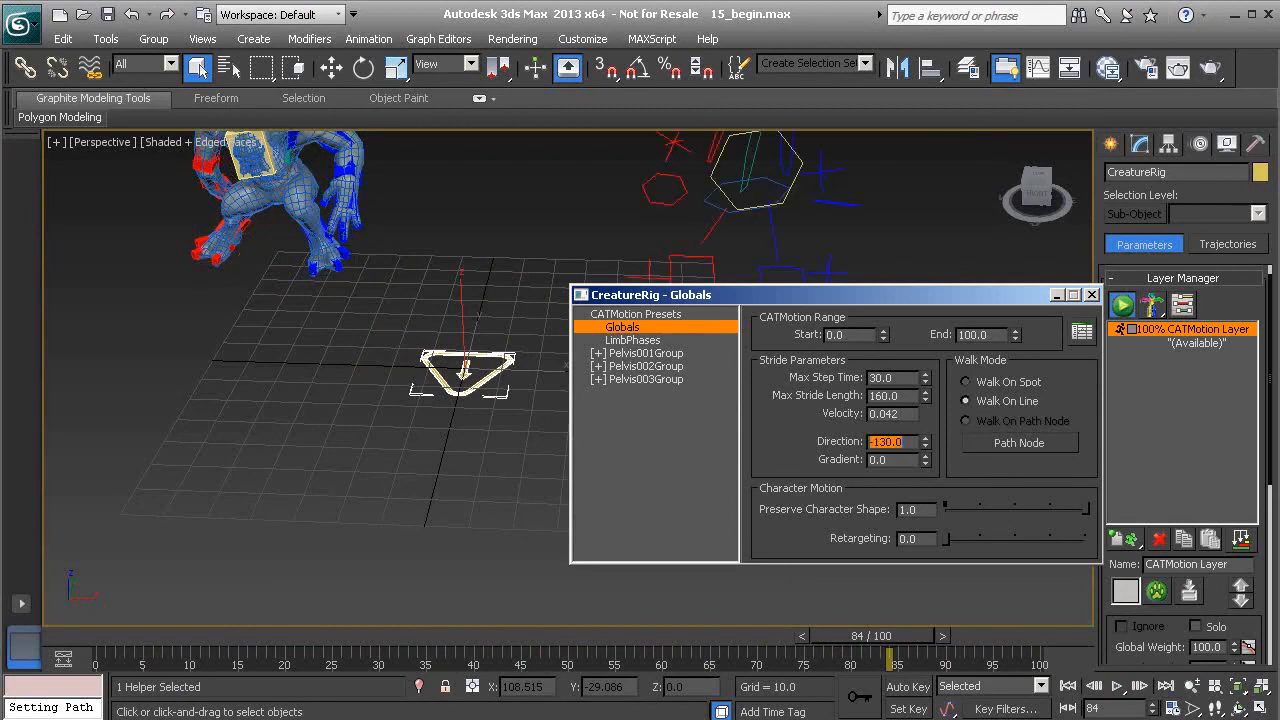
{"action": "left_click", "coordinate": [1118, 687]}
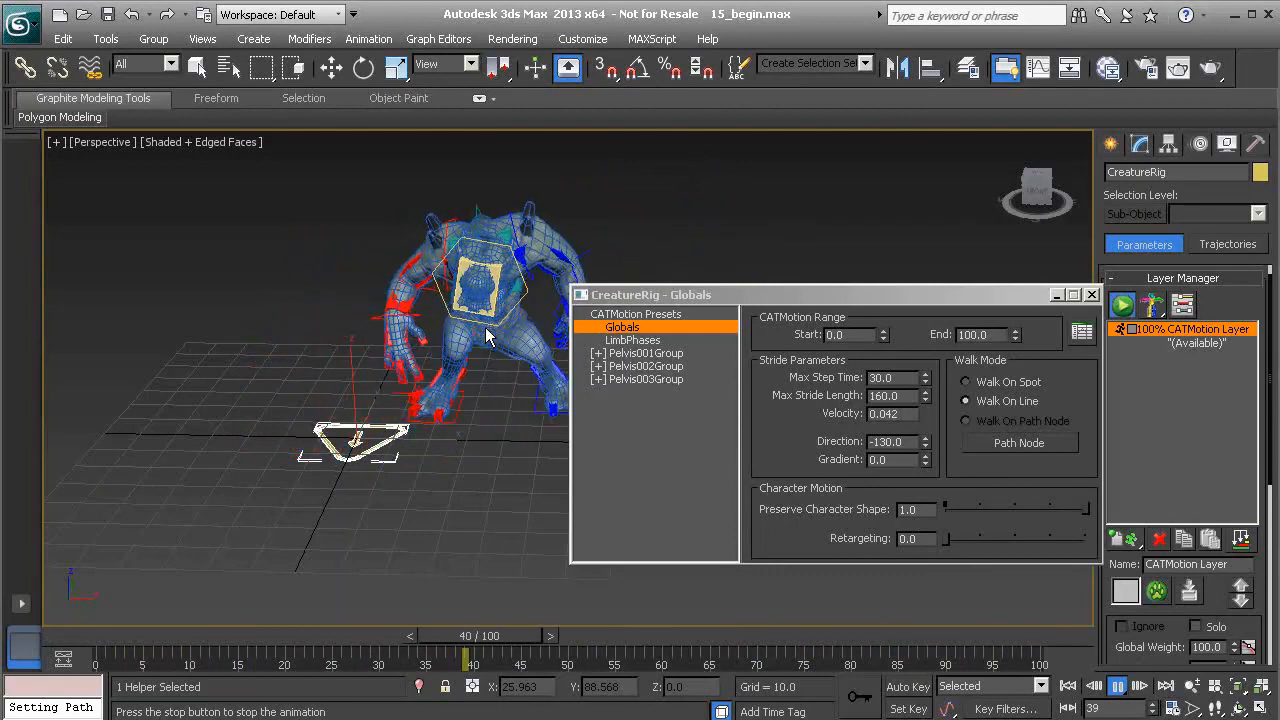
{"action": "middle_click_drag", "start_coordinate": [498, 269], "coordinate": [394, 311], "text": "alt"}
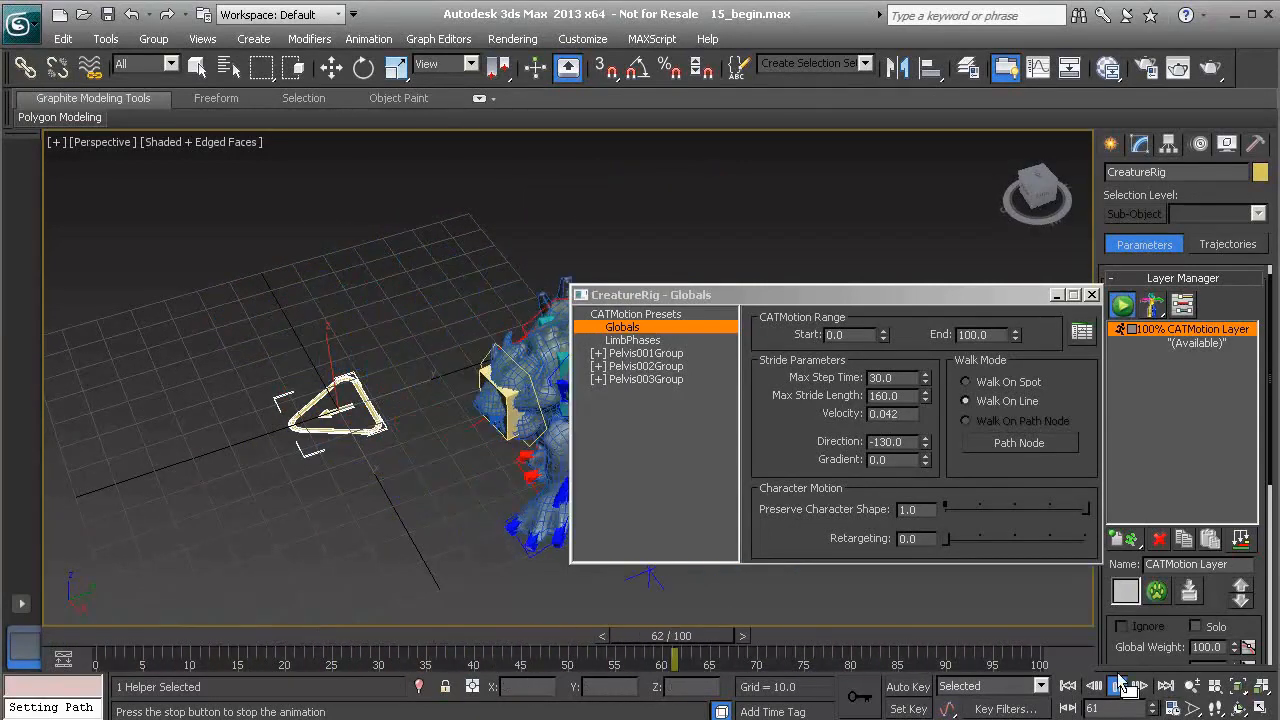
{"action": "key", "text": "/"}
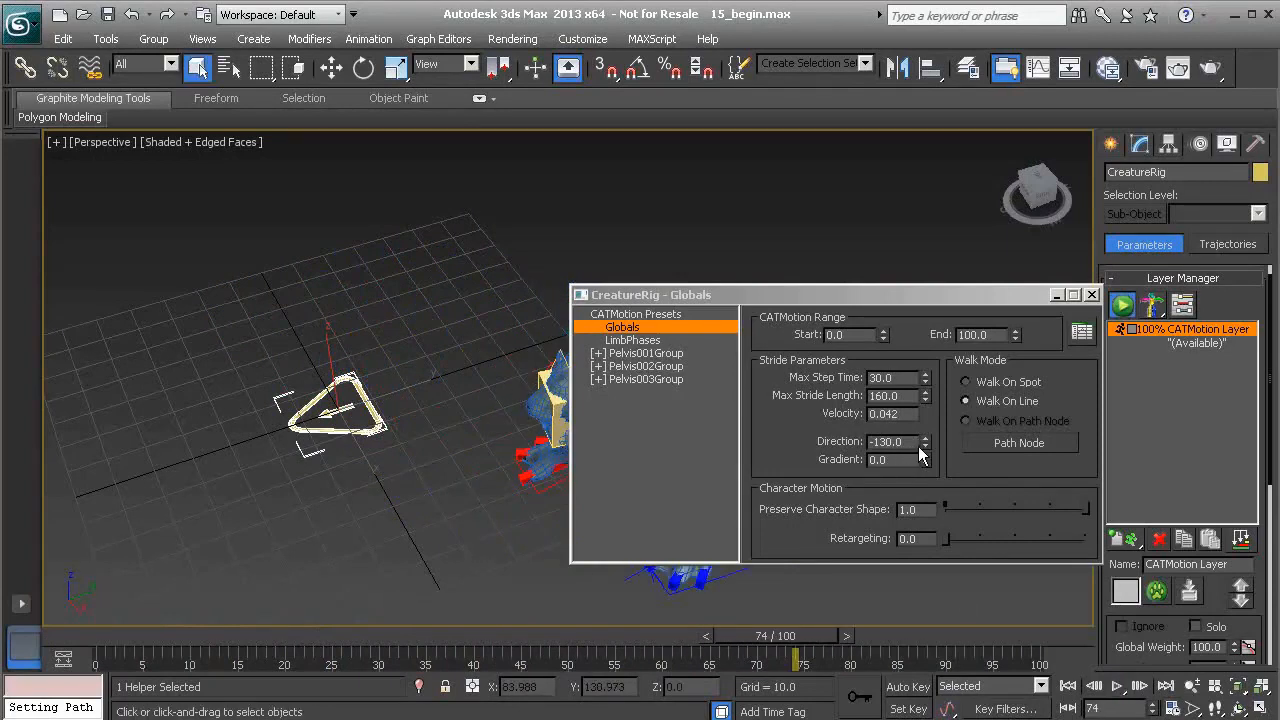
Reset the walk Direction to 0 and scrub the timeline to frame 14
{"action": "right_click", "coordinate": [926, 443]}
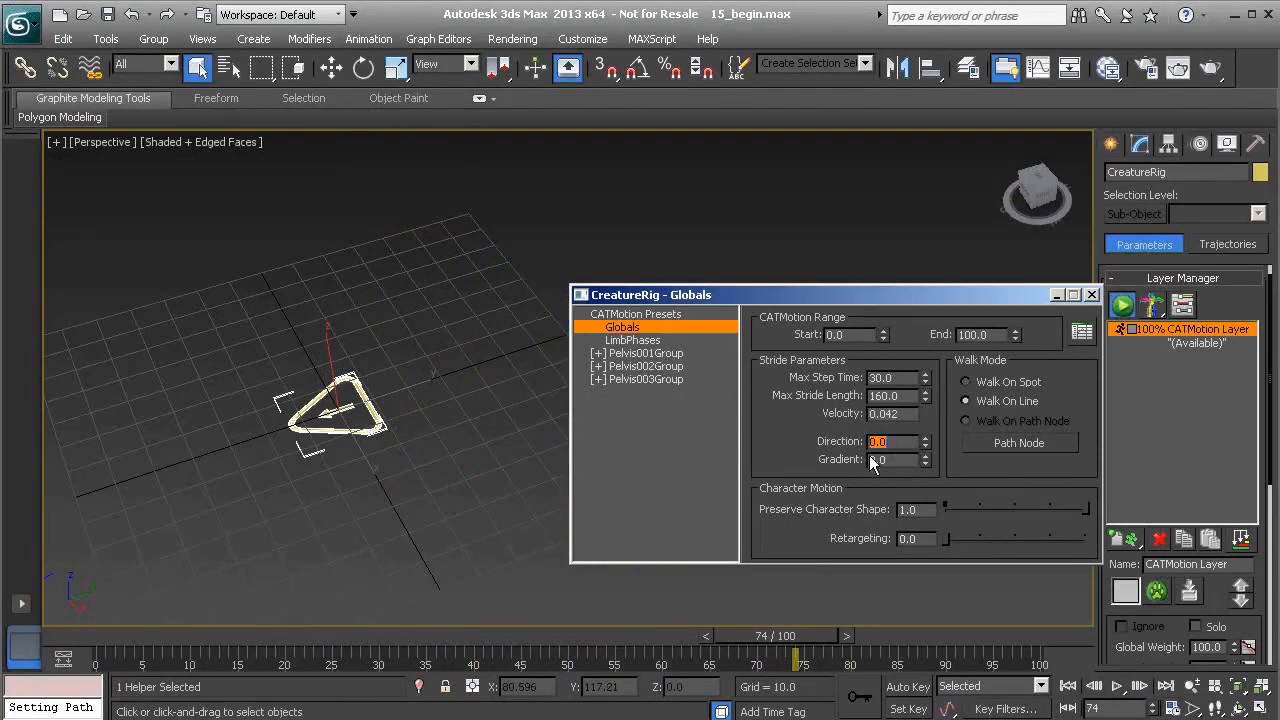
{"action": "middle_click_drag", "start_coordinate": [481, 463], "coordinate": [463, 541], "text": "alt"}
{"action": "left_click_drag", "start_coordinate": [138, 637], "coordinate": [252, 612]}
{"action": "middle_click_drag", "start_coordinate": [337, 487], "coordinate": [448, 487]}
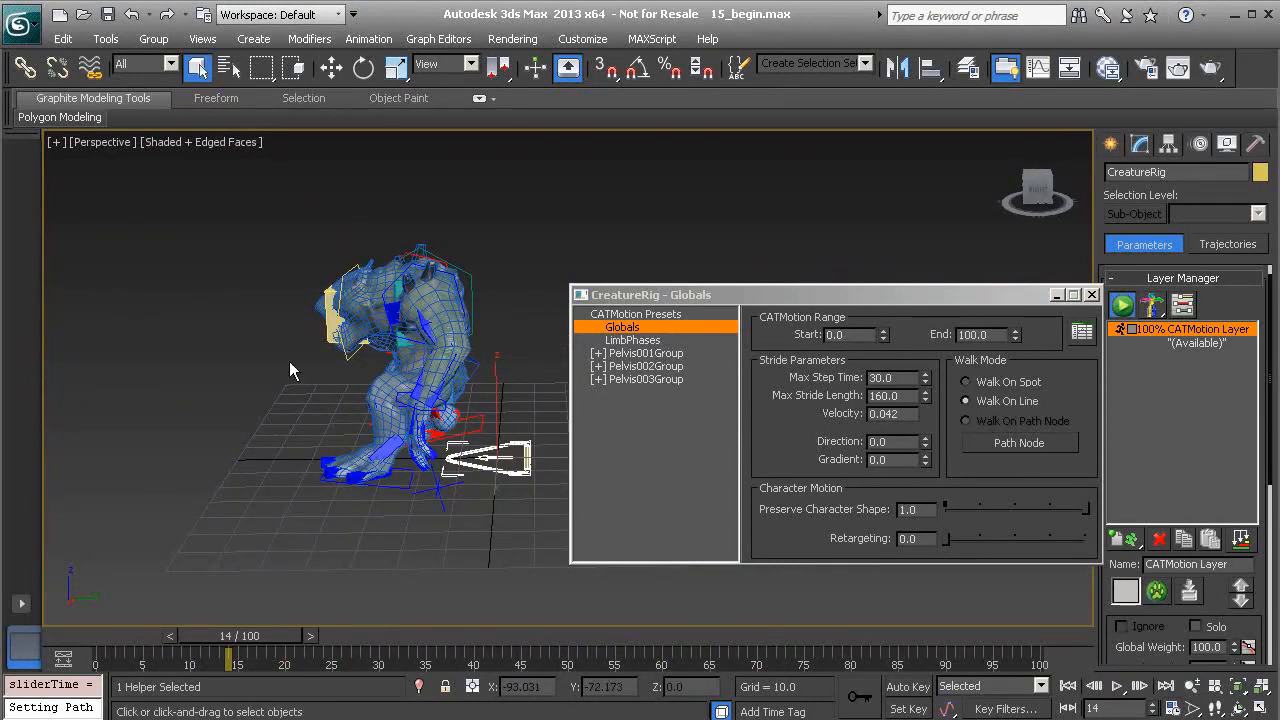
Try a walk Gradient of about 11.2, play back the uphill walk, and reset the Gradient to 0
{"action": "middle_click_drag", "start_coordinate": [267, 334], "coordinate": [629, 404], "text": "alt"}
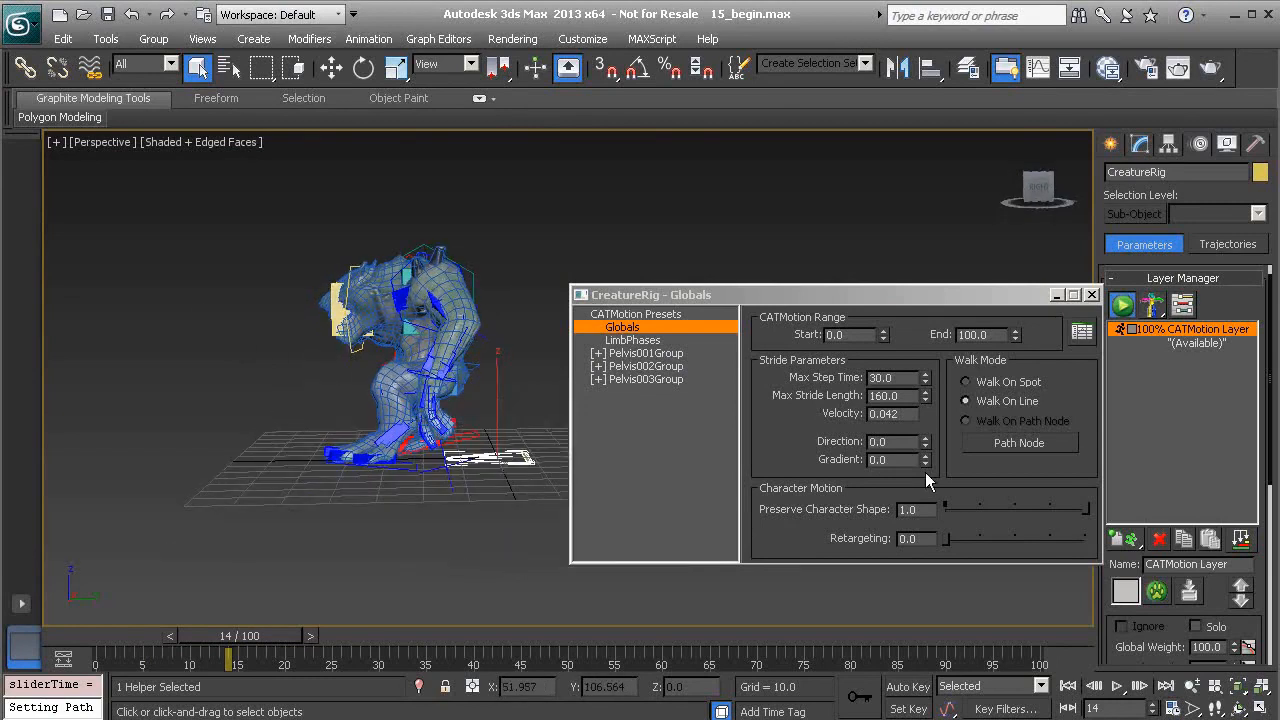
{"action": "left_click_drag", "start_coordinate": [922, 461], "coordinate": [922, 372]}
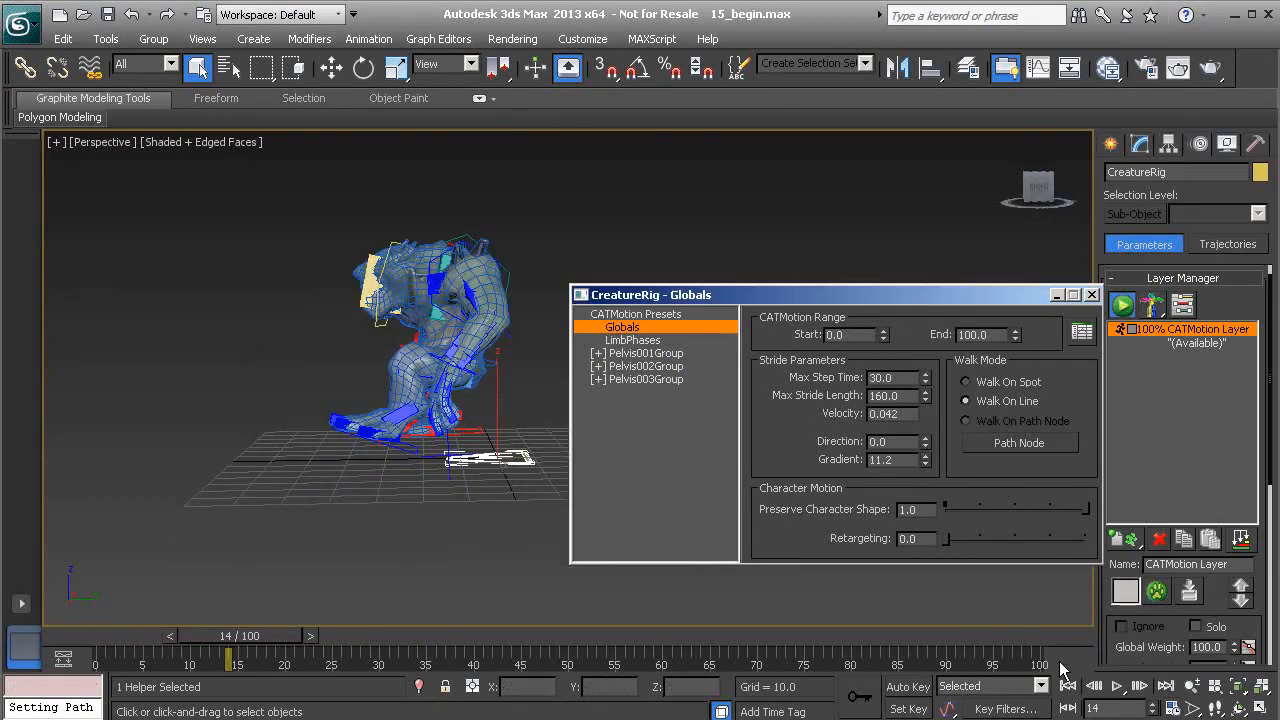
{"action": "left_click", "coordinate": [1117, 686]}
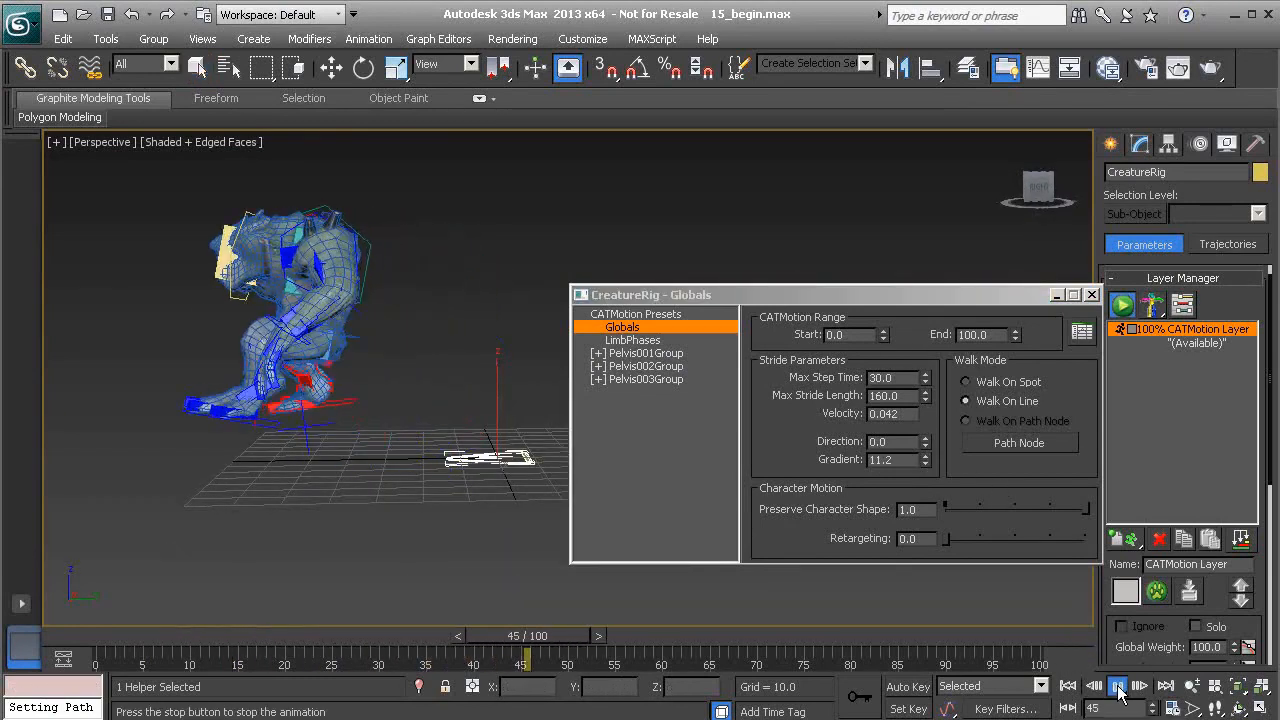
{"action": "left_click", "coordinate": [1117, 686]}
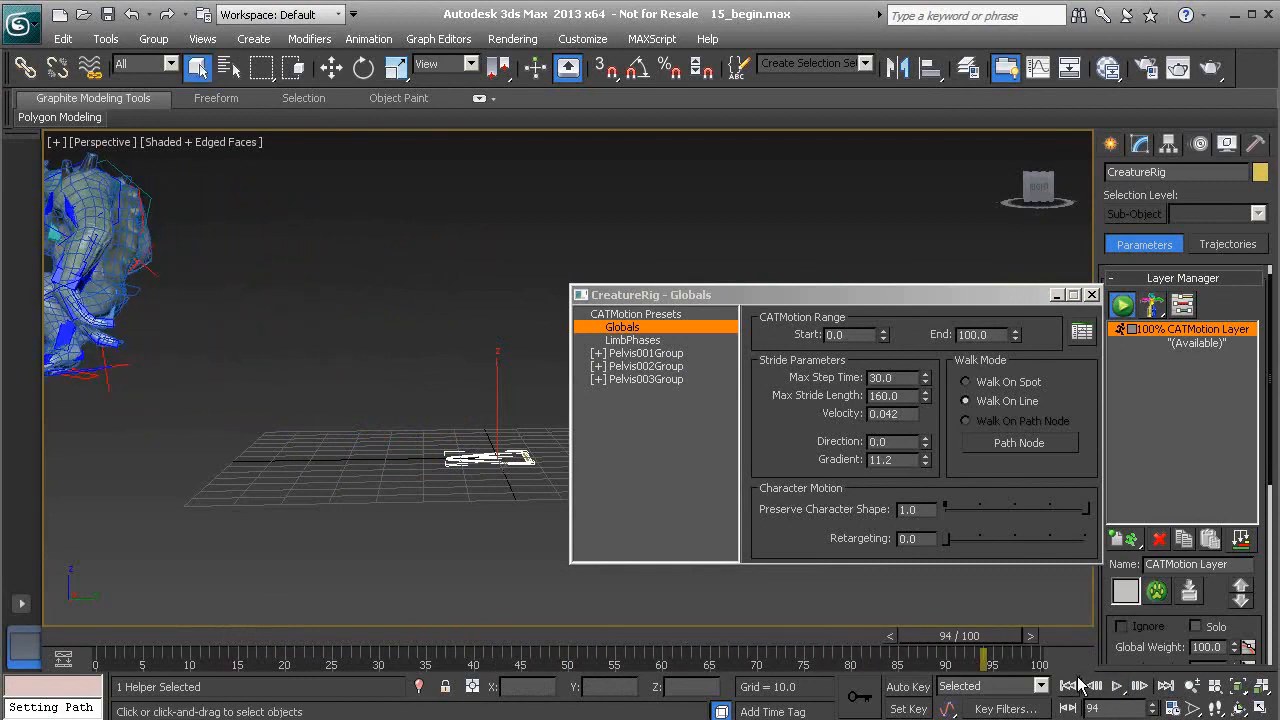
{"action": "left_click_drag", "start_coordinate": [958, 636], "coordinate": [72, 620]}
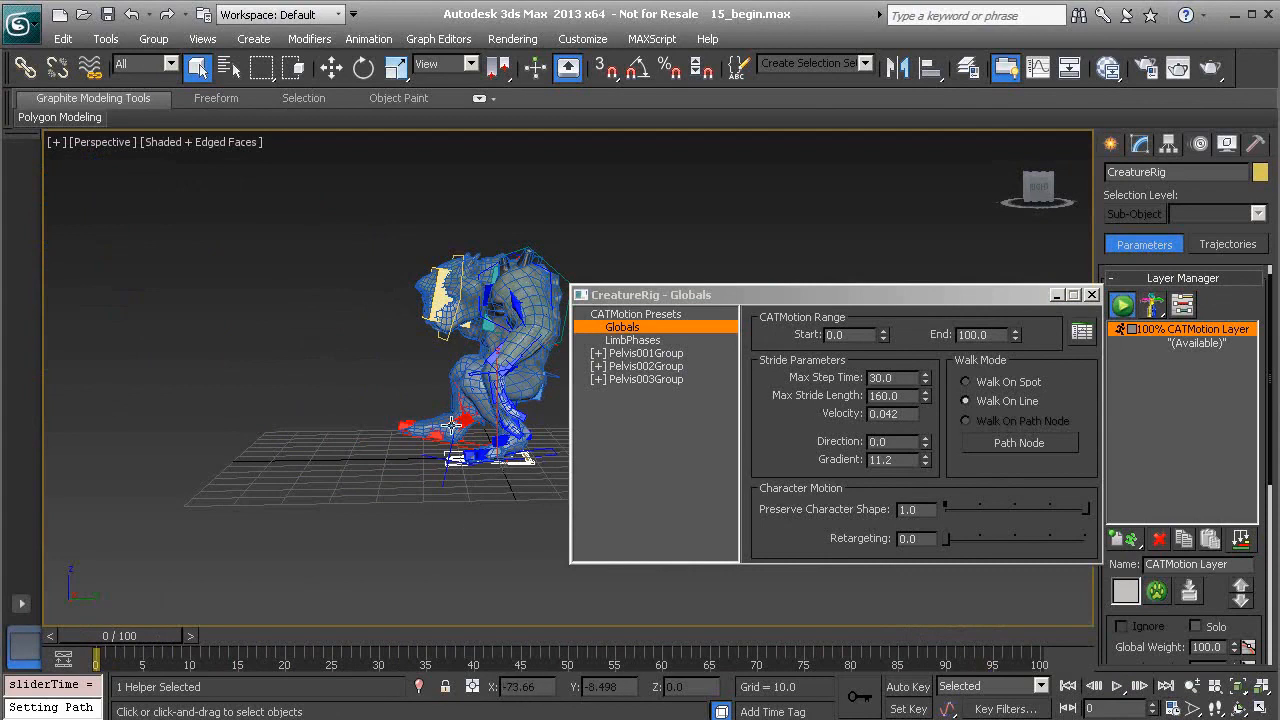
{"action": "mouse_move", "coordinate": [143, 645]}
{"action": "left_mouse_down"}
{"action": "mouse_move", "coordinate": [575, 637]}
{"action": "mouse_move", "coordinate": [150, 645]}
{"action": "left_mouse_up"}
{"action": "right_click", "coordinate": [926, 462]}
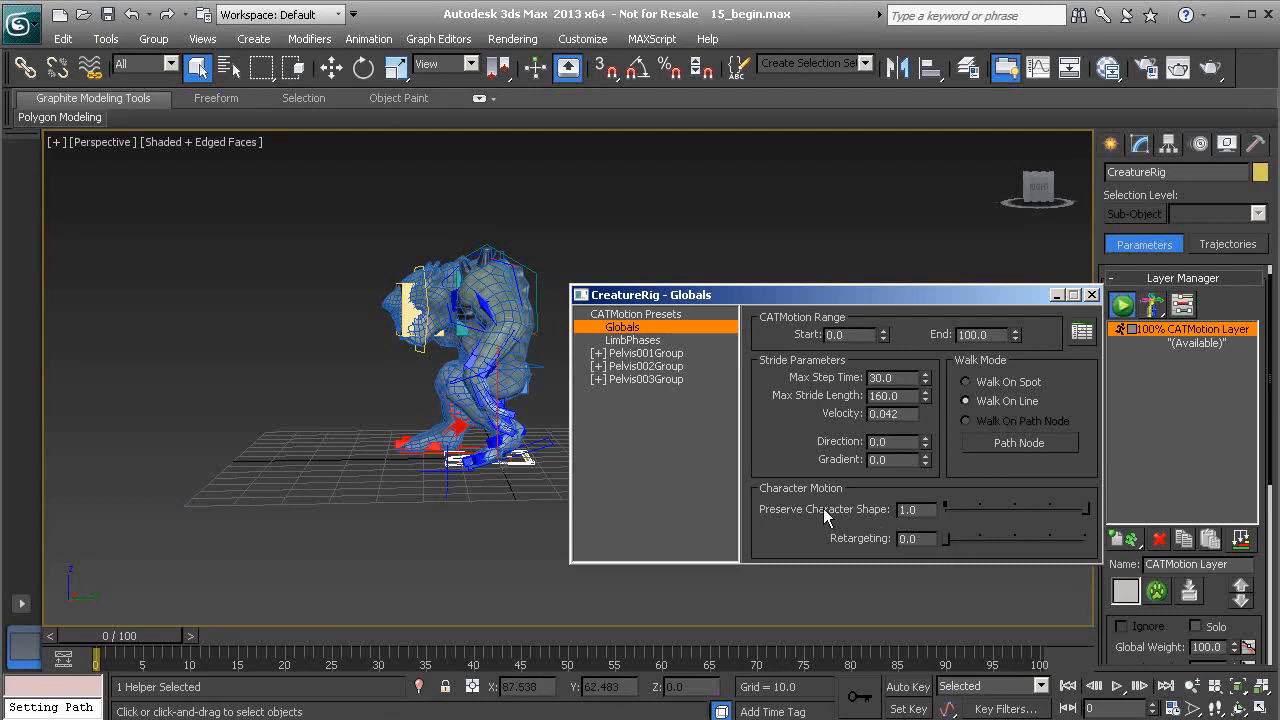
Try Preserve Character Shape at 0.0, inspect the creature from the side, and restore it to 1.0
{"action": "middle_click_drag", "start_coordinate": [386, 451], "coordinate": [487, 440], "text": "alt"}
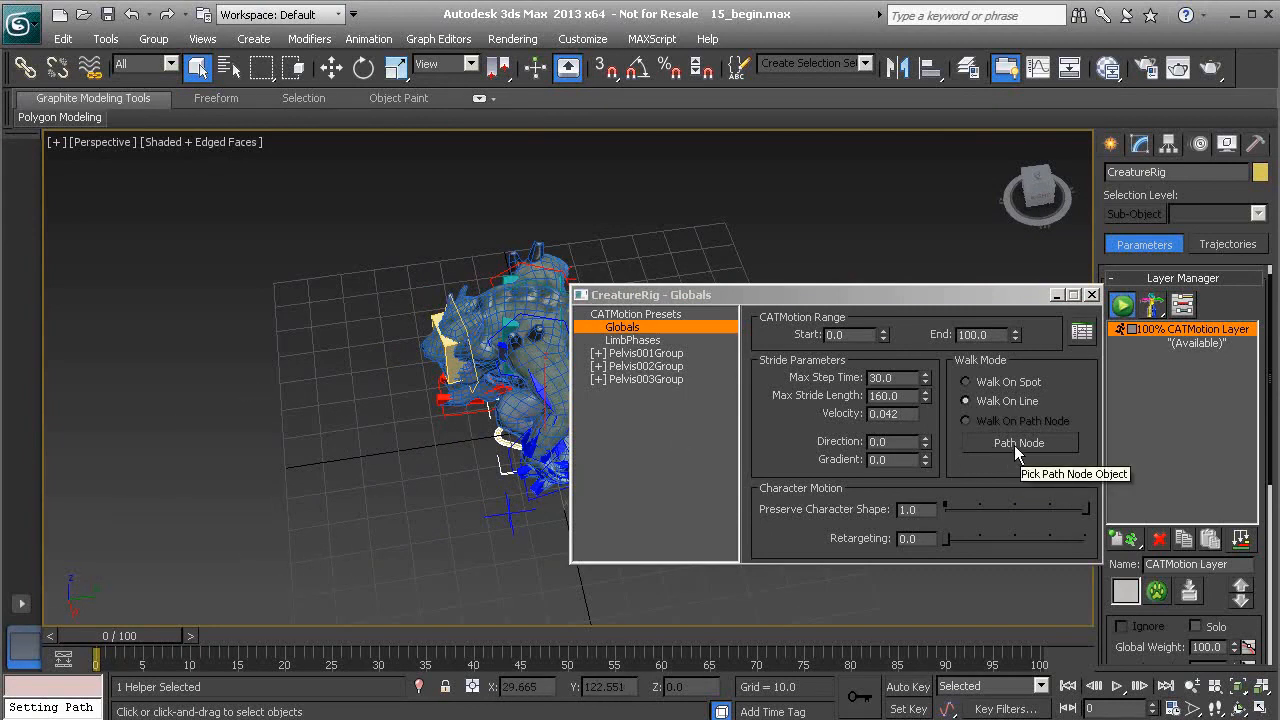
{"action": "left_click_drag", "start_coordinate": [1086, 510], "coordinate": [937, 511]}
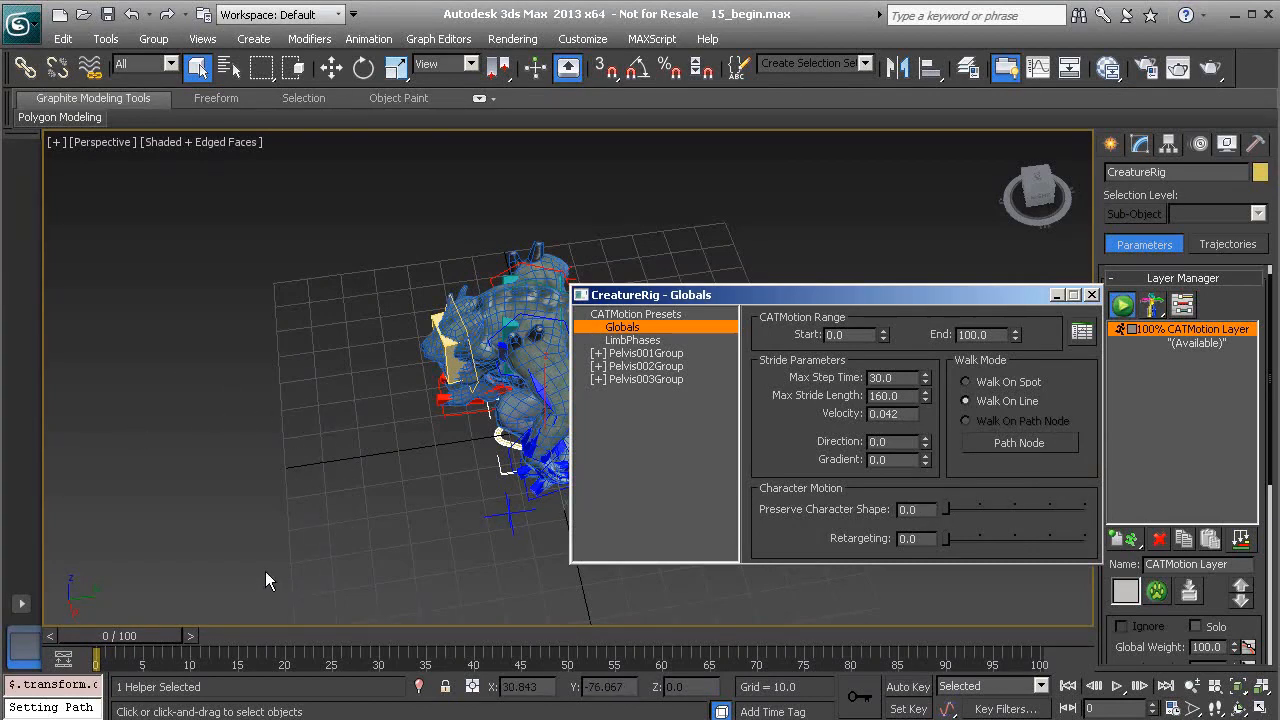
{"action": "middle_click_drag", "start_coordinate": [480, 470], "coordinate": [389, 434], "text": "alt"}
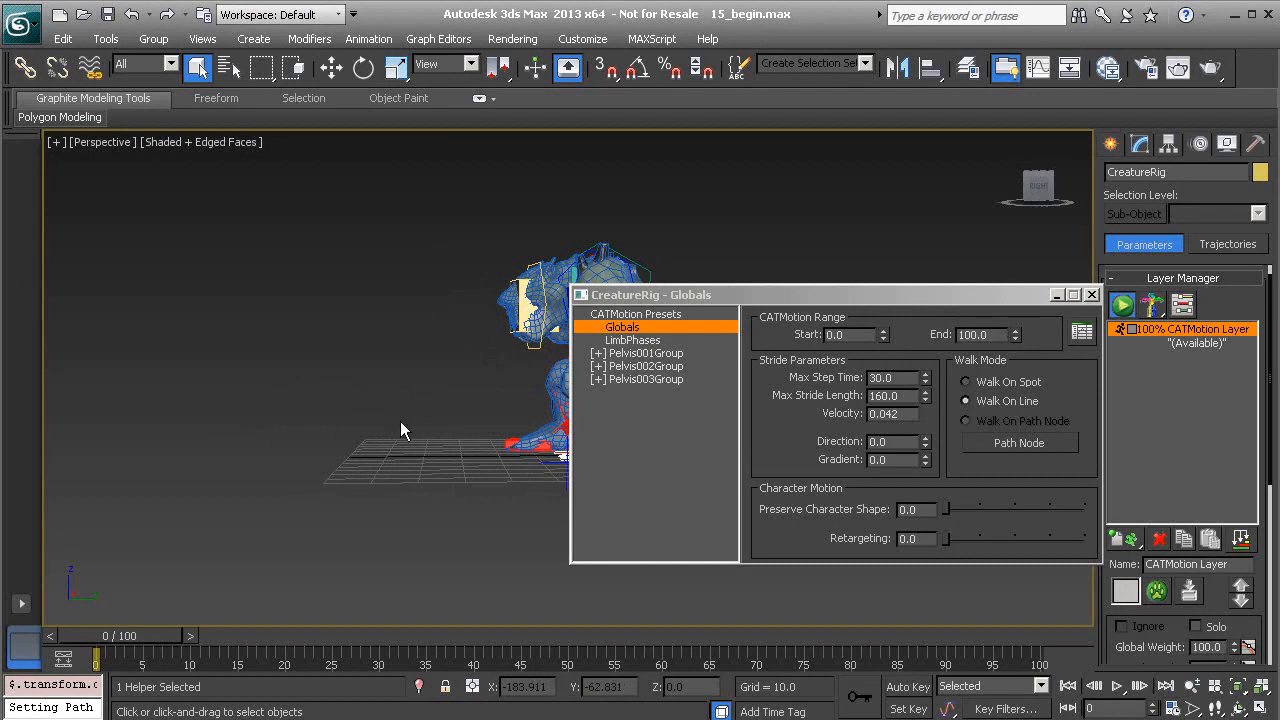
{"action": "middle_click_drag", "start_coordinate": [414, 414], "coordinate": [693, 527], "text": "alt"}
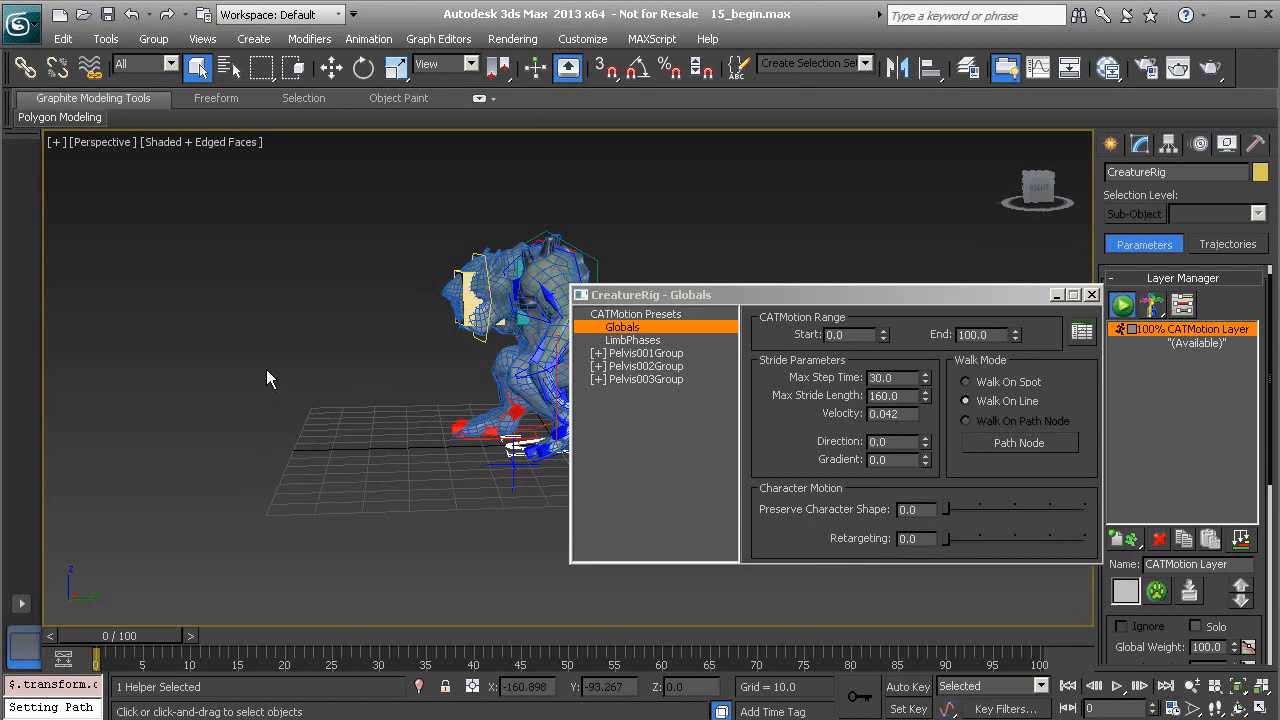
{"action": "left_click_drag", "start_coordinate": [943, 519], "coordinate": [1092, 518]}
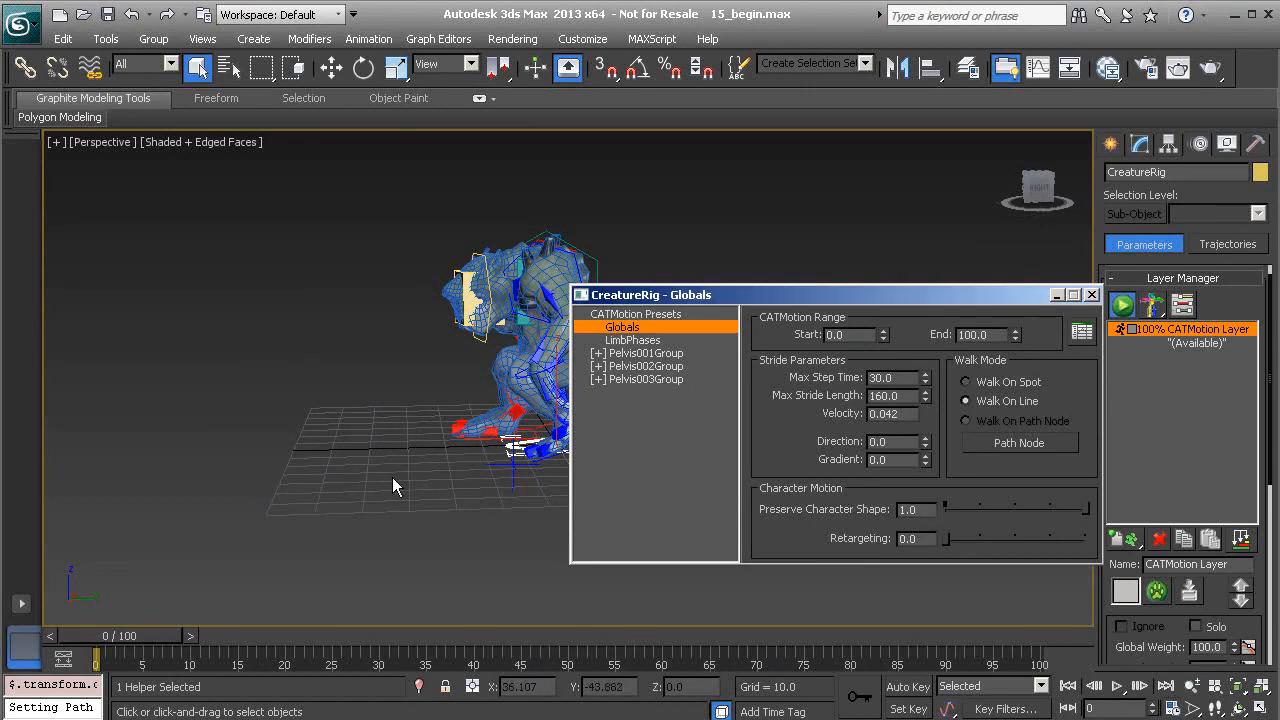
Try a higher Retargeting amount on the creature's walk and return it to 0.0
{"action": "middle_click_drag", "start_coordinate": [385, 473], "coordinate": [505, 493], "text": "alt"}
{"action": "left_click_drag", "start_coordinate": [954, 543], "coordinate": [702, 487]}
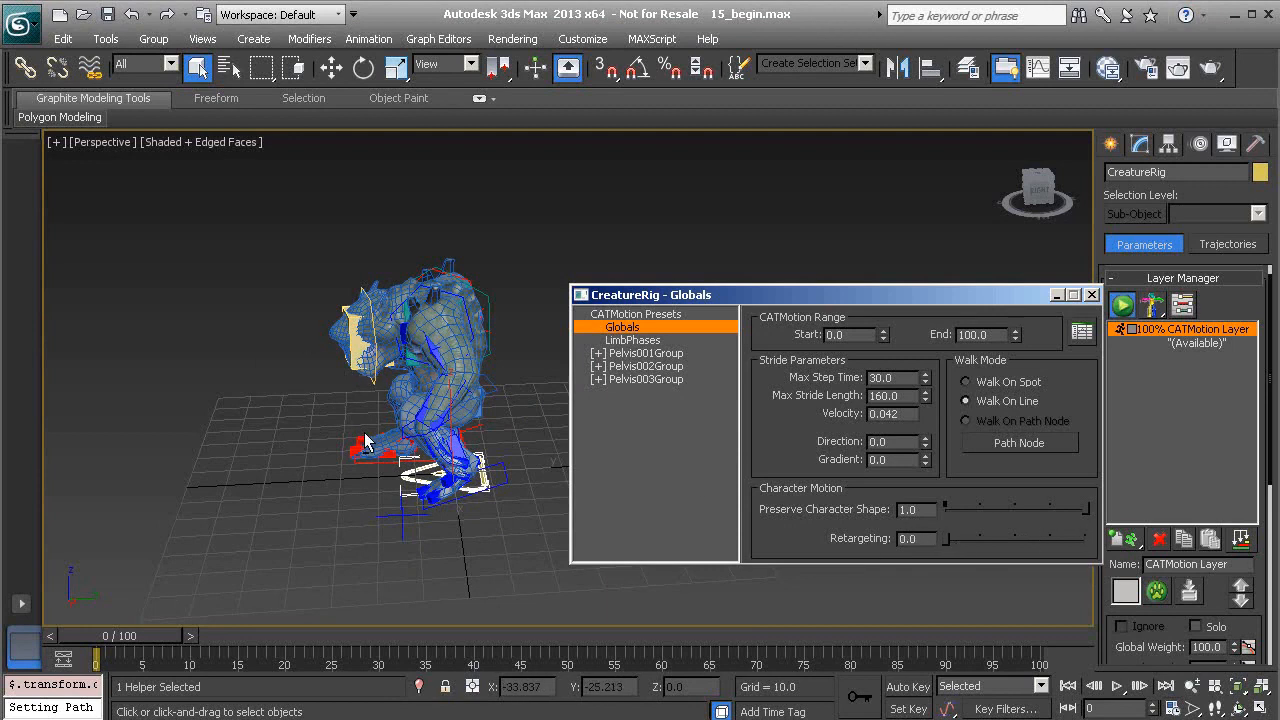
{"action": "middle_click_drag", "start_coordinate": [371, 437], "coordinate": [387, 419], "text": "alt"}
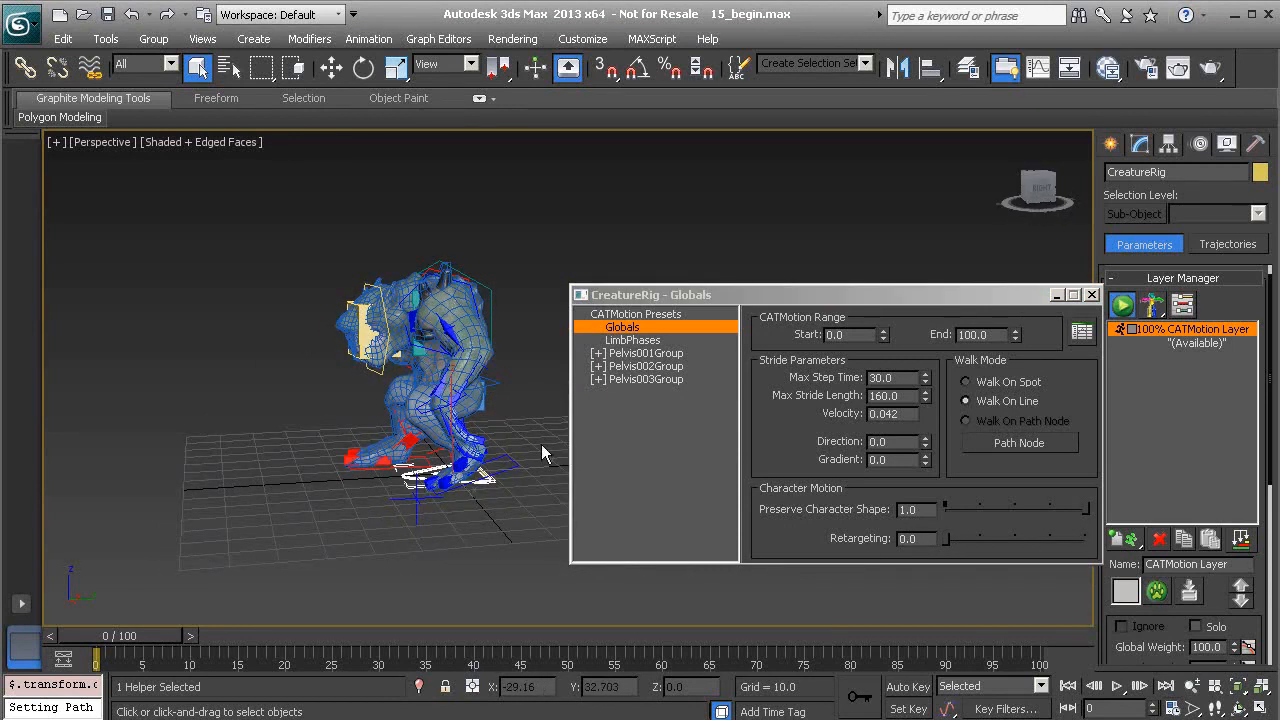
{"action": "middle_click_drag", "start_coordinate": [441, 348], "coordinate": [403, 384]}
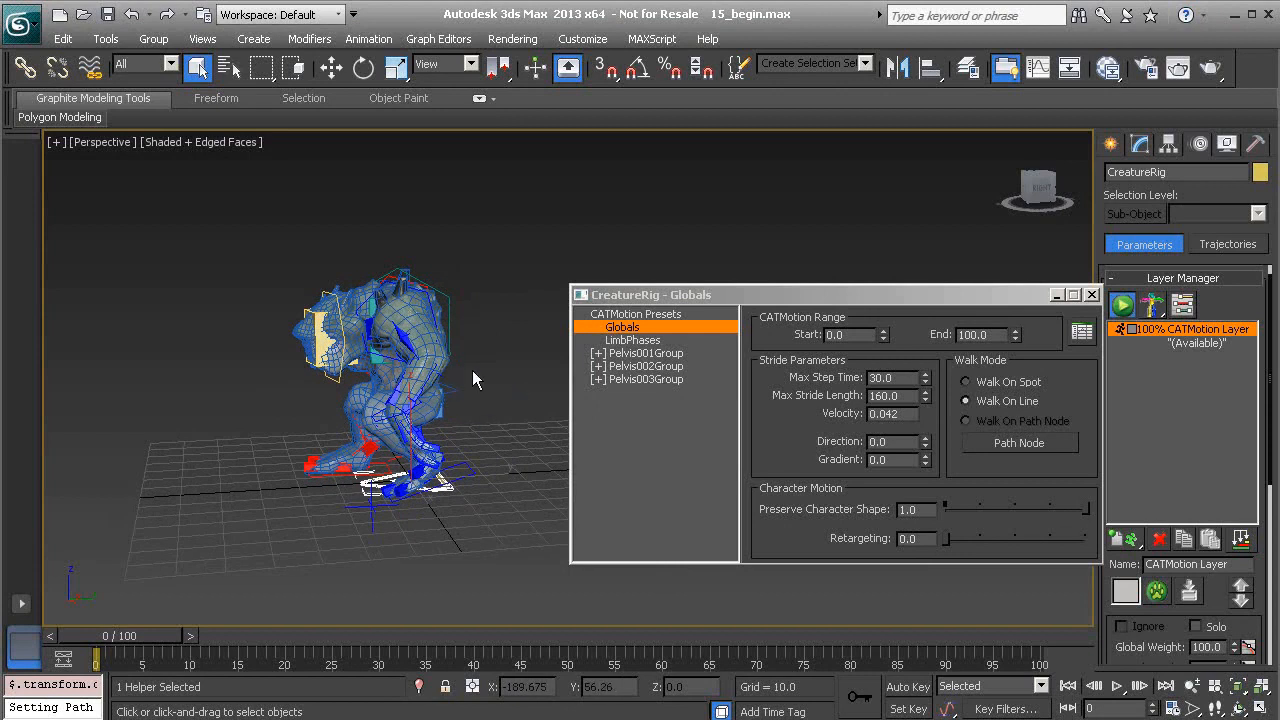
{"action": "left_click_drag", "start_coordinate": [947, 539], "coordinate": [1090, 542]}
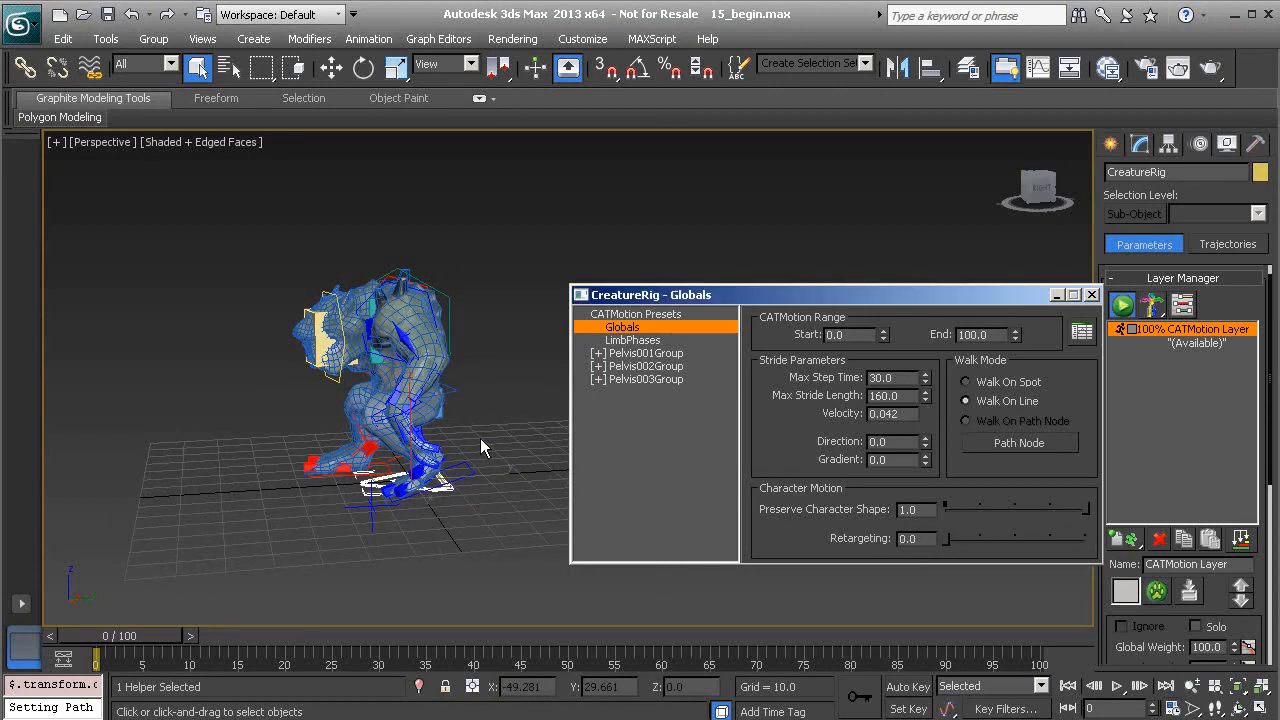
{"action": "left_click_drag", "start_coordinate": [1087, 539], "coordinate": [932, 546]}
Look at the LimbPhases settings, return to Globals, and move the CATMotion window clear of the creature
{"action": "left_click_drag", "start_coordinate": [1112, 563], "coordinate": [950, 562]}
{"action": "left_click_drag", "start_coordinate": [829, 300], "coordinate": [943, 271]}
{"action": "middle_click_drag", "start_coordinate": [545, 400], "coordinate": [494, 433], "text": "alt"}
{"action": "left_click", "coordinate": [750, 311]}
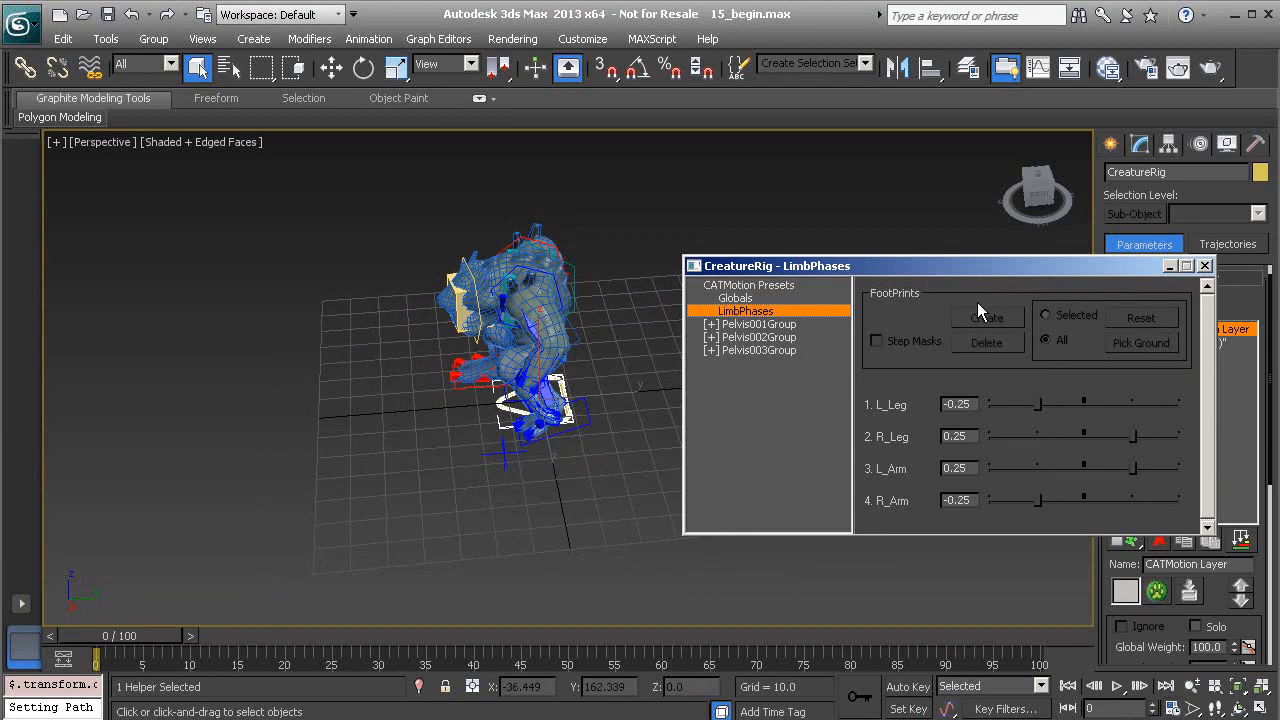
{"action": "left_click", "coordinate": [737, 298]}
{"action": "left_click_drag", "start_coordinate": [920, 262], "coordinate": [917, 431]}
Draw a curved three-point Line spline in front of the creature, starting near the grid's edge
{"action": "left_click", "coordinate": [1107, 146]}
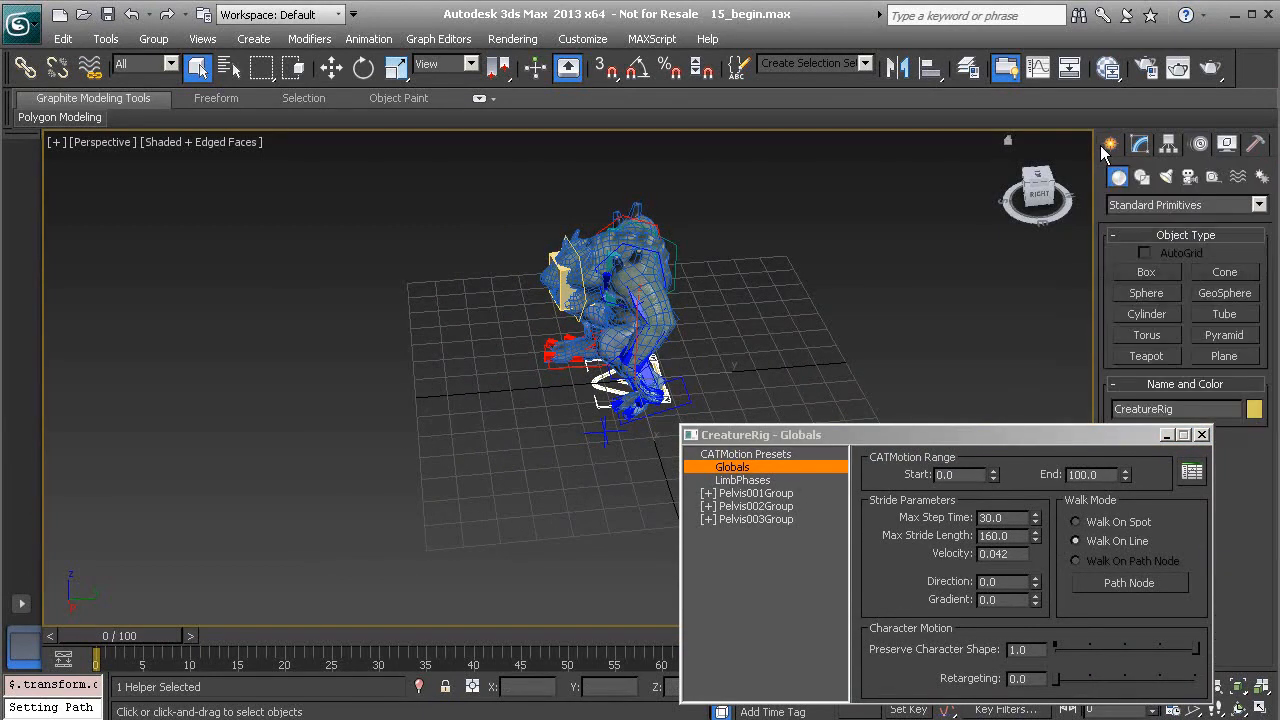
{"action": "left_click", "coordinate": [1142, 178]}
{"action": "left_click", "coordinate": [1147, 288]}
{"action": "middle_click_drag", "start_coordinate": [565, 390], "coordinate": [663, 360], "text": "alt"}
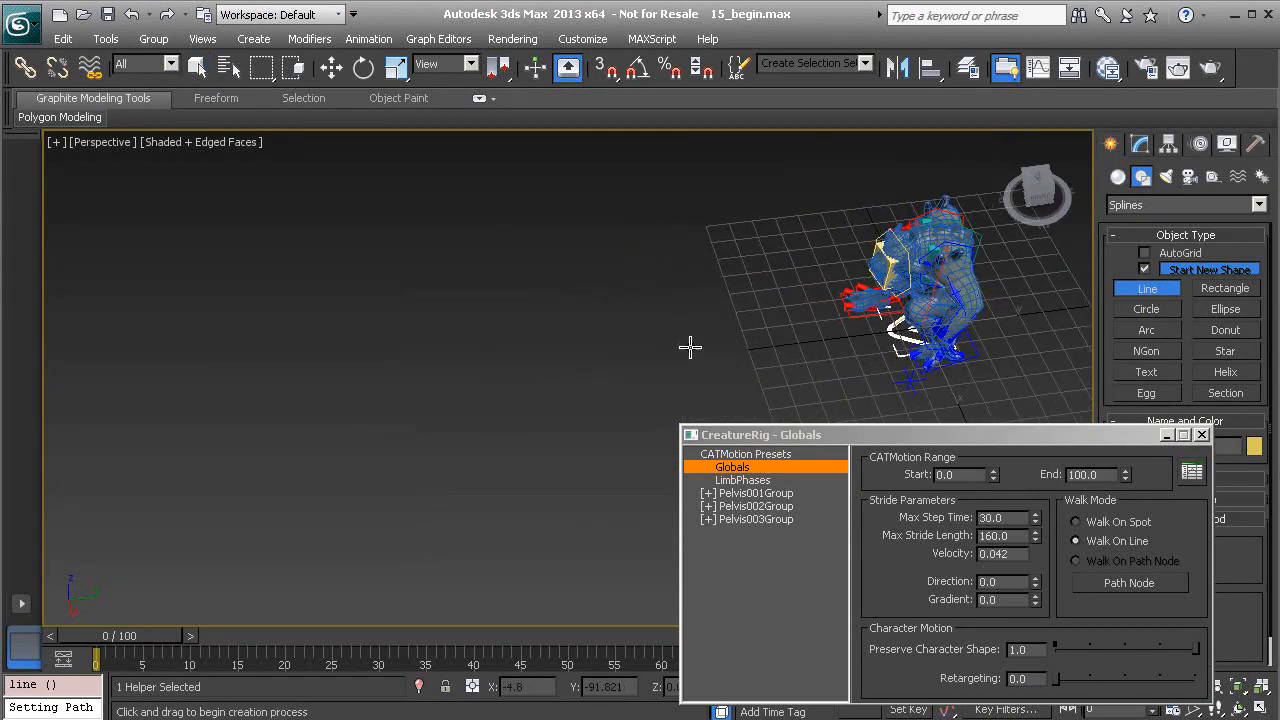
{"action": "left_click", "coordinate": [793, 339]}
{"action": "left_click_drag", "start_coordinate": [577, 326], "coordinate": [486, 337]}
{"action": "left_click_drag", "start_coordinate": [322, 437], "coordinate": [289, 460]}
{"action": "right_click", "coordinate": [371, 360]}
Try the curved line itself as the CATMotion path node, scrub the timeline to frame 41, and undo the assignment
{"action": "middle_click_drag", "start_coordinate": [449, 277], "coordinate": [660, 400], "text": "alt"}
{"action": "left_click", "coordinate": [1149, 579]}
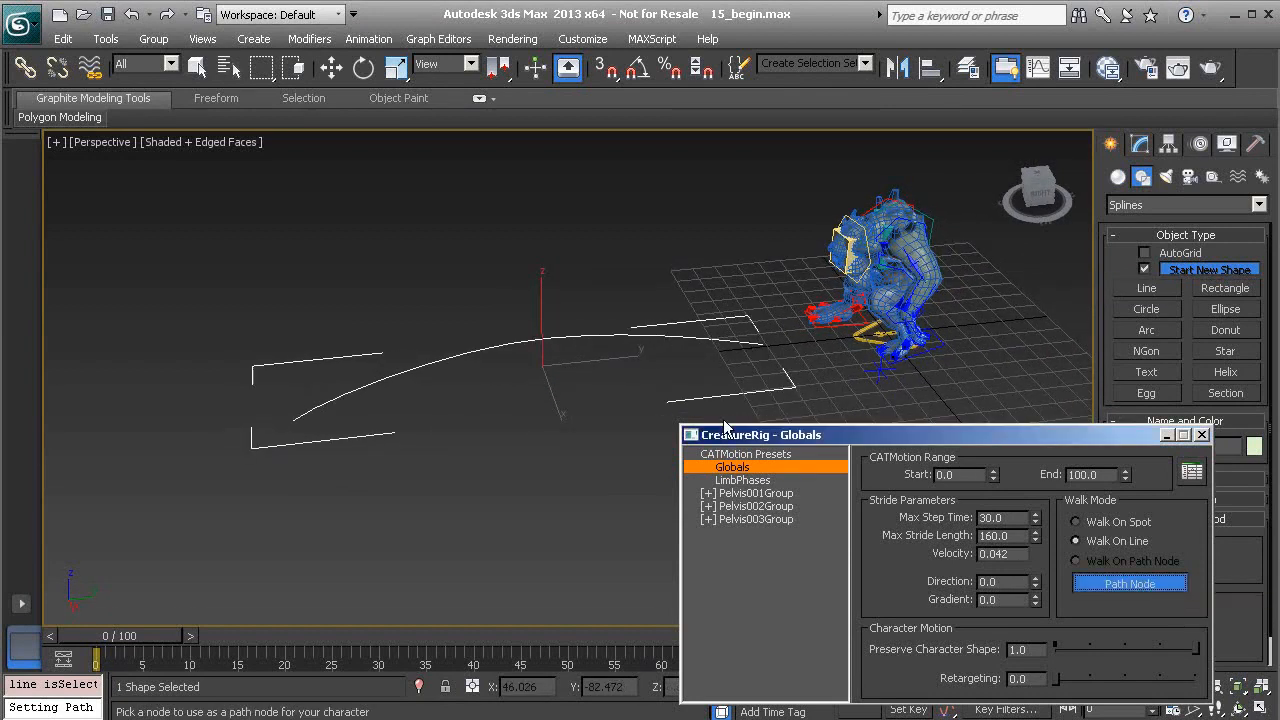
{"action": "left_click", "coordinate": [505, 348]}
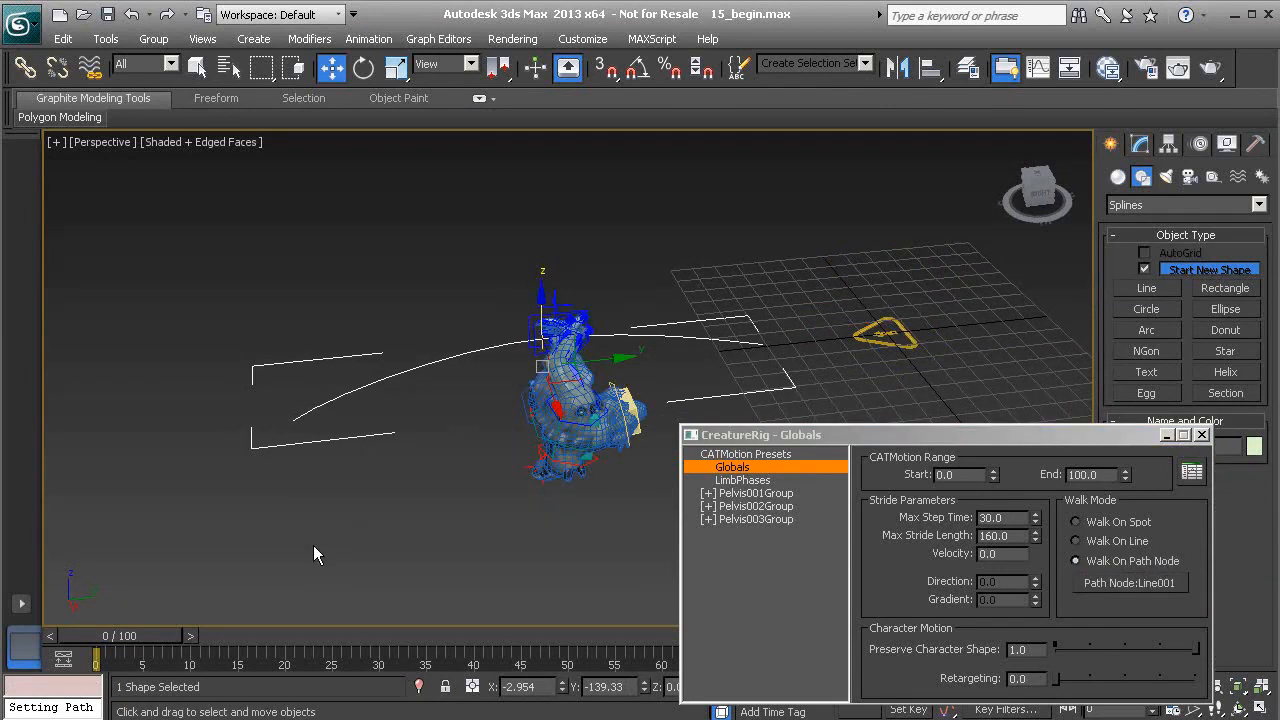
{"action": "left_click_drag", "start_coordinate": [150, 635], "coordinate": [483, 633]}
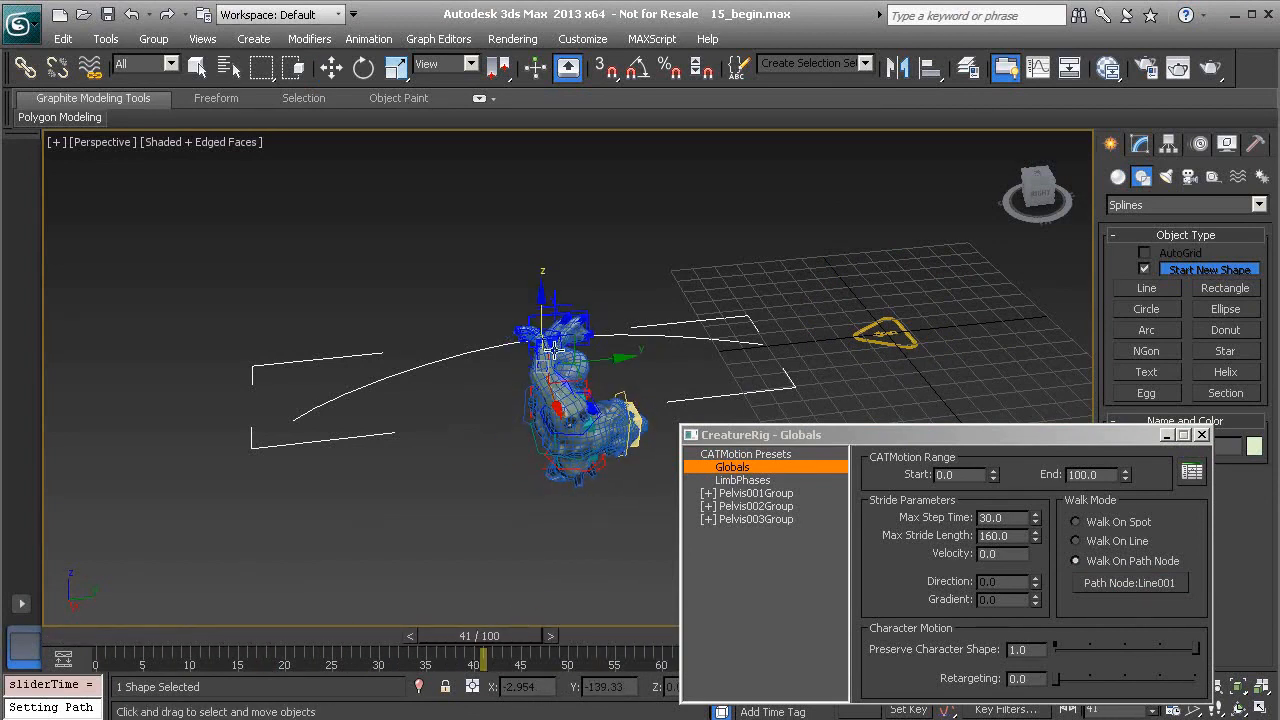
{"action": "key", "text": "w"}
{"action": "left_click_drag", "start_coordinate": [514, 636], "coordinate": [84, 656]}
{"action": "middle_click_drag", "start_coordinate": [608, 363], "coordinate": [607, 362], "text": "alt"}
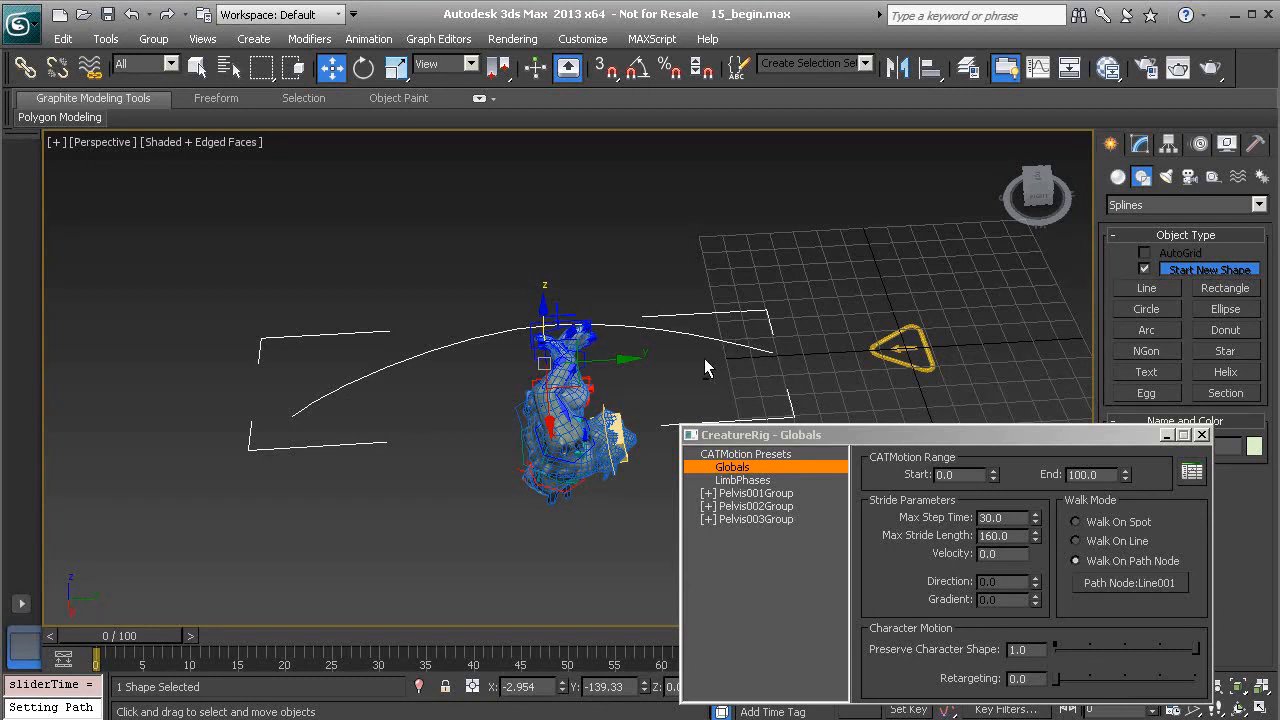
{"action": "middle_click_drag", "start_coordinate": [704, 358], "coordinate": [722, 299], "text": "alt"}
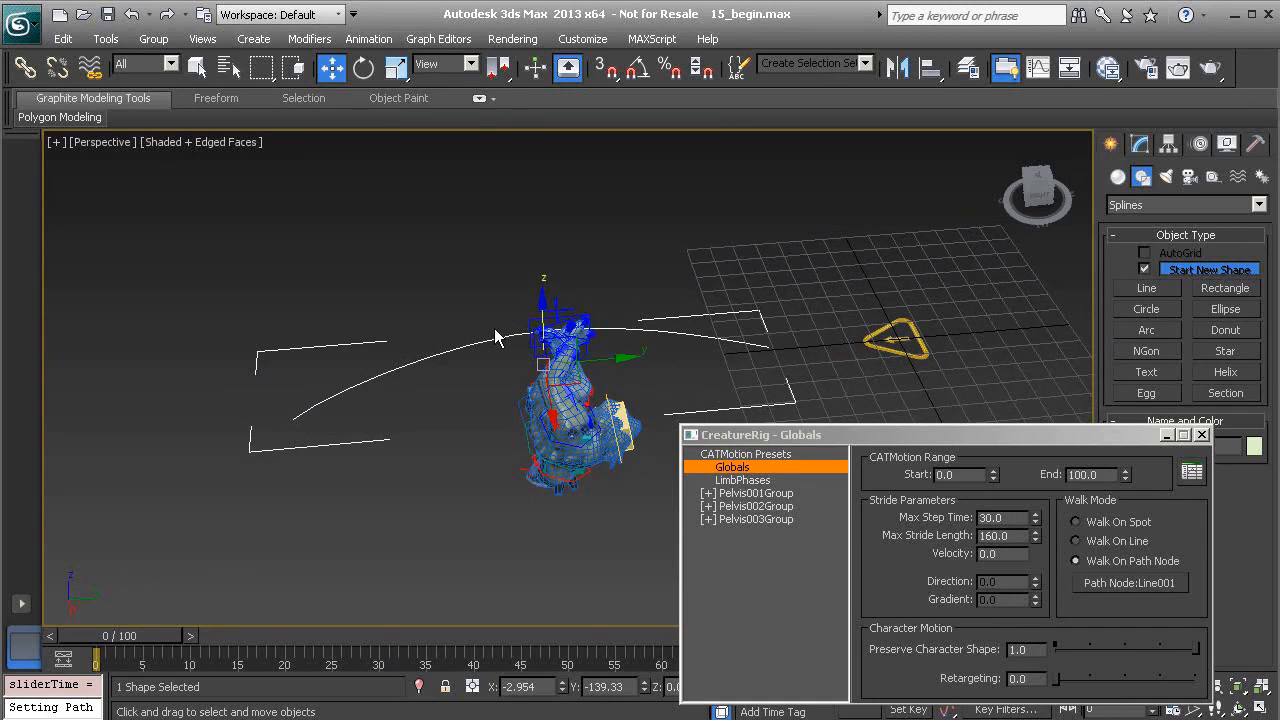
{"action": "key", "text": "ctrl+z"}
Create a Point helper just behind the curved line and activate the Move tool
{"action": "middle_click_drag", "start_coordinate": [652, 325], "coordinate": [635, 322]}
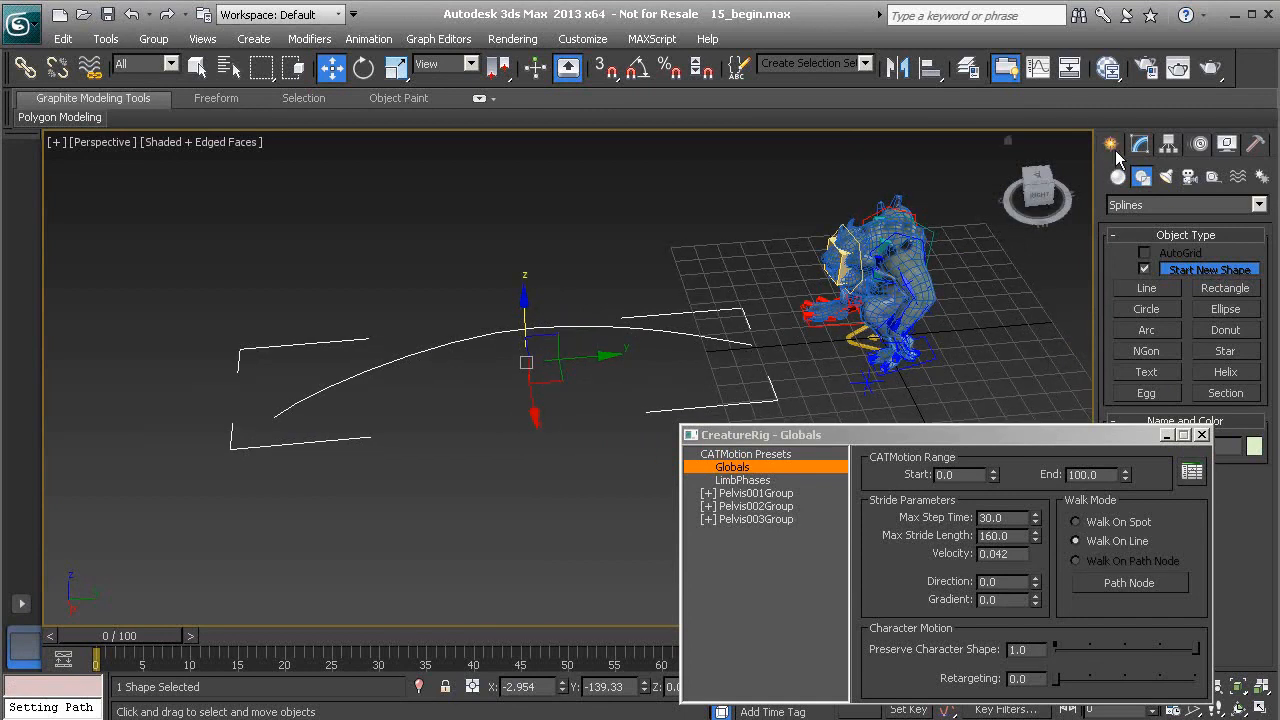
{"action": "left_click", "coordinate": [1213, 177]}
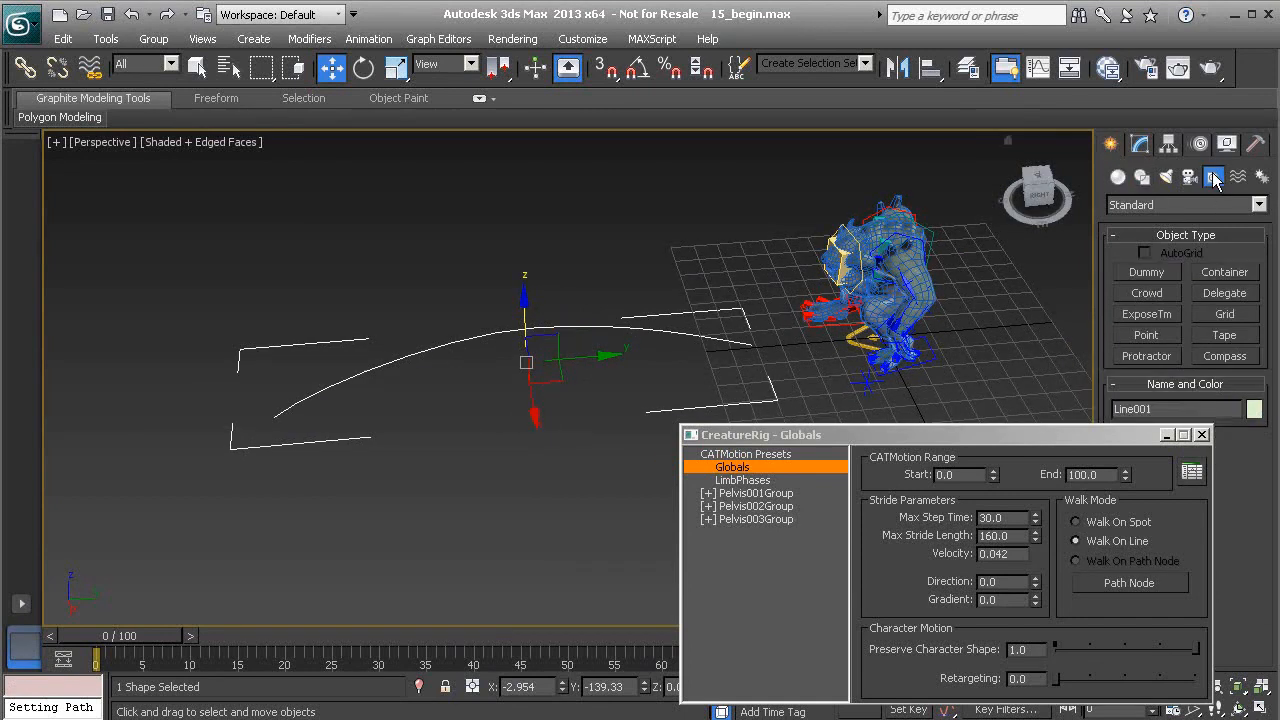
{"action": "left_click", "coordinate": [1147, 335]}
{"action": "left_click", "coordinate": [491, 257]}
{"action": "key", "text": "w"}
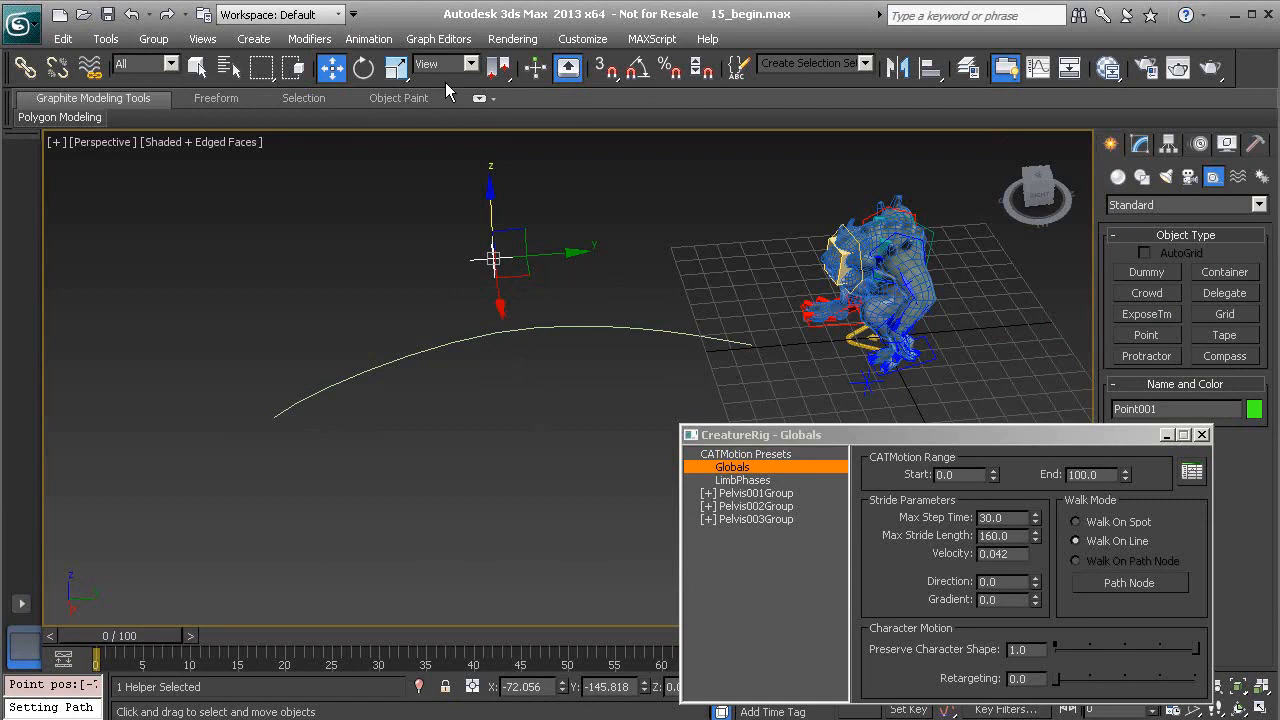
Apply a Path Constraint to the point helper using the curved line, move the CATMotion window aside, and scrub the timeline to frame 17
{"action": "left_click", "coordinate": [368, 38]}
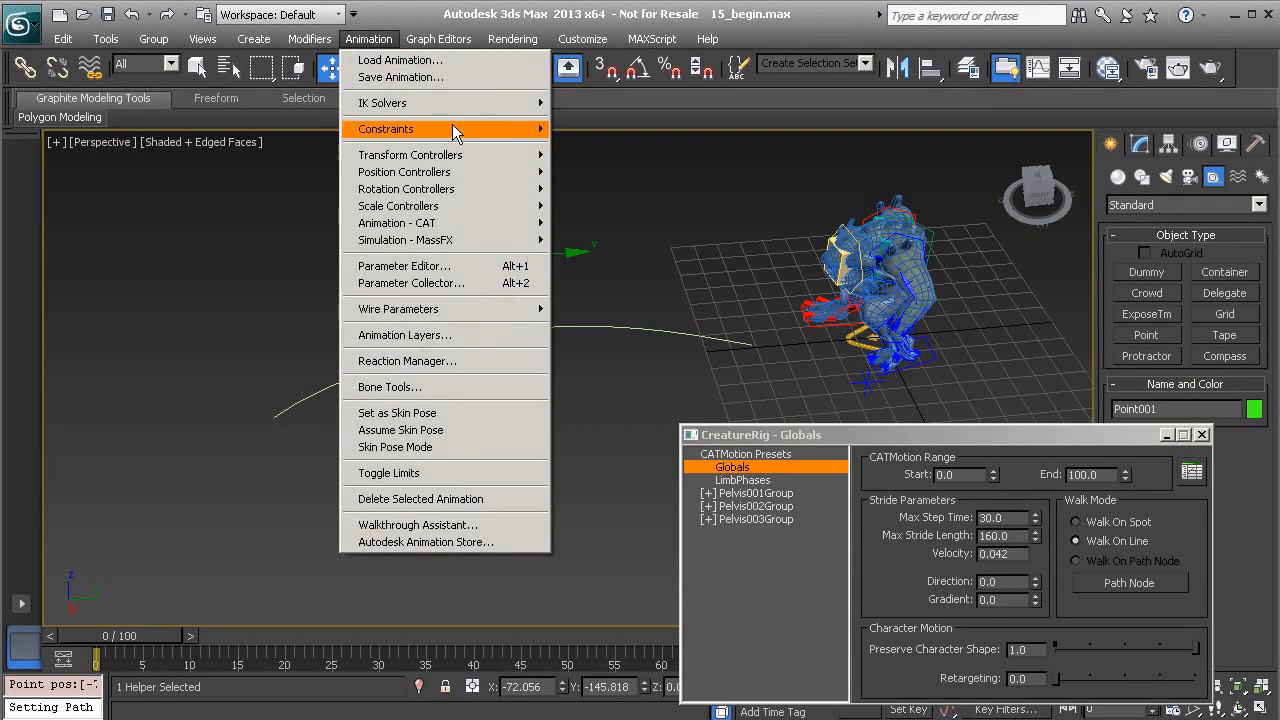
{"action": "mouse_move", "coordinate": [486, 127]}
{"action": "left_click", "coordinate": [635, 176]}
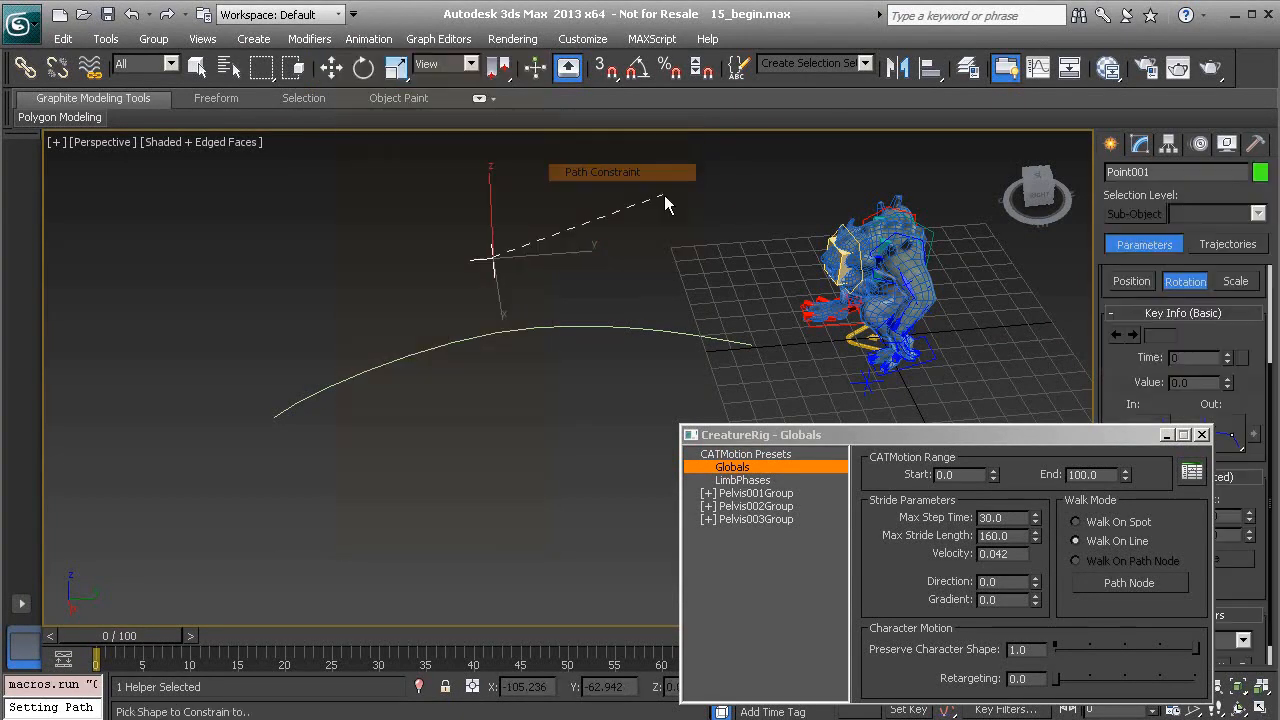
{"action": "left_click", "coordinate": [600, 327]}
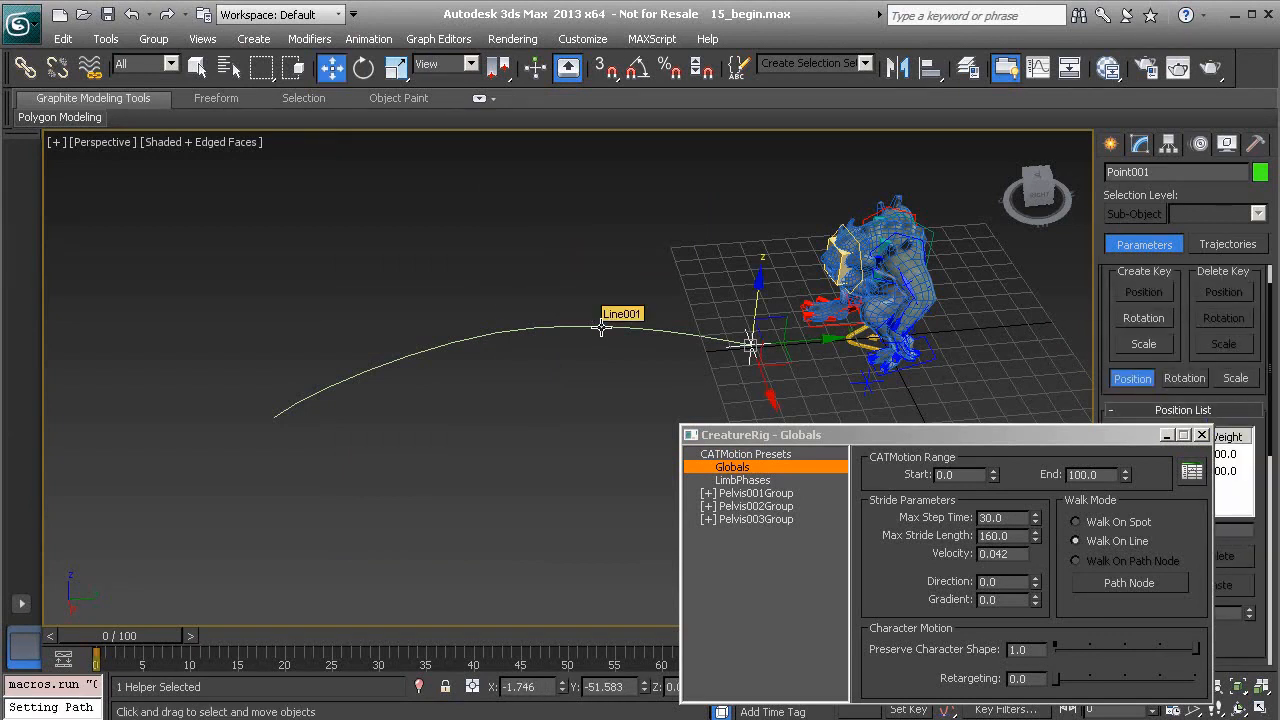
{"action": "left_click", "coordinate": [161, 636]}
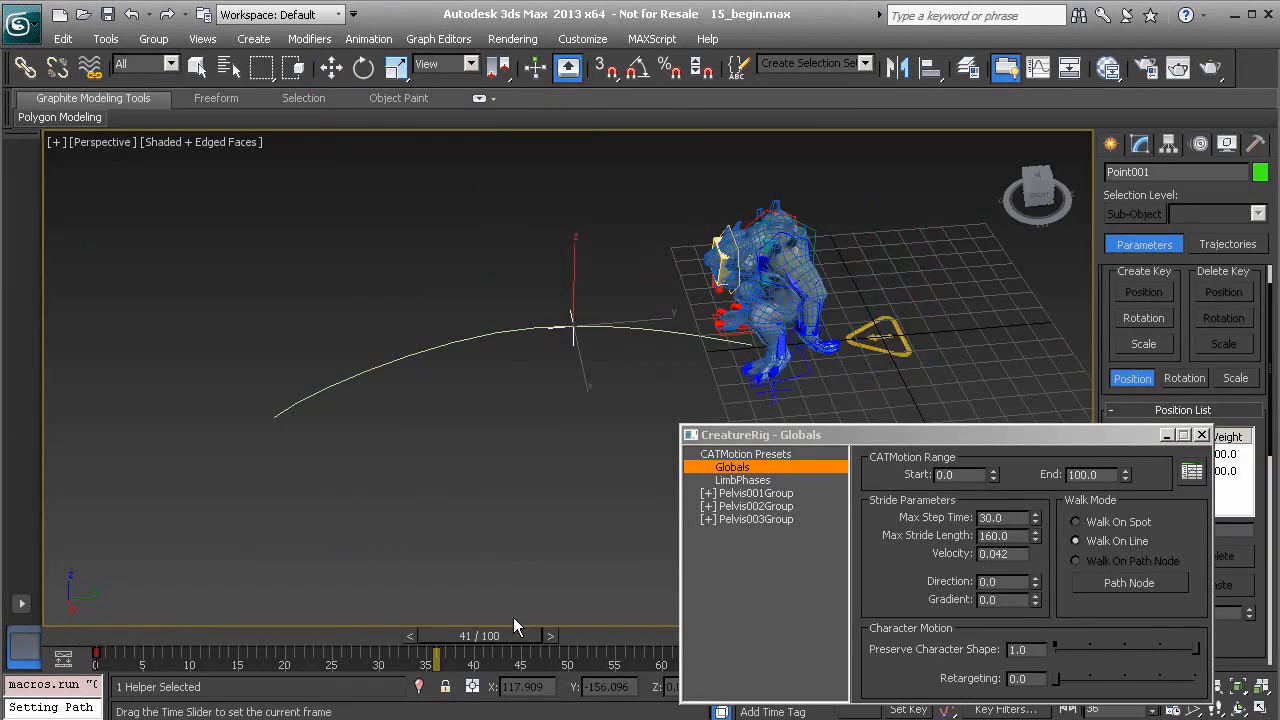
{"action": "left_click_drag", "start_coordinate": [969, 428], "coordinate": [407, 124]}
{"action": "left_click_drag", "start_coordinate": [815, 648], "coordinate": [306, 611]}
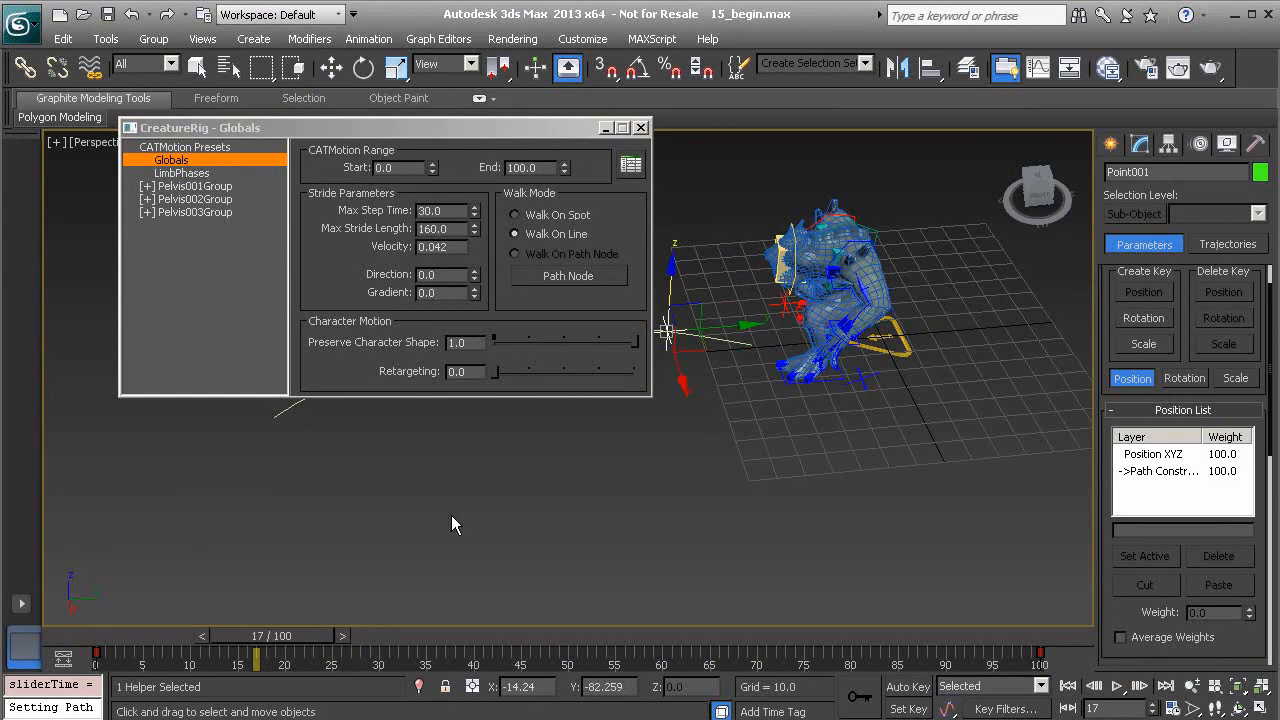
Assign the point helper as the CATMotion path node and move the CATMotion window clear of the footprints
{"action": "key", "text": "w"}
{"action": "left_click_drag", "start_coordinate": [571, 130], "coordinate": [868, 380]}
{"action": "left_click", "coordinate": [905, 526]}
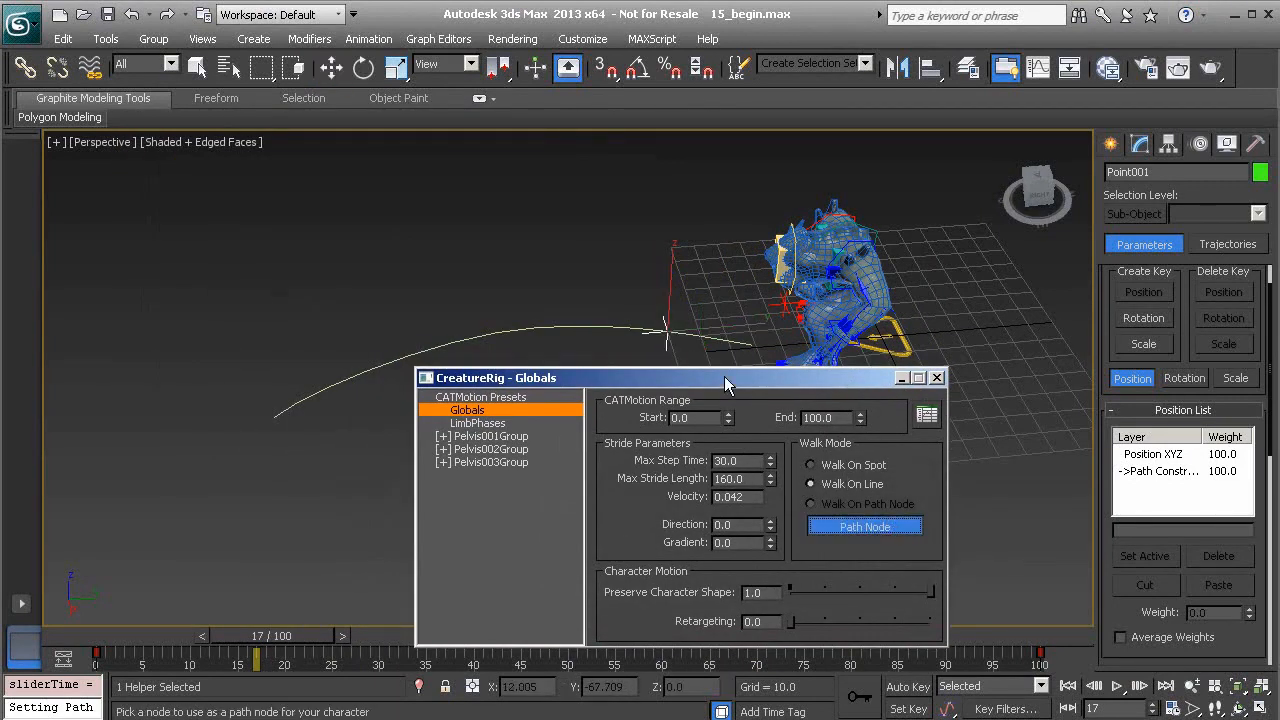
{"action": "left_click", "coordinate": [666, 347]}
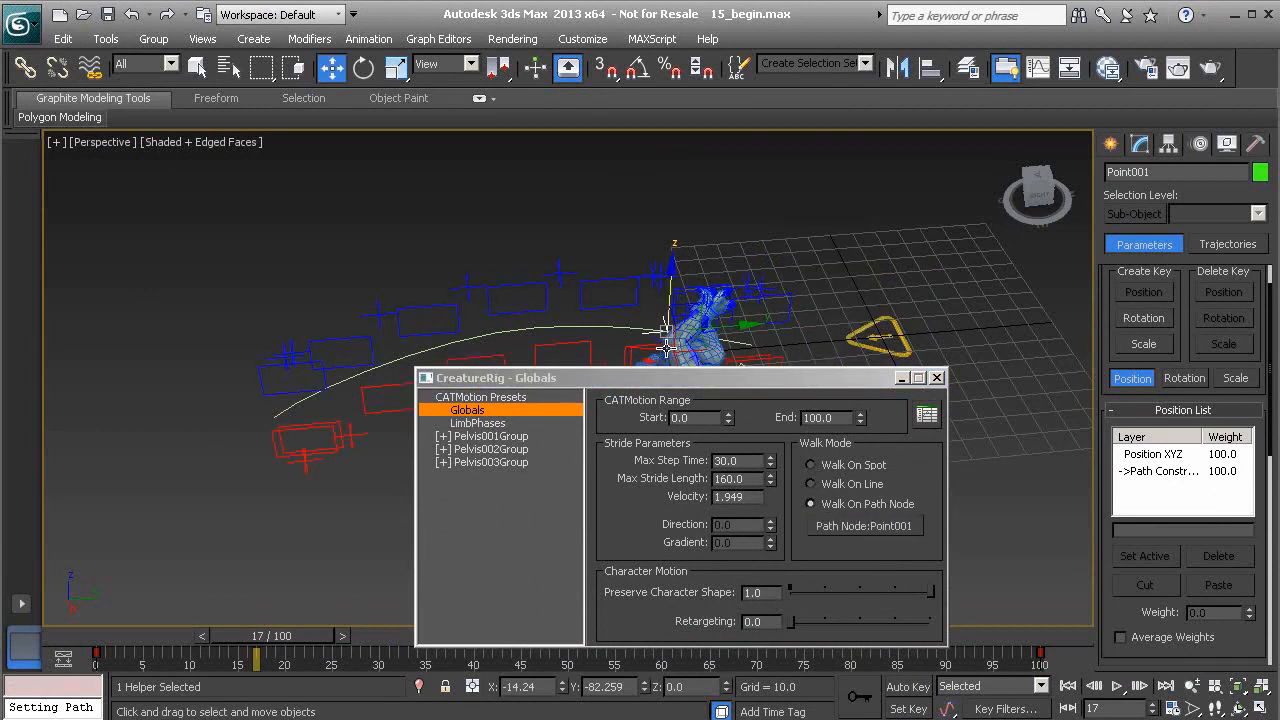
{"action": "left_click_drag", "start_coordinate": [668, 380], "coordinate": [899, 370]}
{"action": "middle_click_drag", "start_coordinate": [521, 337], "coordinate": [362, 291]}
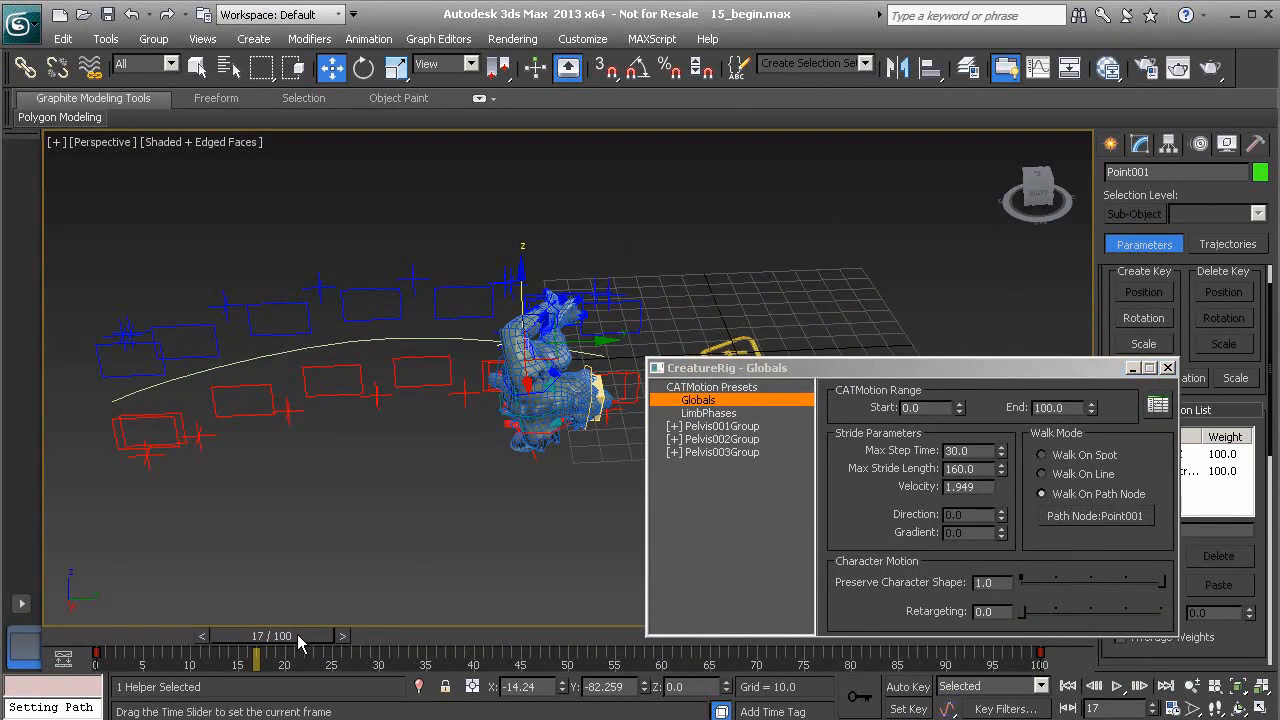
Play the walk along the path from frame 0, stop it, and view the creature from another angle
{"action": "key", "text": "Home"}
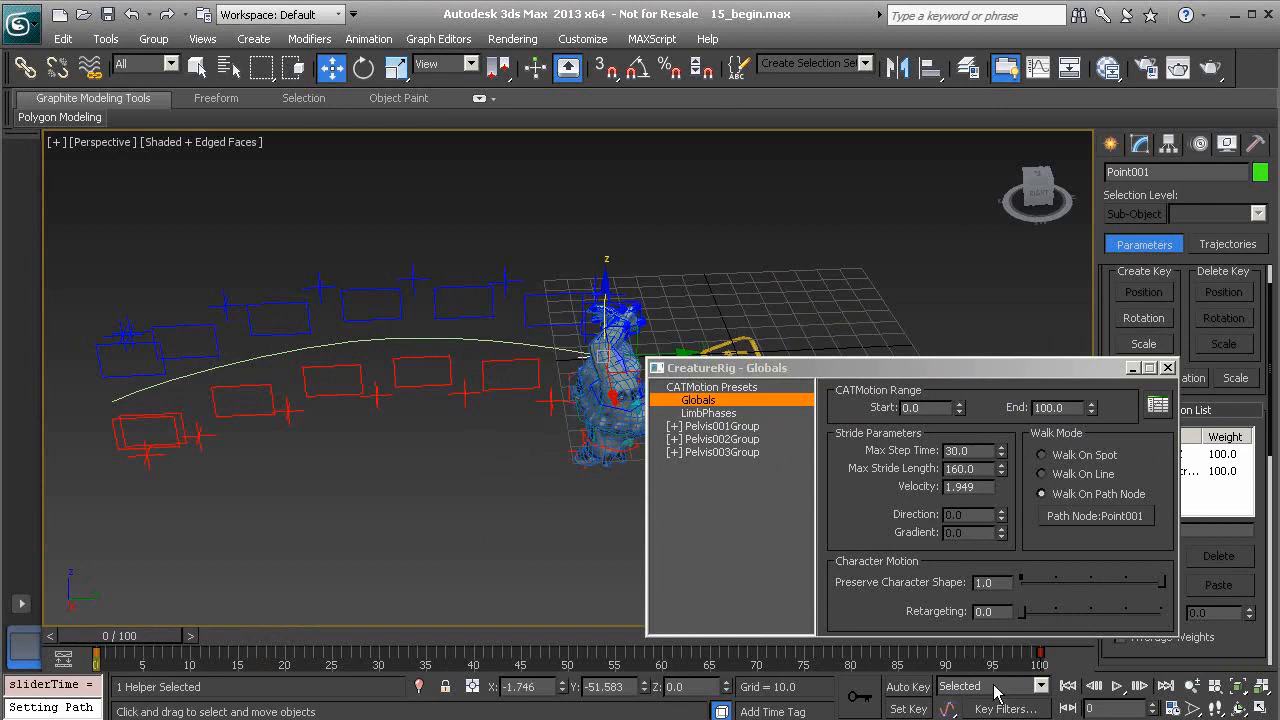
{"action": "left_click", "coordinate": [1118, 687]}
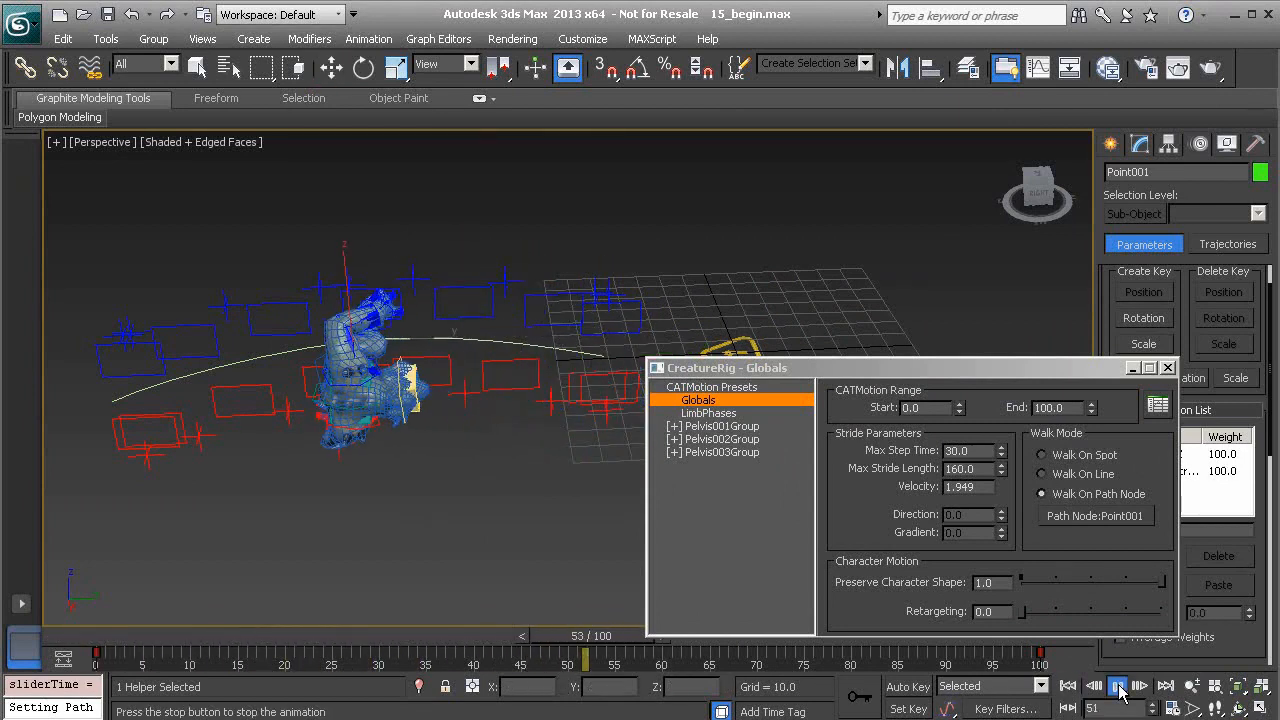
{"action": "left_click", "coordinate": [1119, 687]}
{"action": "middle_click_drag", "start_coordinate": [355, 405], "coordinate": [478, 380], "text": "alt"}
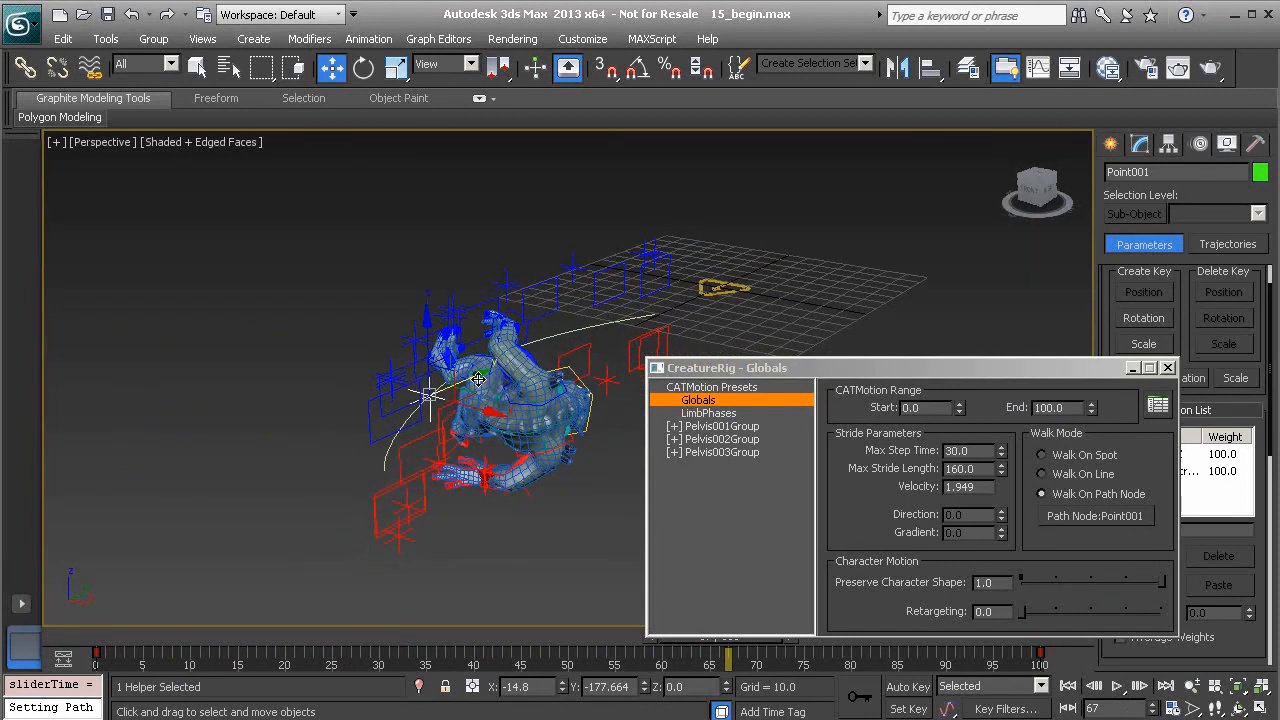
Turn on Angle Snap, rotate the path node helper until the creature stands upright, and play the walk from frame 0
{"action": "key", "text": "e"}
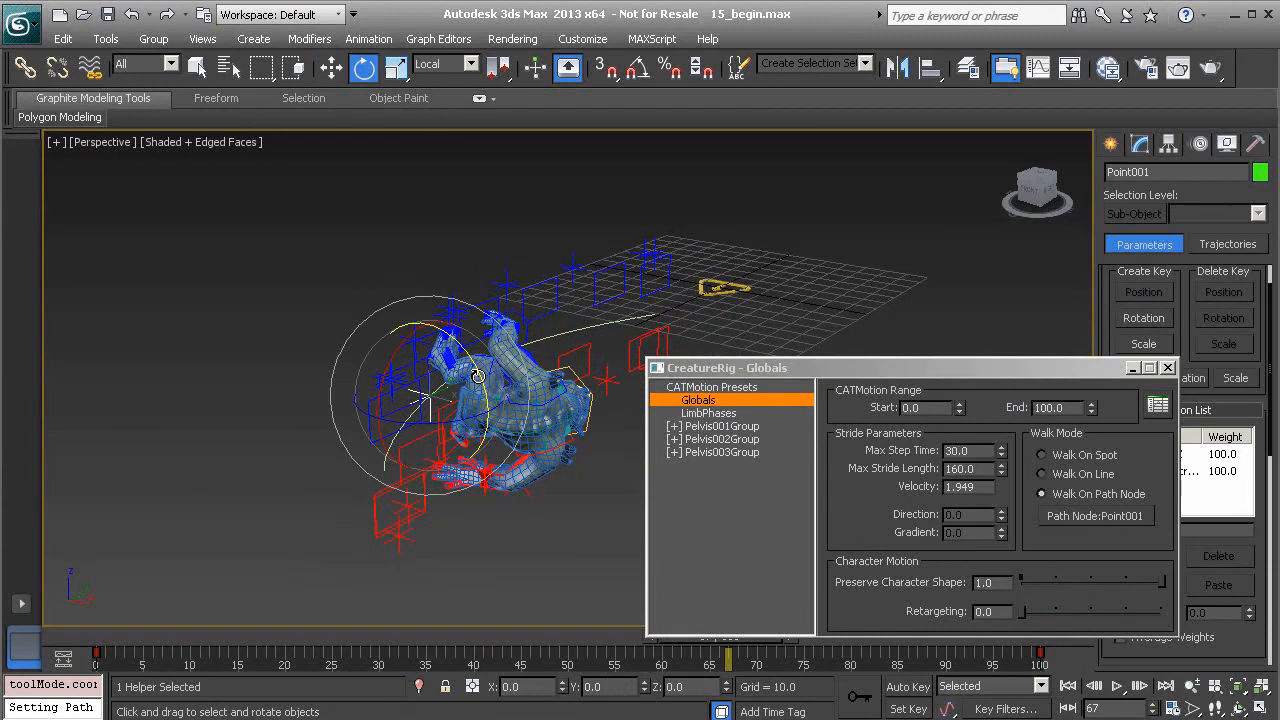
{"action": "key", "text": "a"}
{"action": "left_click_drag", "start_coordinate": [478, 376], "coordinate": [412, 300]}
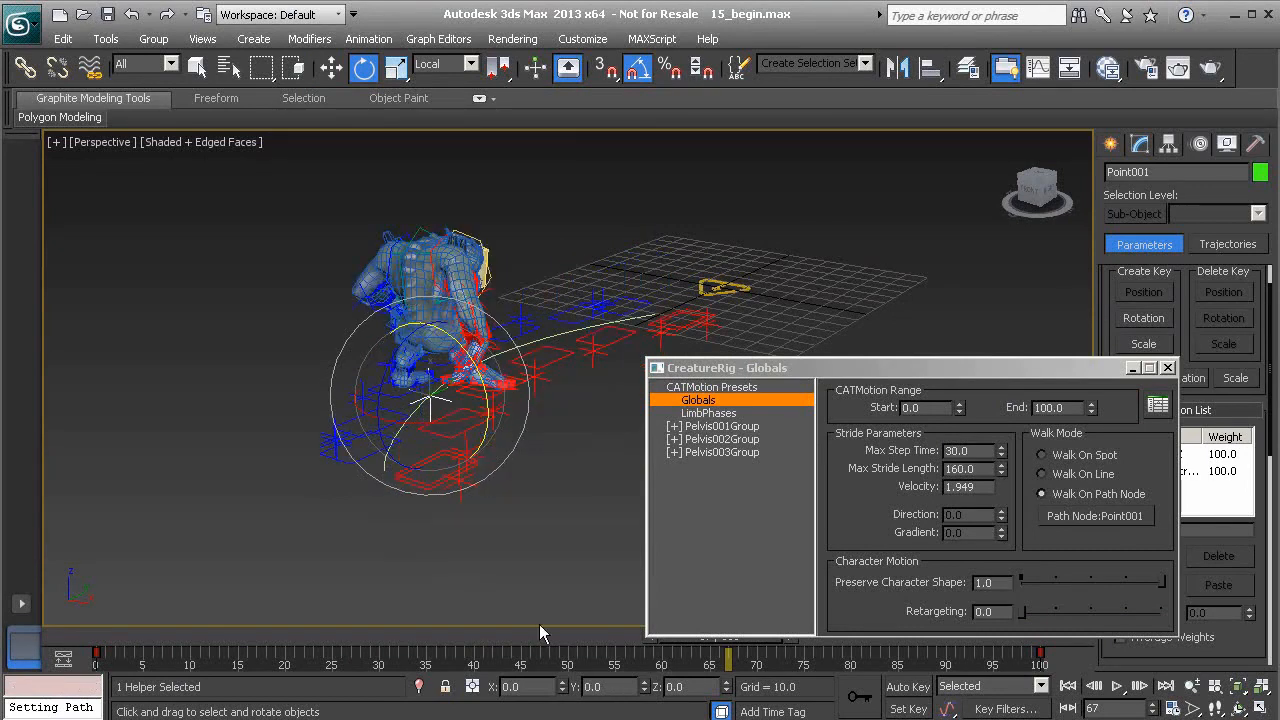
{"action": "left_click_drag", "start_coordinate": [481, 642], "coordinate": [112, 618]}
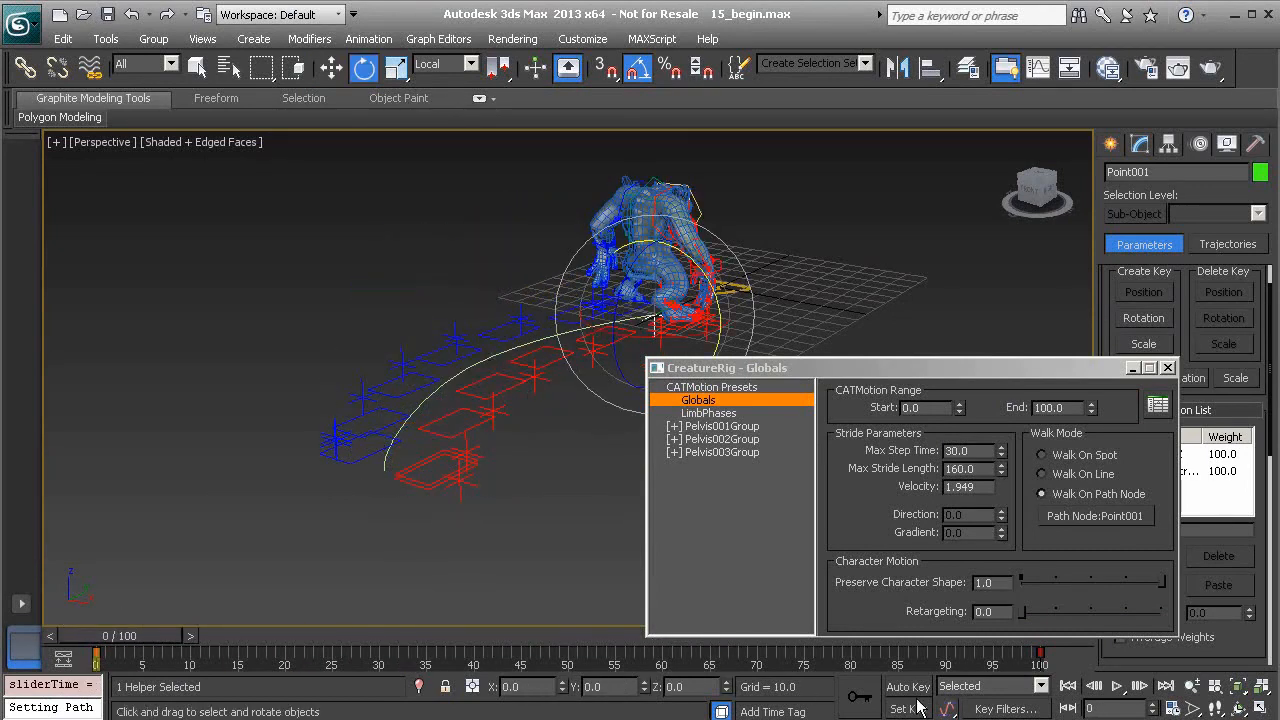
{"action": "left_click", "coordinate": [1119, 688]}
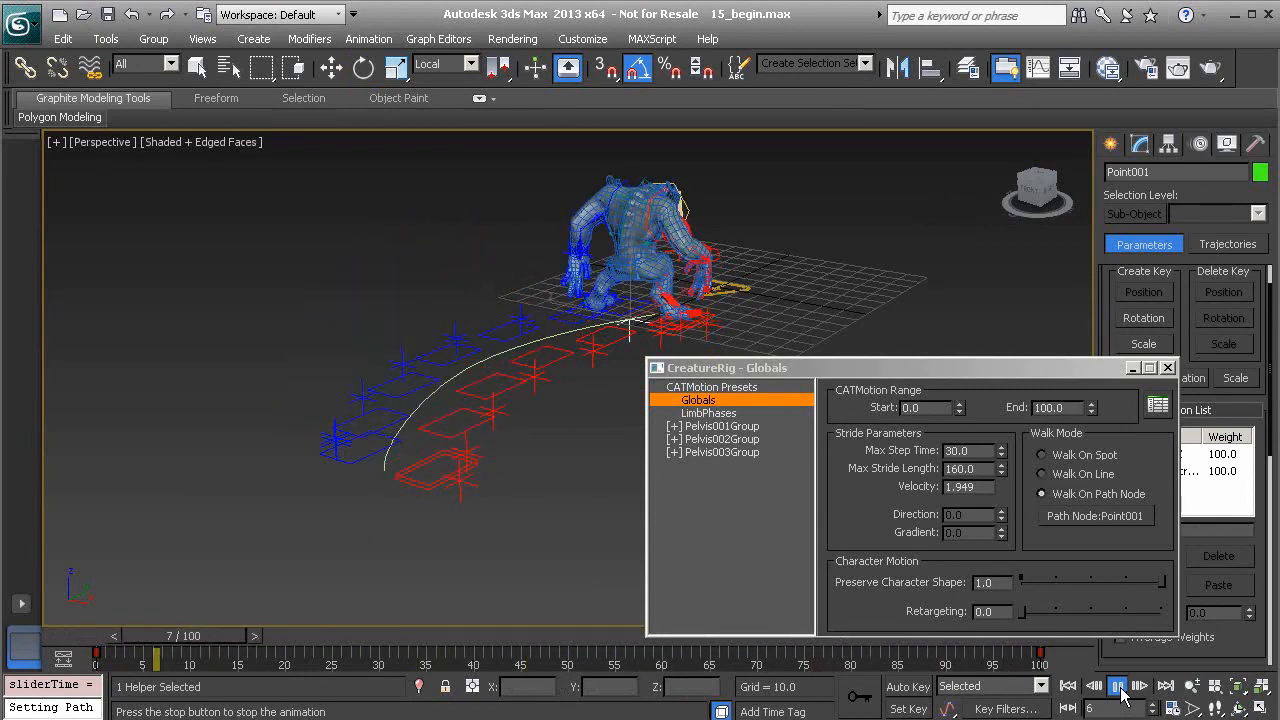
{"action": "middle_click_drag", "start_coordinate": [521, 387], "coordinate": [438, 462], "text": "alt"}
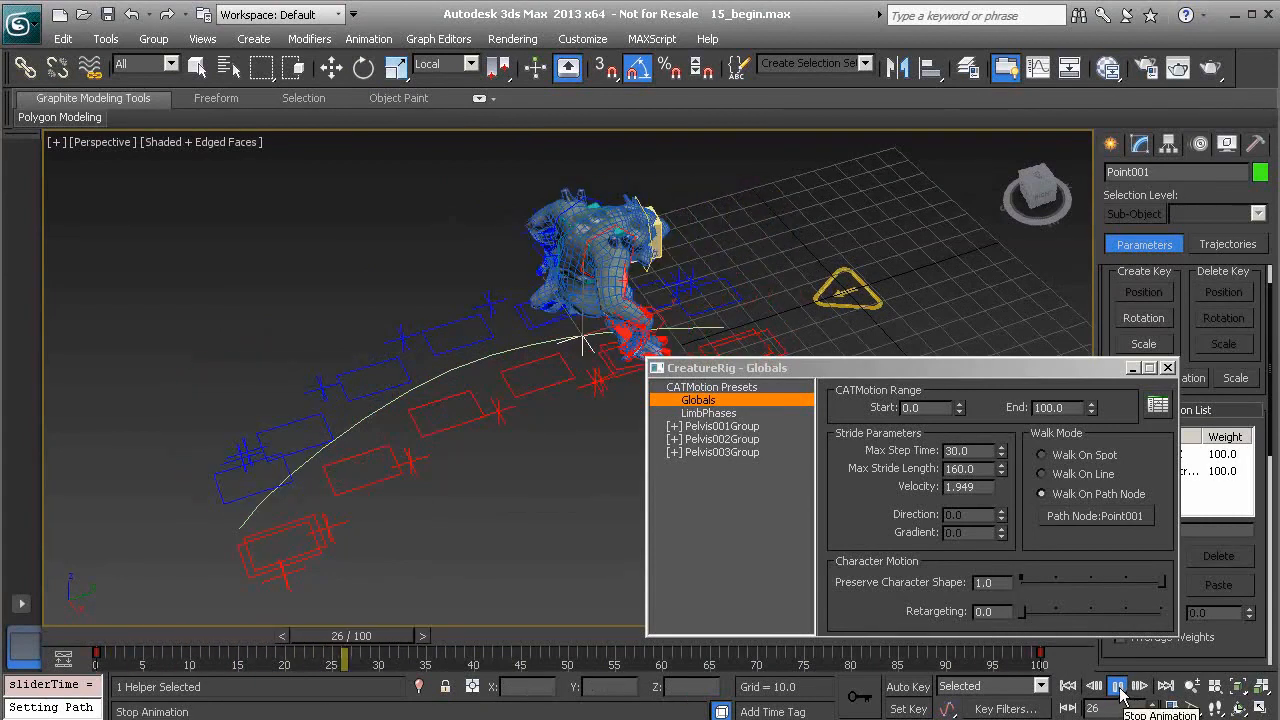
{"action": "key", "text": "/"}
Rotate the helper about its vertical axis so the creature faces forward along the curve, and play back the walk
{"action": "key", "text": "e"}
{"action": "middle_click_drag", "start_coordinate": [524, 385], "coordinate": [555, 403], "text": "alt"}
{"action": "left_click_drag", "start_coordinate": [555, 403], "coordinate": [211, 373]}
{"action": "right_click", "coordinate": [211, 373]}
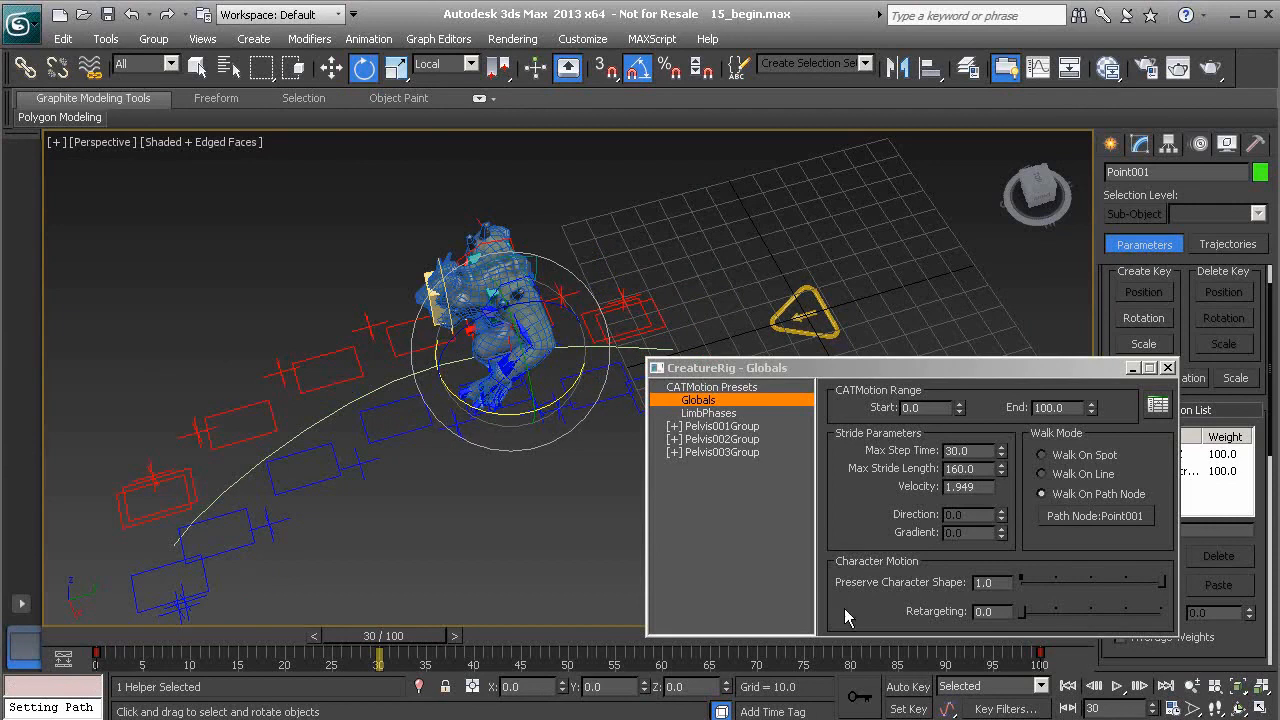
{"action": "left_click", "coordinate": [1117, 686]}
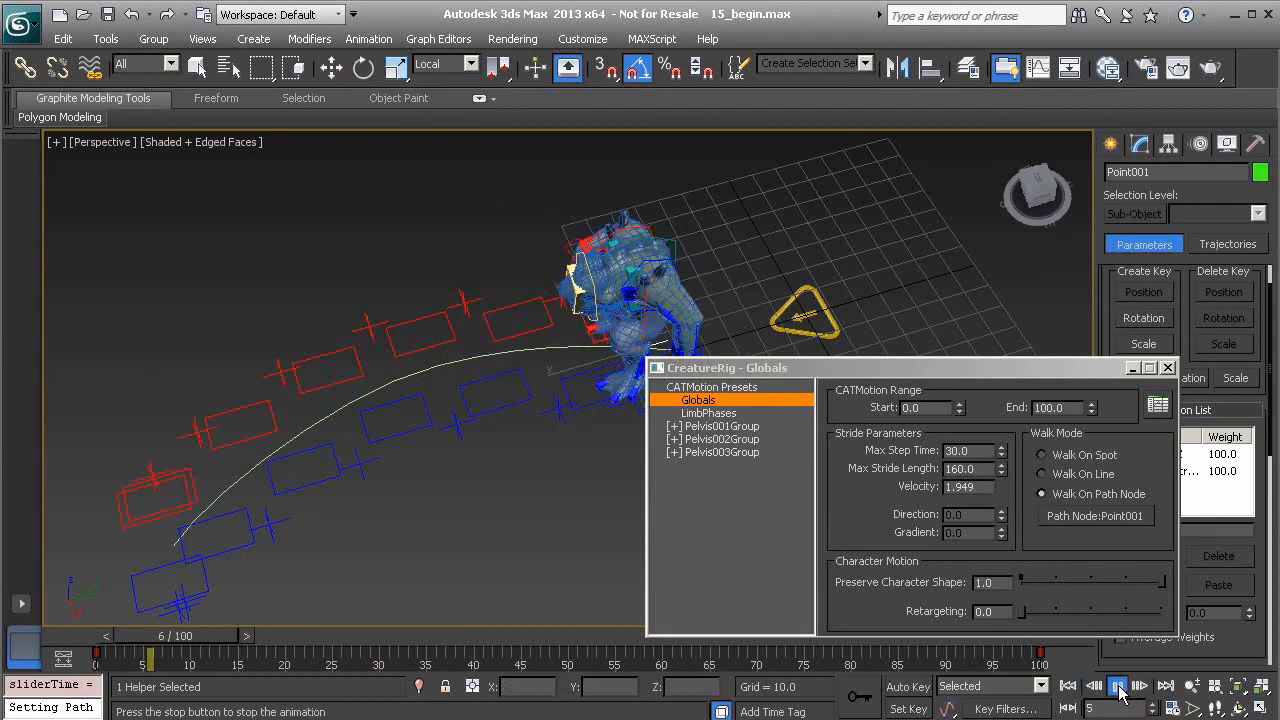
{"action": "left_click", "coordinate": [1119, 688]}
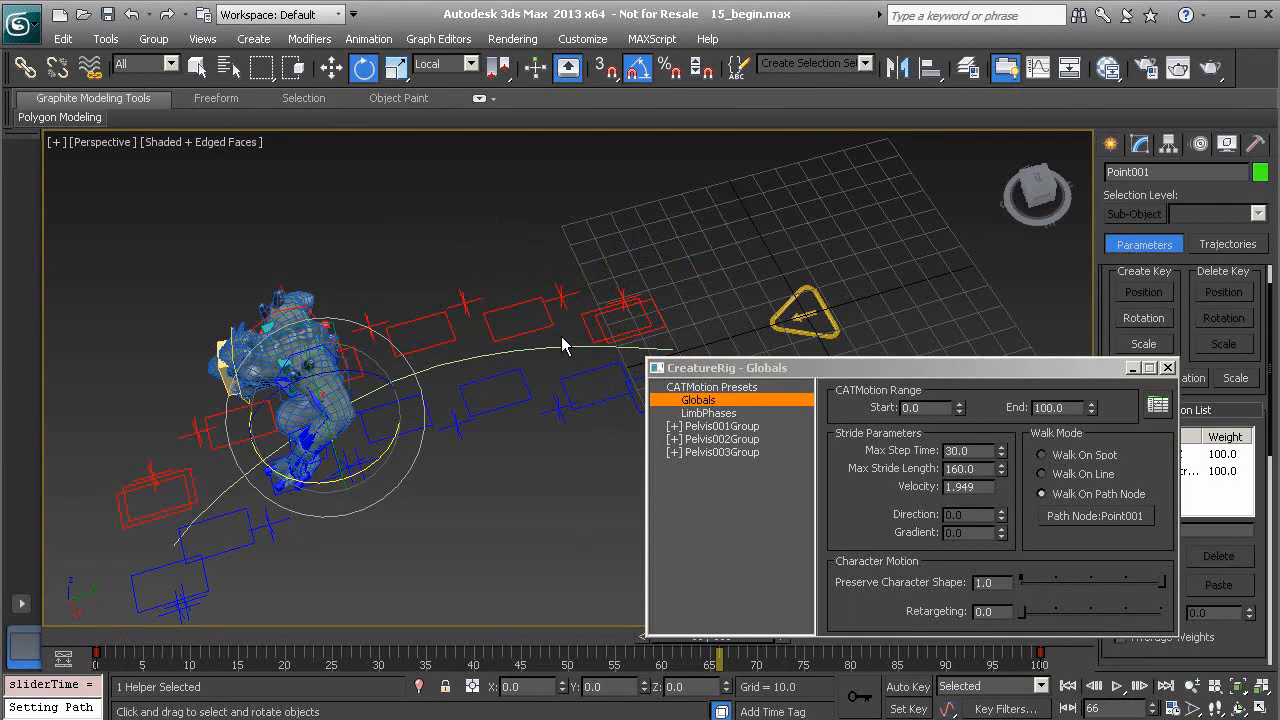
Enable Follow in the helper's Path Constraint options, move the CATMotion window aside, and play back the walk
{"action": "middle_click_drag", "start_coordinate": [324, 488], "coordinate": [401, 428], "text": "alt"}
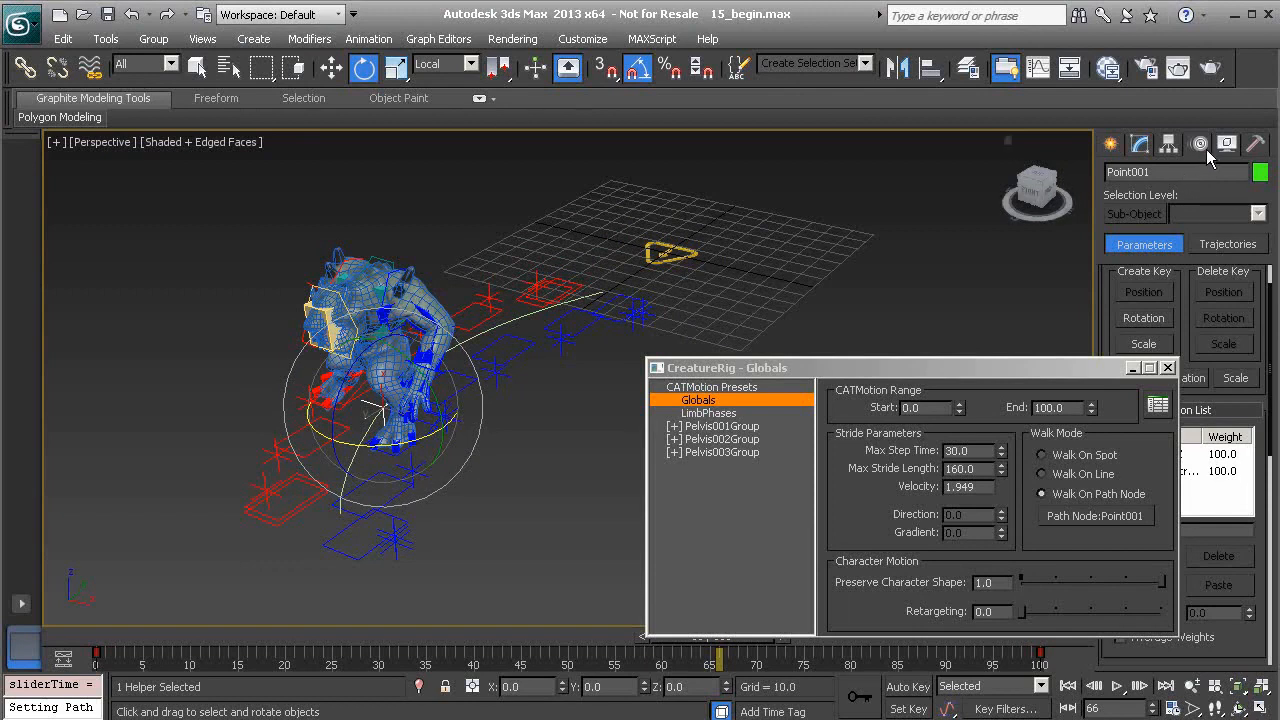
{"action": "left_click_drag", "start_coordinate": [1036, 365], "coordinate": [875, 314]}
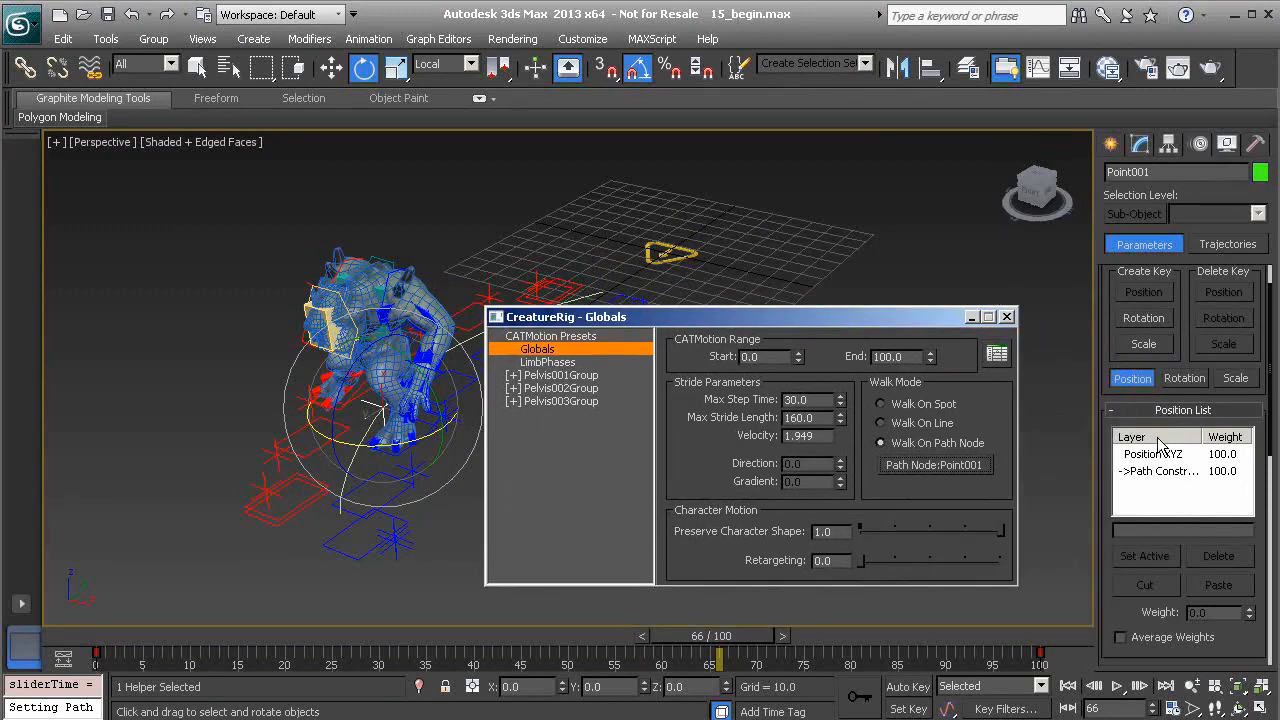
{"action": "left_click_drag", "start_coordinate": [1112, 470], "coordinate": [1119, 383]}
{"action": "scroll", "coordinate": [1113, 549], "scroll_direction": "down", "scroll_amount": 6}
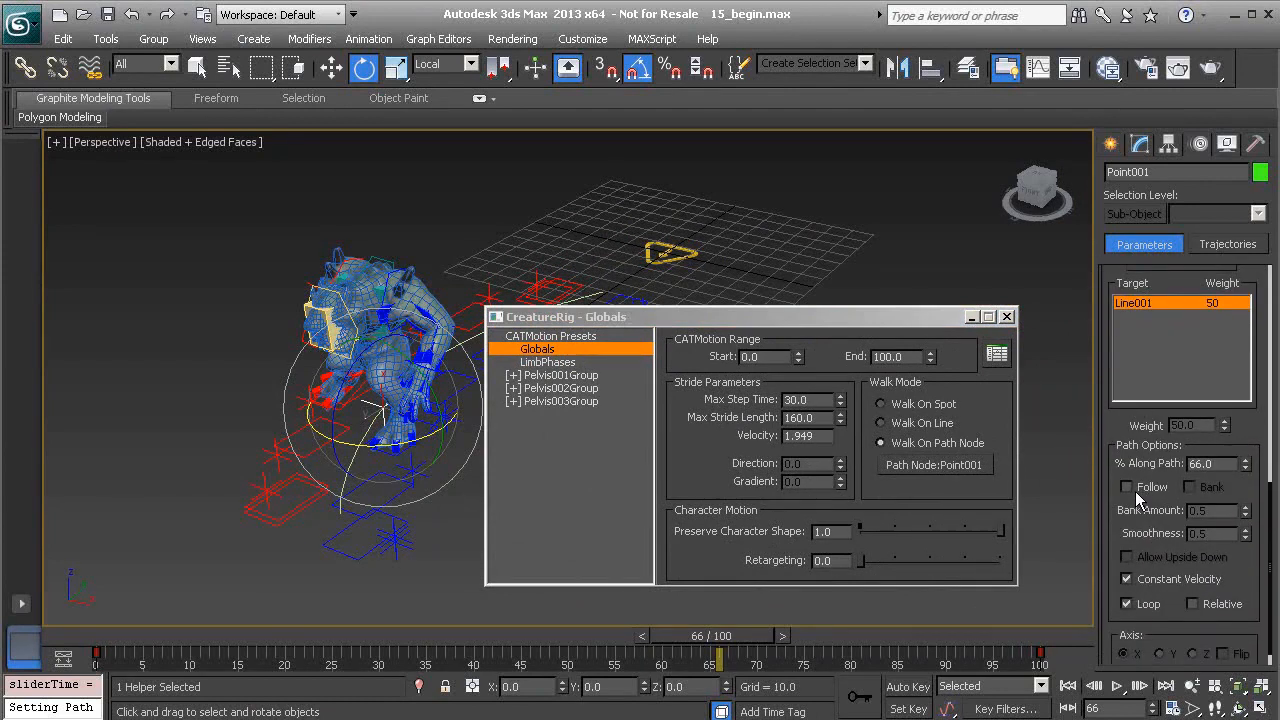
{"action": "left_click", "coordinate": [1128, 487]}
{"action": "left_click_drag", "start_coordinate": [879, 314], "coordinate": [968, 128]}
{"action": "mouse_move", "coordinate": [709, 636]}
{"action": "left_mouse_down"}
{"action": "mouse_move", "coordinate": [151, 601]}
{"action": "mouse_move", "coordinate": [709, 625]}
{"action": "left_mouse_up"}
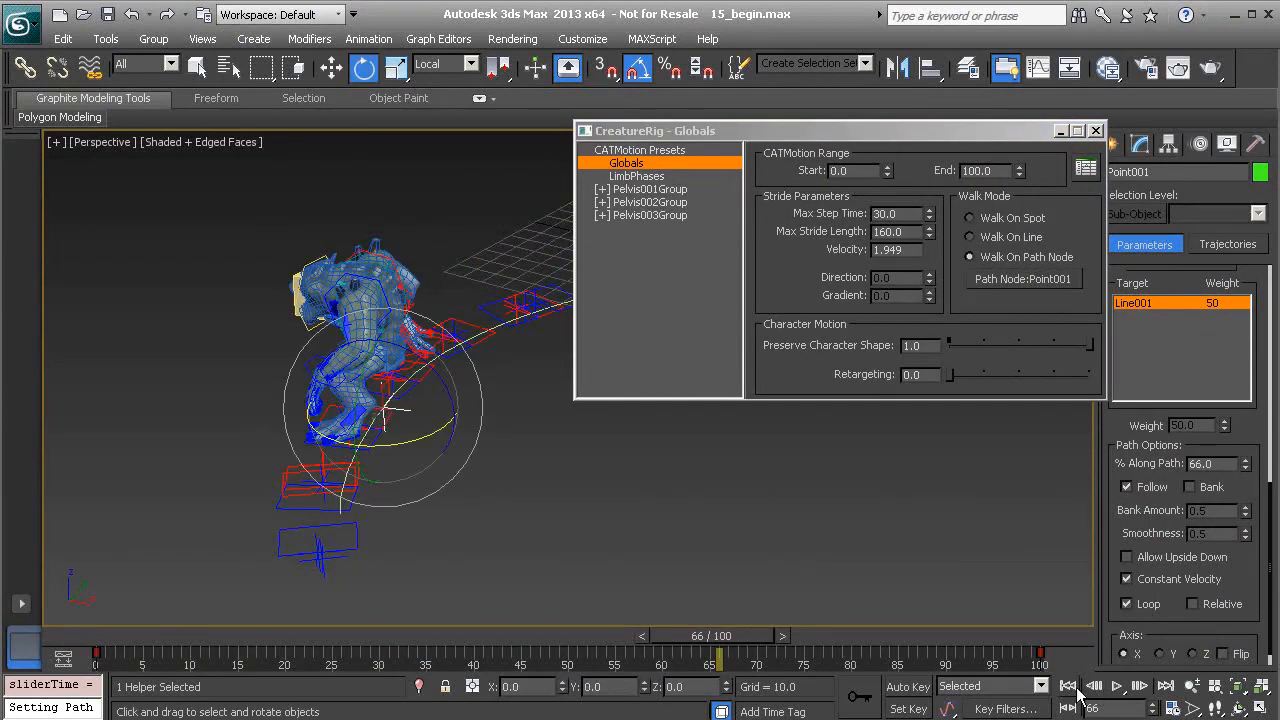
{"action": "left_click", "coordinate": [1117, 686]}
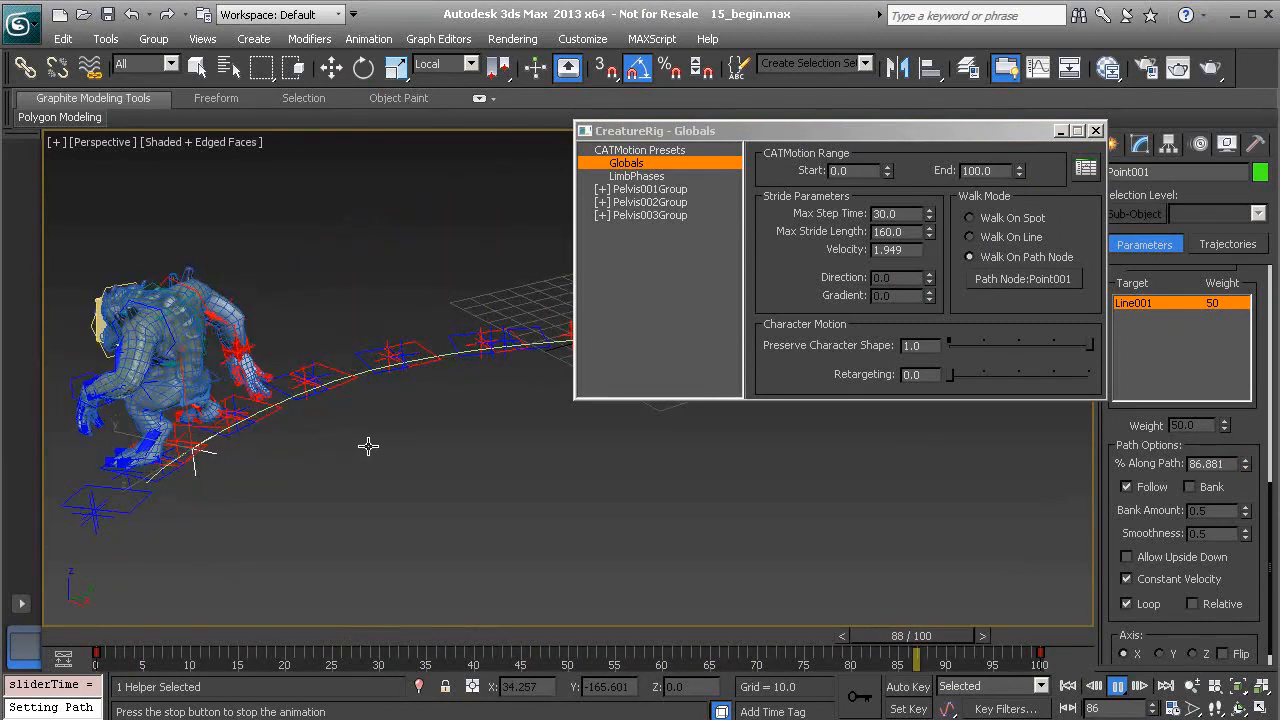
{"action": "left_click", "coordinate": [1124, 690]}
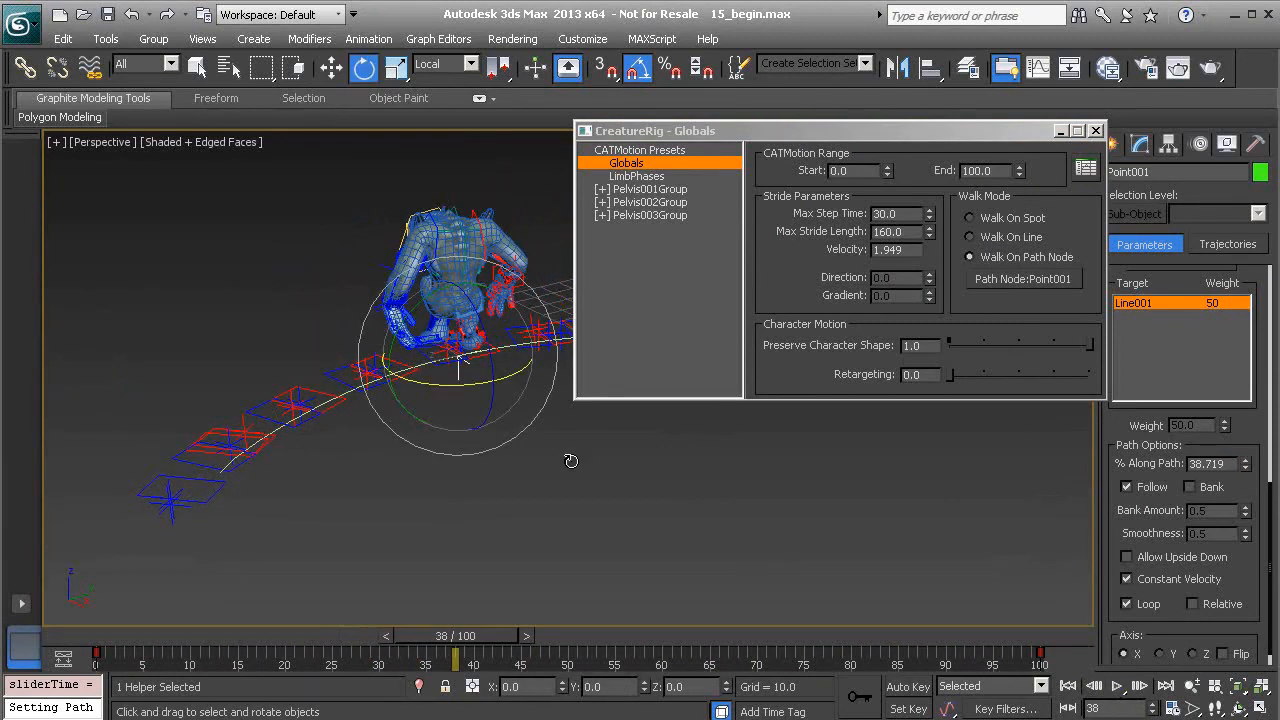
Rotate the following helper so the creature stands upright and faces forward along the curved line
{"action": "middle_click_drag", "start_coordinate": [396, 392], "coordinate": [342, 423]}
{"action": "scroll", "coordinate": [377, 482], "scroll_direction": "up", "scroll_amount": 5}
{"action": "middle_click_drag", "start_coordinate": [232, 416], "coordinate": [357, 430]}
{"action": "left_click_drag", "start_coordinate": [347, 448], "coordinate": [350, 450]}
{"action": "left_click_drag", "start_coordinate": [443, 464], "coordinate": [429, 464]}
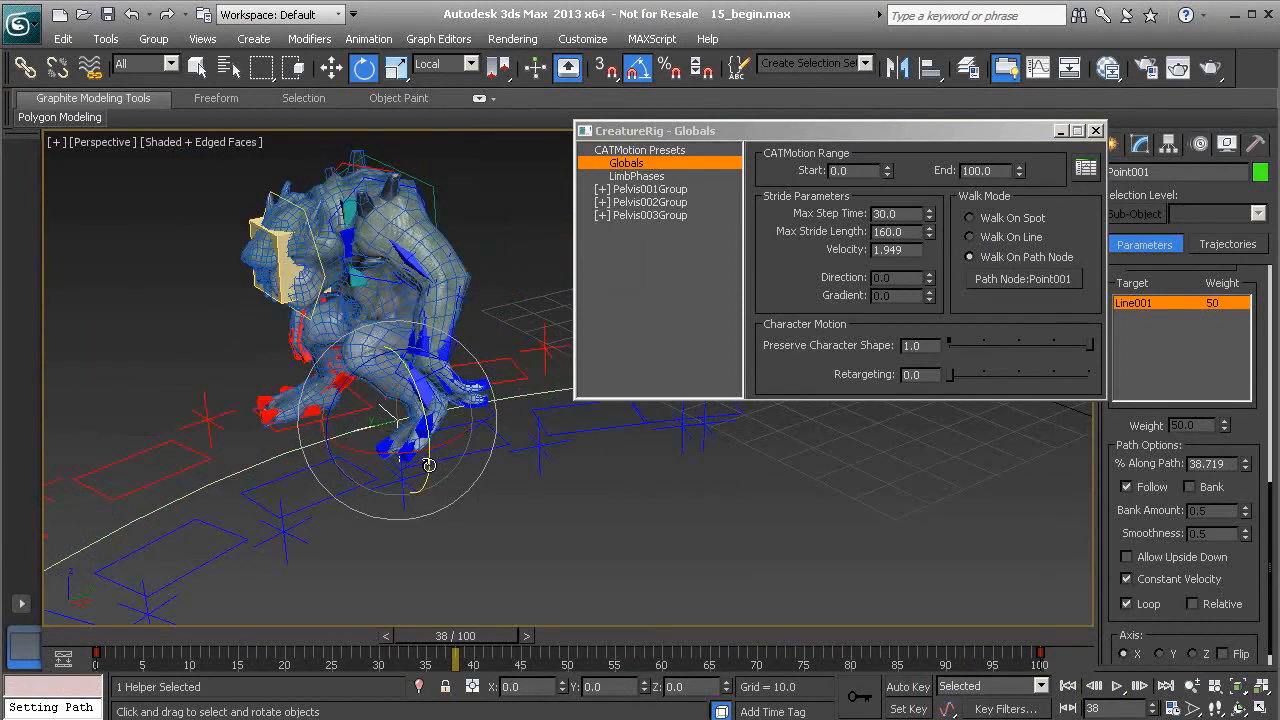
{"action": "middle_click_drag", "start_coordinate": [330, 460], "coordinate": [437, 469], "text": "alt"}
{"action": "mouse_move", "coordinate": [524, 493]}
{"action": "middle_mouse_down", "text": "alt"}
{"action": "mouse_move", "coordinate": [468, 488]}
{"action": "mouse_move", "coordinate": [515, 482]}
{"action": "middle_mouse_up", "text": "alt"}
Play the corrected walk from frame 0 and stop it at frame 77
{"action": "left_click", "coordinate": [1068, 686]}
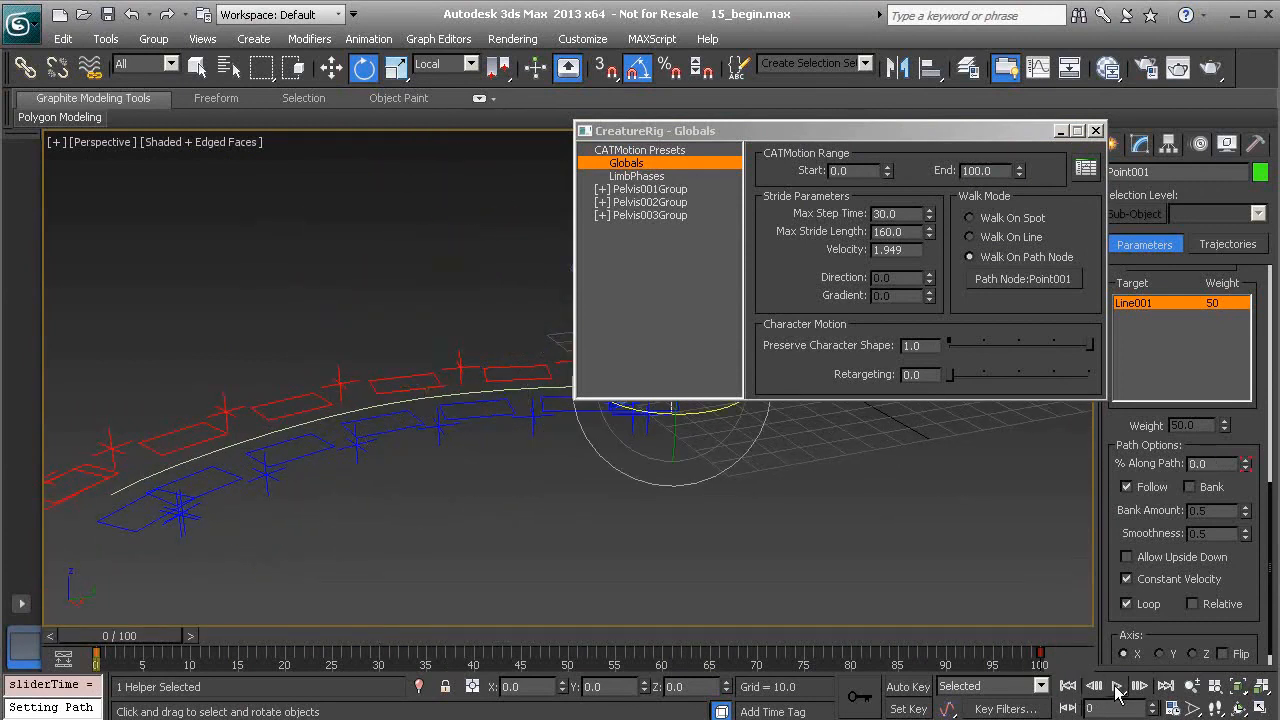
{"action": "left_click", "coordinate": [1116, 686]}
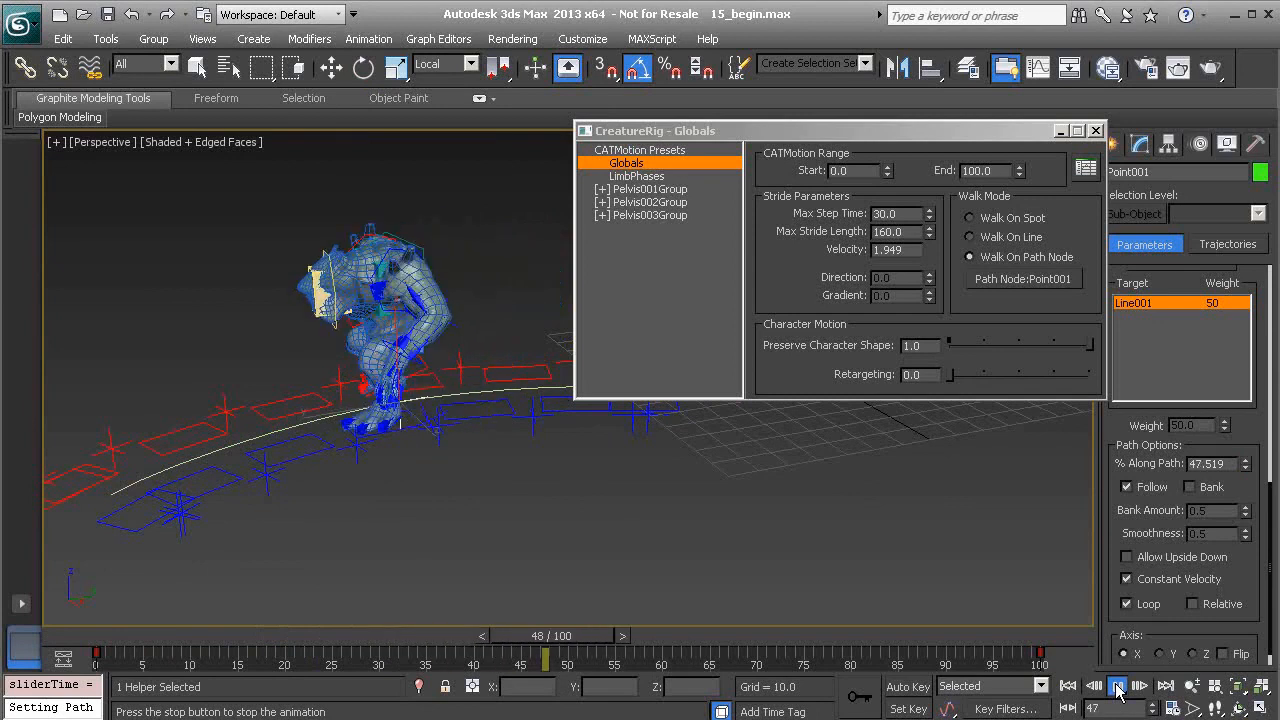
{"action": "left_click", "coordinate": [1118, 688]}
{"action": "key", "text": "e"}
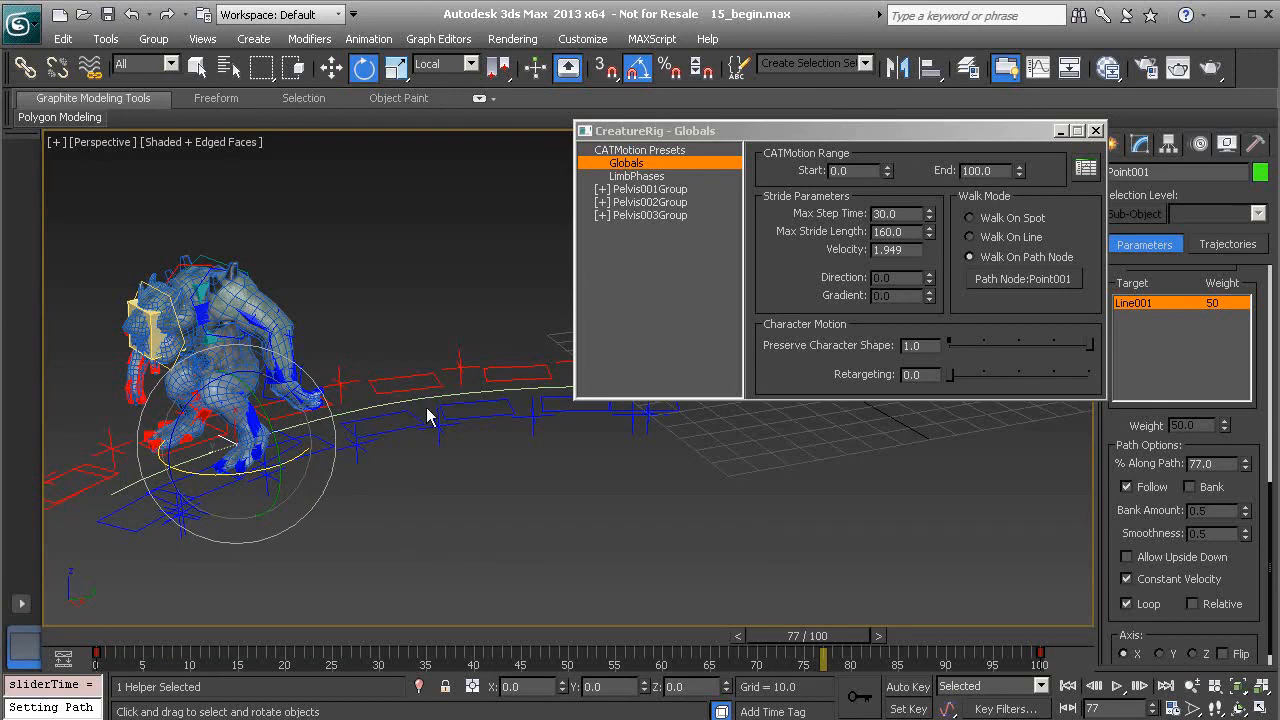
Examine the LimbPhases footprint options and the Globals stride parameters, finishing on LimbPhases
{"action": "left_click", "coordinate": [634, 177]}
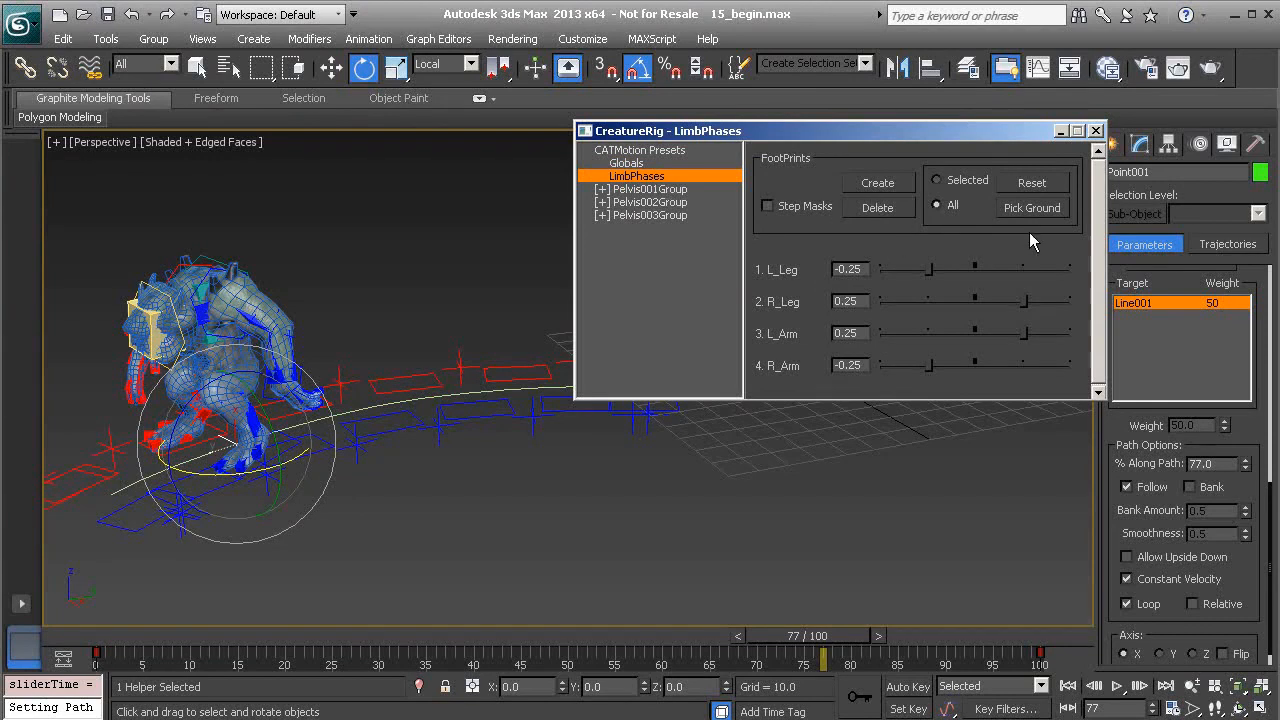
{"action": "left_click", "coordinate": [627, 163]}
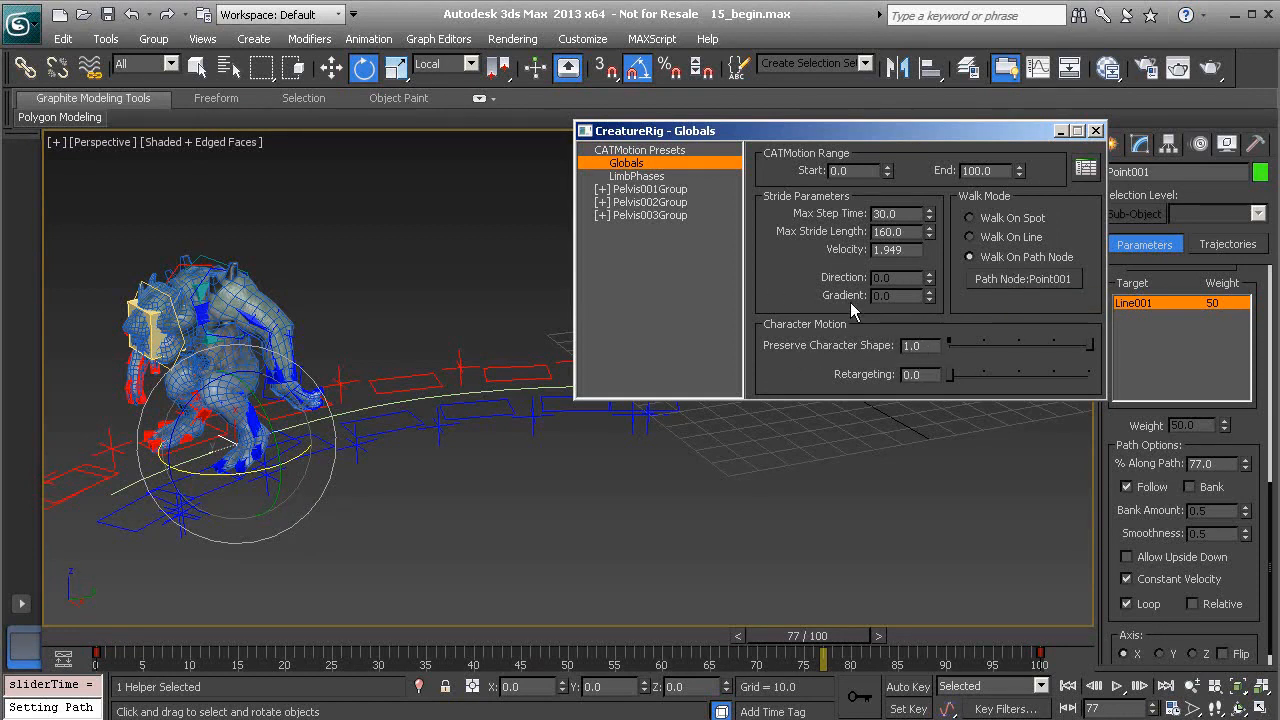
{"action": "left_click", "coordinate": [644, 177]}
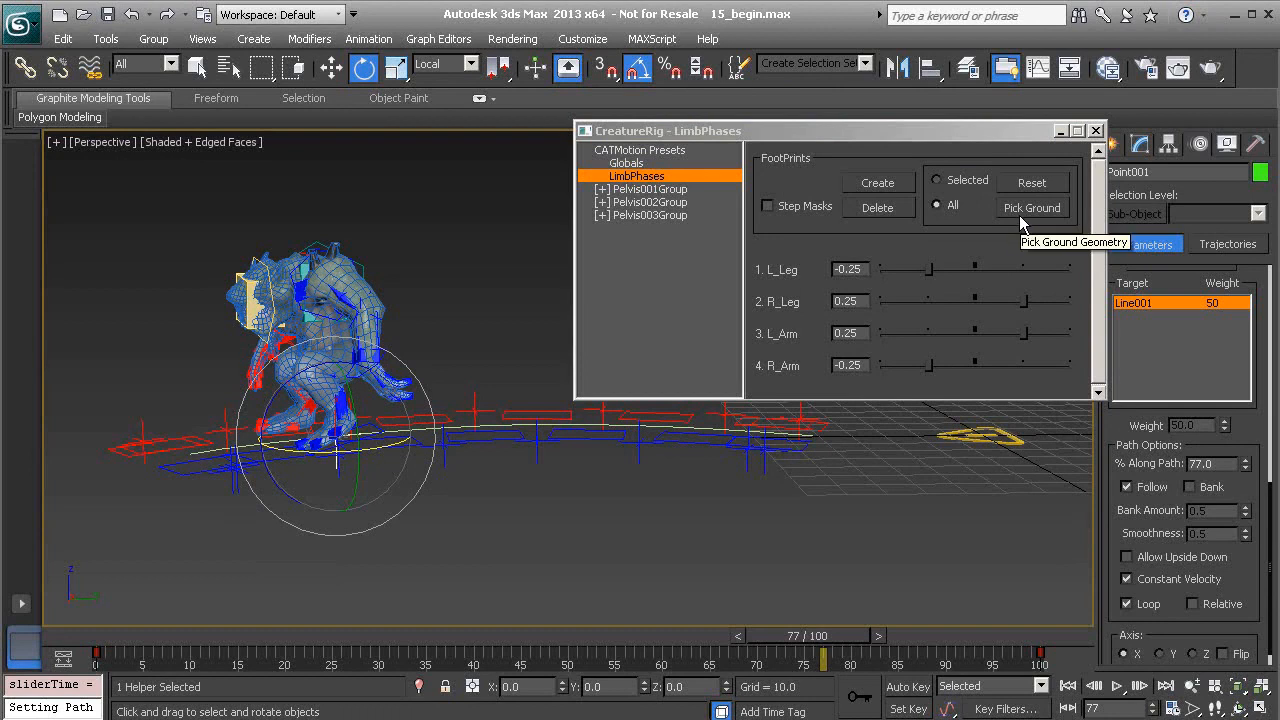
Move the CATMotion window clear of the path and draw a ground plane about 201 by 171 units beyond the end of the curved path
{"action": "left_click_drag", "start_coordinate": [870, 128], "coordinate": [788, 457]}
{"action": "middle_click_drag", "start_coordinate": [583, 346], "coordinate": [667, 271]}
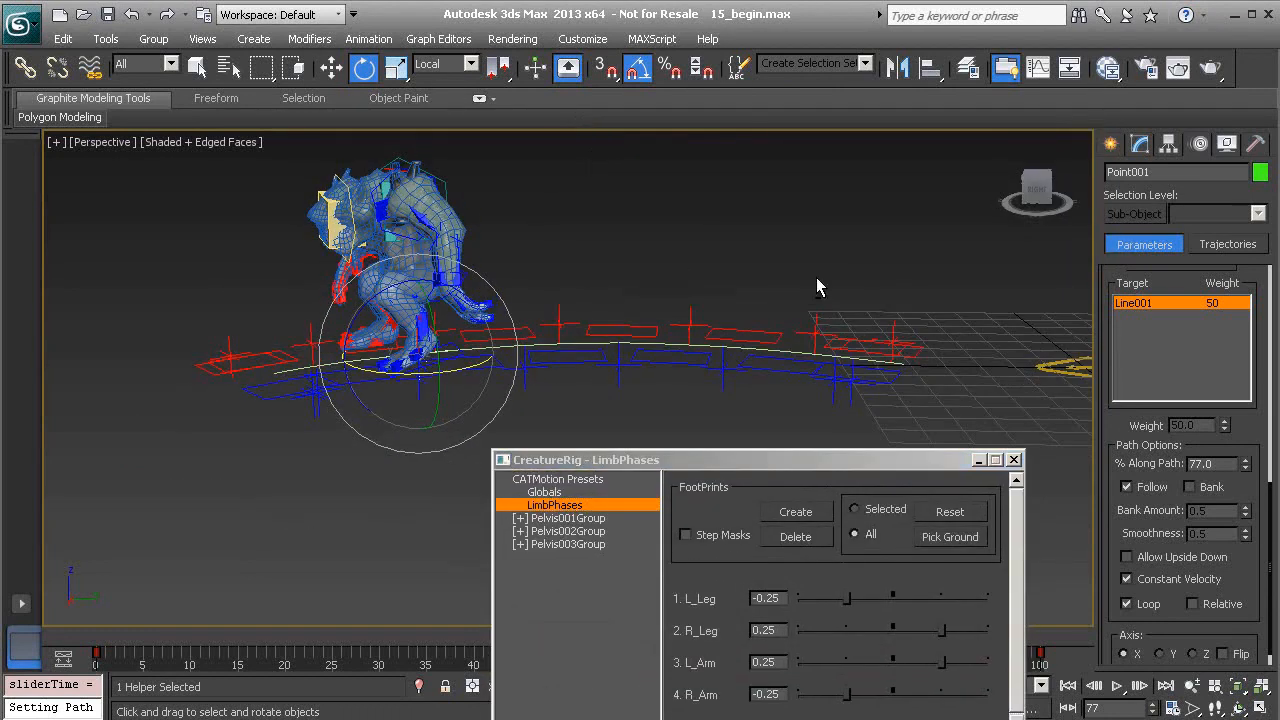
{"action": "left_click", "coordinate": [1112, 145]}
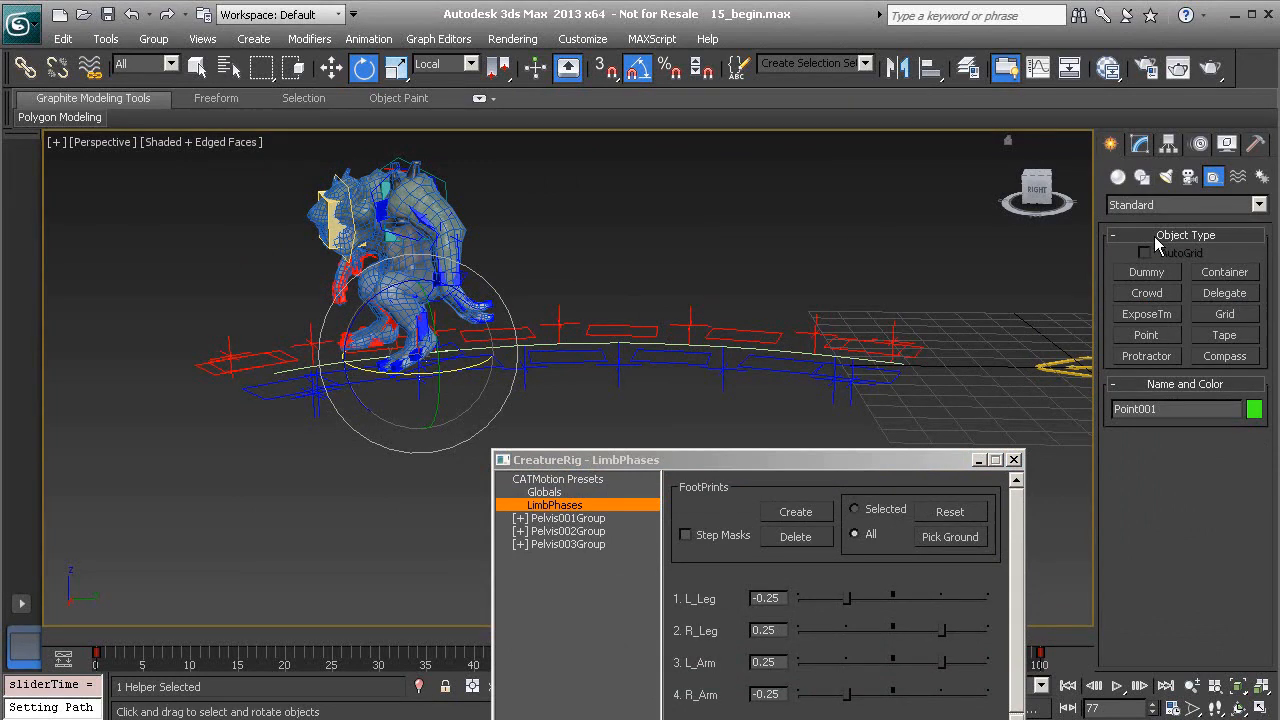
{"action": "left_click", "coordinate": [1118, 177]}
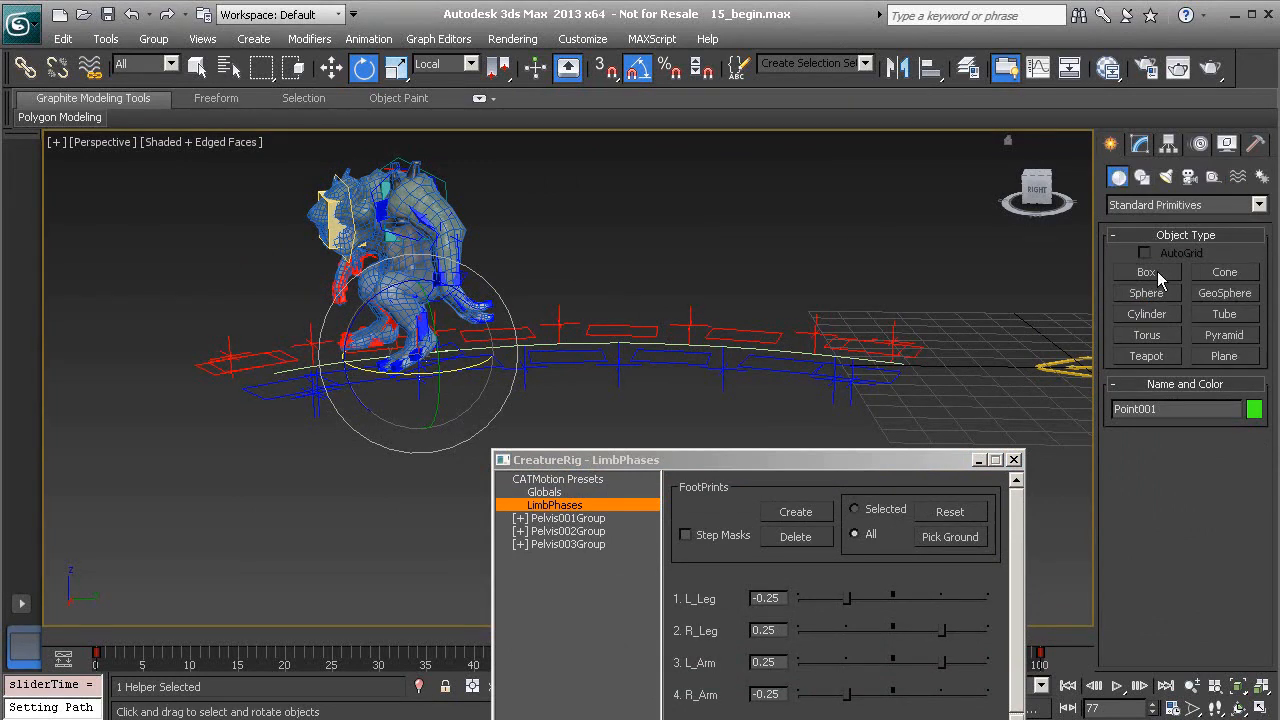
{"action": "left_click", "coordinate": [1224, 356]}
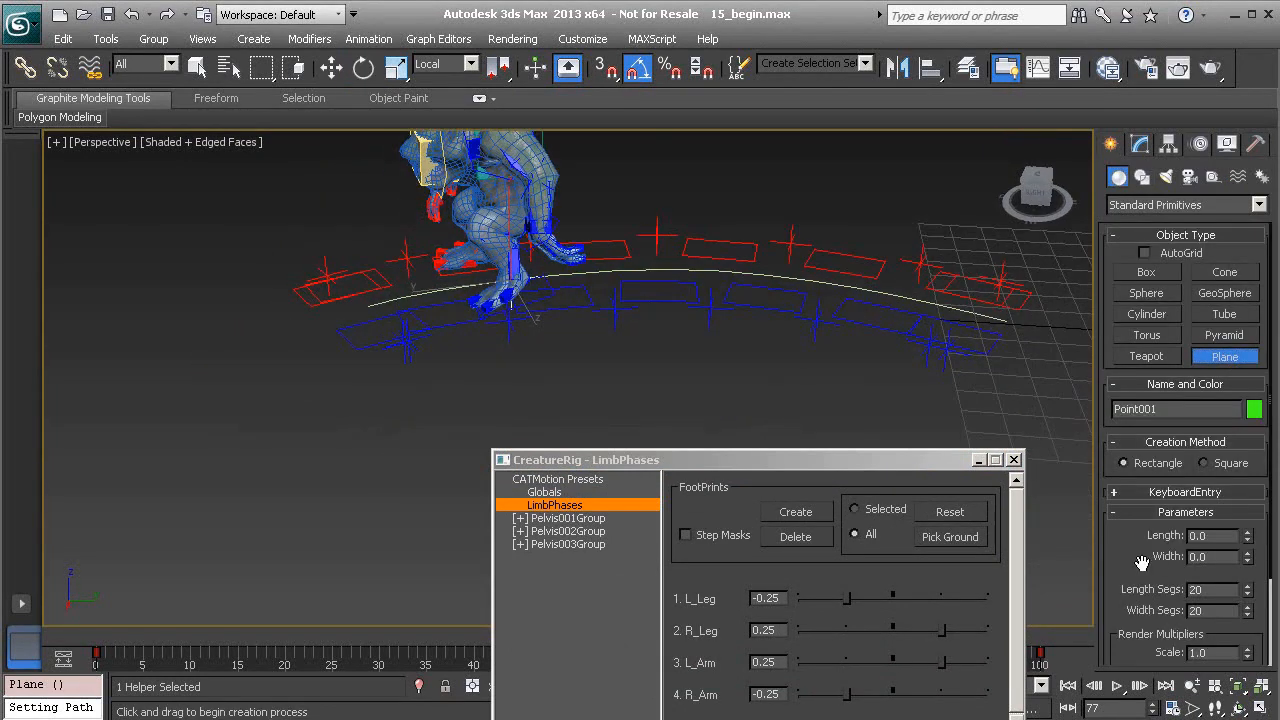
{"action": "scroll", "coordinate": [1148, 563], "scroll_direction": "down", "scroll_amount": 3}
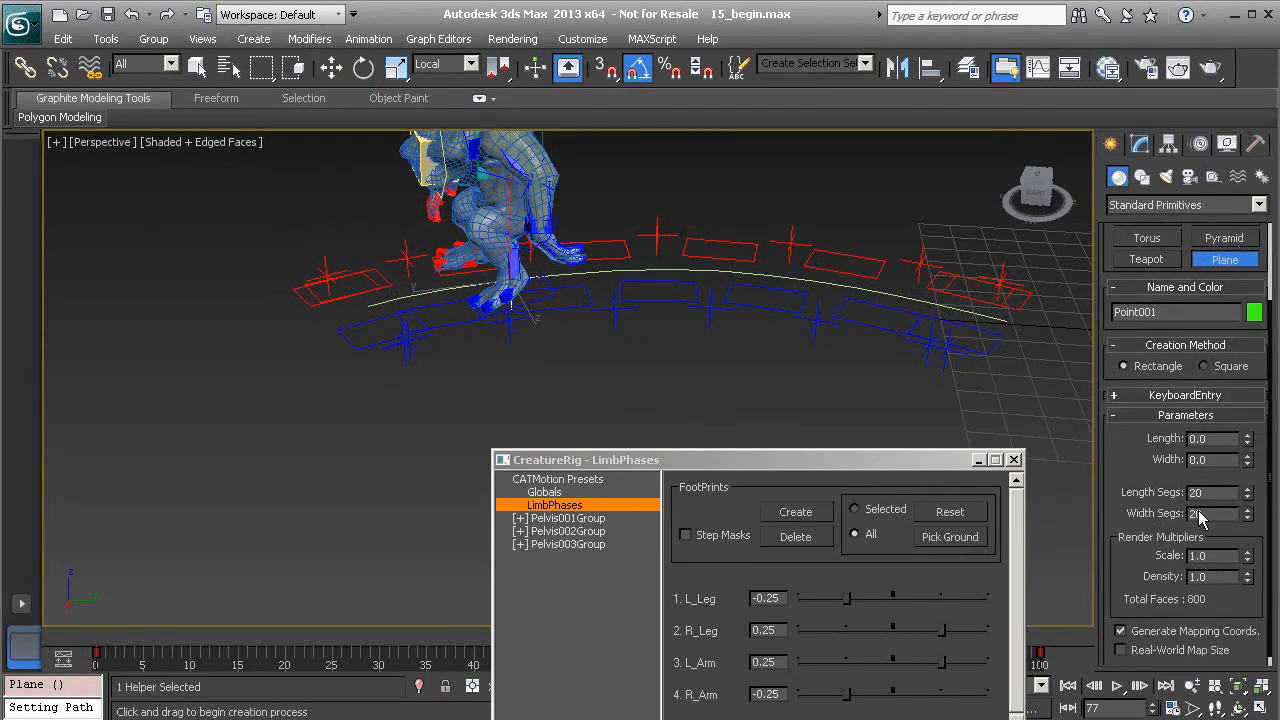
{"action": "middle_click_drag", "start_coordinate": [348, 328], "coordinate": [590, 318], "text": "alt"}
{"action": "scroll", "coordinate": [590, 318], "scroll_direction": "down", "scroll_amount": 3}
{"action": "middle_click_drag", "start_coordinate": [390, 427], "coordinate": [460, 377]}
{"action": "left_click_drag", "start_coordinate": [244, 260], "coordinate": [570, 709]}
{"action": "middle_click_drag", "start_coordinate": [497, 356], "coordinate": [402, 357], "text": "alt"}
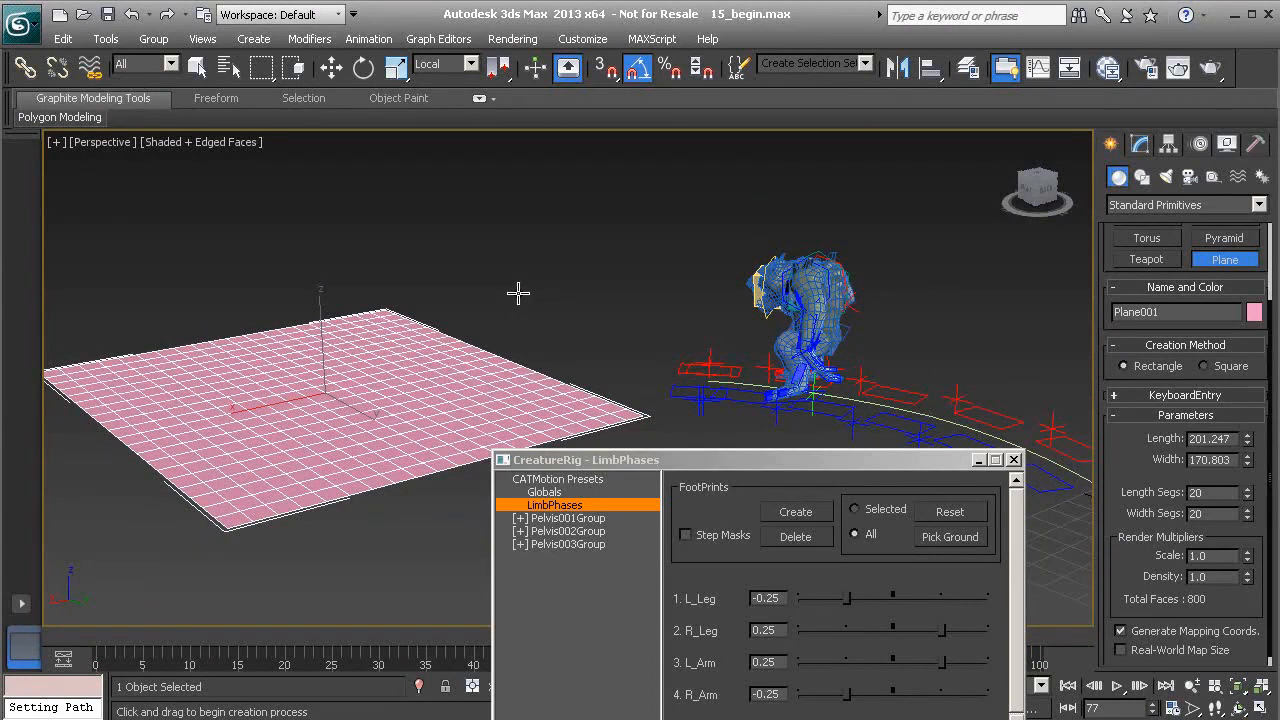
Convert the new ground plane to an Editable Poly
{"action": "key", "text": "e"}
{"action": "middle_click_drag", "start_coordinate": [447, 359], "coordinate": [400, 349], "text": "alt"}
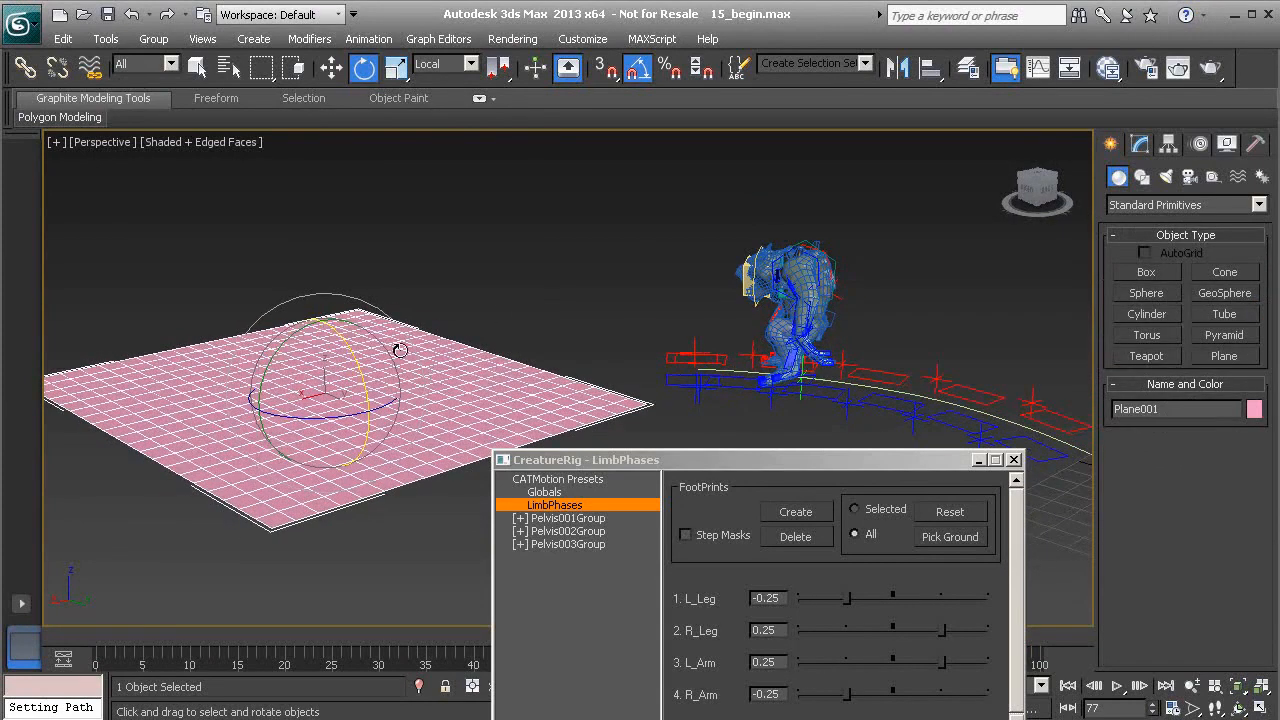
{"action": "left_click", "coordinate": [1142, 146]}
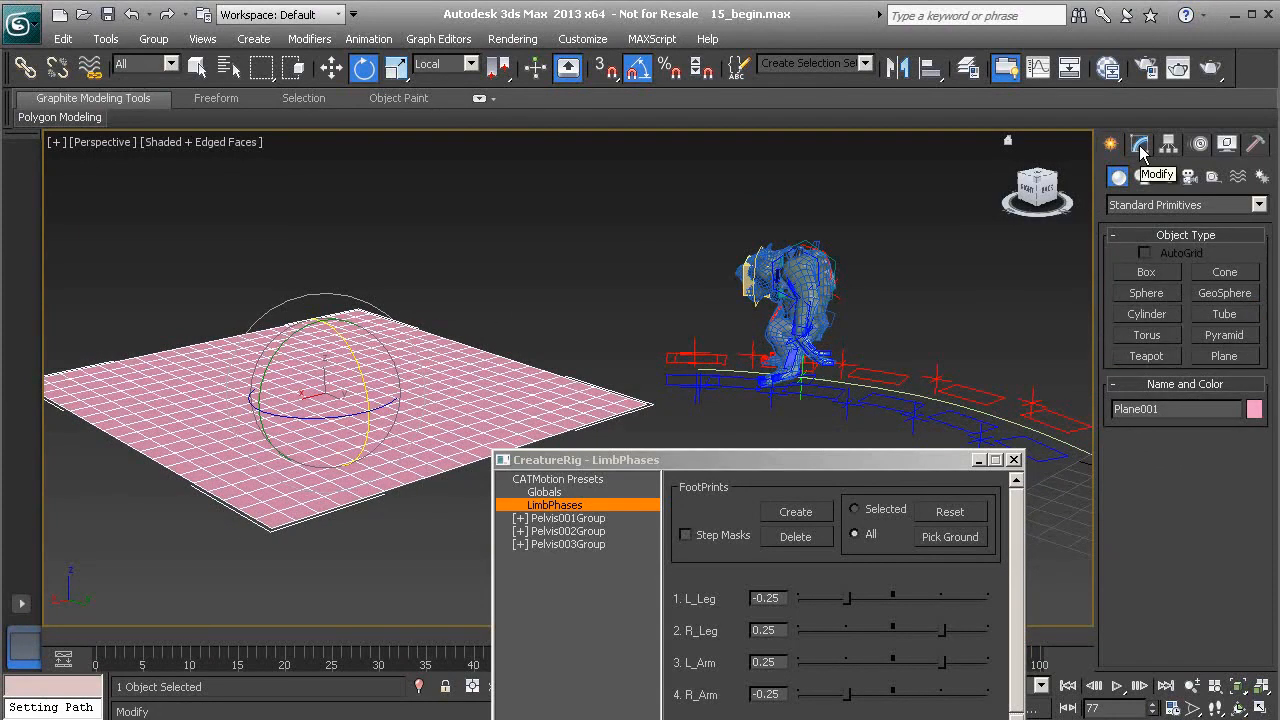
{"action": "right_click", "coordinate": [438, 254]}
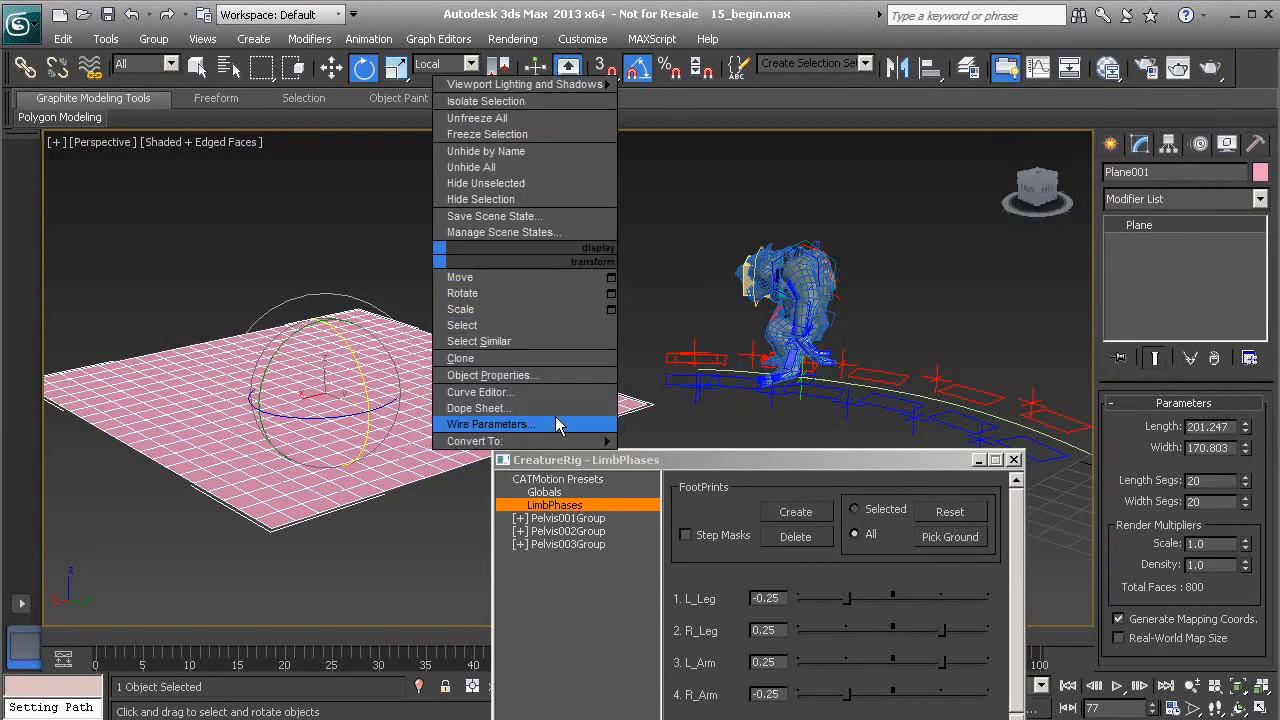
{"action": "mouse_move", "coordinate": [560, 439]}
{"action": "left_click", "coordinate": [709, 457]}
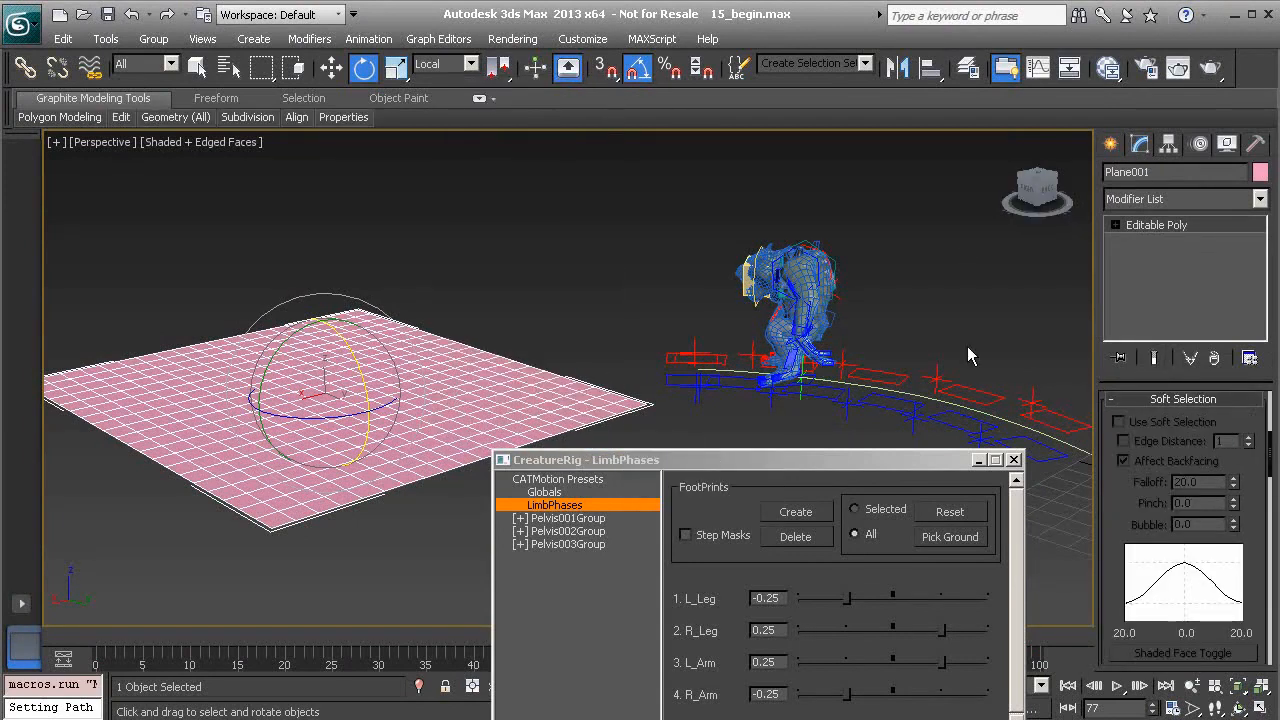
Raise the plane's central vertex into a broad hill using soft selection with a falloff of 195.4
{"action": "left_click", "coordinate": [1115, 225]}
{"action": "left_click", "coordinate": [1155, 241]}
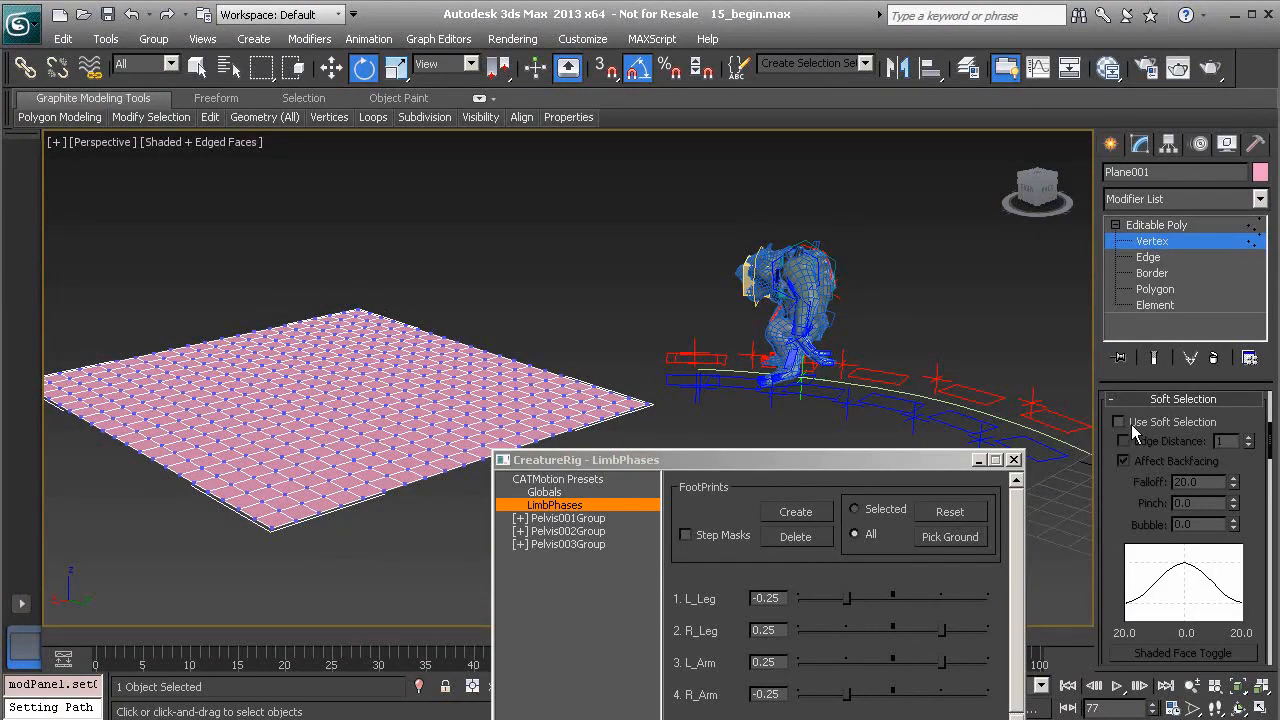
{"action": "left_click", "coordinate": [1122, 424]}
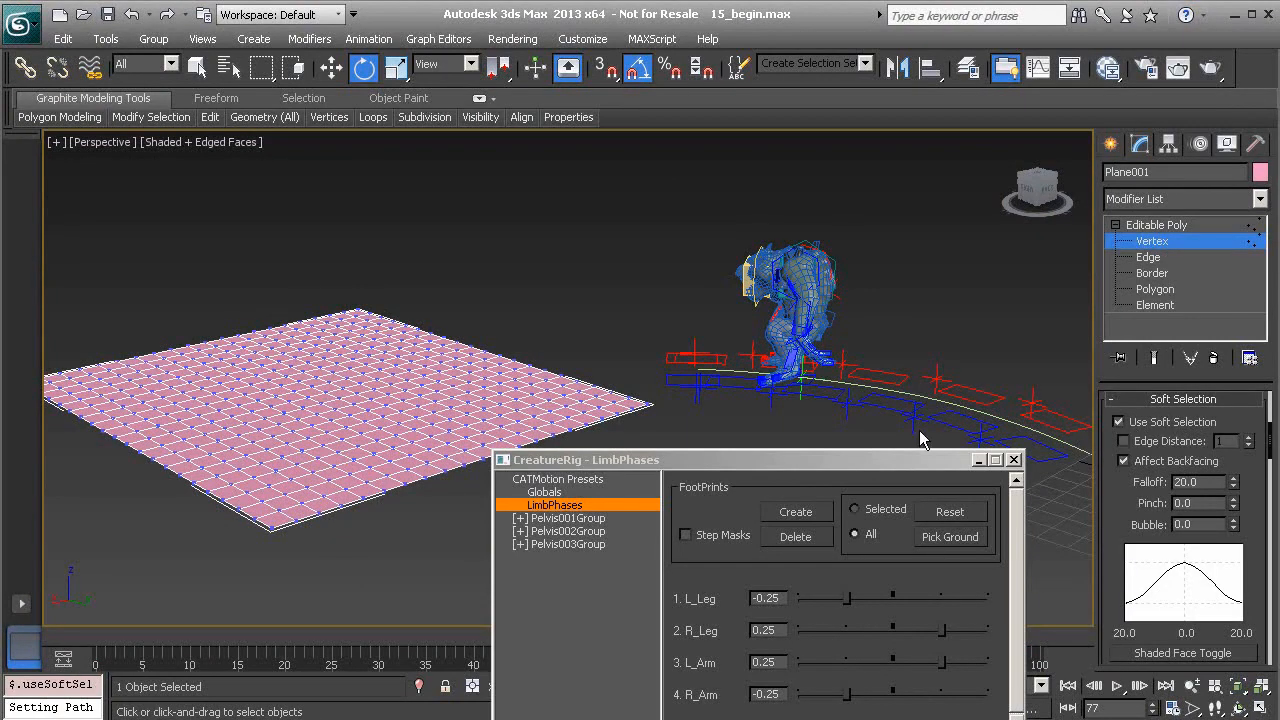
{"action": "left_click", "coordinate": [313, 386]}
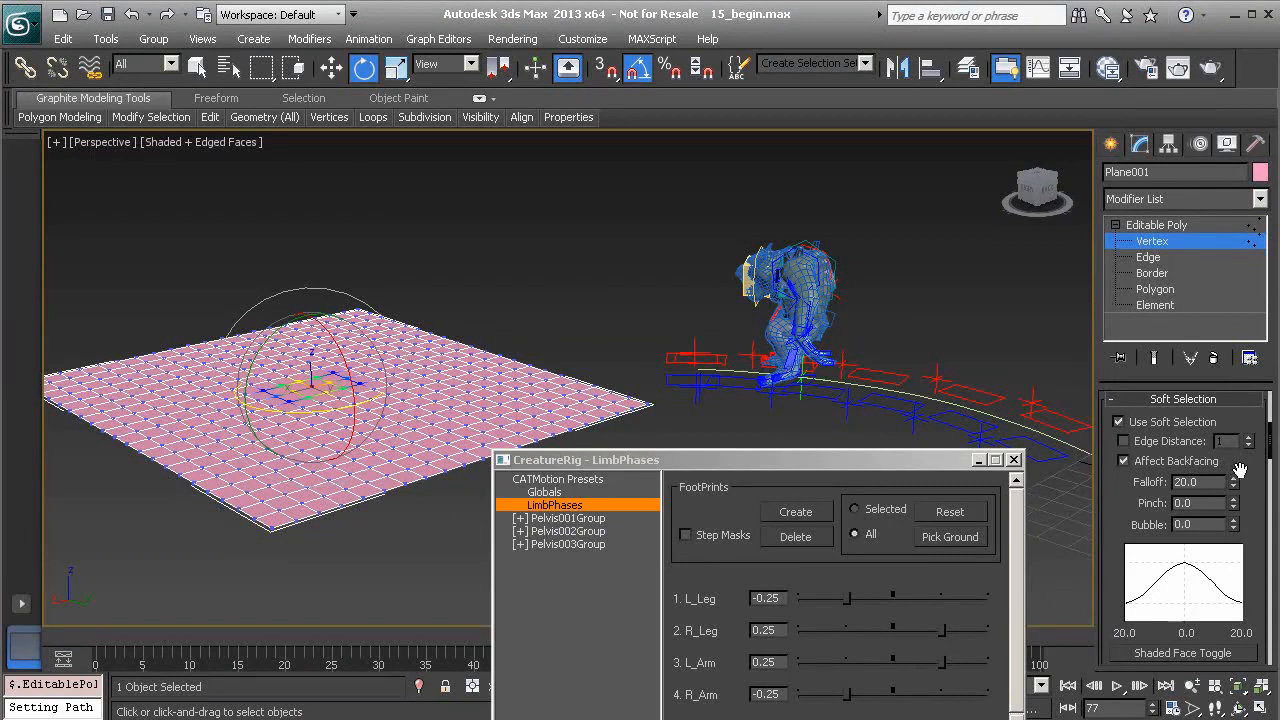
{"action": "left_click_drag", "start_coordinate": [1234, 484], "coordinate": [1141, 640]}
{"action": "middle_click_drag", "start_coordinate": [381, 403], "coordinate": [423, 389]}
{"action": "key", "text": "w"}
{"action": "left_click_drag", "start_coordinate": [361, 302], "coordinate": [361, 252]}
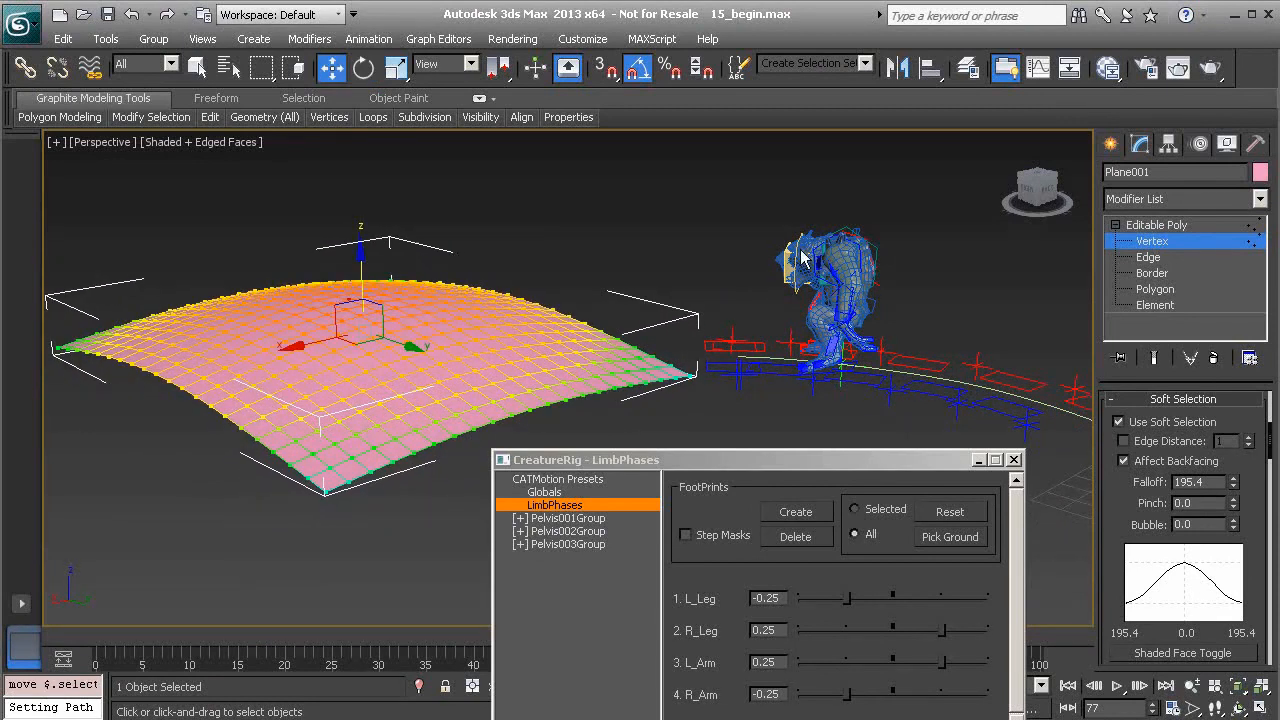
Leave vertex editing, move the hilled plane under the far end of the footprint path, and return to frame 0
{"action": "left_click", "coordinate": [1180, 226]}
{"action": "middle_click_drag", "start_coordinate": [862, 303], "coordinate": [570, 361], "text": "alt"}
{"action": "left_click_drag", "start_coordinate": [357, 394], "coordinate": [616, 390]}
{"action": "middle_click_drag", "start_coordinate": [616, 390], "coordinate": [557, 274]}
{"action": "left_click_drag", "start_coordinate": [334, 636], "coordinate": [58, 637]}
{"action": "mouse_move", "coordinate": [677, 303]}
{"action": "middle_mouse_down", "text": "alt"}
{"action": "mouse_move", "coordinate": [639, 356]}
{"action": "mouse_move", "coordinate": [675, 299]}
{"action": "middle_mouse_up", "text": "alt"}
Pick the hilled plane as the ground geometry for all footprints
{"action": "left_click", "coordinate": [952, 536]}
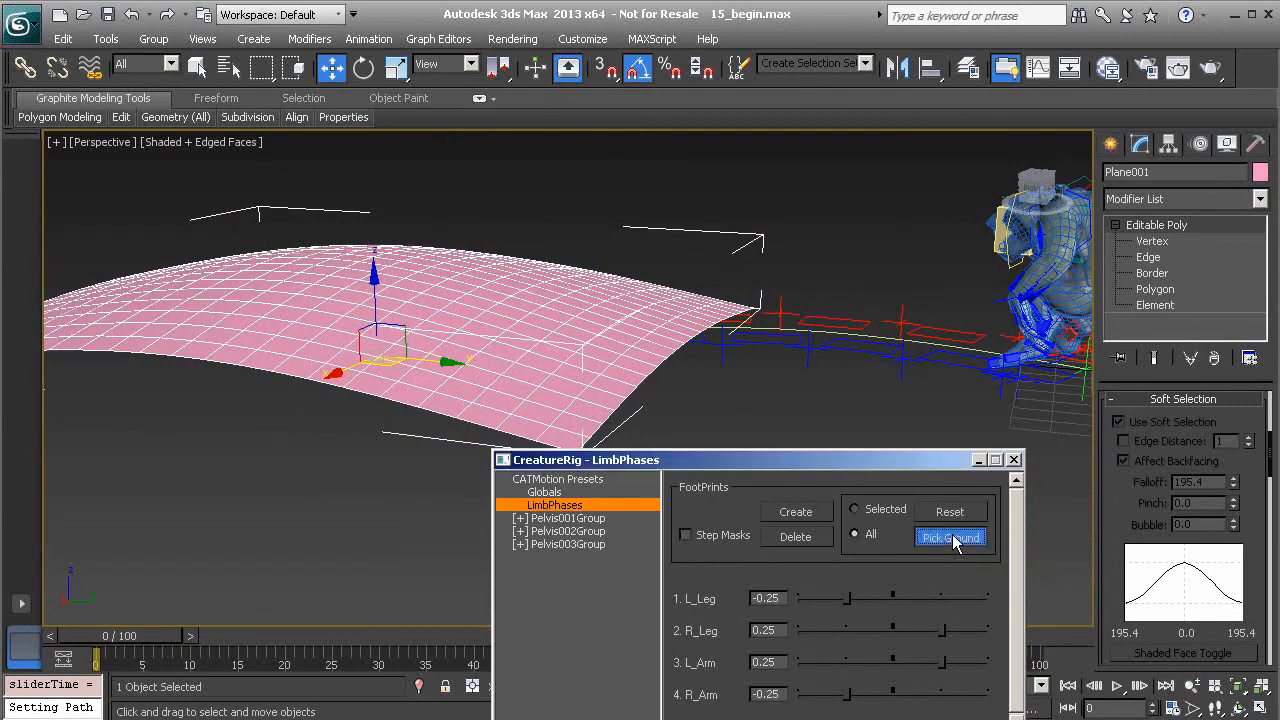
{"action": "left_click", "coordinate": [469, 282]}
{"action": "middle_click_drag", "start_coordinate": [629, 296], "coordinate": [632, 264], "text": "alt"}
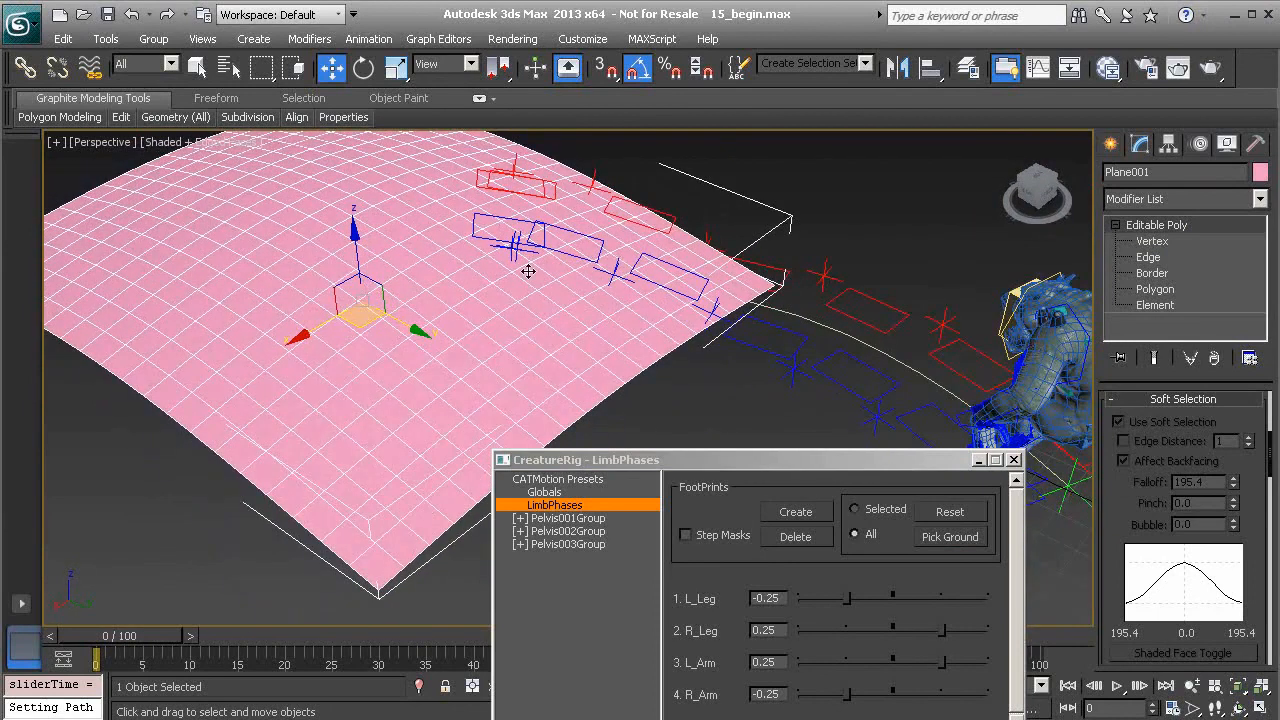
{"action": "middle_click_drag", "start_coordinate": [528, 271], "coordinate": [569, 251], "text": "alt"}
Play back the creature's walk onto the hill twice, stopping the second playback at frame 82
{"action": "left_click", "coordinate": [1119, 688]}
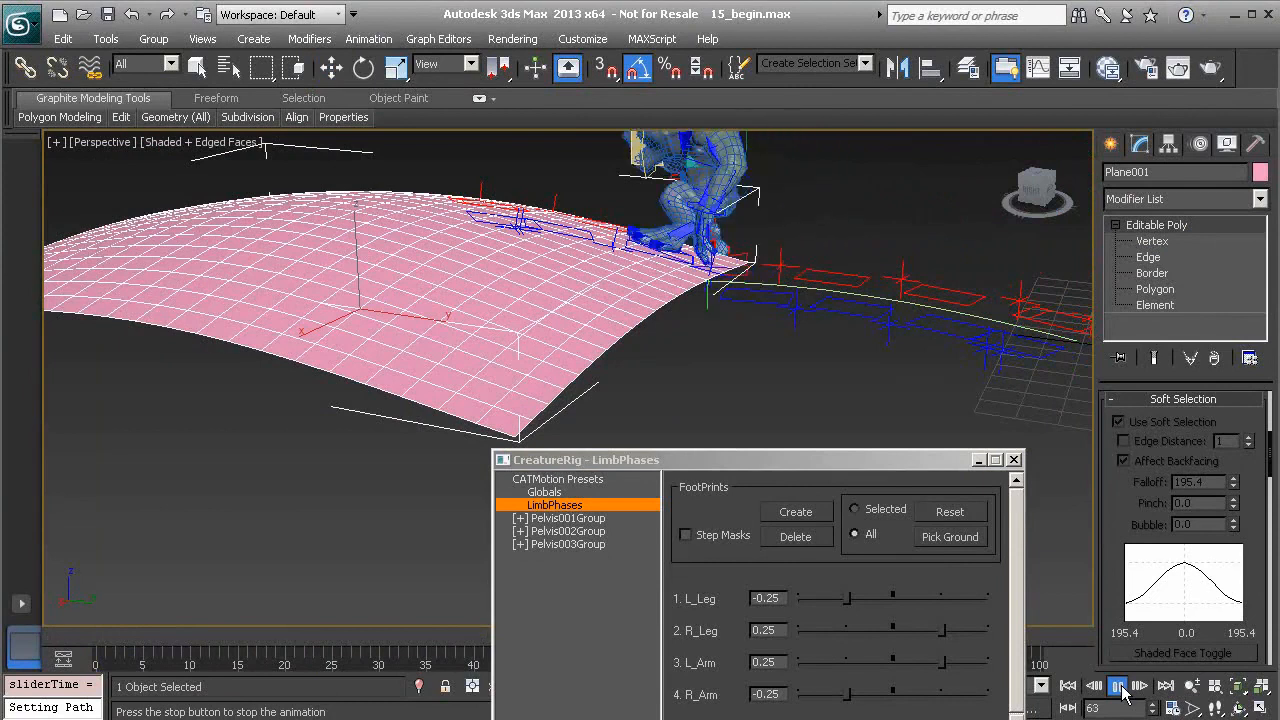
{"action": "left_click", "coordinate": [1119, 688]}
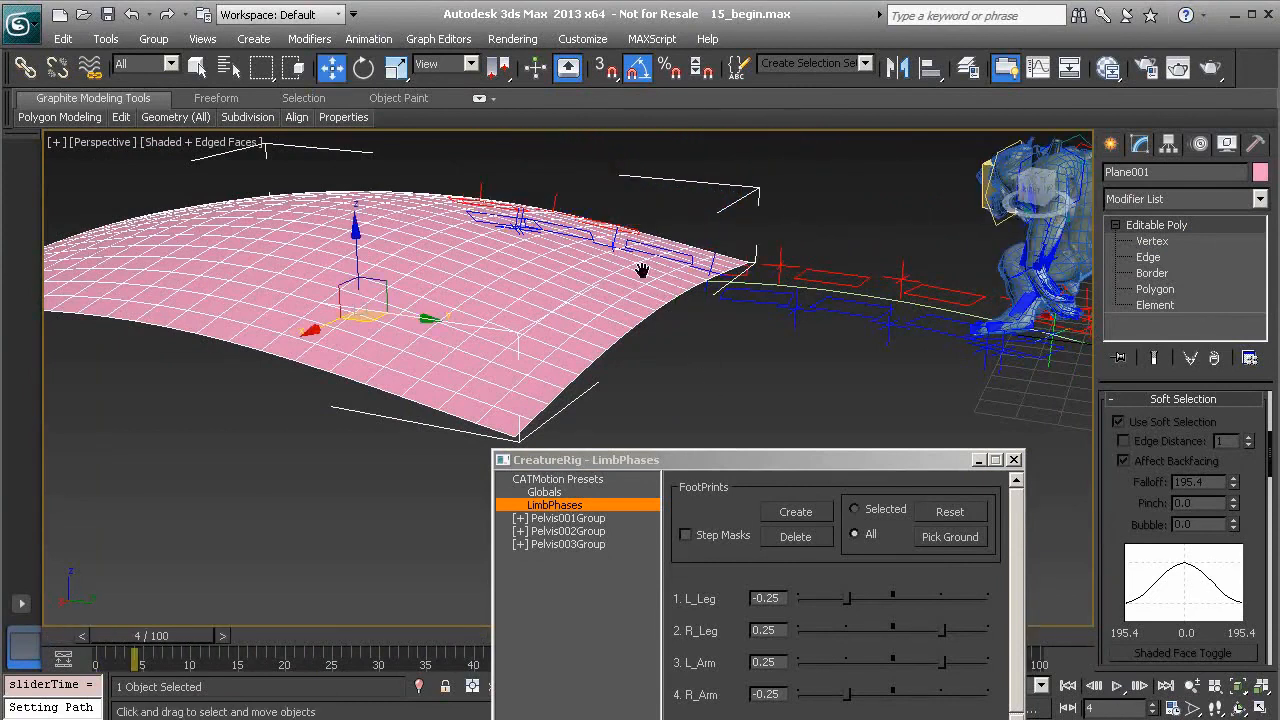
{"action": "middle_click_drag", "start_coordinate": [642, 270], "coordinate": [610, 305]}
{"action": "left_click", "coordinate": [1117, 688]}
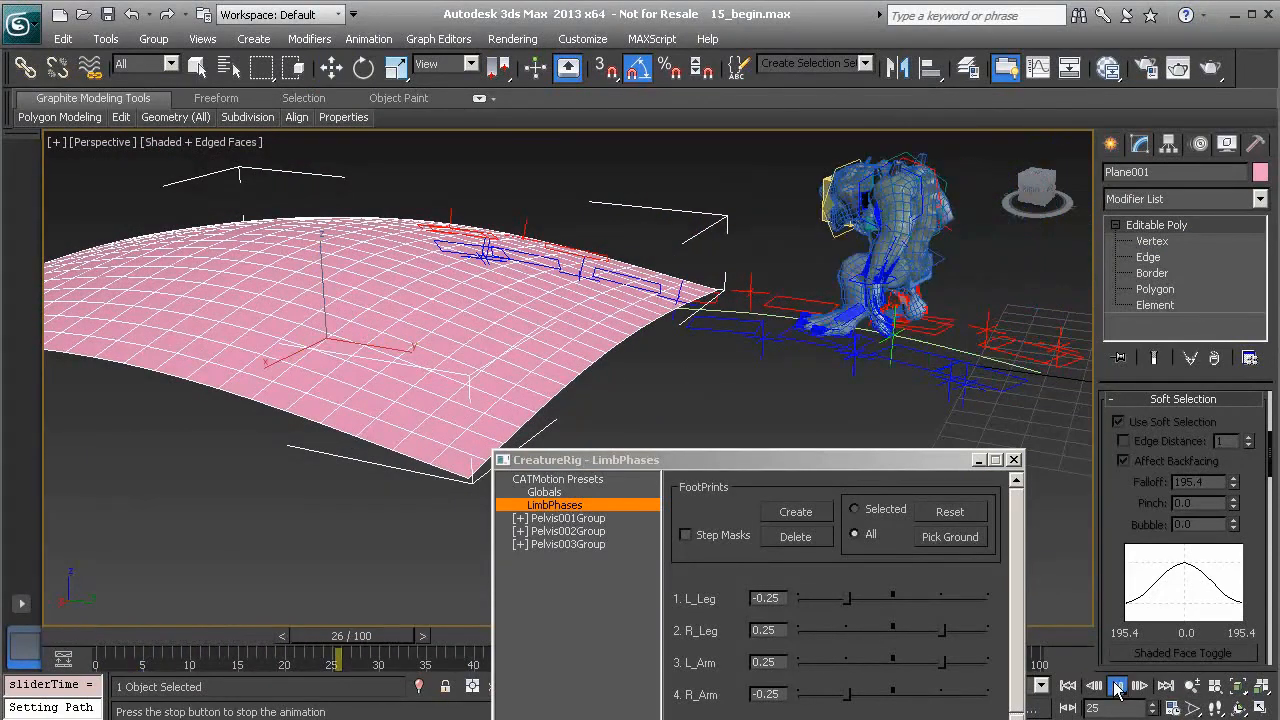
{"action": "left_click", "coordinate": [1117, 688]}
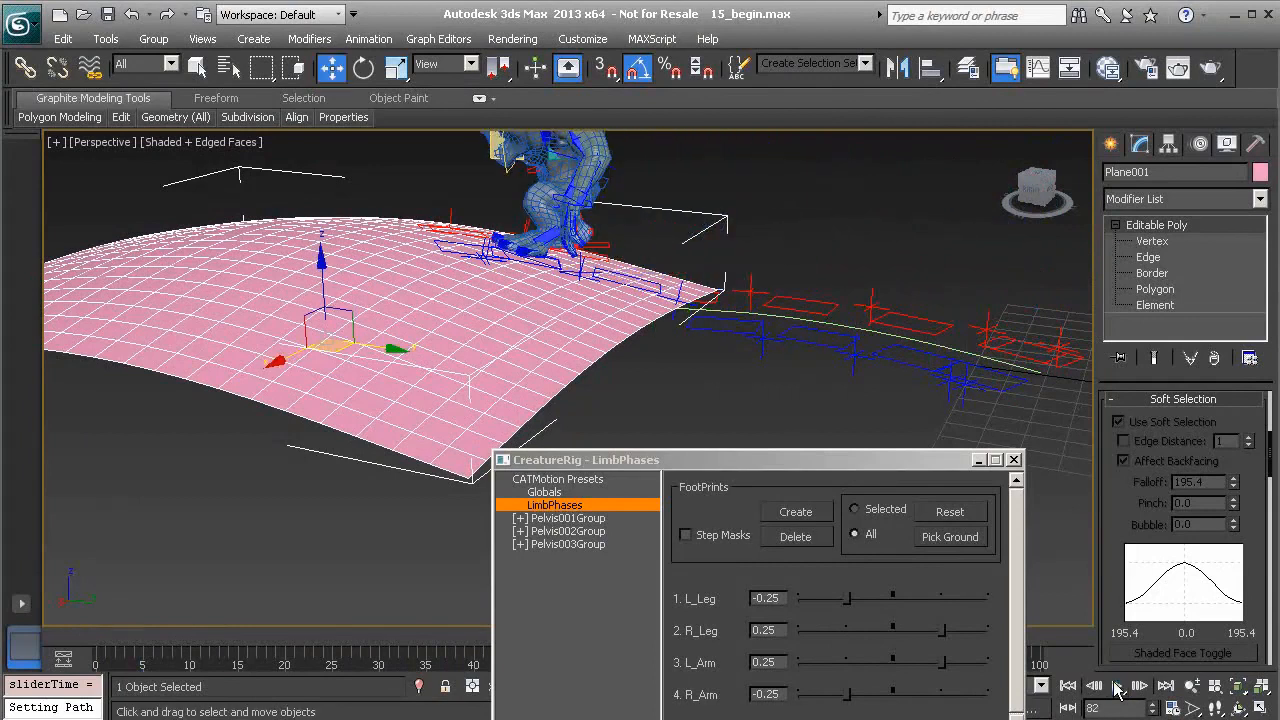
Reset all footprints, and pick the hilled plane as their ground geometry again
{"action": "left_click", "coordinate": [951, 511]}
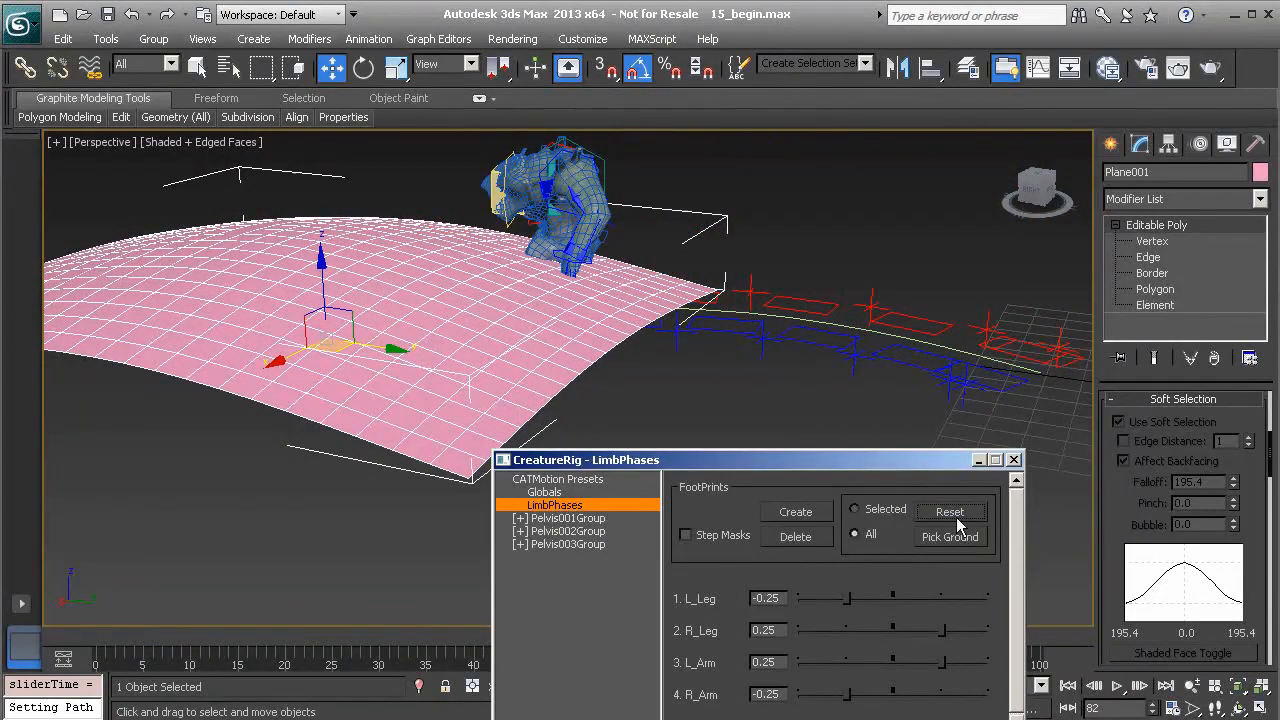
{"action": "left_click", "coordinate": [949, 537]}
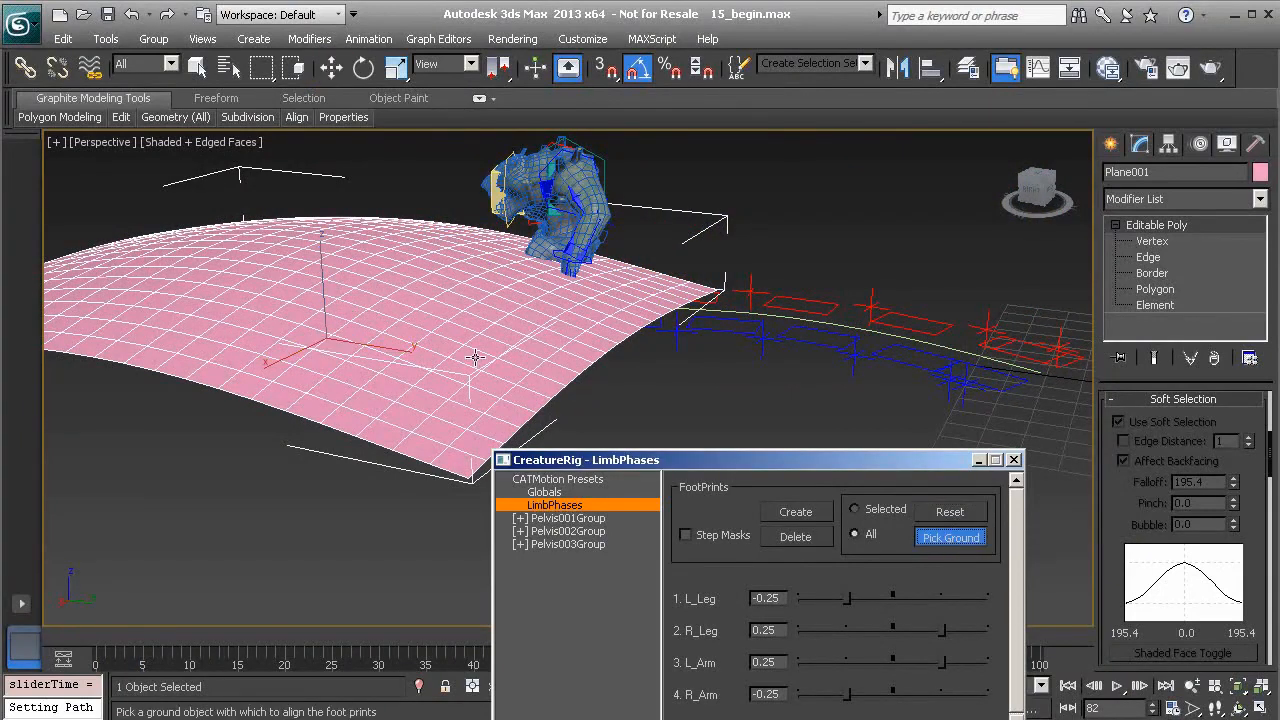
{"action": "left_click", "coordinate": [392, 306]}
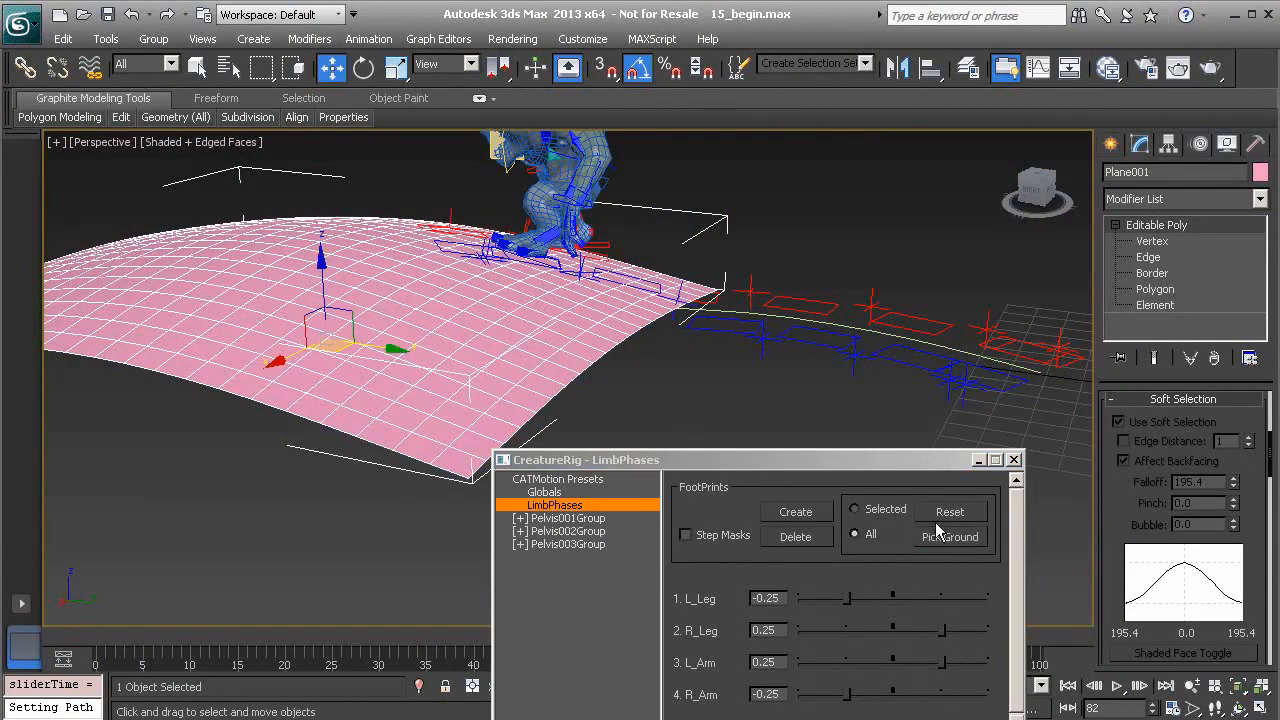
Move the CATMotion window aside and check the feet against the hill at frames 62 and 90
{"action": "left_click_drag", "start_coordinate": [297, 638], "coordinate": [681, 662]}
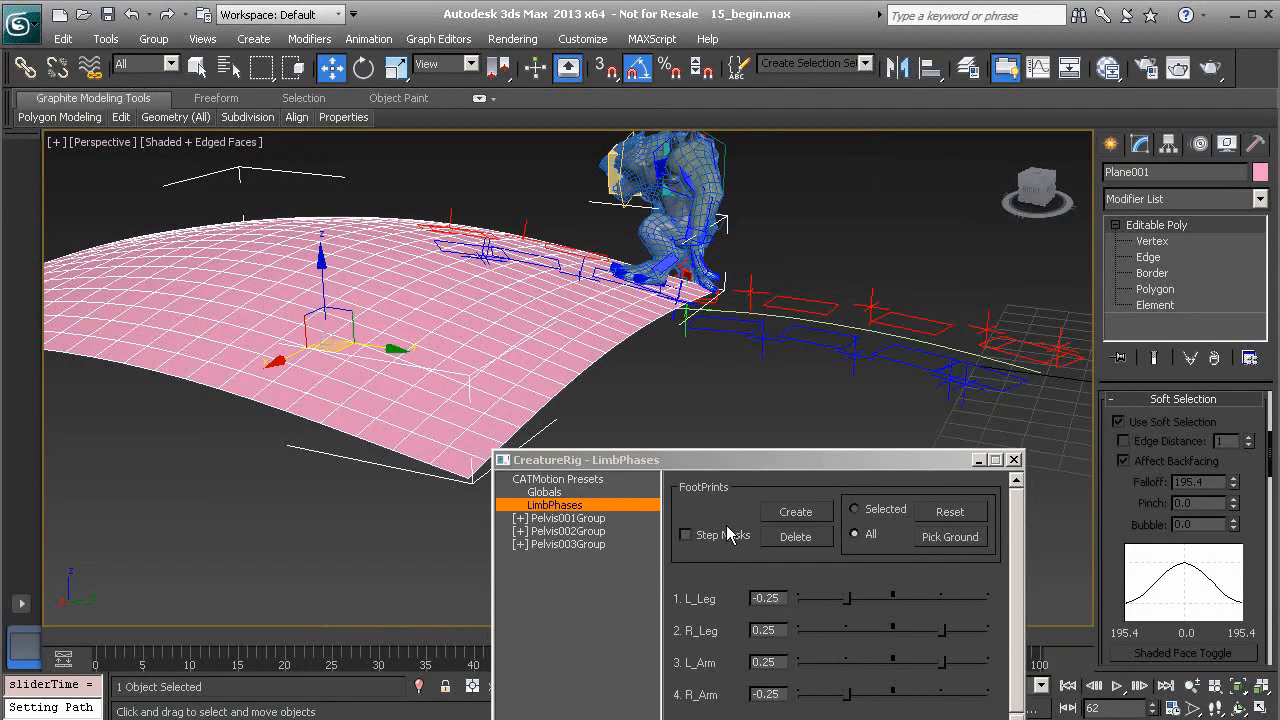
{"action": "left_click_drag", "start_coordinate": [708, 468], "coordinate": [310, 646]}
{"action": "middle_click_drag", "start_coordinate": [469, 312], "coordinate": [629, 377], "text": "alt"}
{"action": "scroll", "coordinate": [645, 392], "scroll_direction": "up", "scroll_amount": 3}
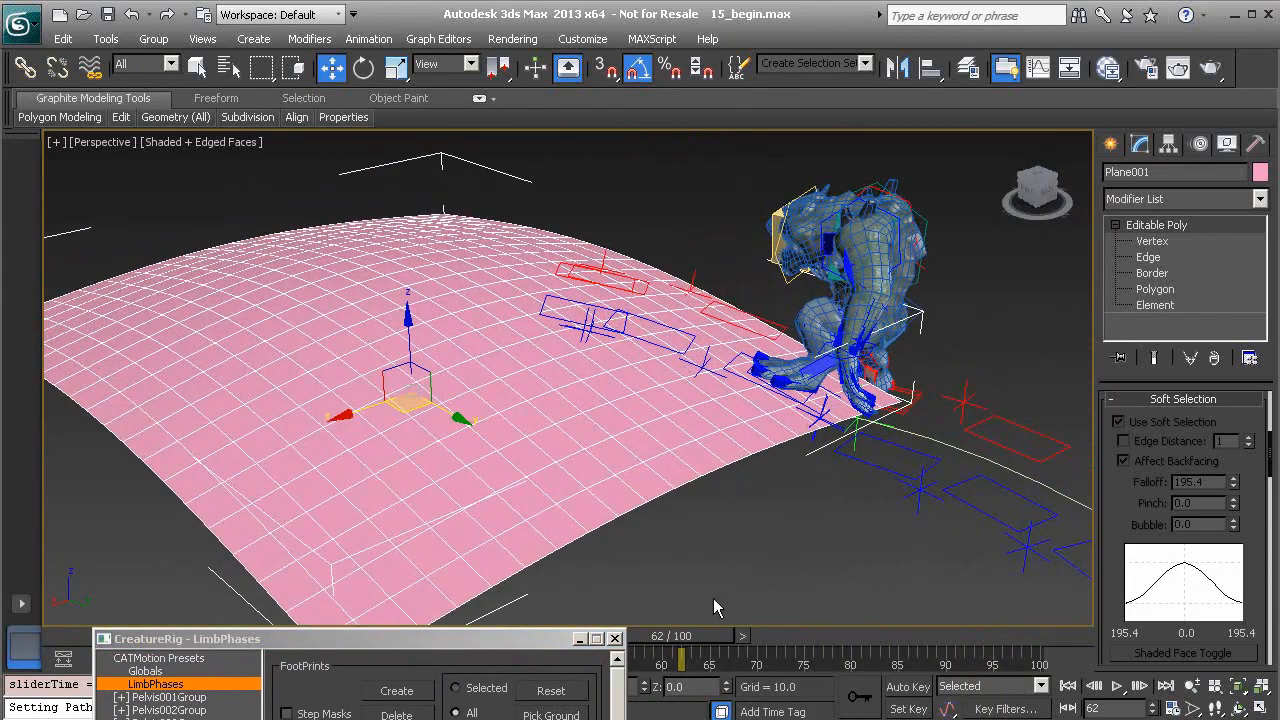
{"action": "left_click_drag", "start_coordinate": [700, 637], "coordinate": [948, 672]}
Show the CATMotion Globals settings and extend the timeline's end to frame 130
{"action": "left_click", "coordinate": [145, 670]}
{"action": "left_click_drag", "start_coordinate": [350, 645], "coordinate": [400, 482]}
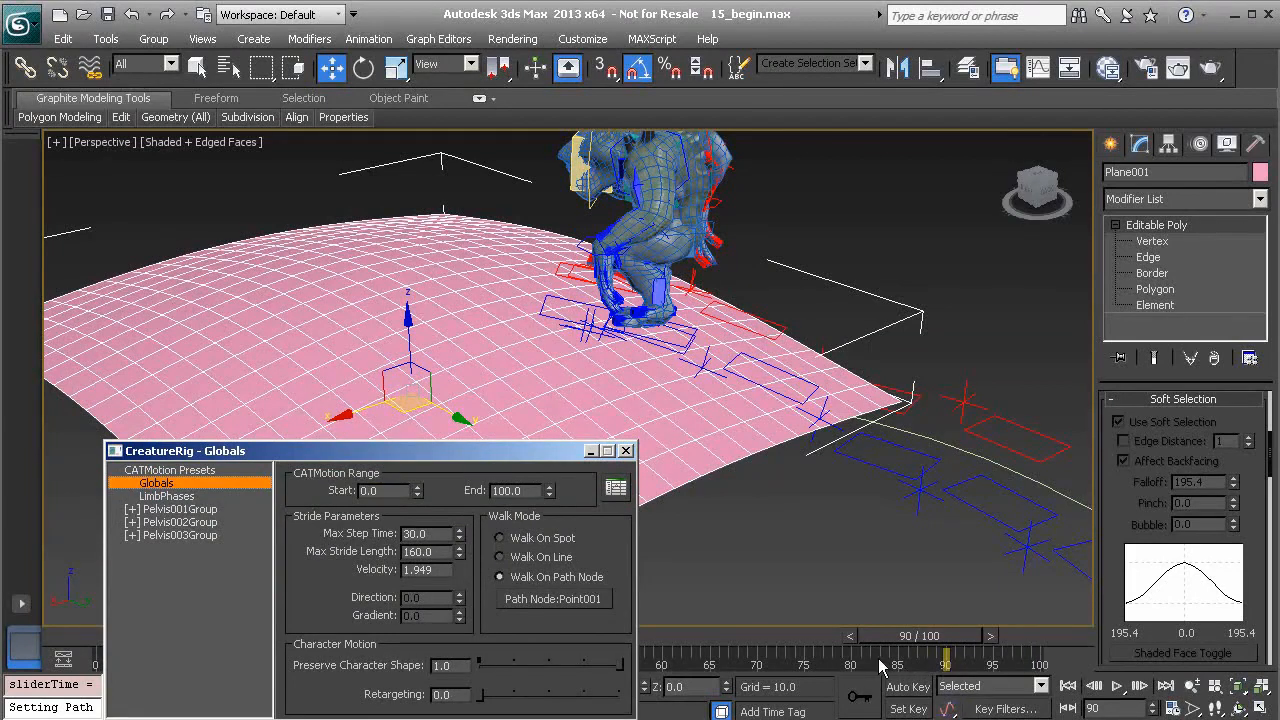
{"action": "right_click_drag", "start_coordinate": [875, 654], "coordinate": [600, 651], "text": "ctrl+alt"}
Turn on Step Masks in the LimbPhases footprint options and advance the animation to frame 101
{"action": "left_click", "coordinate": [170, 496]}
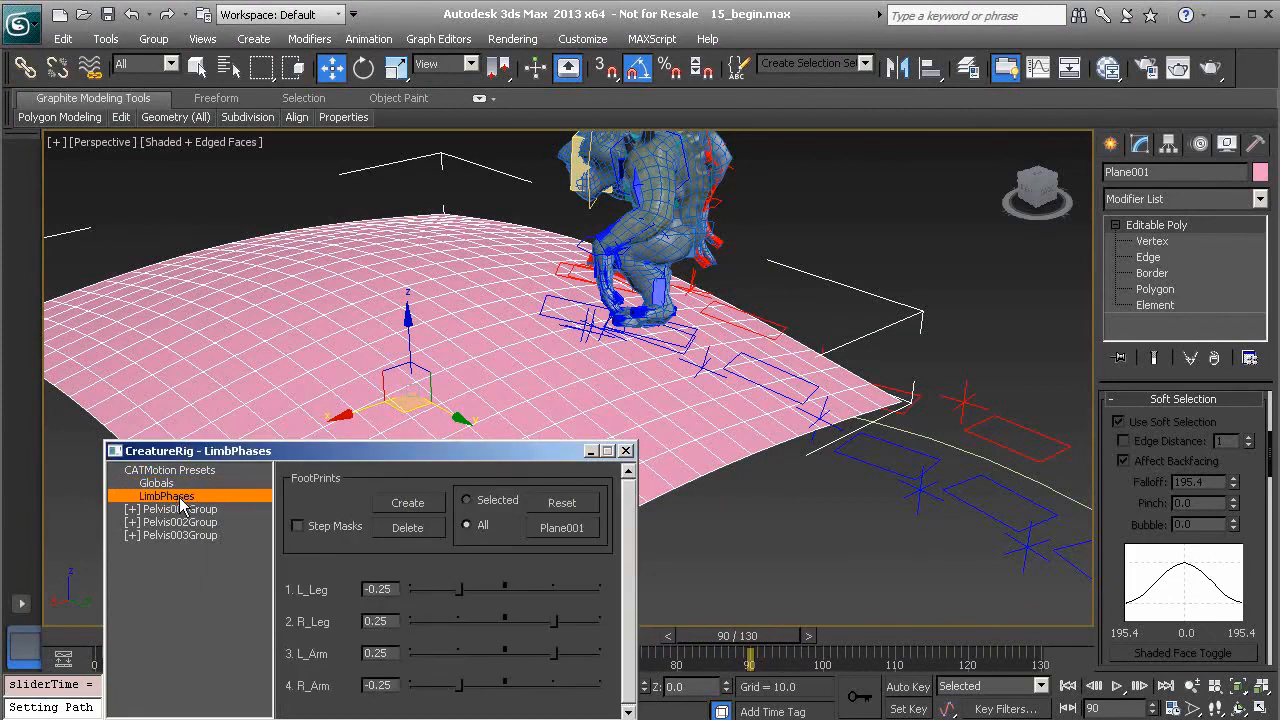
{"action": "left_click", "coordinate": [297, 526]}
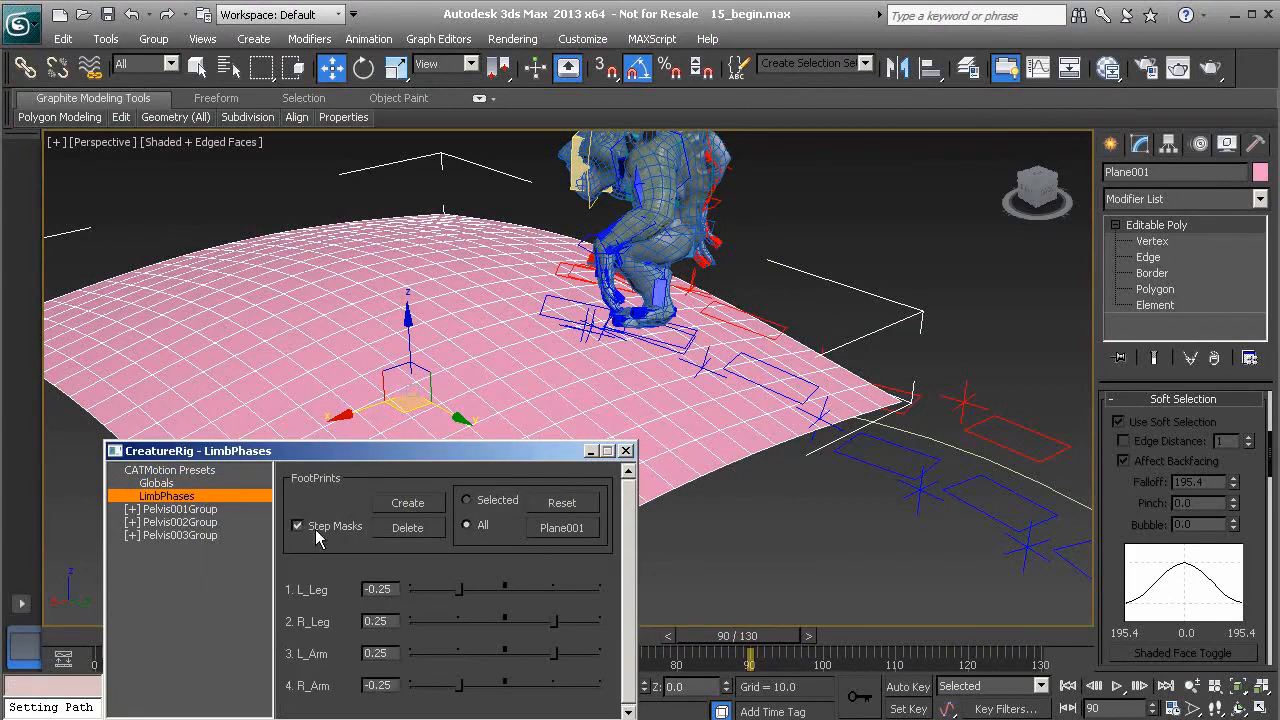
{"action": "left_click_drag", "start_coordinate": [752, 641], "coordinate": [828, 655]}
{"action": "key", "text": "w"}
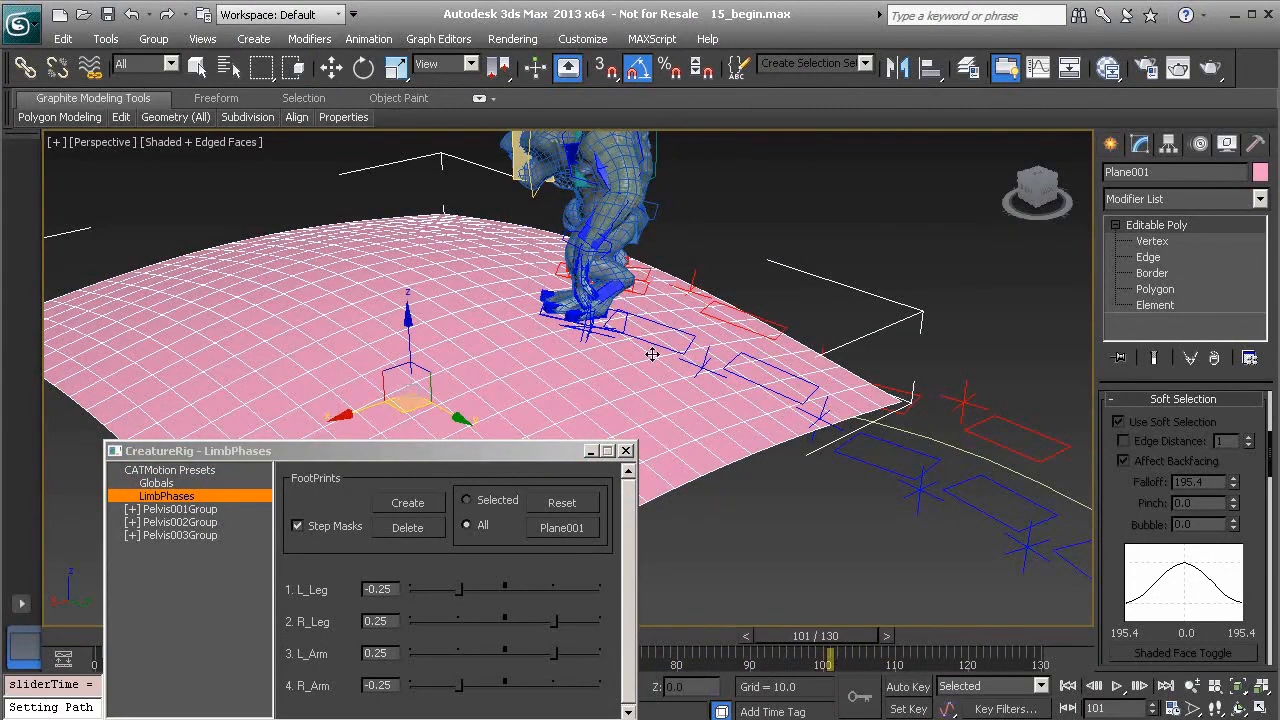
Inspect the feet on the hill from low side angles, and scrub back to frame 83
{"action": "middle_click_drag", "start_coordinate": [734, 404], "coordinate": [700, 452], "text": "alt"}
{"action": "middle_click_drag", "start_coordinate": [648, 358], "coordinate": [590, 490], "text": "alt"}
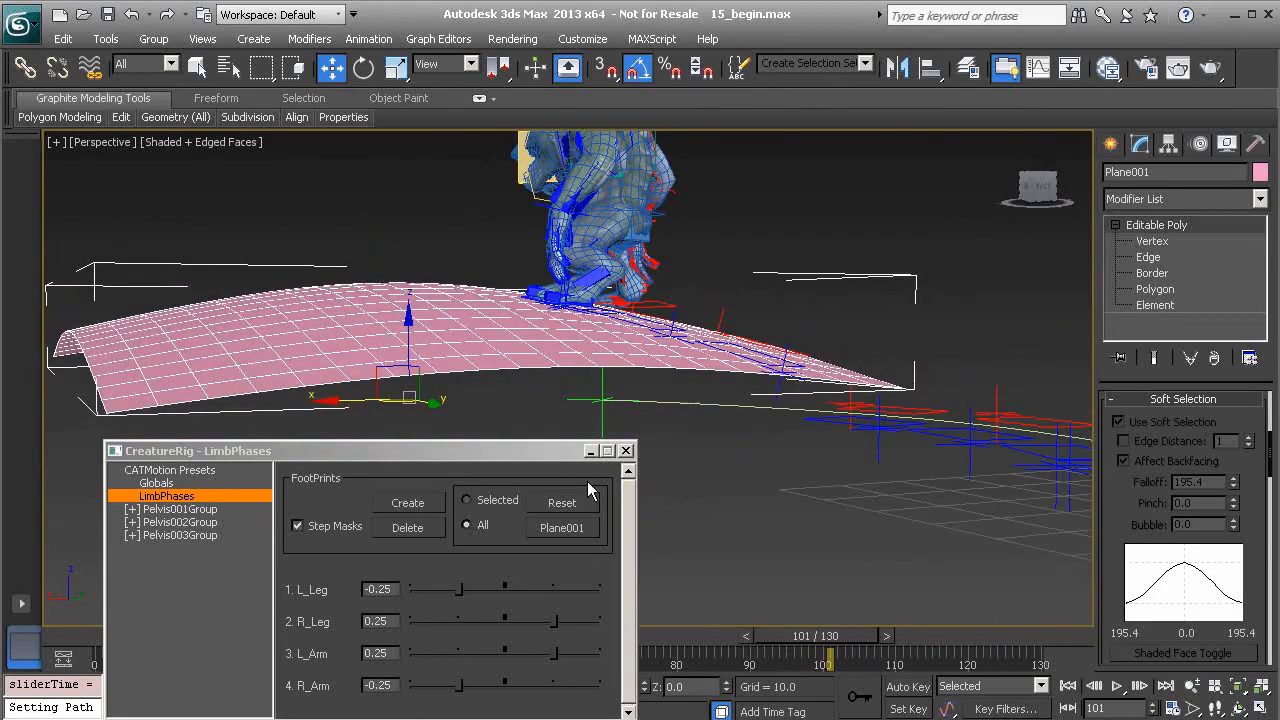
{"action": "middle_click_drag", "start_coordinate": [515, 355], "coordinate": [650, 346], "text": "alt"}
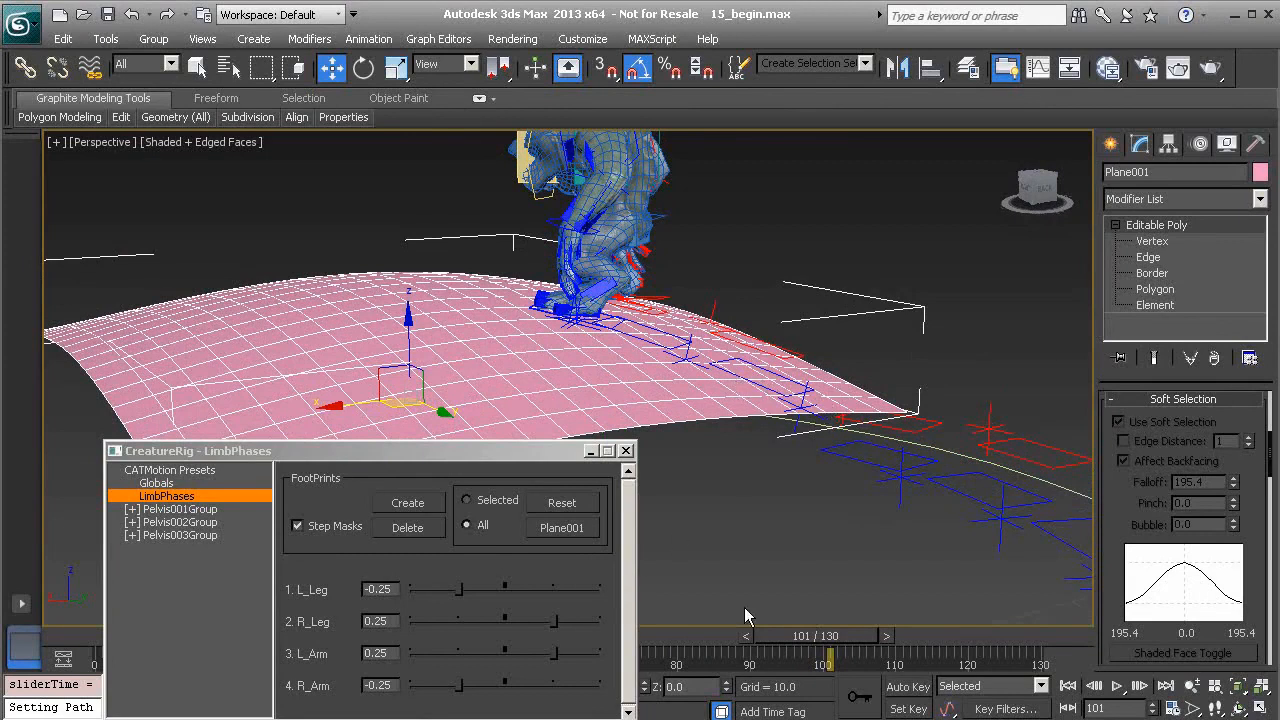
{"action": "left_click_drag", "start_coordinate": [822, 637], "coordinate": [664, 515]}
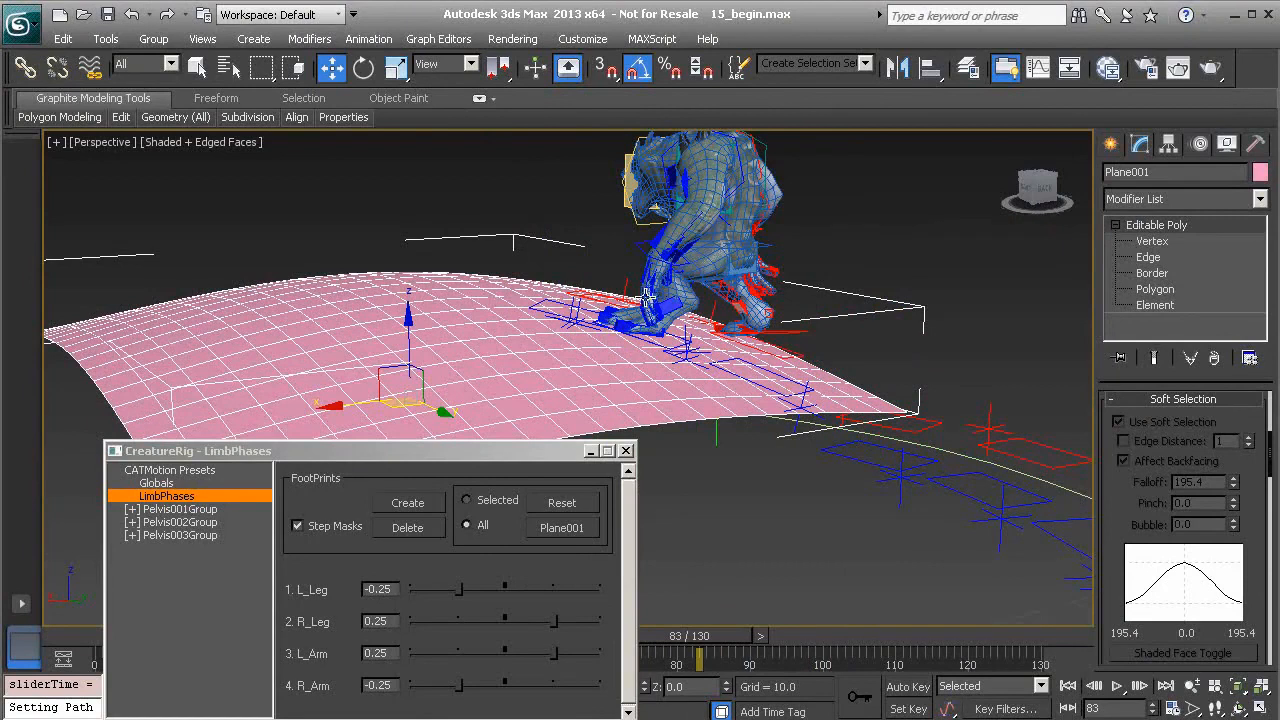
Reset all footprints to remove the ground alignment and scrub the walk forward to frame 130
{"action": "left_click", "coordinate": [566, 503]}
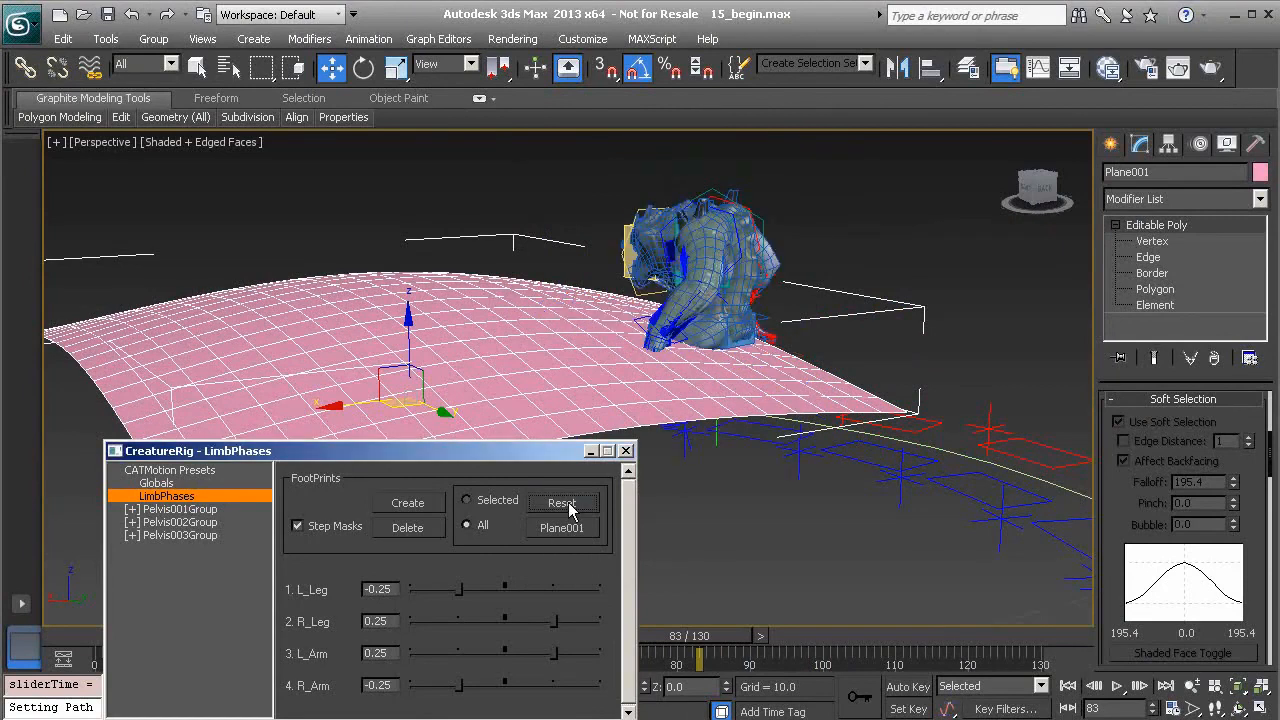
{"action": "left_click_drag", "start_coordinate": [716, 637], "coordinate": [978, 645]}
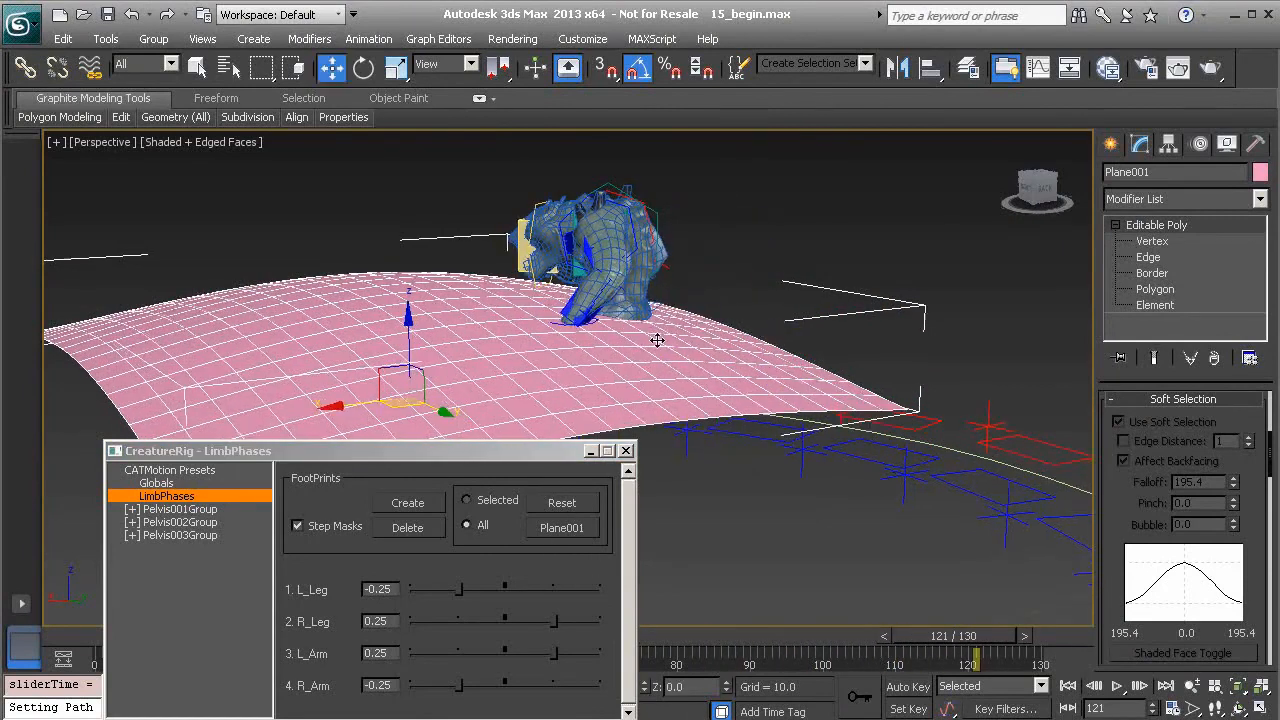
{"action": "middle_click_drag", "start_coordinate": [654, 341], "coordinate": [755, 355], "text": "alt"}
{"action": "left_click_drag", "start_coordinate": [956, 638], "coordinate": [1030, 660]}
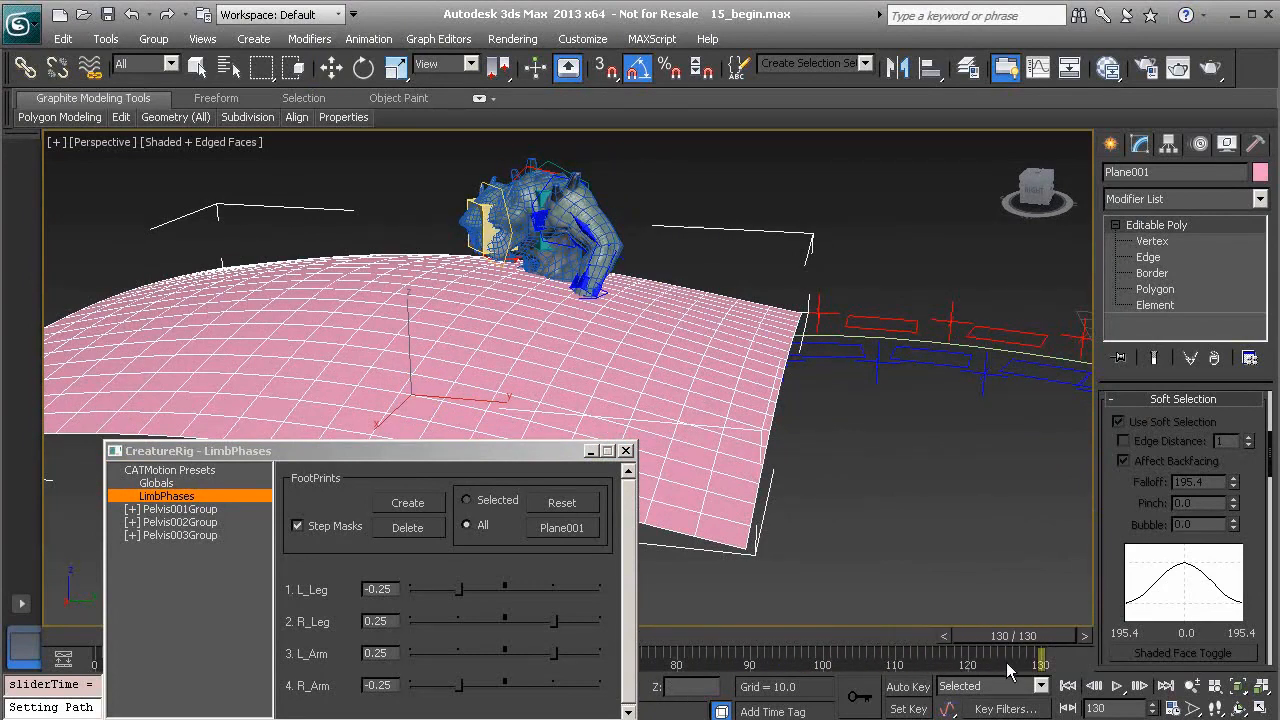
Orbit around the hilled ground plane and delete it, leaving the creature walking along the path
{"action": "key", "text": "w"}
{"action": "middle_click_drag", "start_coordinate": [678, 273], "coordinate": [697, 358], "text": "alt"}
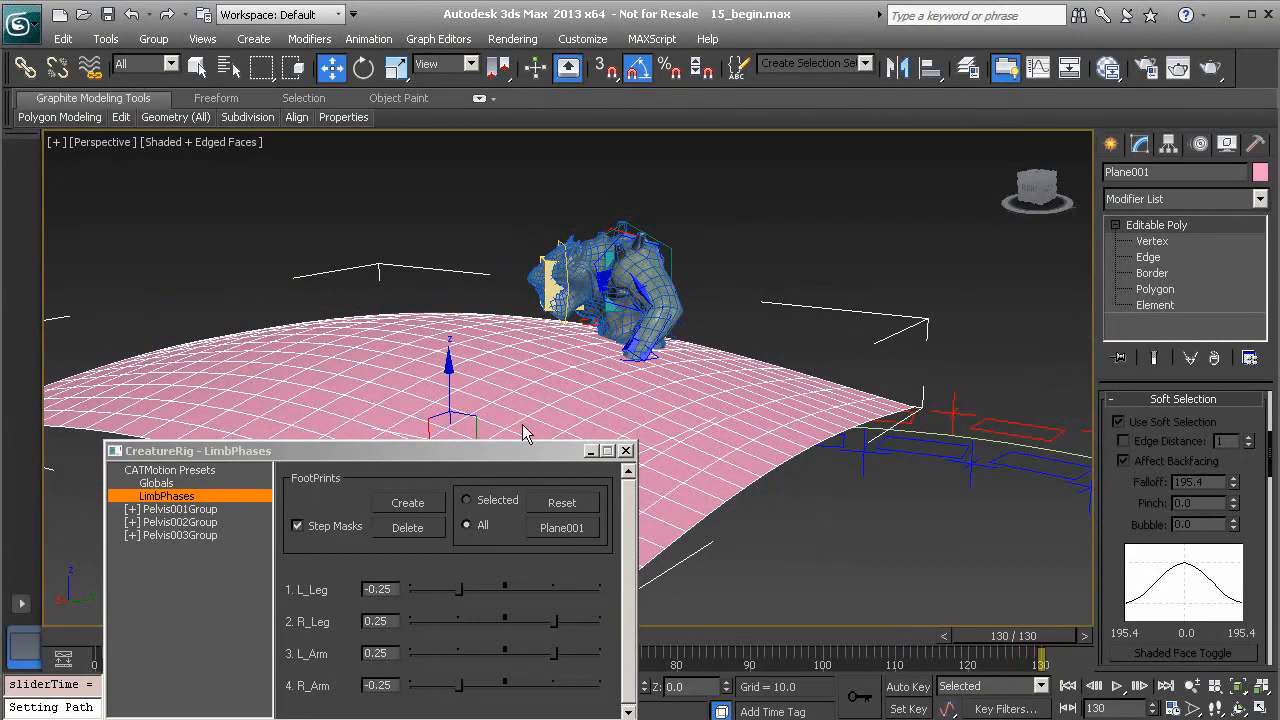
{"action": "middle_click_drag", "start_coordinate": [365, 335], "coordinate": [728, 318], "text": "alt"}
{"action": "middle_click_drag", "start_coordinate": [755, 248], "coordinate": [724, 305], "text": "alt"}
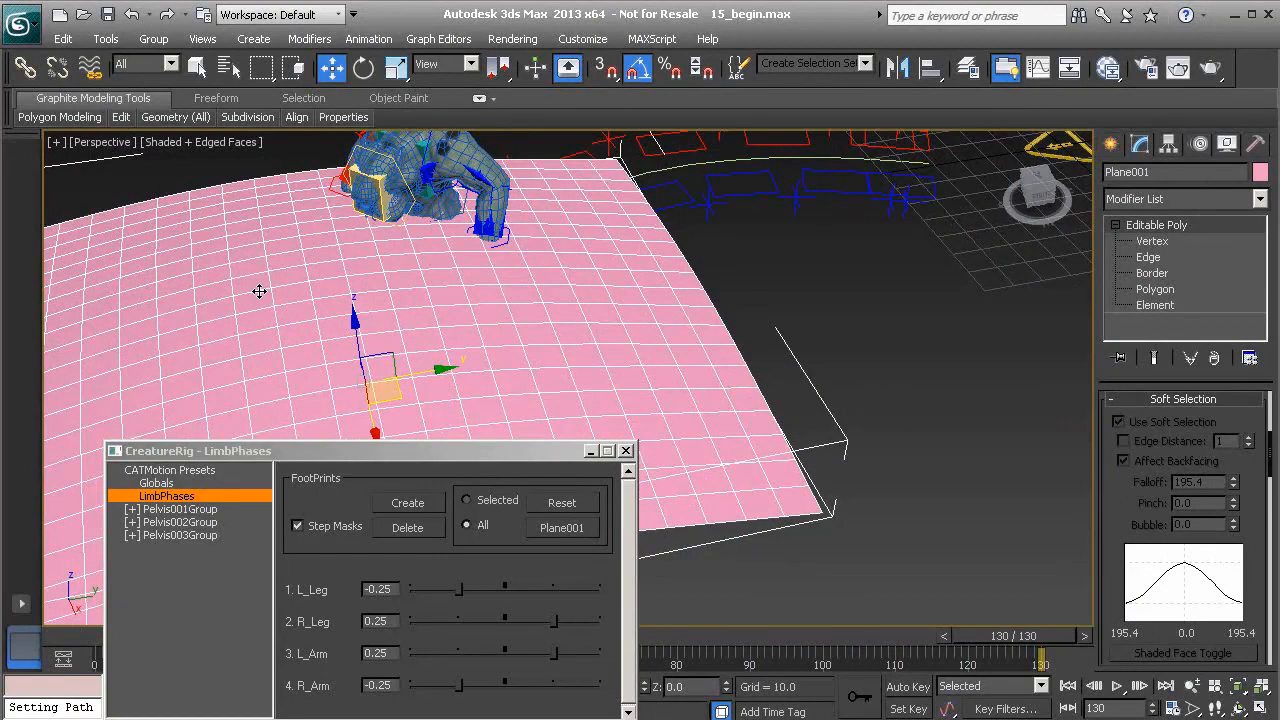
{"action": "key", "text": "Delete"}
{"action": "middle_click_drag", "start_coordinate": [550, 298], "coordinate": [543, 398], "text": "alt"}
{"action": "scroll", "coordinate": [543, 398], "scroll_direction": "up", "scroll_amount": 3}
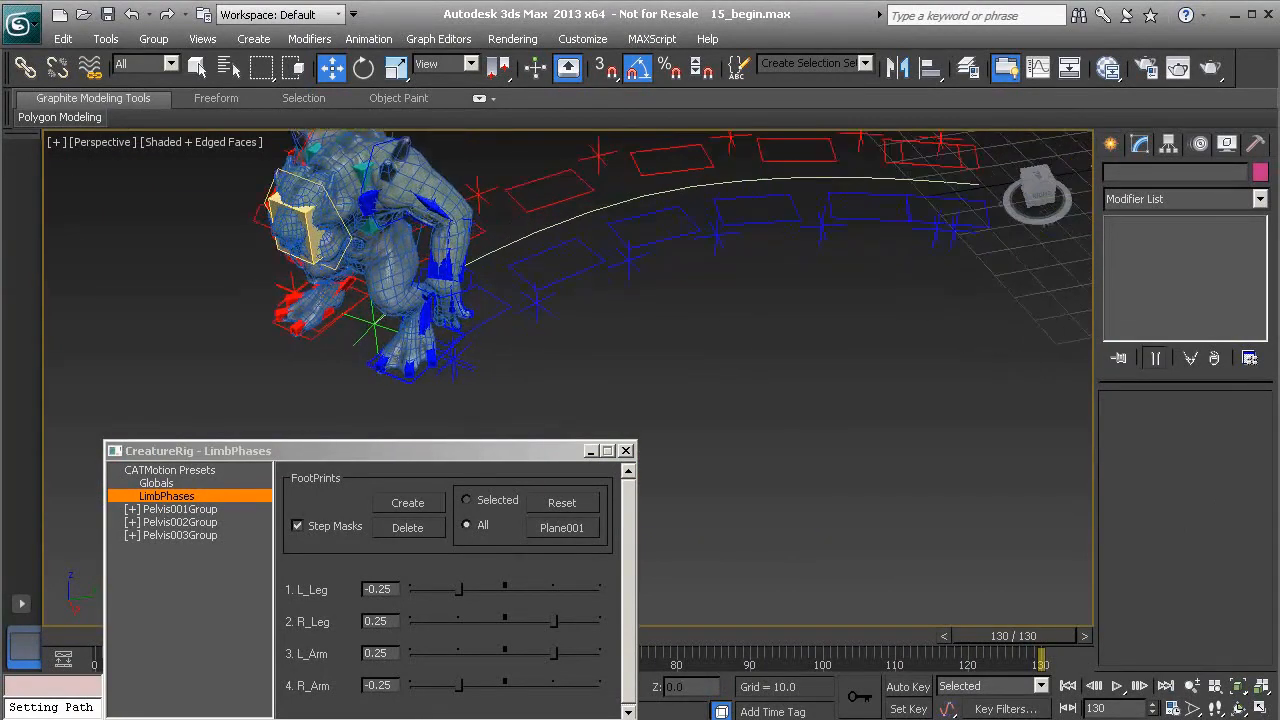
Scrub the walk back to frame 82 and shorten the timeline's end to frame 100
{"action": "middle_click_drag", "start_coordinate": [533, 296], "coordinate": [515, 343]}
{"action": "left_click_drag", "start_coordinate": [826, 660], "coordinate": [690, 648]}
{"action": "right_click_drag", "start_coordinate": [922, 662], "coordinate": [1068, 686], "text": "ctrl+alt"}
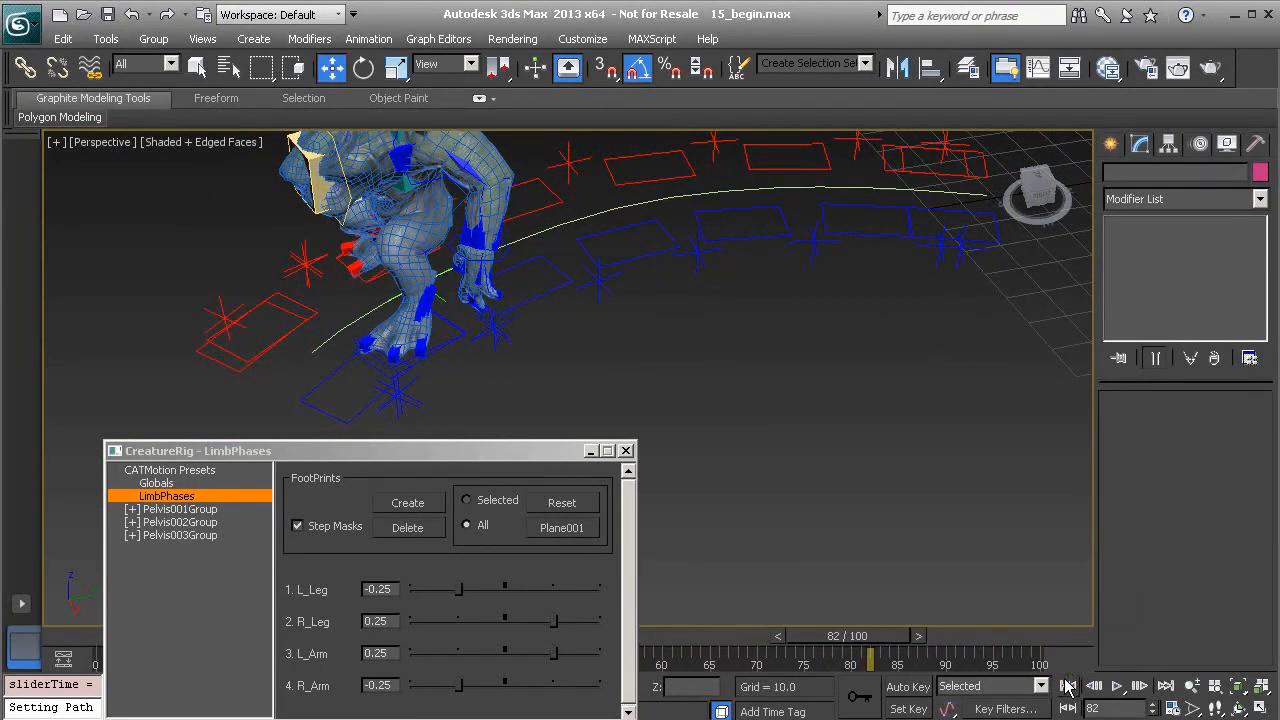
Try moving a single left-leg footprint by hand and scrub the walk back to frame 68
{"action": "middle_click_drag", "start_coordinate": [544, 311], "coordinate": [594, 354]}
{"action": "left_click", "coordinate": [583, 309]}
{"action": "left_click_drag", "start_coordinate": [598, 315], "coordinate": [626, 335]}
{"action": "left_click_drag", "start_coordinate": [880, 626], "coordinate": [752, 664]}
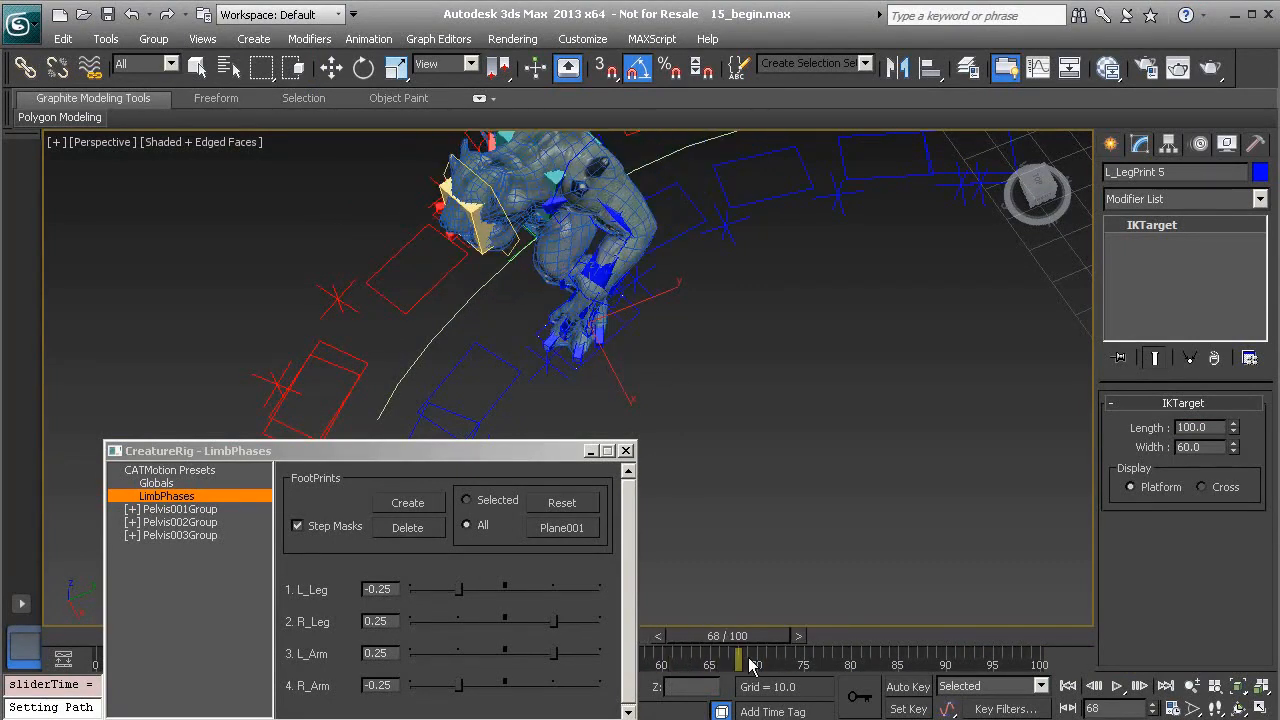
Delete all of the rig's footprints and scrub the walk forward to frame 82
{"action": "left_click", "coordinate": [408, 526]}
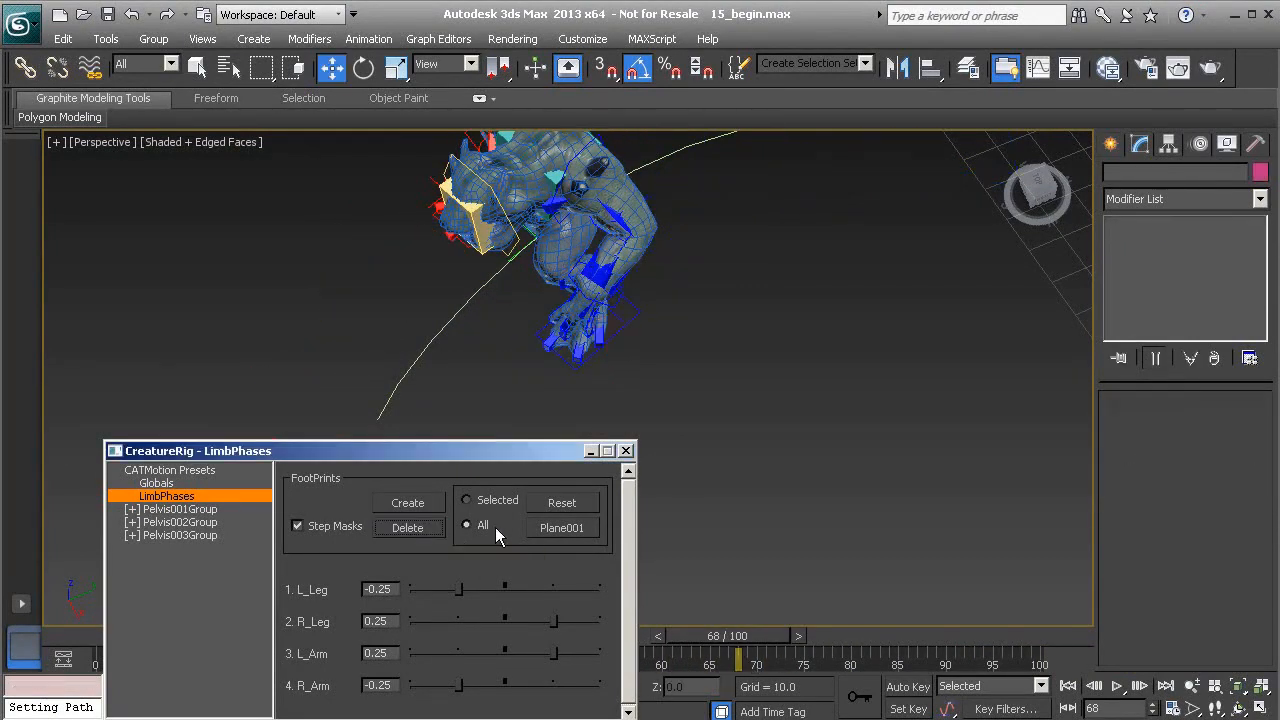
{"action": "left_click_drag", "start_coordinate": [776, 648], "coordinate": [869, 662]}
{"action": "key", "text": "w"}
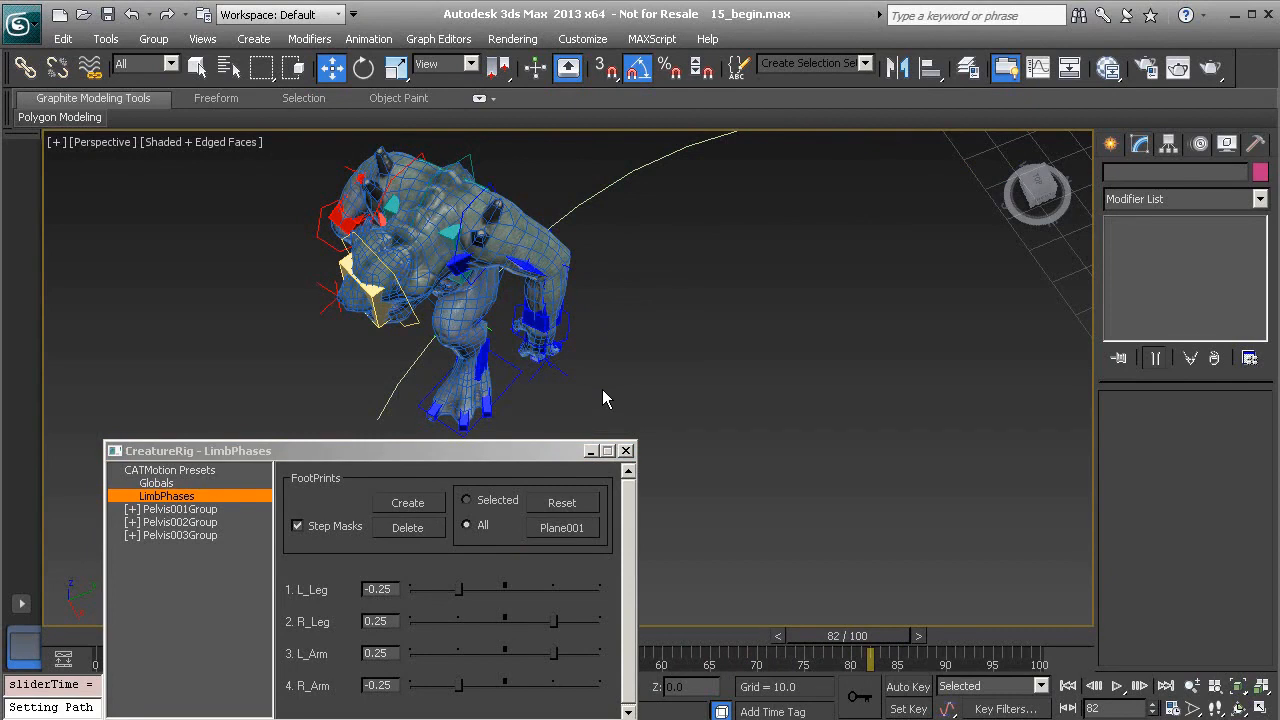
Create a new set of footprints along the path and refresh the walk at frame 82
{"action": "left_click", "coordinate": [416, 503]}
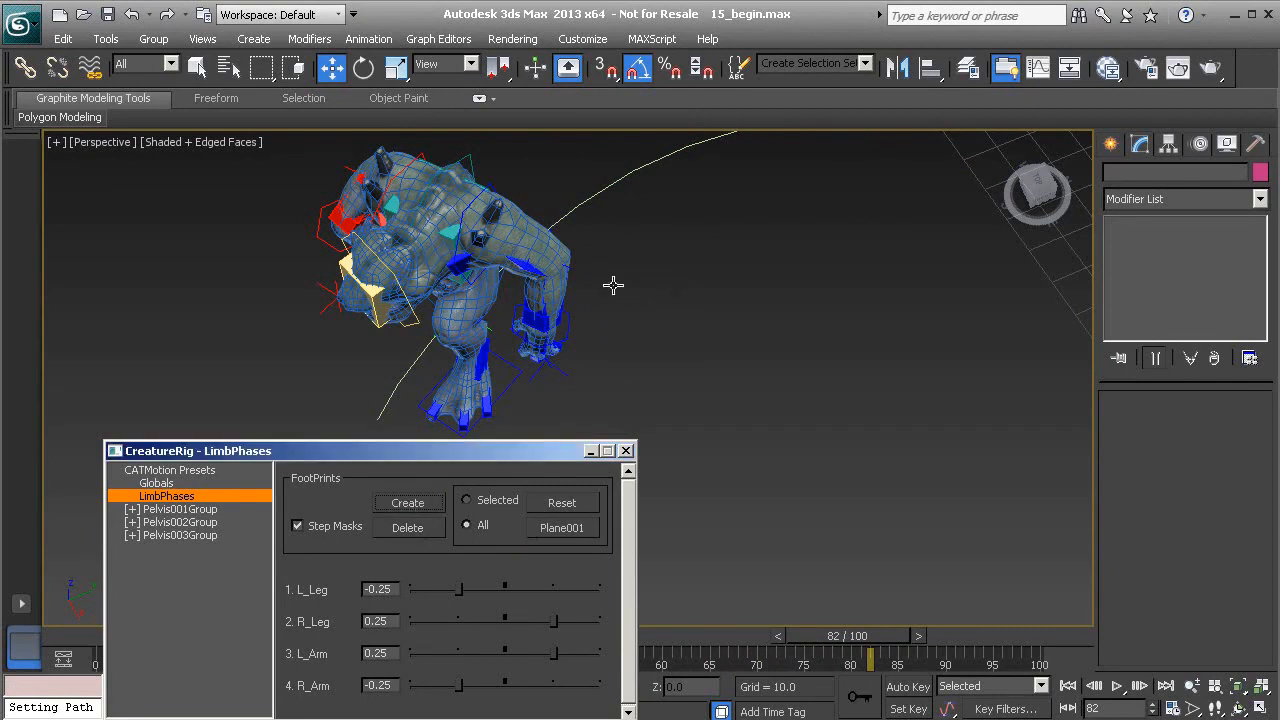
{"action": "mouse_move", "coordinate": [865, 634]}
{"action": "left_mouse_down"}
{"action": "mouse_move", "coordinate": [690, 636]}
{"action": "mouse_move", "coordinate": [920, 640]}
{"action": "mouse_move", "coordinate": [768, 652]}
{"action": "mouse_move", "coordinate": [870, 652]}
{"action": "left_mouse_up"}
{"action": "key", "text": "w"}
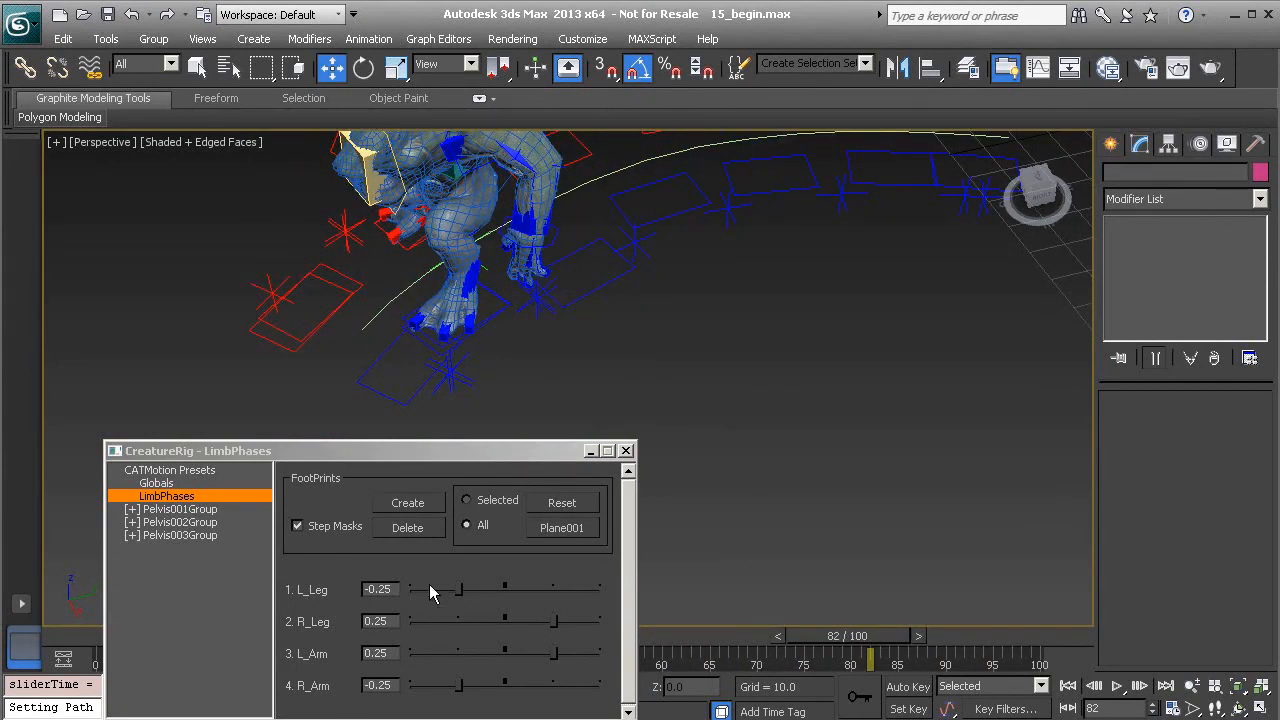
Try shifting the L_Leg phase to -0.177 and the R_Leg phase to -0.019
{"action": "left_click_drag", "start_coordinate": [501, 453], "coordinate": [513, 413]}
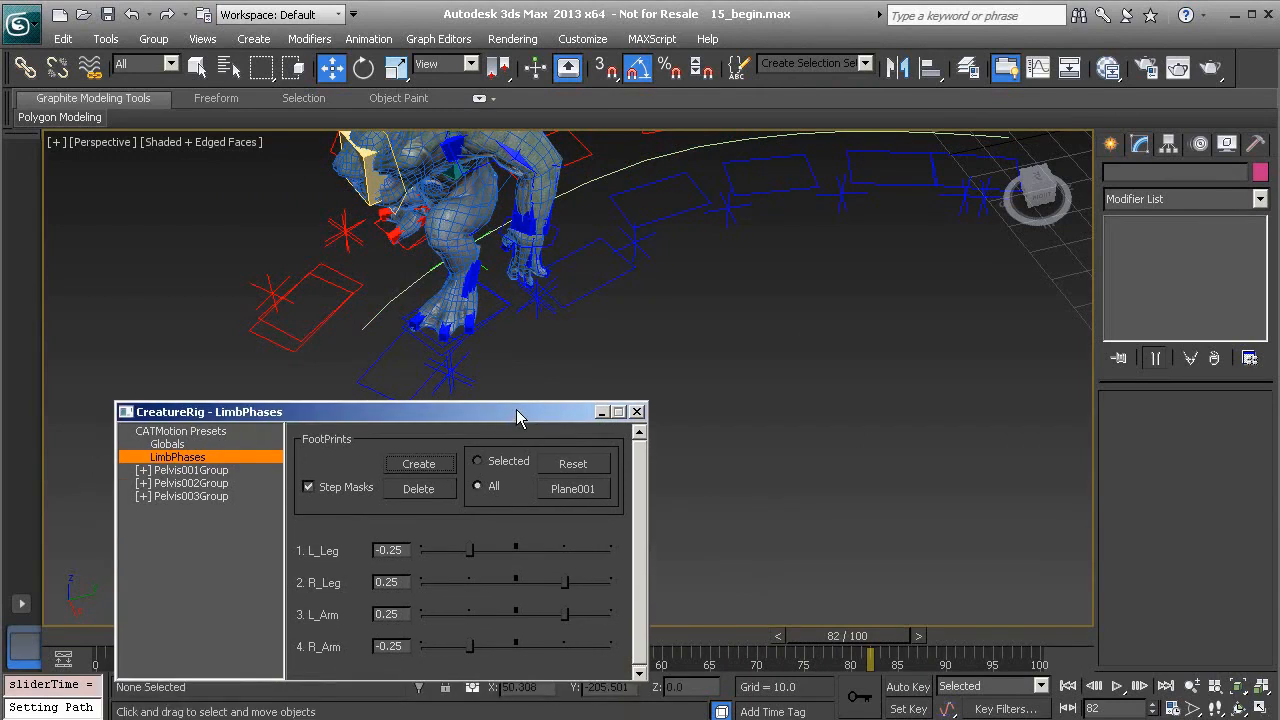
{"action": "mouse_move", "coordinate": [471, 550]}
{"action": "left_mouse_down"}
{"action": "mouse_move", "coordinate": [484, 550]}
{"action": "mouse_move", "coordinate": [430, 550]}
{"action": "mouse_move", "coordinate": [484, 550]}
{"action": "left_mouse_up"}
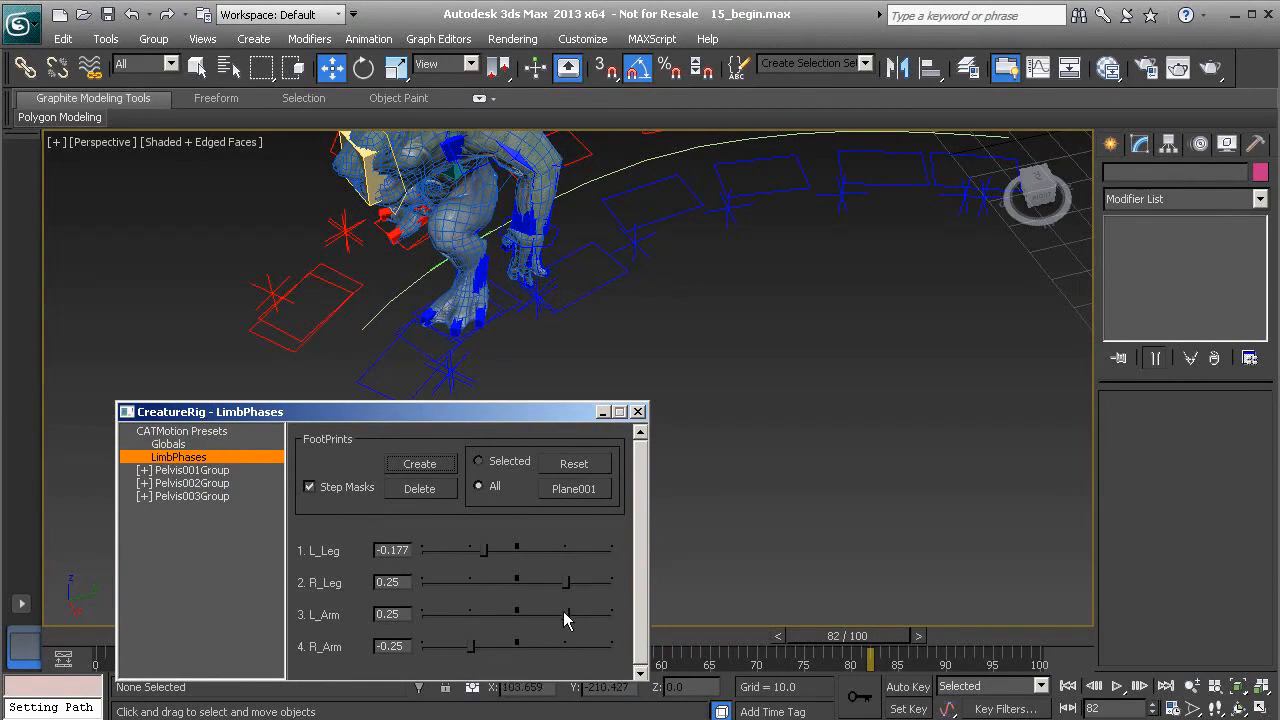
{"action": "left_click_drag", "start_coordinate": [566, 581], "coordinate": [514, 582]}
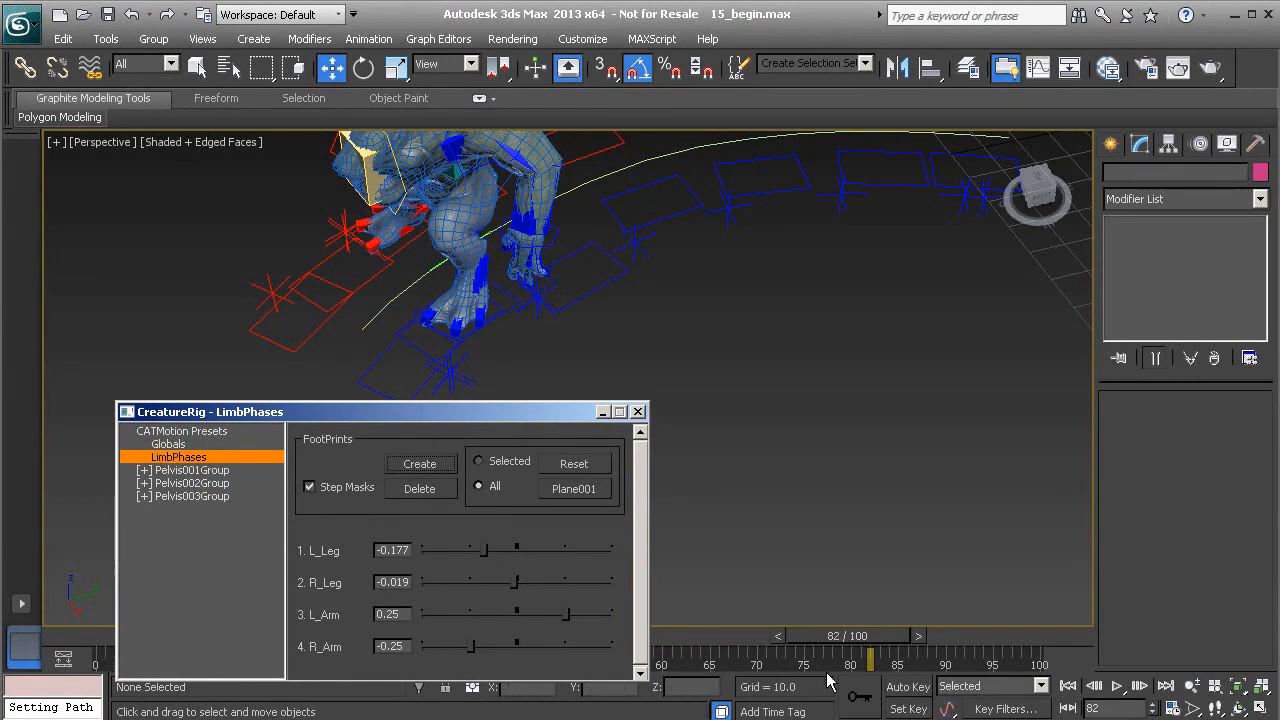
Try an L_Leg phase of -0.241 and an R_Leg phase of -0.331, scrubbing the walk back to frame 66
{"action": "left_click_drag", "start_coordinate": [880, 639], "coordinate": [786, 676]}
{"action": "key", "text": "w"}
{"action": "mouse_move", "coordinate": [777, 507]}
{"action": "middle_mouse_down"}
{"action": "mouse_move", "coordinate": [809, 549]}
{"action": "mouse_move", "coordinate": [760, 525]}
{"action": "middle_mouse_up"}
{"action": "left_click_drag", "start_coordinate": [515, 583], "coordinate": [454, 573]}
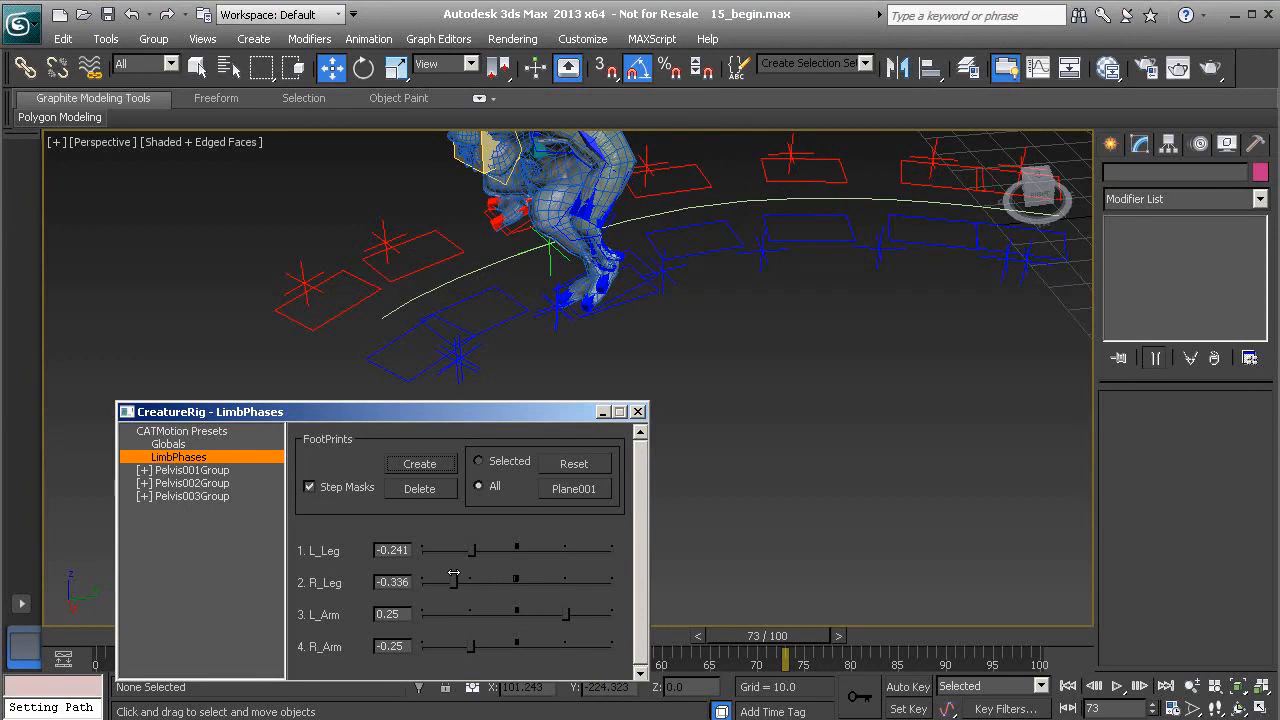
{"action": "left_click_drag", "start_coordinate": [772, 638], "coordinate": [705, 670]}
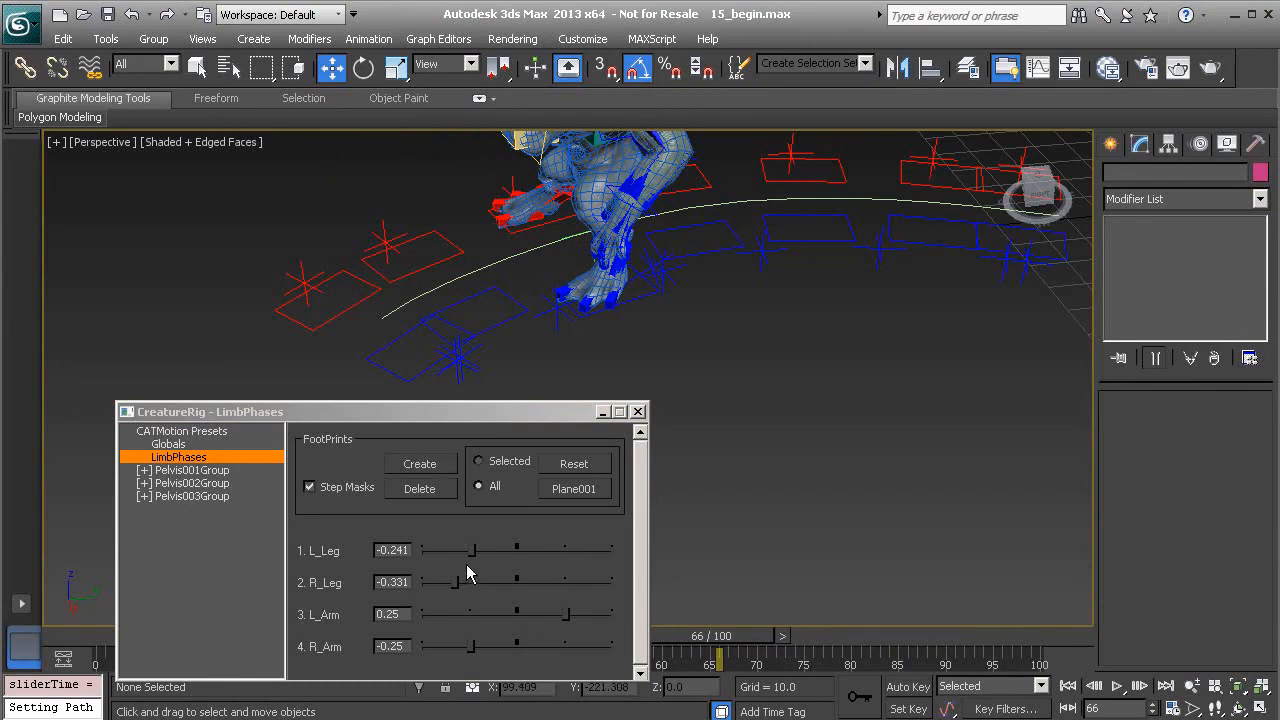
Set the L_Leg phase to 0.25 and the R_Leg phase to -0.25, and scrub the walk to frame 91
{"action": "double_click", "coordinate": [404, 551]}
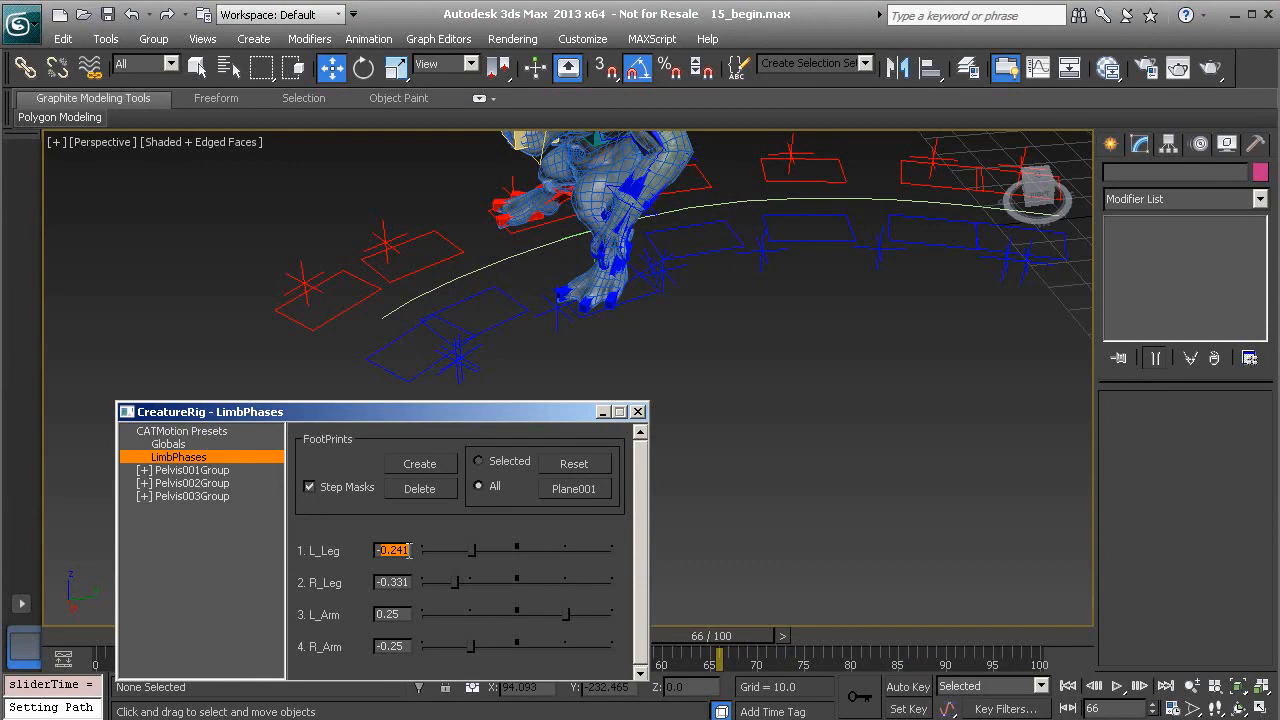
{"action": "key", "text": "Return"}
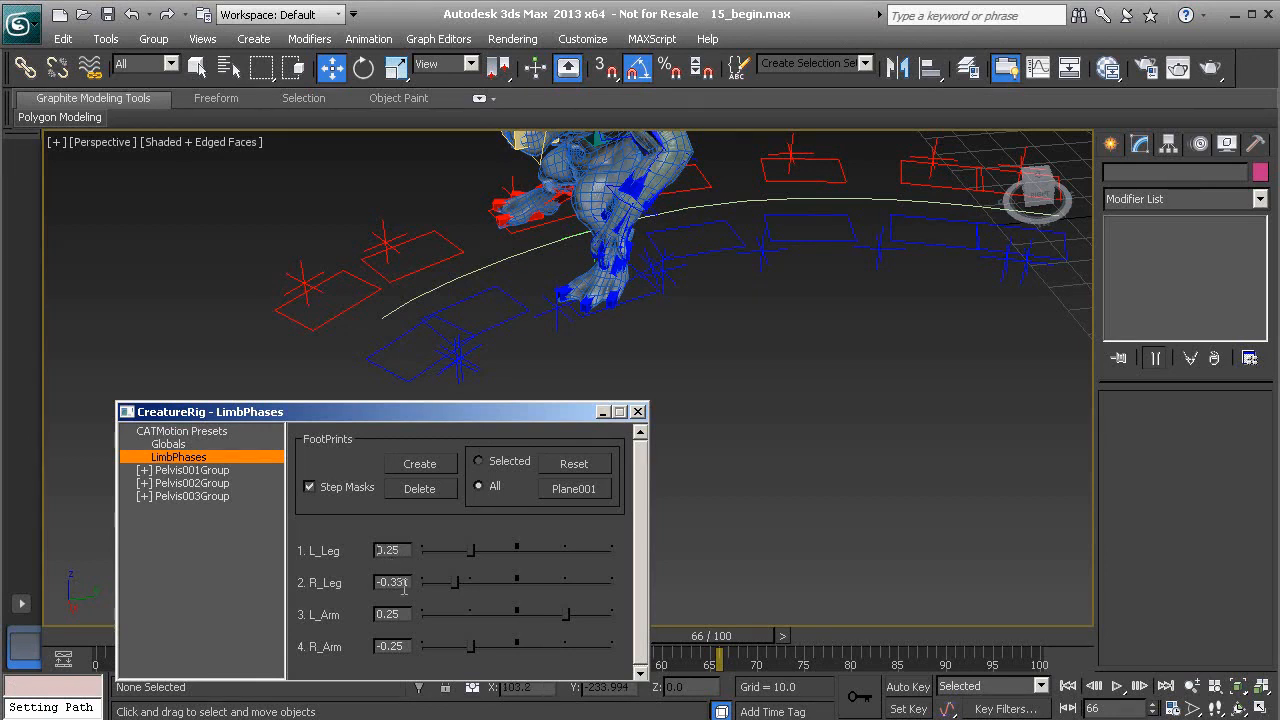
{"action": "left_click", "coordinate": [404, 585]}
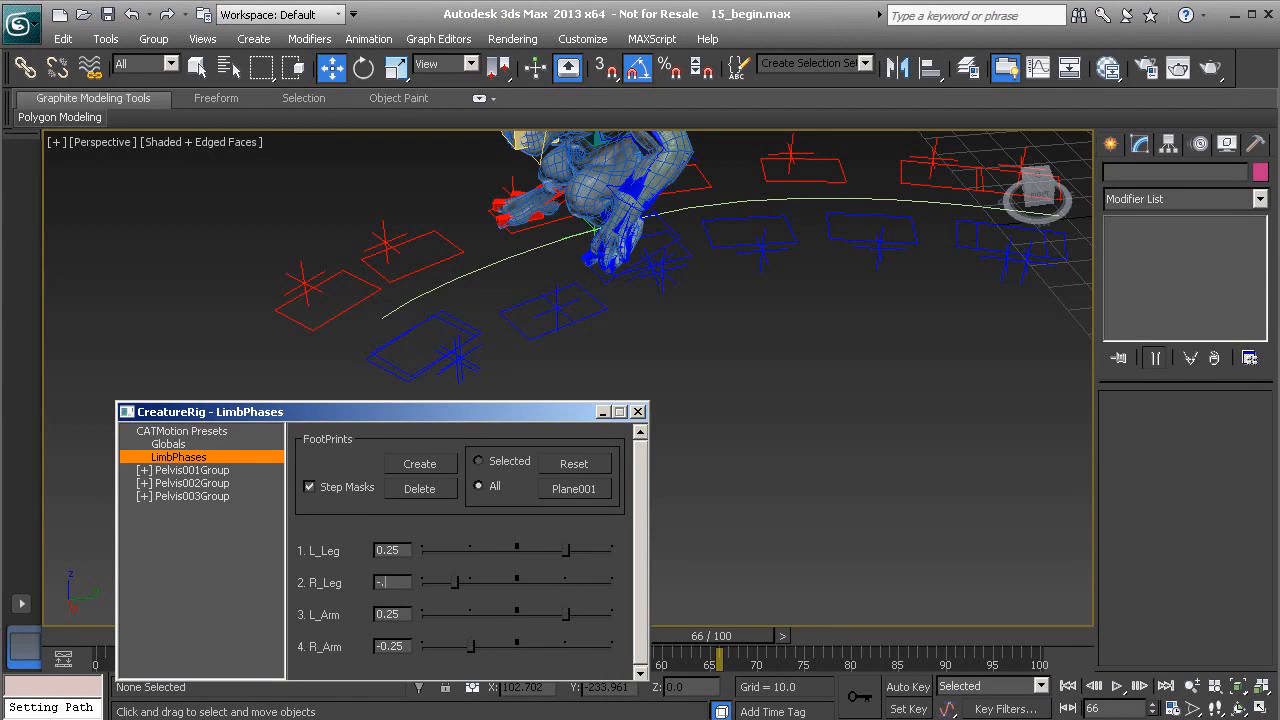
{"action": "key", "text": "Return"}
{"action": "left_click_drag", "start_coordinate": [743, 631], "coordinate": [975, 688]}
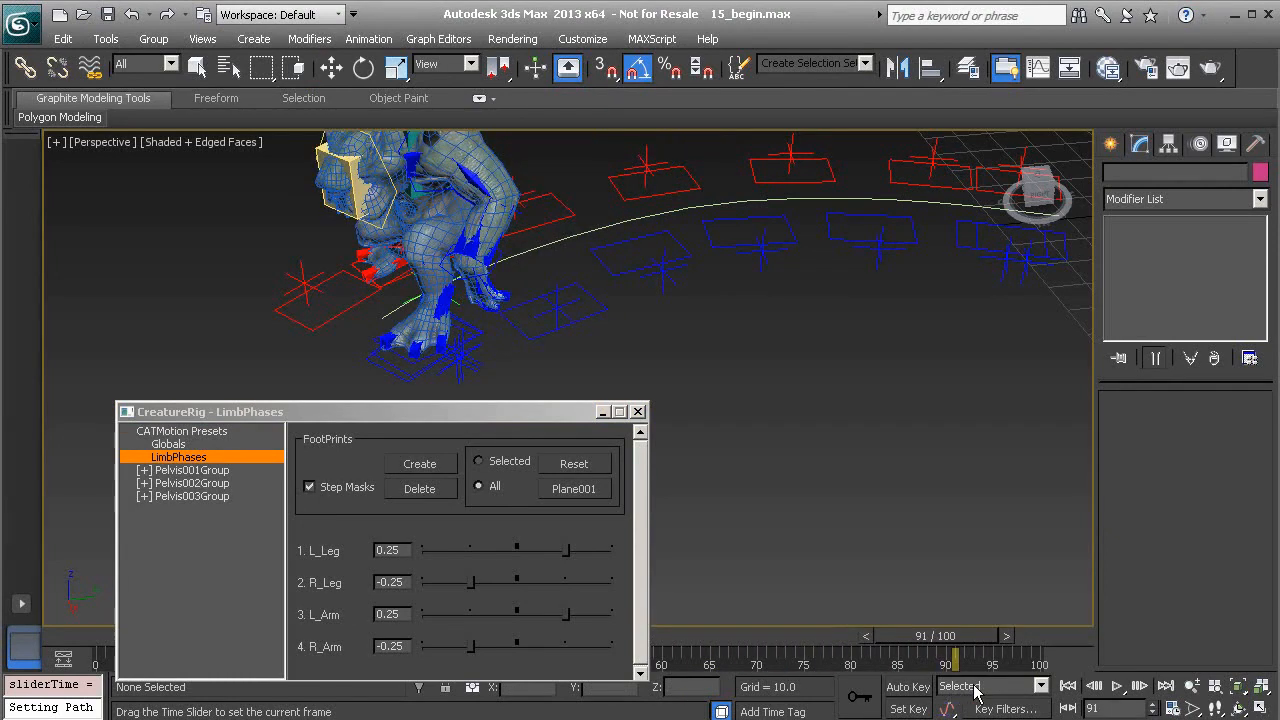
{"action": "key", "text": "w"}
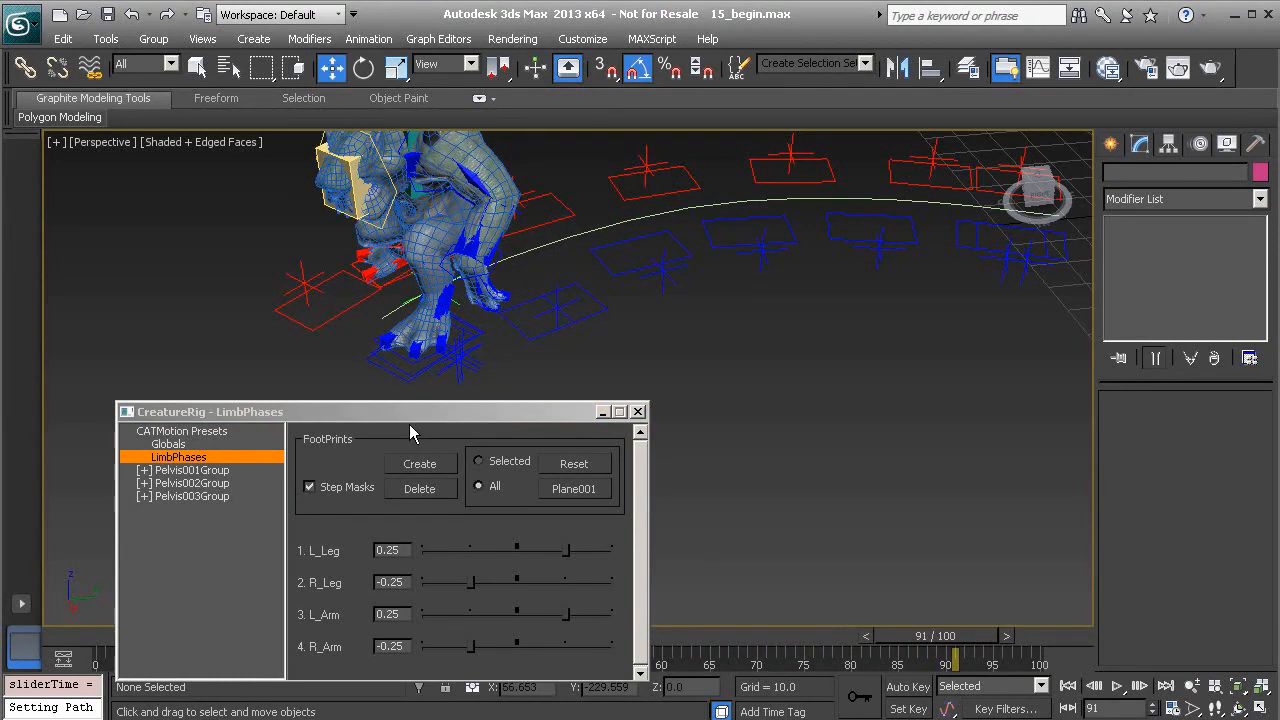
Show the Roll curve of Pelvis001 and orbit to a front view of the creature's hips
{"action": "left_click_drag", "start_coordinate": [419, 413], "coordinate": [508, 358]}
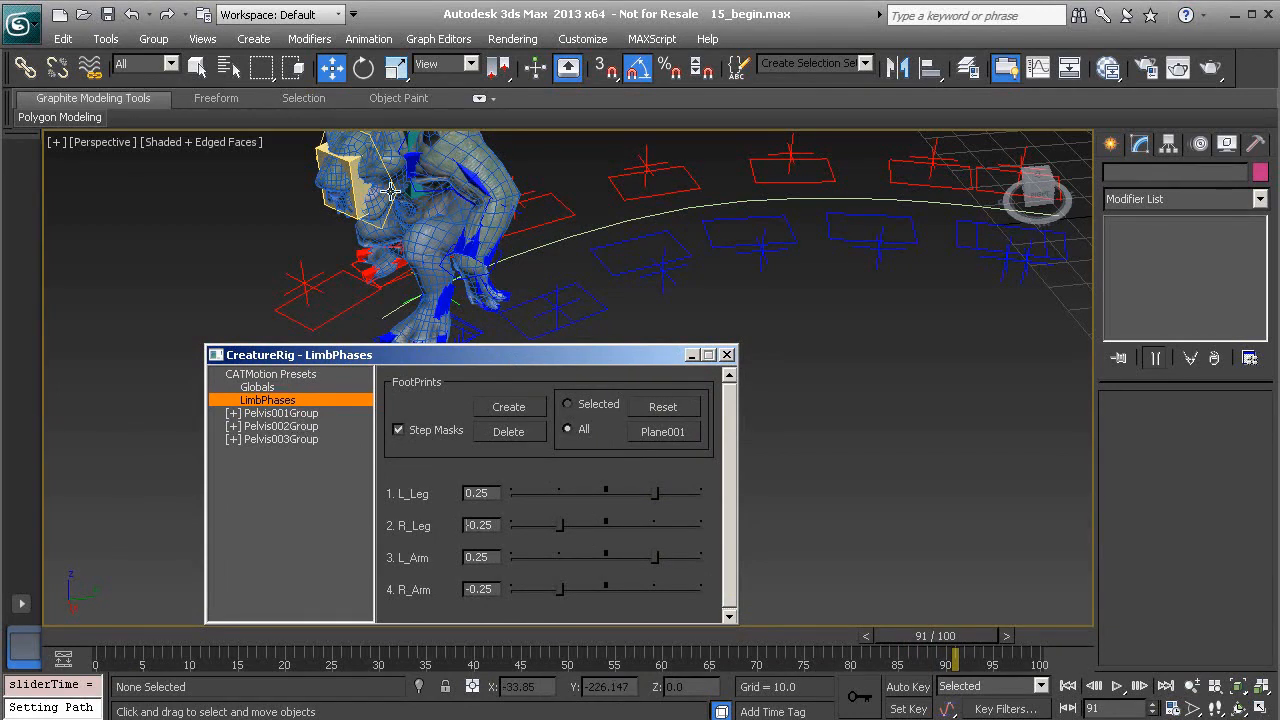
{"action": "mouse_move", "coordinate": [509, 237]}
{"action": "middle_mouse_down", "text": "alt"}
{"action": "mouse_move", "coordinate": [471, 229]}
{"action": "mouse_move", "coordinate": [489, 238]}
{"action": "middle_mouse_up", "text": "alt"}
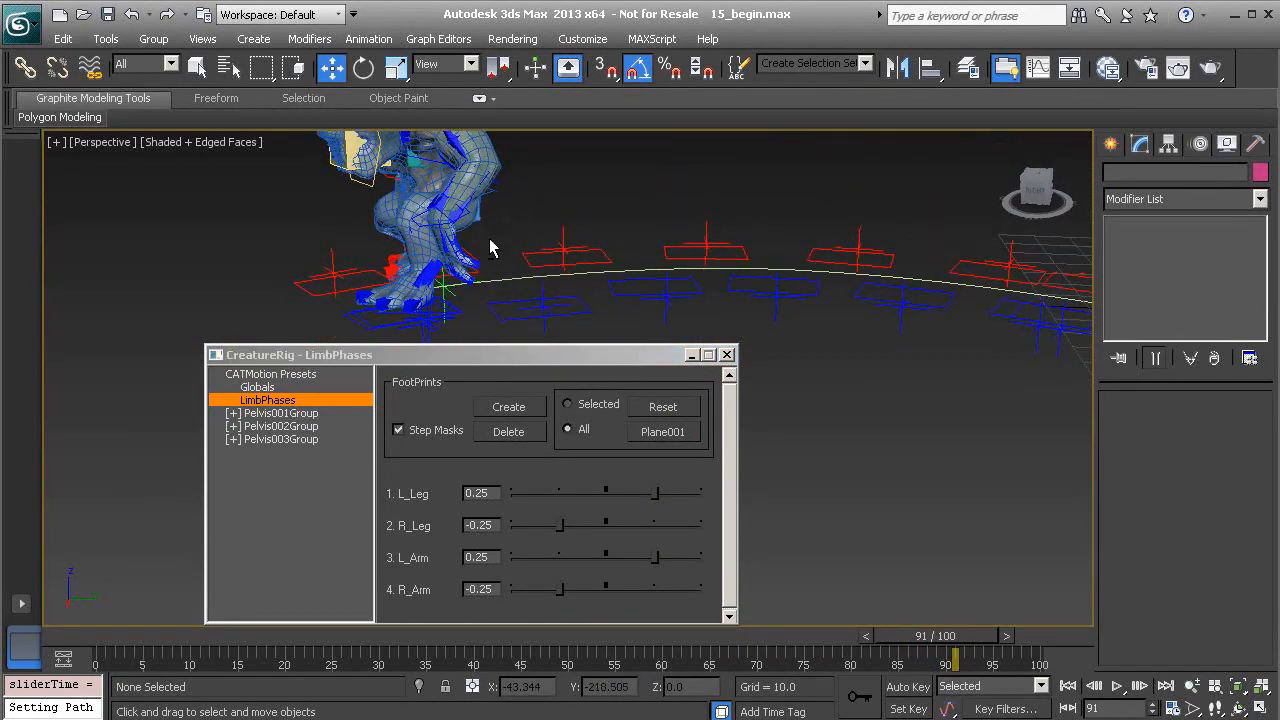
{"action": "left_click", "coordinate": [233, 413]}
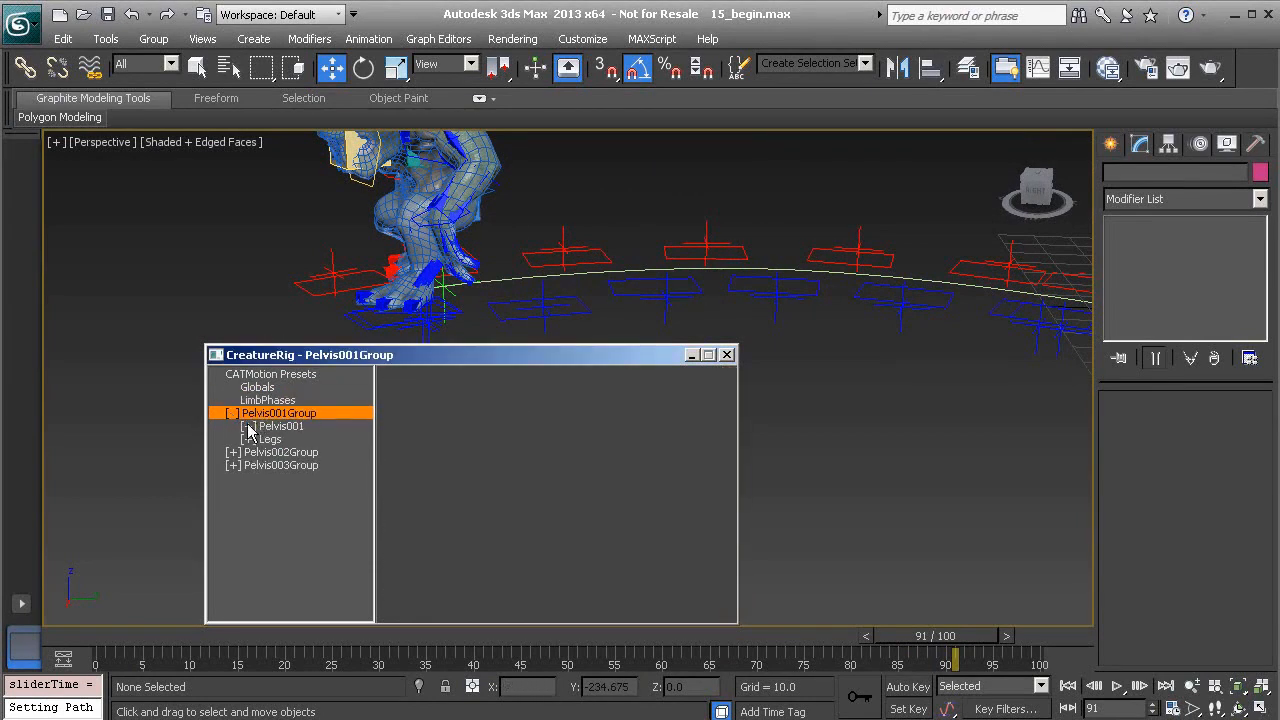
{"action": "left_click", "coordinate": [248, 427]}
{"action": "left_click", "coordinate": [280, 452]}
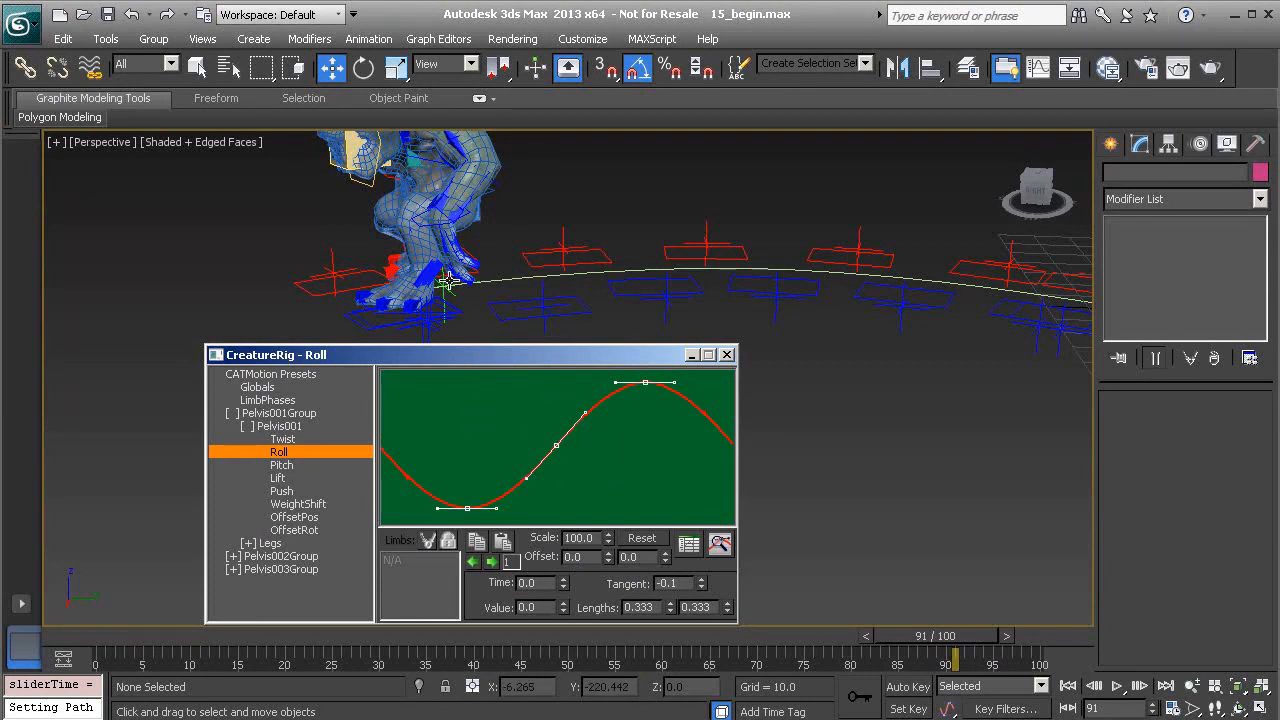
{"action": "mouse_move", "coordinate": [556, 270]}
{"action": "middle_mouse_down", "text": "alt"}
{"action": "mouse_move", "coordinate": [568, 296]}
{"action": "mouse_move", "coordinate": [516, 290]}
{"action": "mouse_move", "coordinate": [594, 290]}
{"action": "mouse_move", "coordinate": [562, 294]}
{"action": "middle_mouse_up", "text": "alt"}
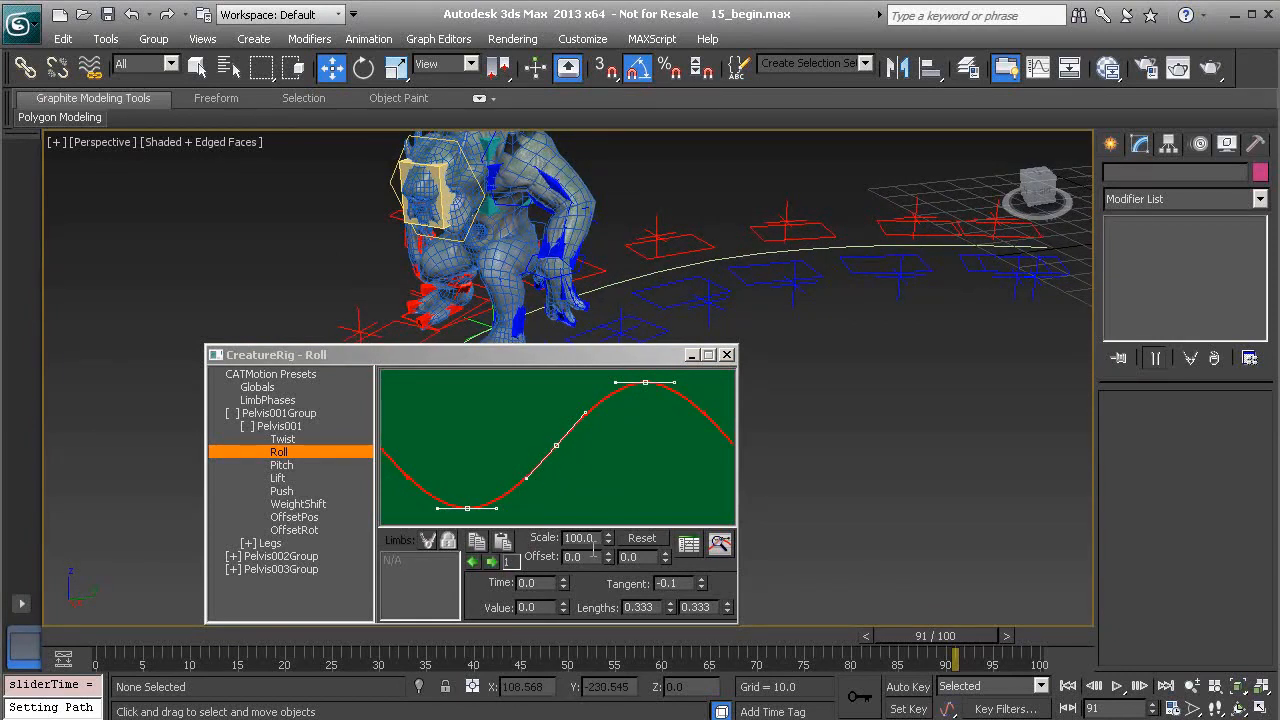
Try scaling down the pelvis Roll curve, check the pose at frame 89, and reset the curve
{"action": "left_click_drag", "start_coordinate": [614, 540], "coordinate": [507, 591]}
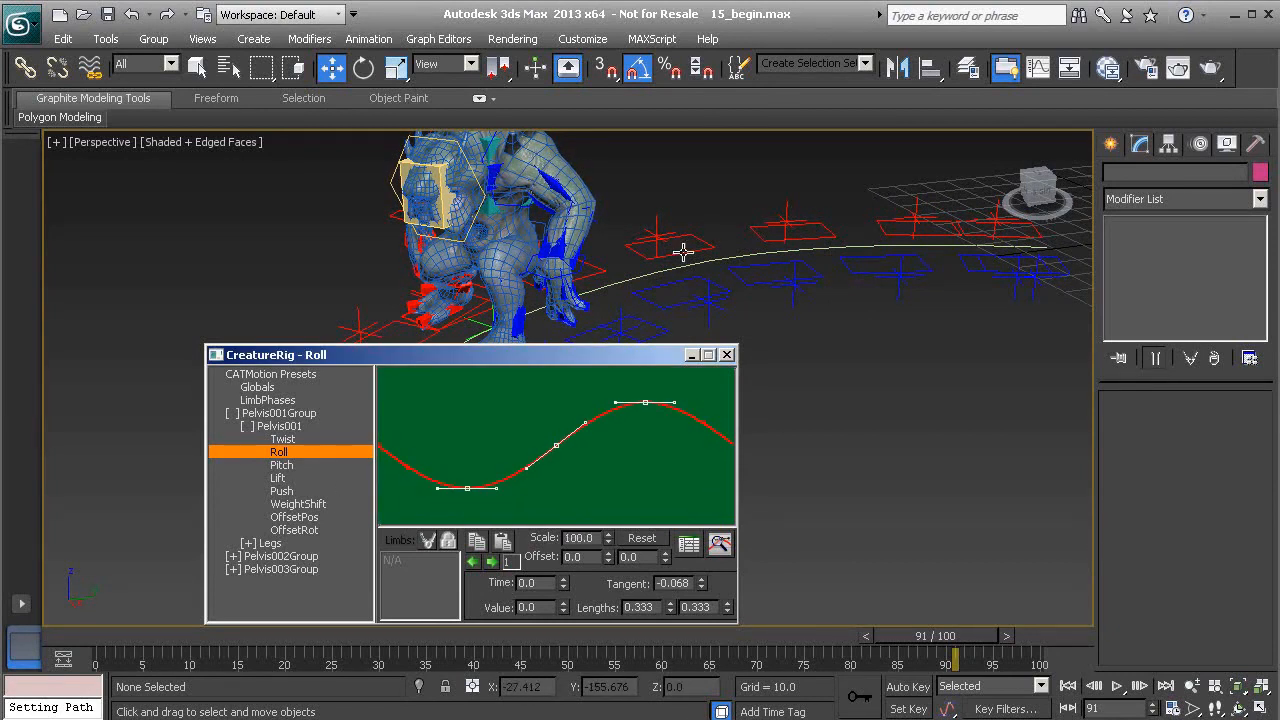
{"action": "mouse_move", "coordinate": [936, 636]}
{"action": "left_mouse_down"}
{"action": "mouse_move", "coordinate": [800, 636]}
{"action": "mouse_move", "coordinate": [912, 636]}
{"action": "left_mouse_up"}
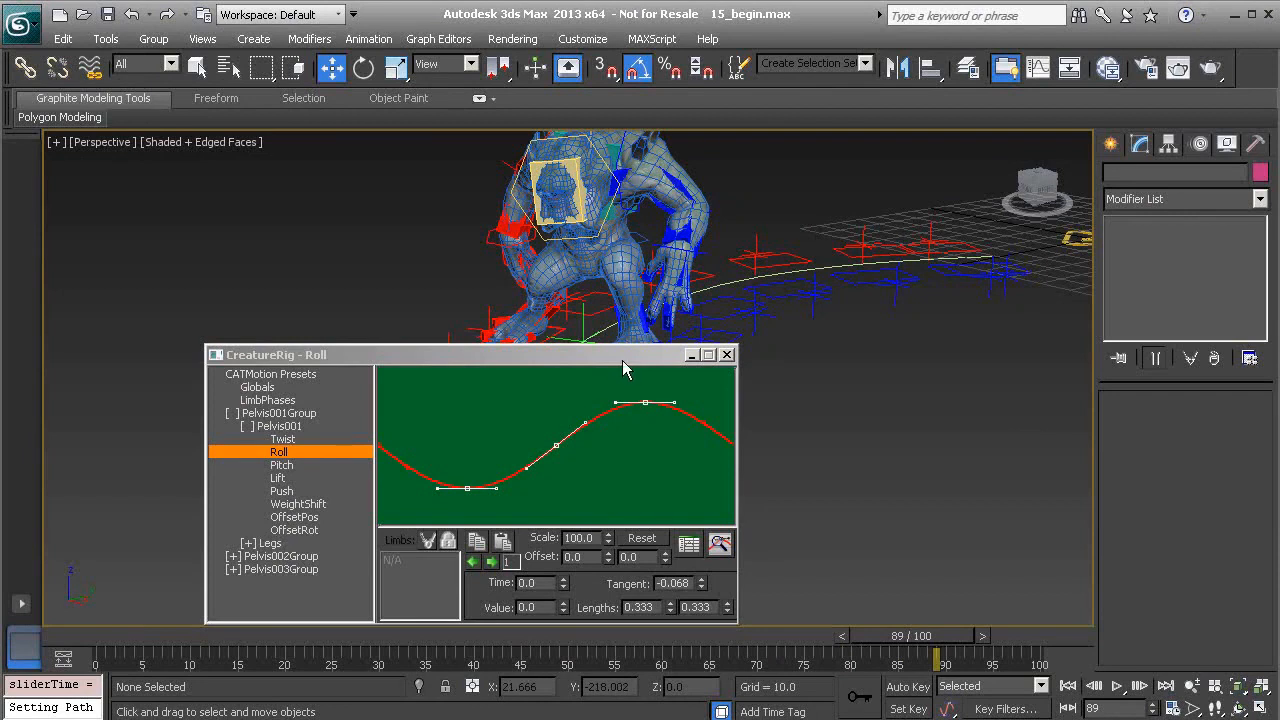
{"action": "left_click", "coordinate": [642, 537]}
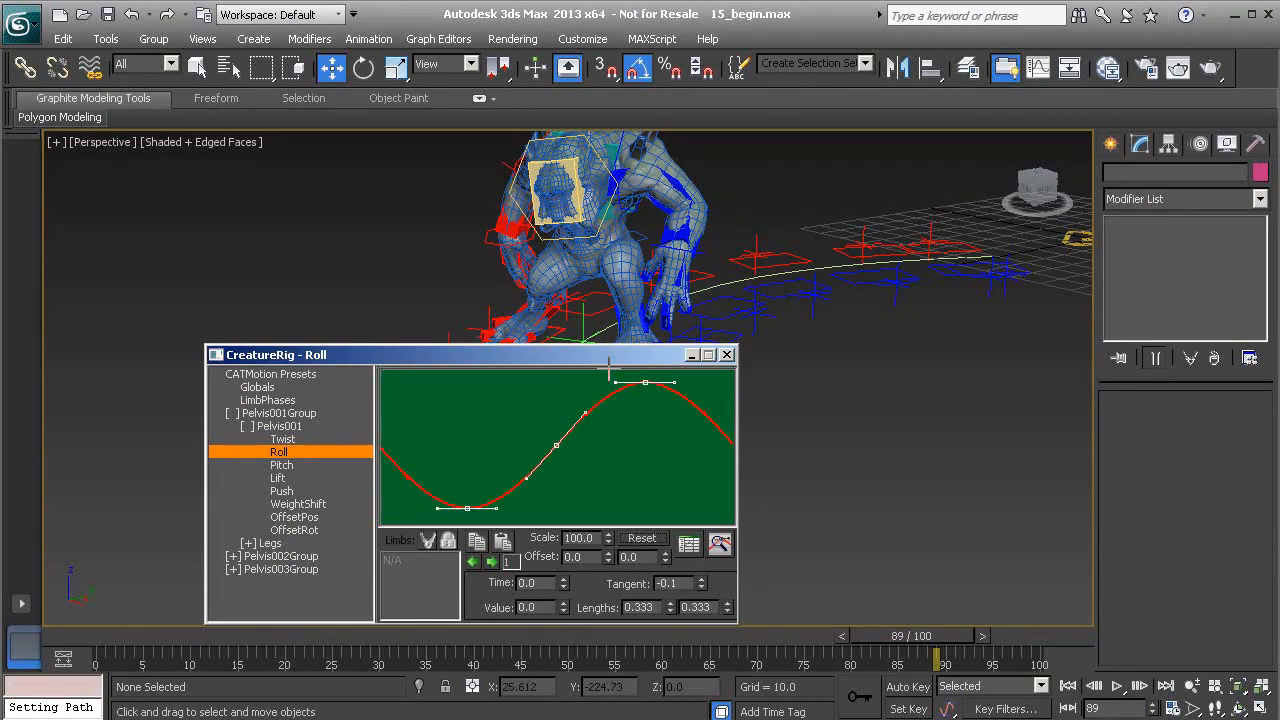
View the pelvis Roll curve in the CATMotion Tracks editor and close that window
{"action": "left_click", "coordinate": [689, 545]}
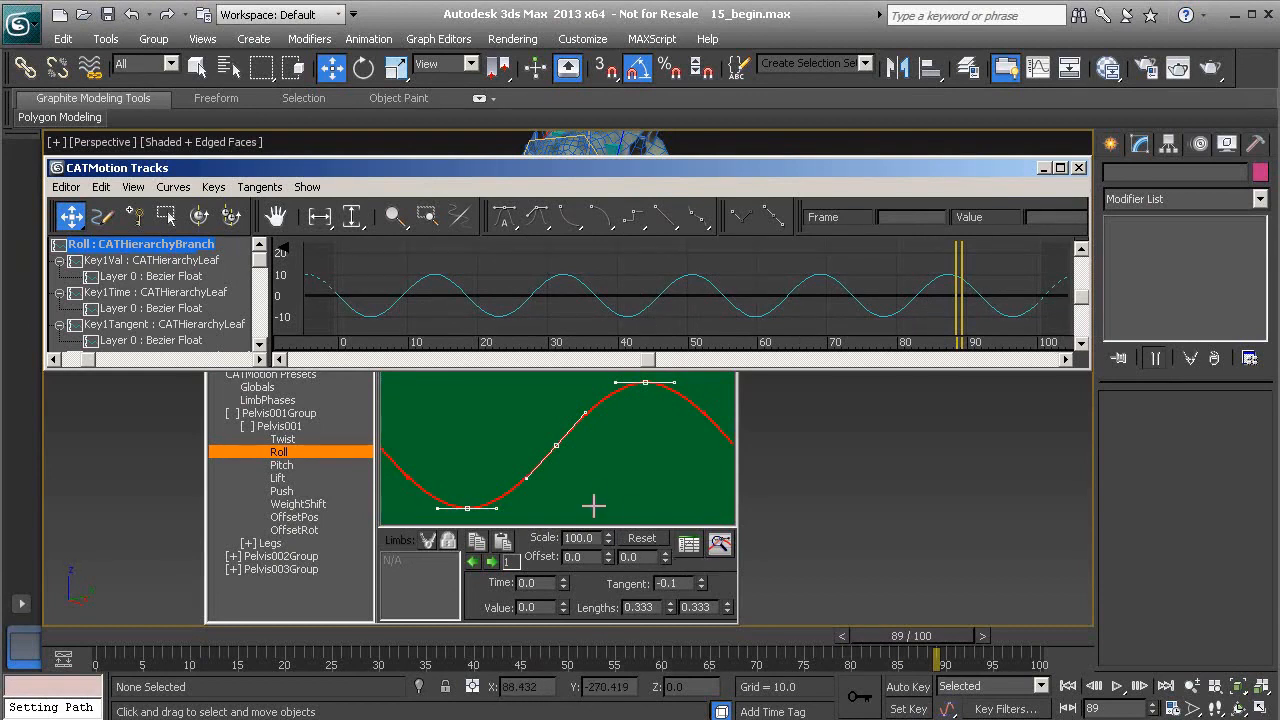
{"action": "left_click", "coordinate": [1079, 168]}
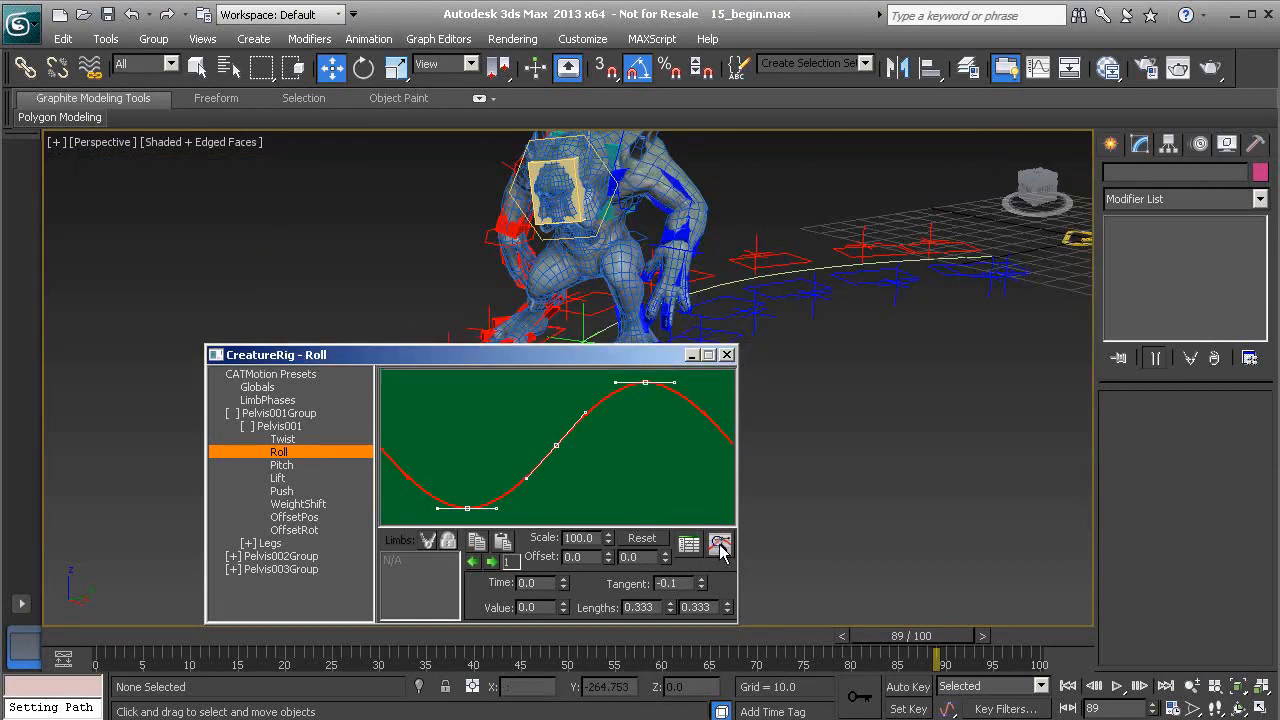
Try offsetting the pelvis Roll curve by 7.1 in time and -0.5 in value, scrub to frame 94, and reset the curve
{"action": "left_click_drag", "start_coordinate": [611, 561], "coordinate": [609, 499]}
{"action": "left_click_drag", "start_coordinate": [667, 561], "coordinate": [652, 515]}
{"action": "left_click_drag", "start_coordinate": [935, 657], "coordinate": [983, 656]}
{"action": "key", "text": "w"}
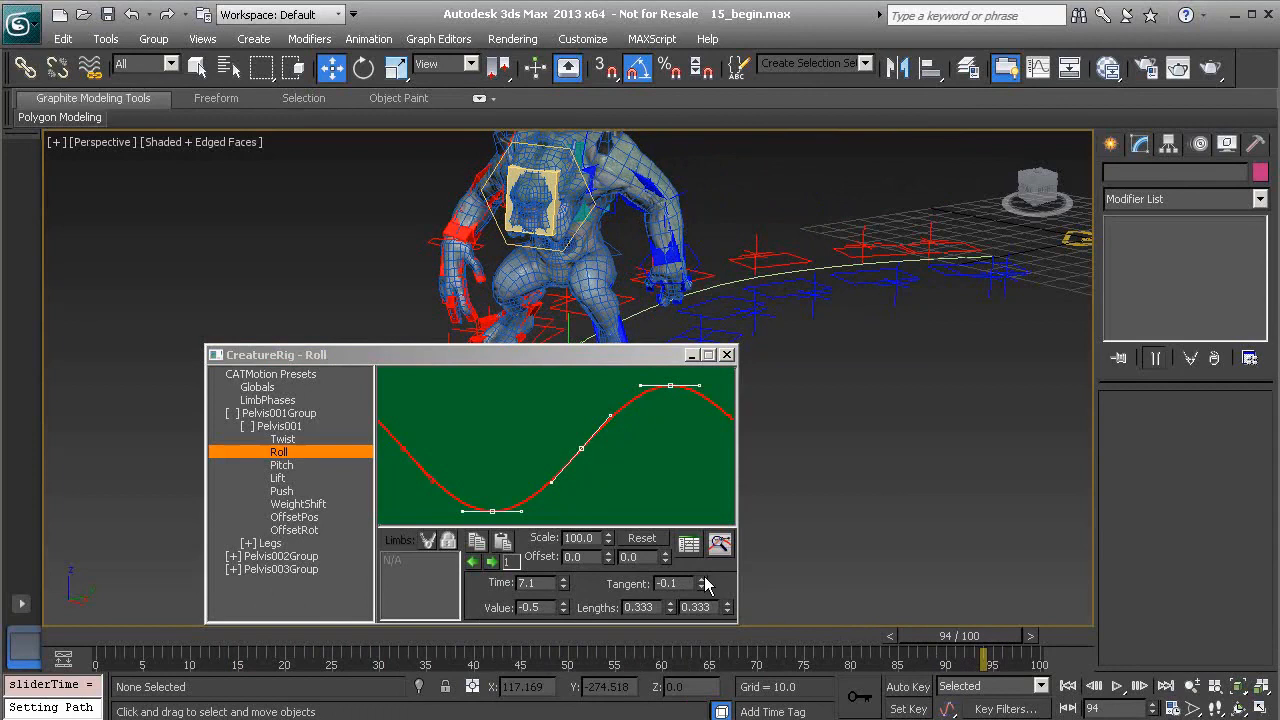
{"action": "left_click", "coordinate": [644, 541]}
Try adjusting the time of the pelvis Roll curve's first key and undo the change
{"action": "left_click", "coordinate": [564, 587]}
{"action": "mouse_move", "coordinate": [563, 523]}
{"action": "left_mouse_down"}
{"action": "mouse_move", "coordinate": [563, 457]}
{"action": "mouse_move", "coordinate": [560, 648]}
{"action": "mouse_move", "coordinate": [577, 391]}
{"action": "mouse_move", "coordinate": [571, 511]}
{"action": "left_mouse_up"}
{"action": "key", "text": "ctrl+z"}
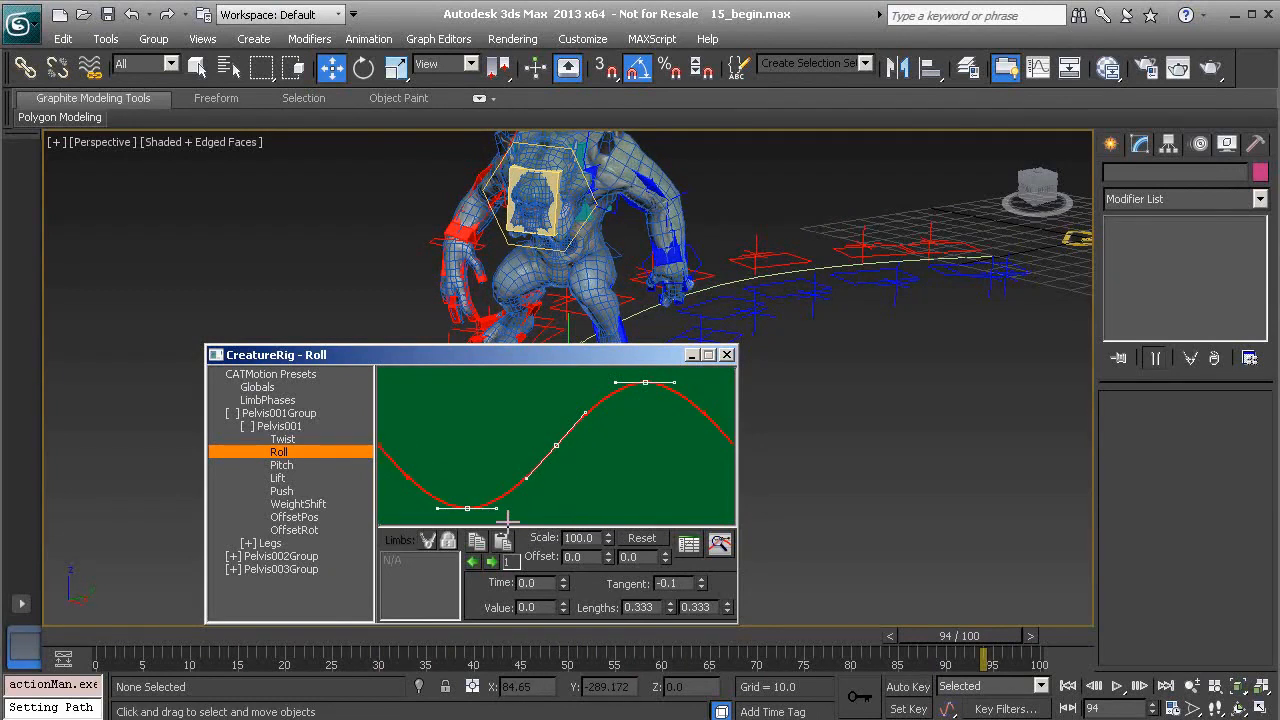
On the pelvis Roll curve's third key, try a value of -4.8 and undo it, and change the tangent to -0.19
{"action": "left_click", "coordinate": [491, 562]}
{"action": "left_click", "coordinate": [491, 562]}
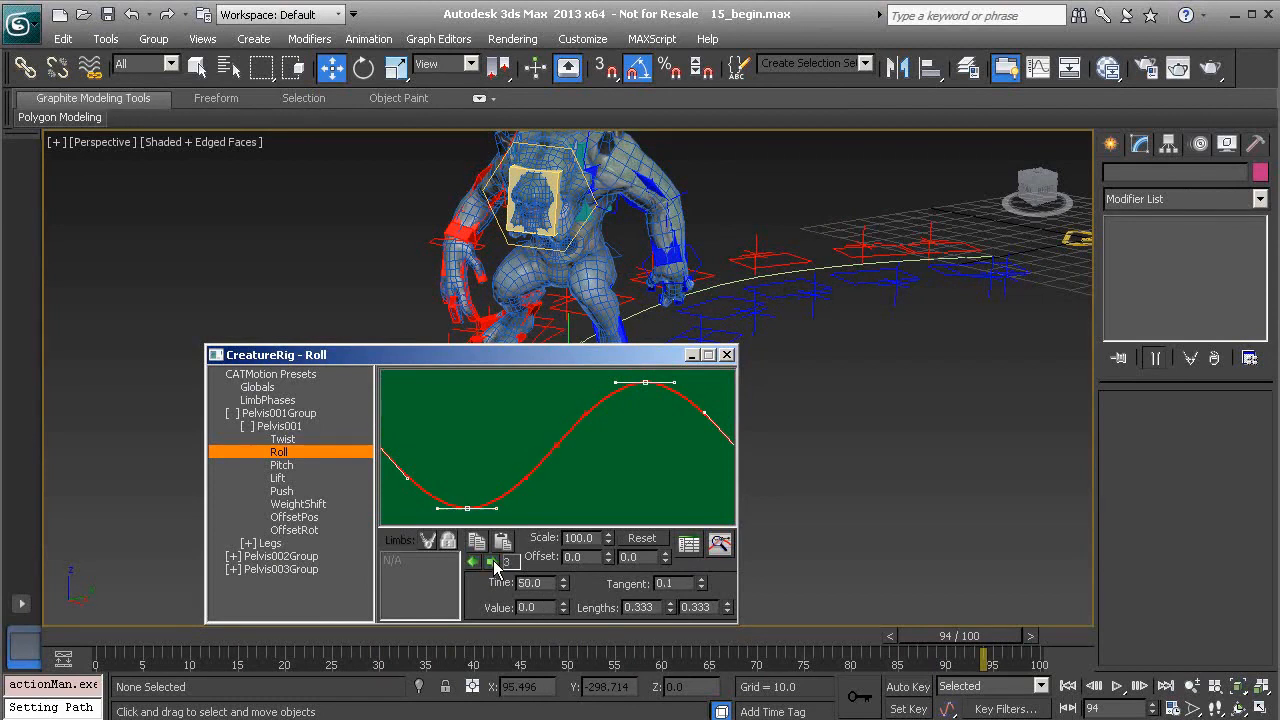
{"action": "left_click_drag", "start_coordinate": [565, 588], "coordinate": [555, 490]}
{"action": "left_click_drag", "start_coordinate": [567, 665], "coordinate": [541, 652]}
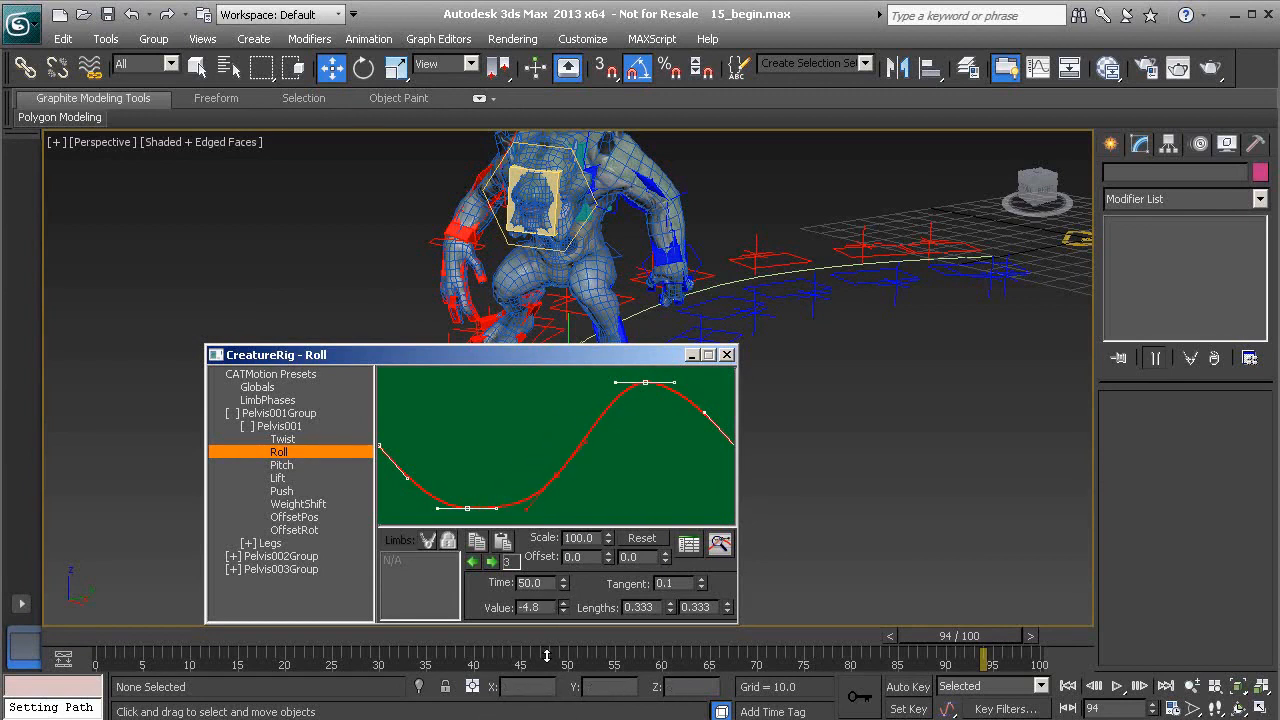
{"action": "key", "text": "ctrl+z"}
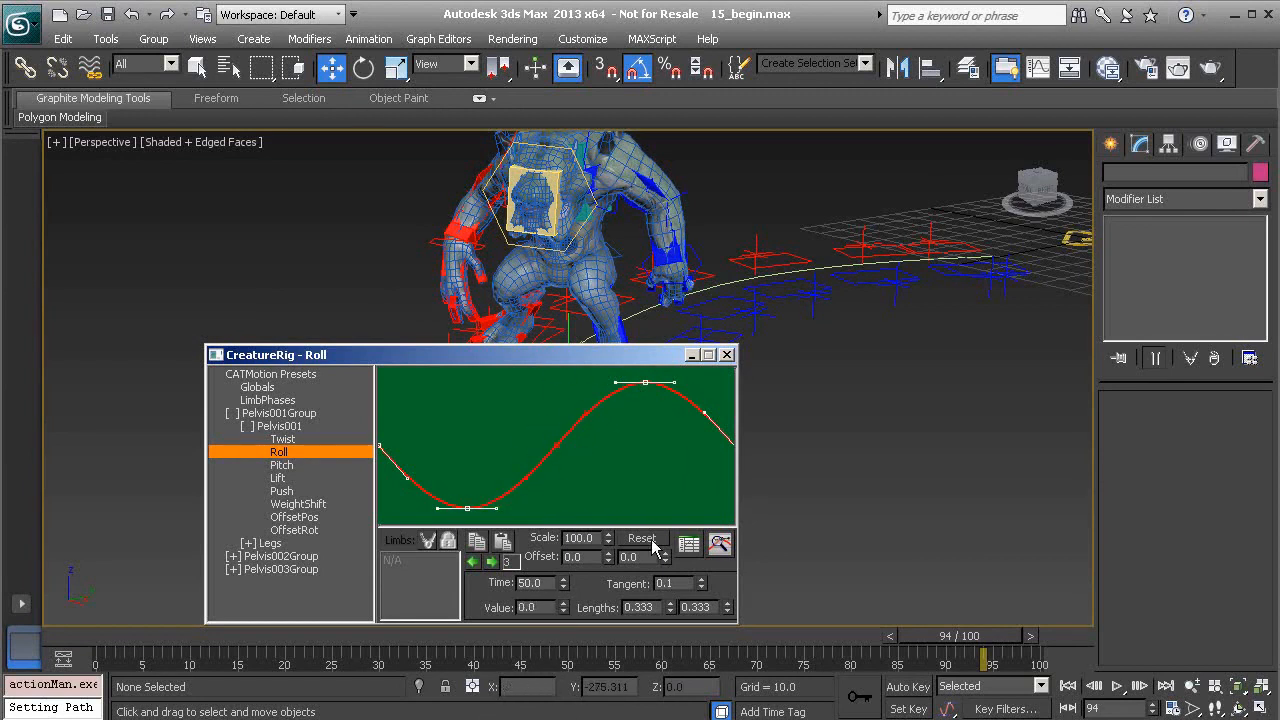
{"action": "left_click_drag", "start_coordinate": [701, 584], "coordinate": [705, 609]}
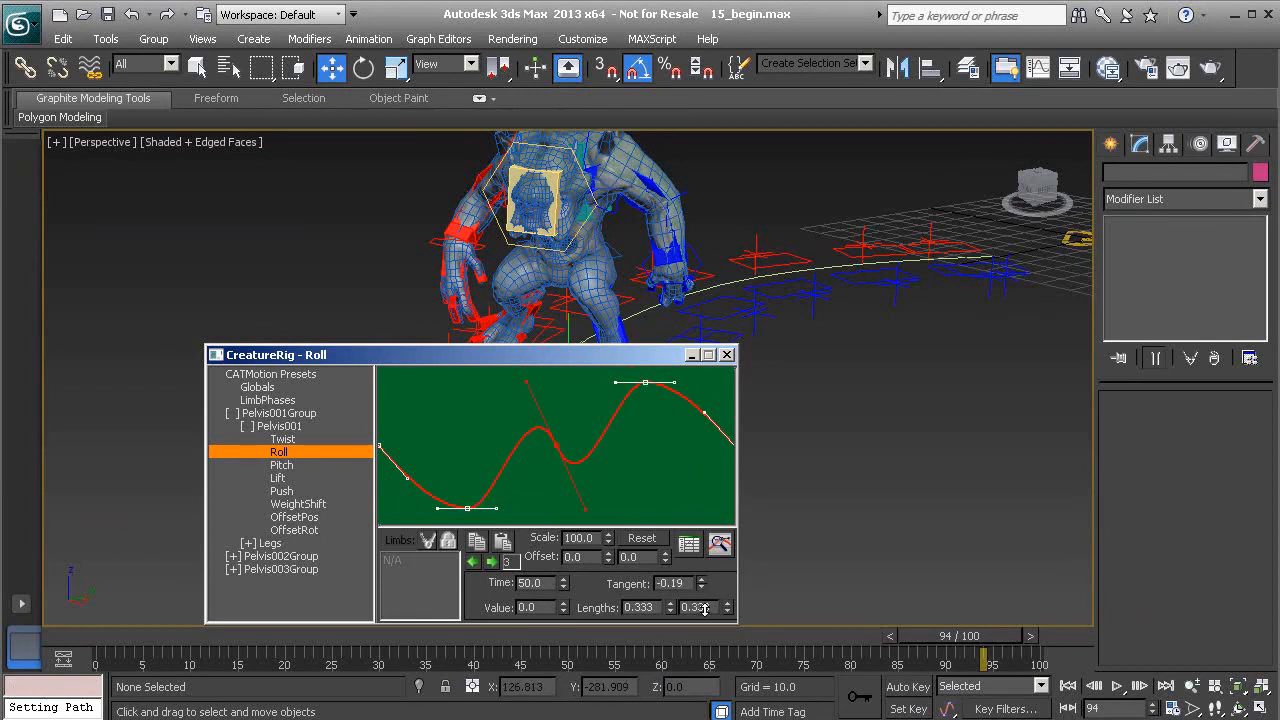
Try a zero tangent on the pelvis Roll curve's third key, preview the walk up to frame 62, and reset the curve
{"action": "mouse_move", "coordinate": [983, 650]}
{"action": "left_mouse_down"}
{"action": "mouse_move", "coordinate": [480, 646]}
{"action": "mouse_move", "coordinate": [978, 633]}
{"action": "left_mouse_up"}
{"action": "key", "text": "w"}
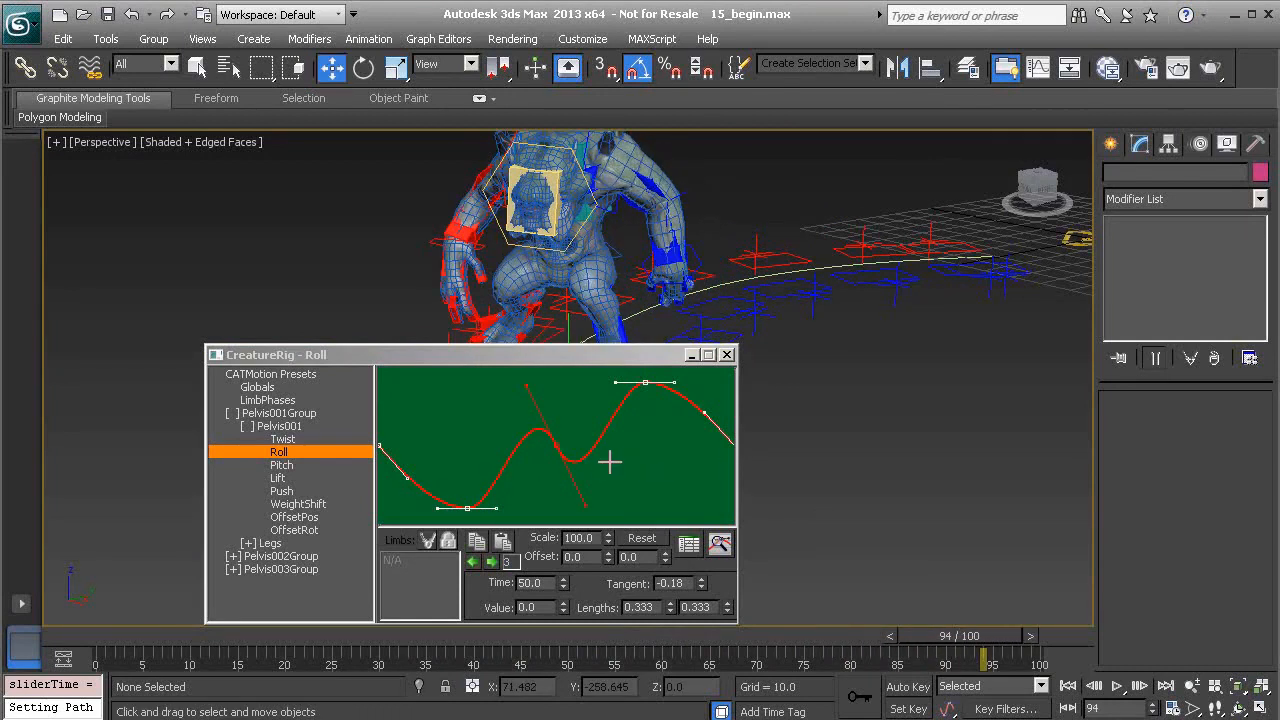
{"action": "right_click", "coordinate": [702, 584]}
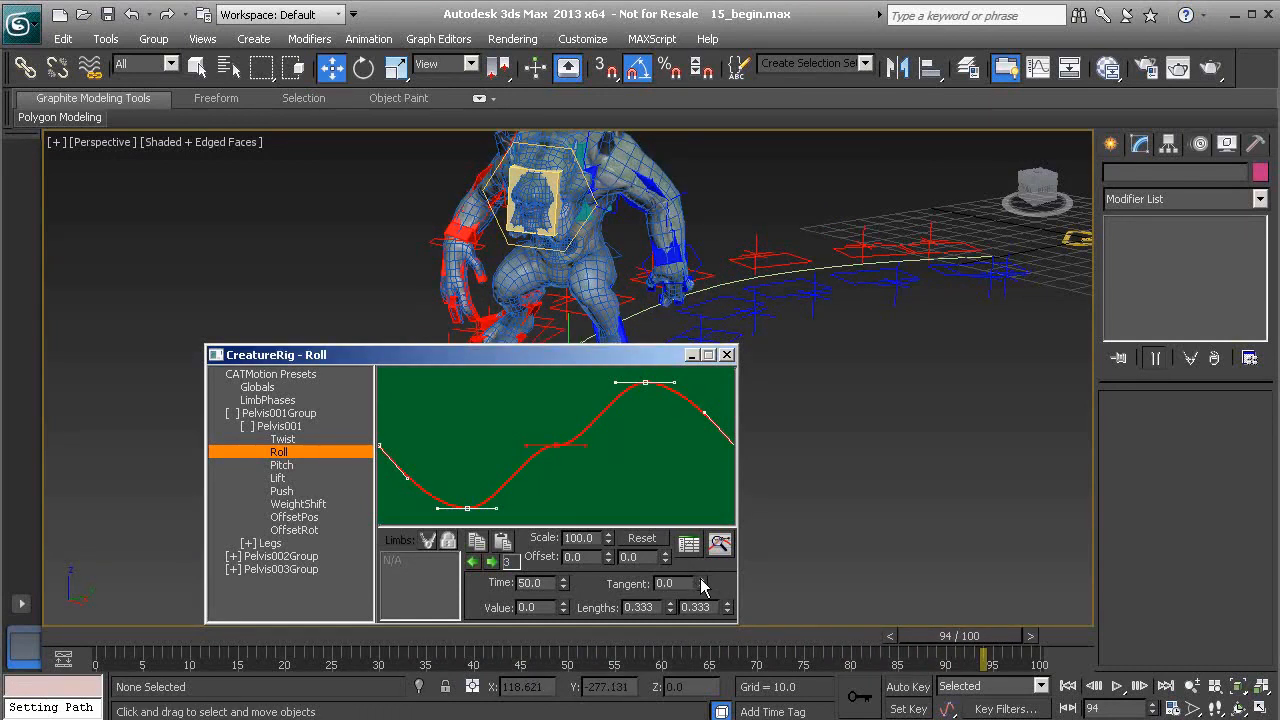
{"action": "left_click_drag", "start_coordinate": [966, 648], "coordinate": [795, 640]}
{"action": "left_click", "coordinate": [1117, 688]}
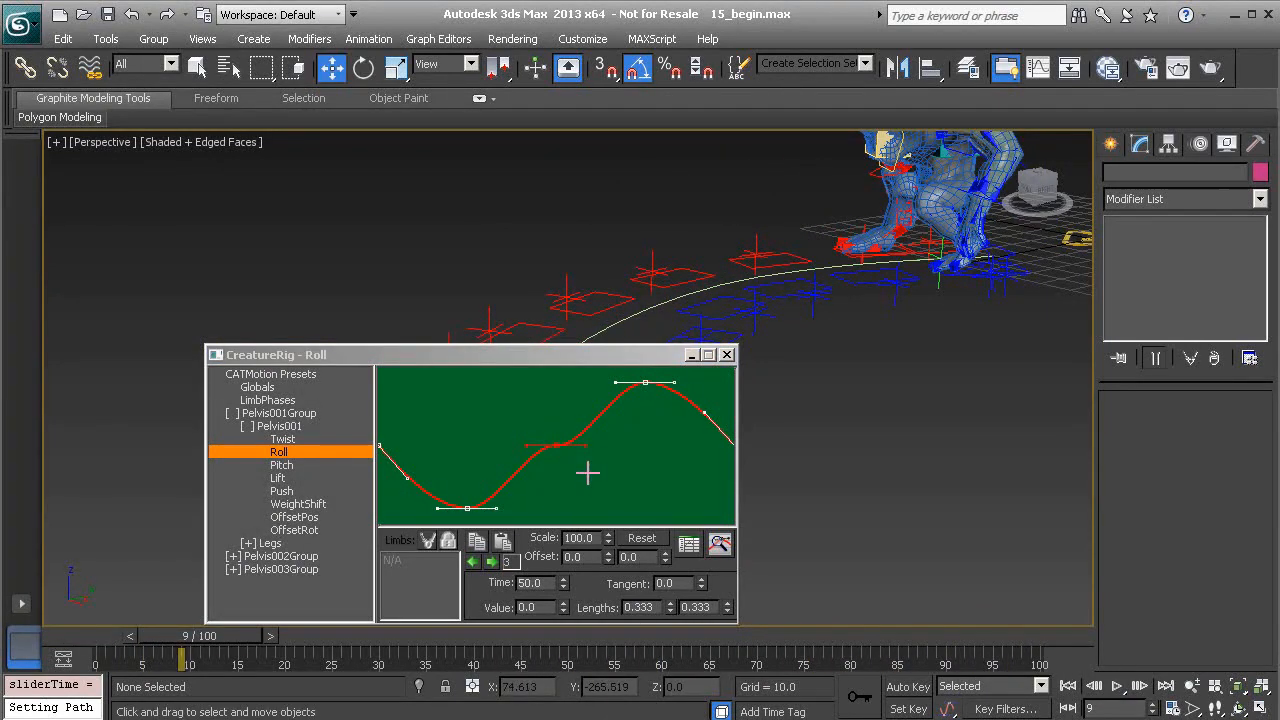
{"action": "left_click_drag", "start_coordinate": [897, 641], "coordinate": [671, 633]}
{"action": "left_click", "coordinate": [641, 538]}
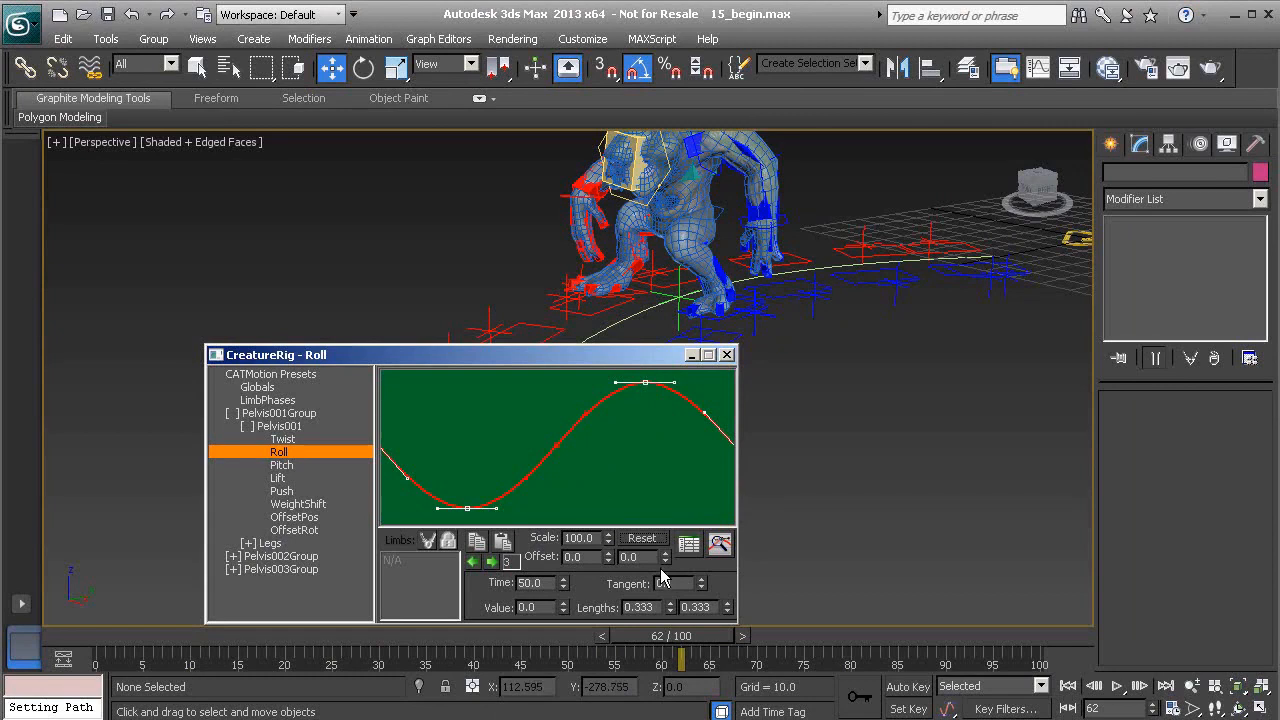
Try a length of 0.963 and a changed second length on the Roll curve's third key, undoing each change
{"action": "right_click", "coordinate": [670, 607]}
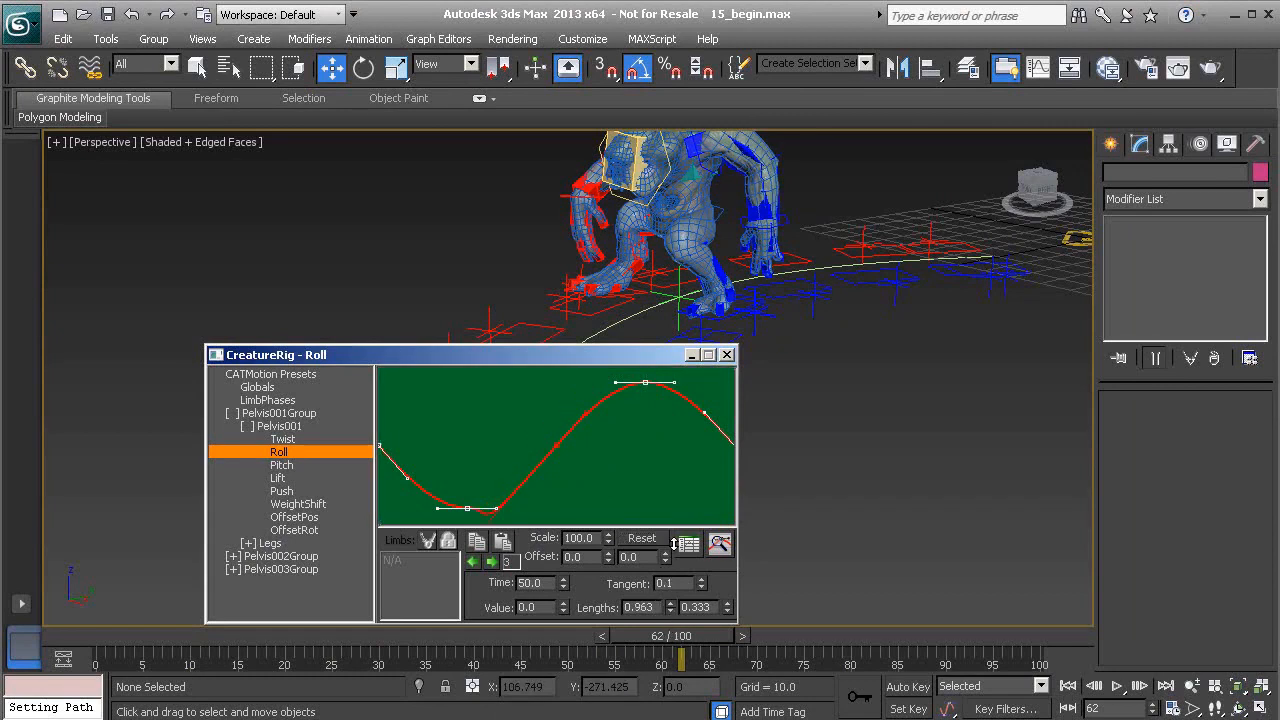
{"action": "key", "text": "ctrl+z"}
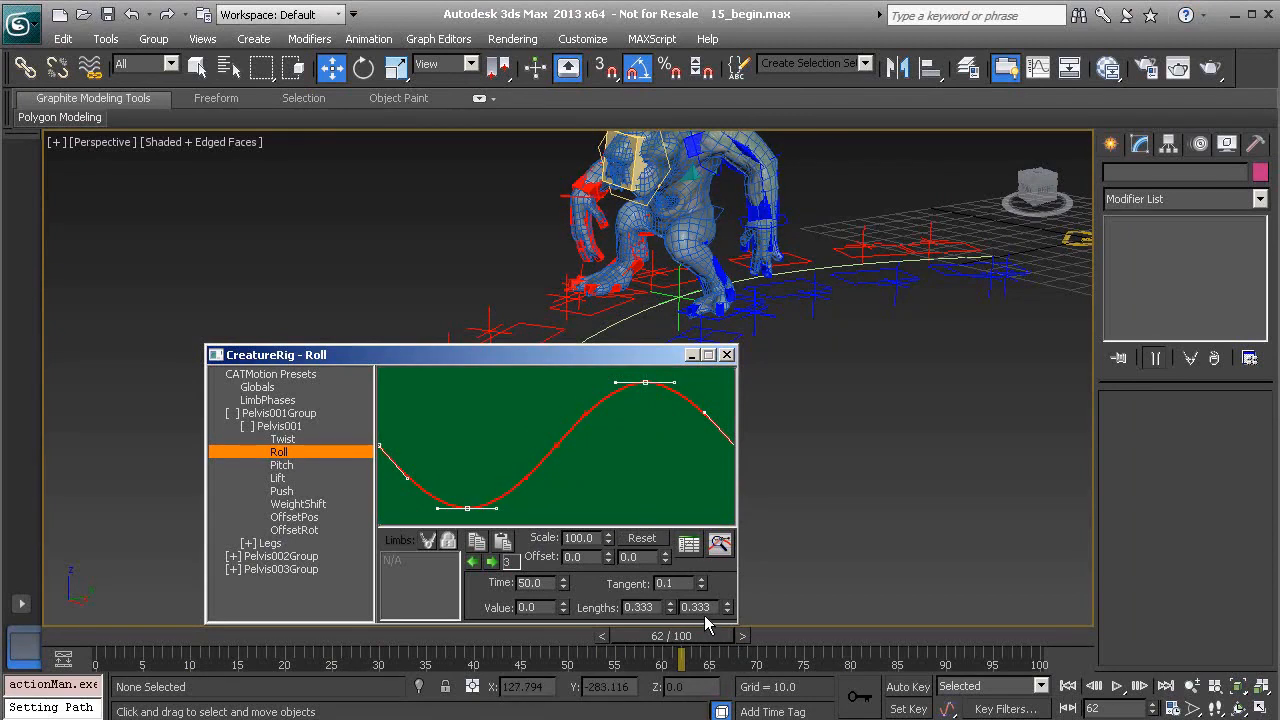
{"action": "left_click_drag", "start_coordinate": [724, 610], "coordinate": [718, 625]}
{"action": "key", "text": "ctrl+z"}
Try both tangent lengths of the Roll curve's third key at 0, scrub to frame 85, and reset the curve
{"action": "left_click_drag", "start_coordinate": [669, 609], "coordinate": [673, 648]}
{"action": "left_click_drag", "start_coordinate": [677, 692], "coordinate": [674, 656]}
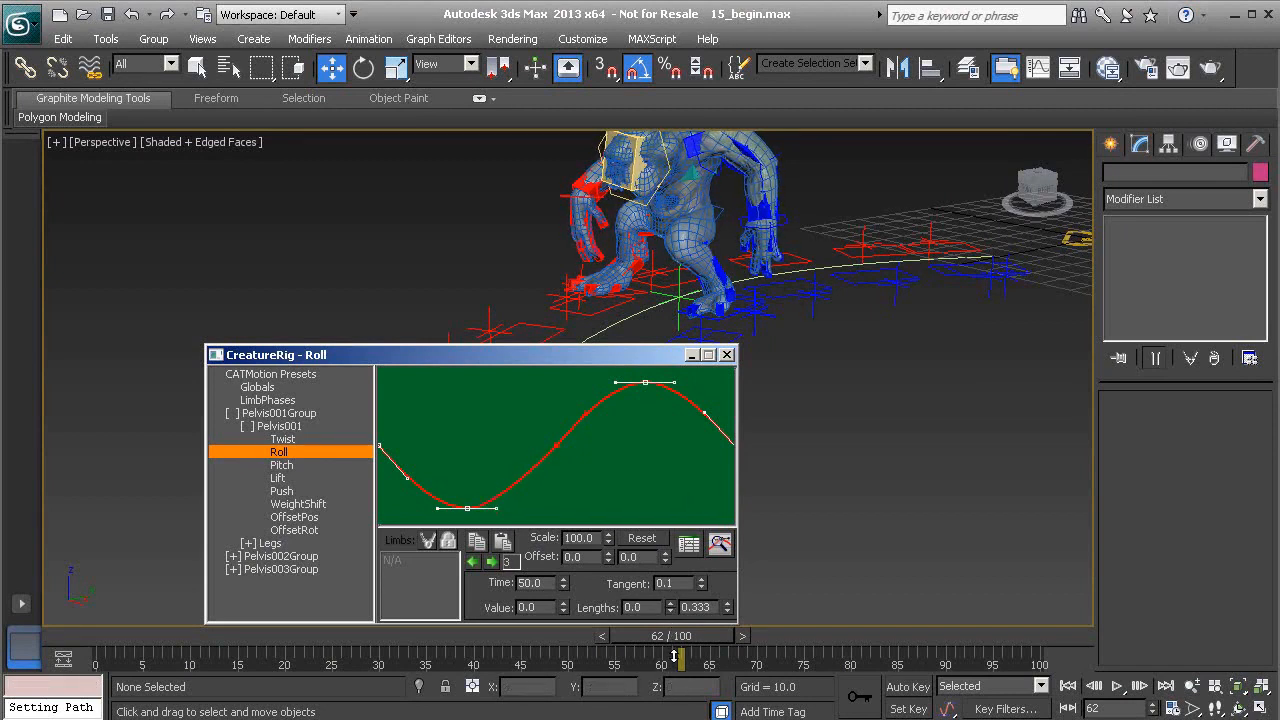
{"action": "right_click", "coordinate": [729, 607]}
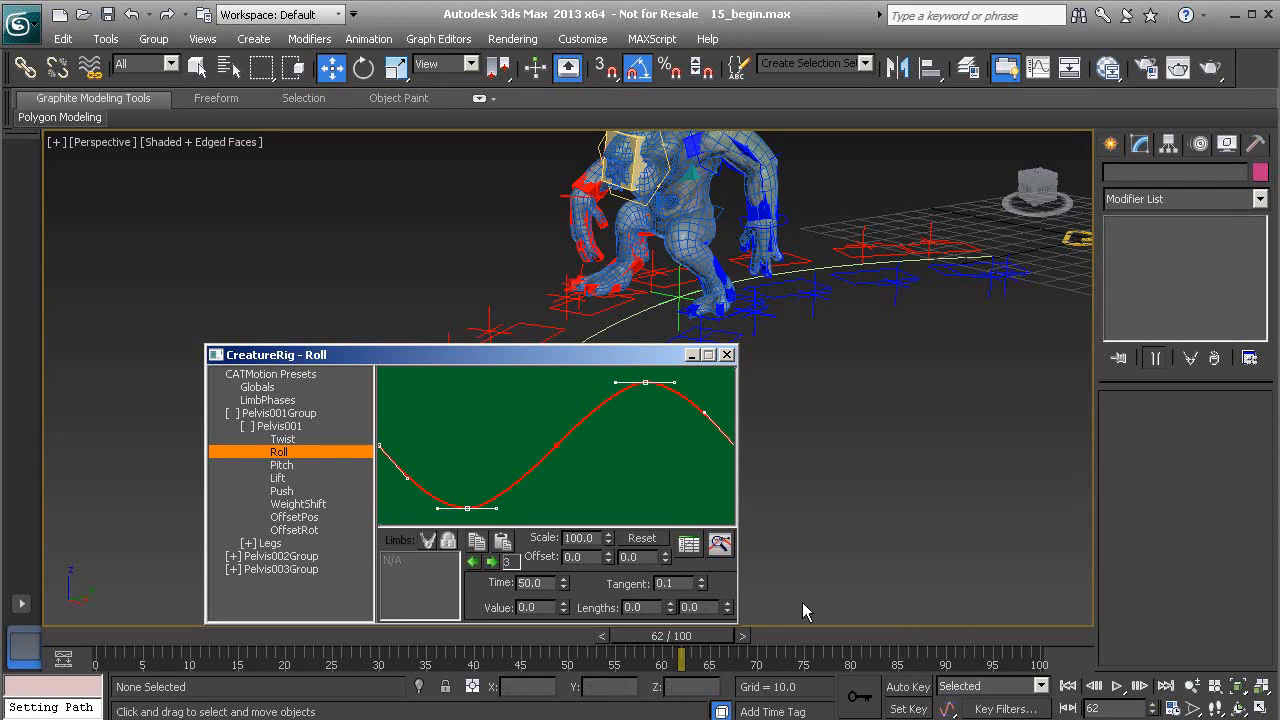
{"action": "left_click_drag", "start_coordinate": [671, 640], "coordinate": [895, 648]}
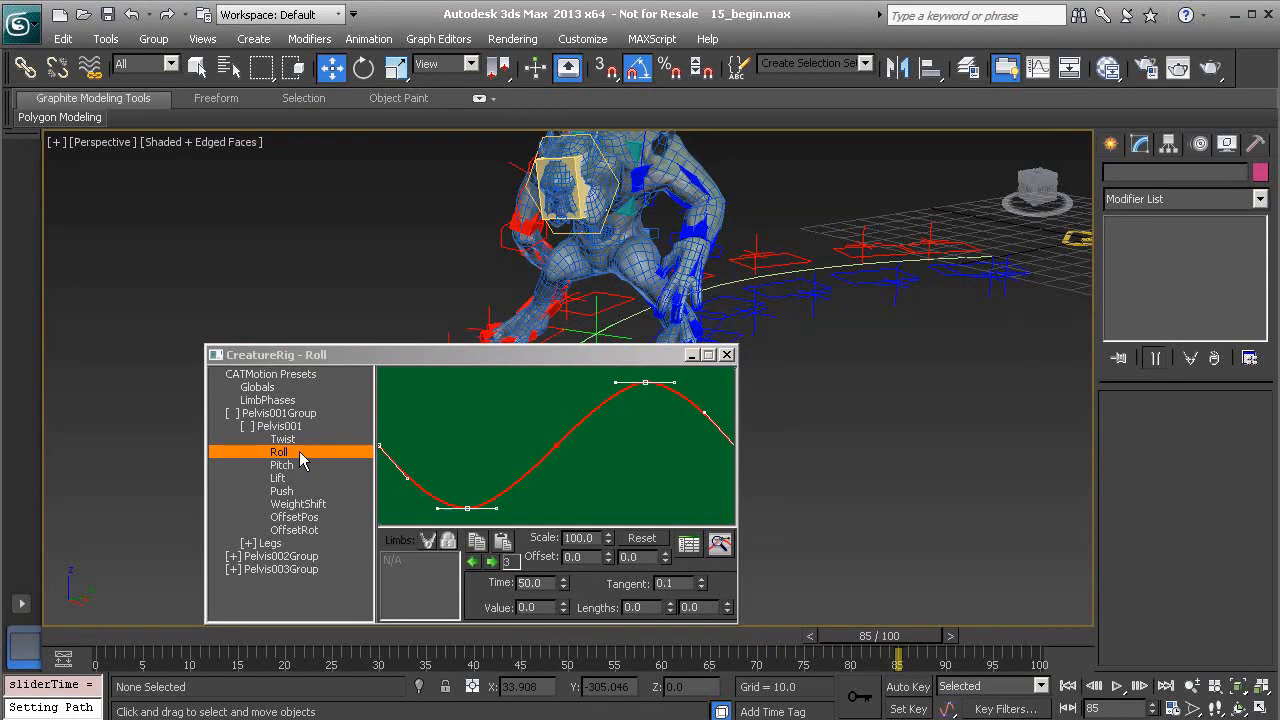
{"action": "double_click", "coordinate": [636, 607]}
{"action": "left_click", "coordinate": [647, 541]}
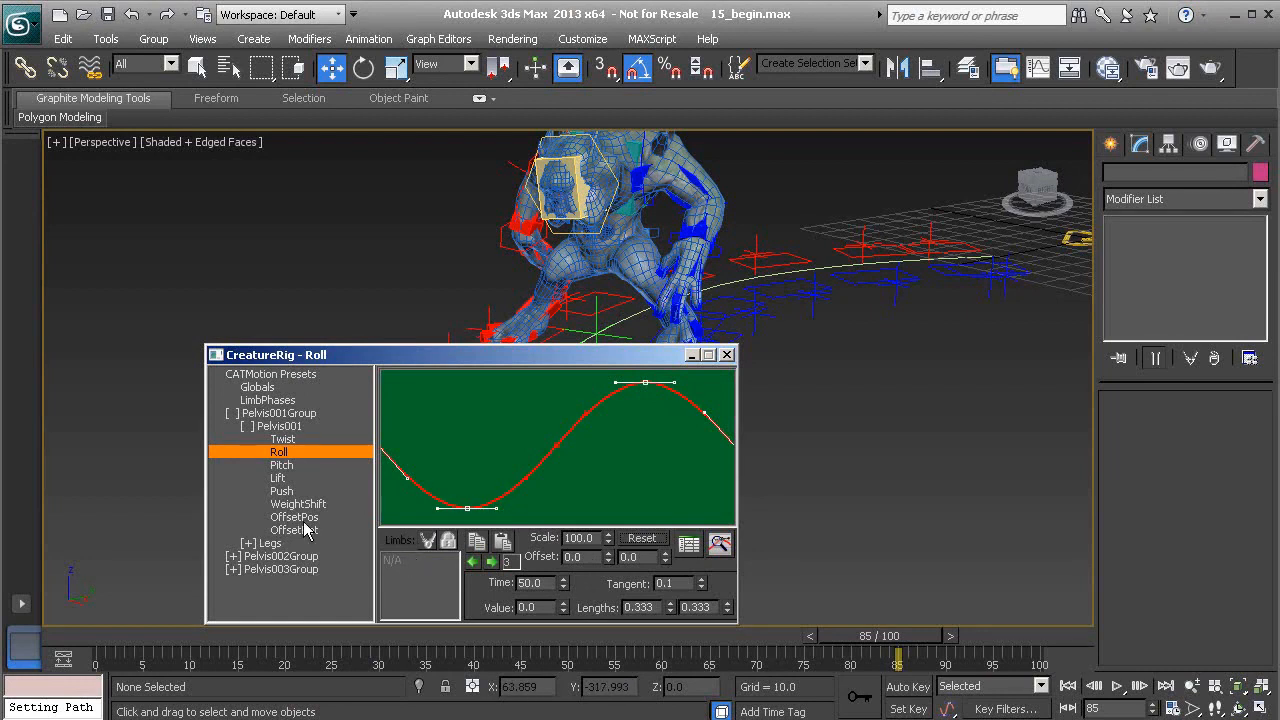
Expand the Legs tracks under Pelvis001Group and view the KneeAngle and Twist curves
{"action": "left_click", "coordinate": [250, 545]}
{"action": "left_click", "coordinate": [295, 556]}
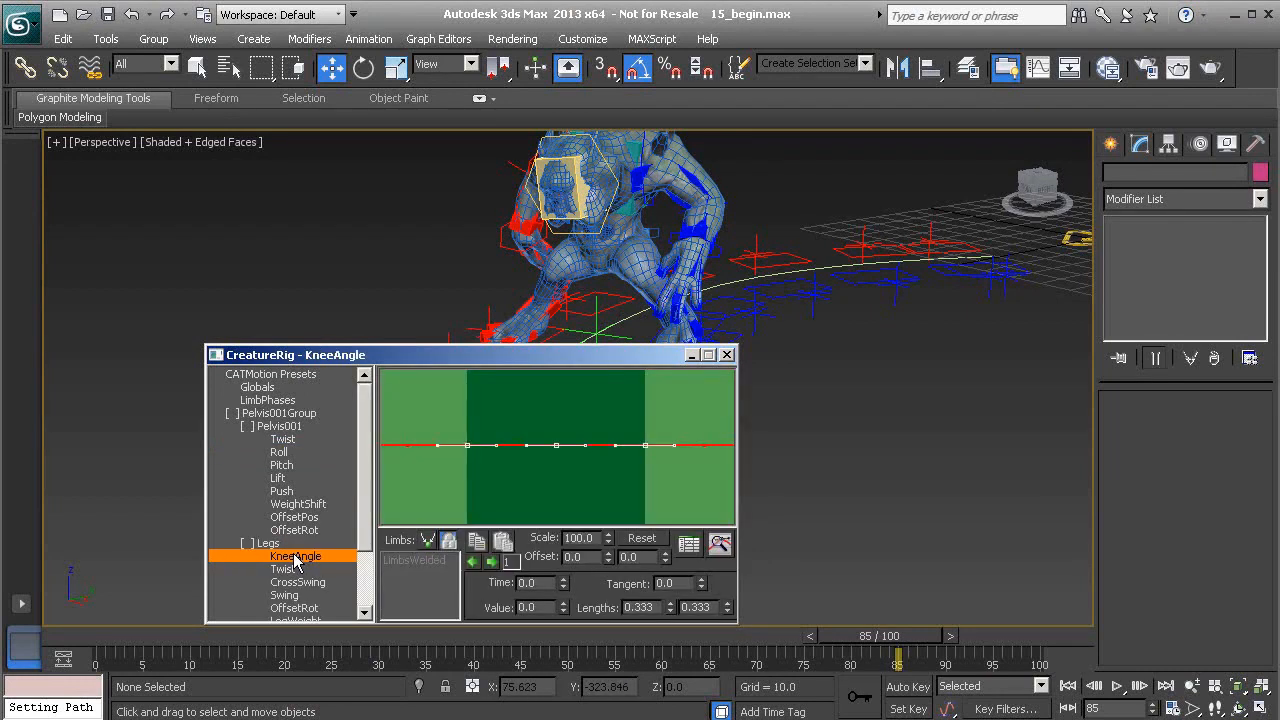
{"action": "left_click", "coordinate": [290, 569]}
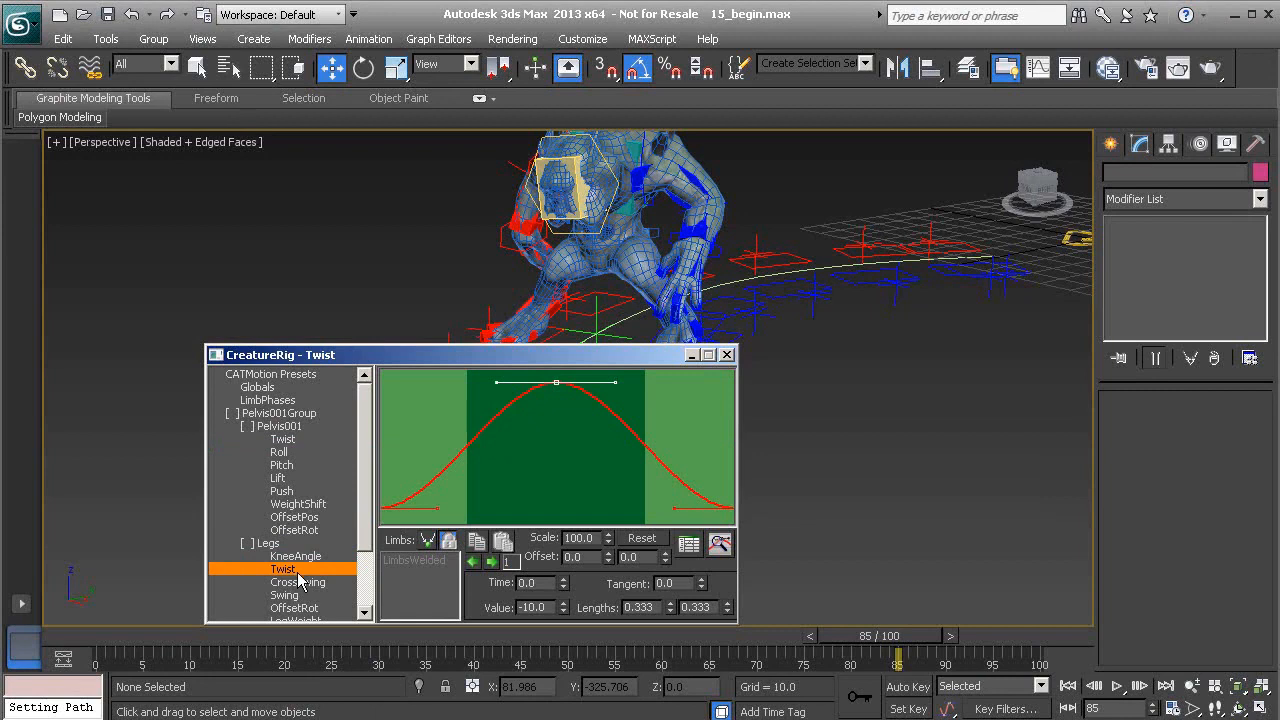
Enable independent leg settings for the Twist curve and move R_Leg's middle key to time 48.876, value 6.768
{"action": "left_click", "coordinate": [428, 542]}
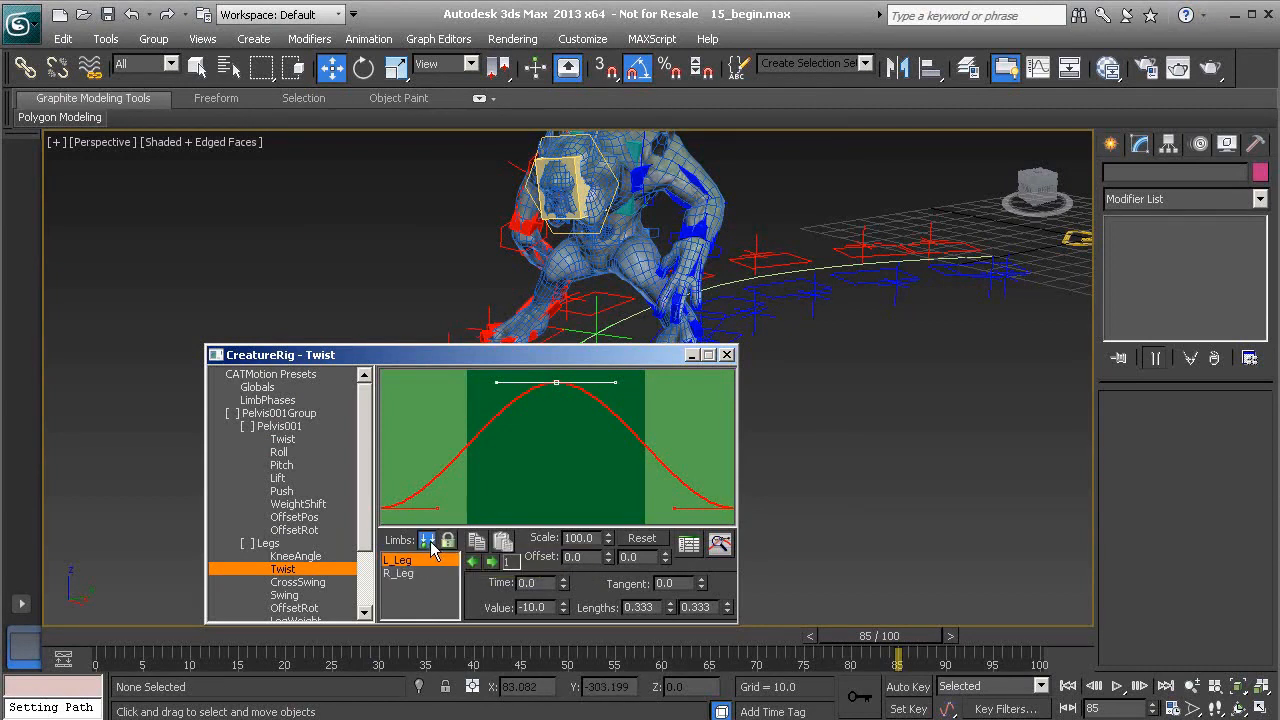
{"action": "left_click", "coordinate": [418, 573]}
{"action": "mouse_move", "coordinate": [557, 387]}
{"action": "left_mouse_down"}
{"action": "mouse_move", "coordinate": [547, 496]}
{"action": "mouse_move", "coordinate": [552, 403]}
{"action": "left_mouse_up"}
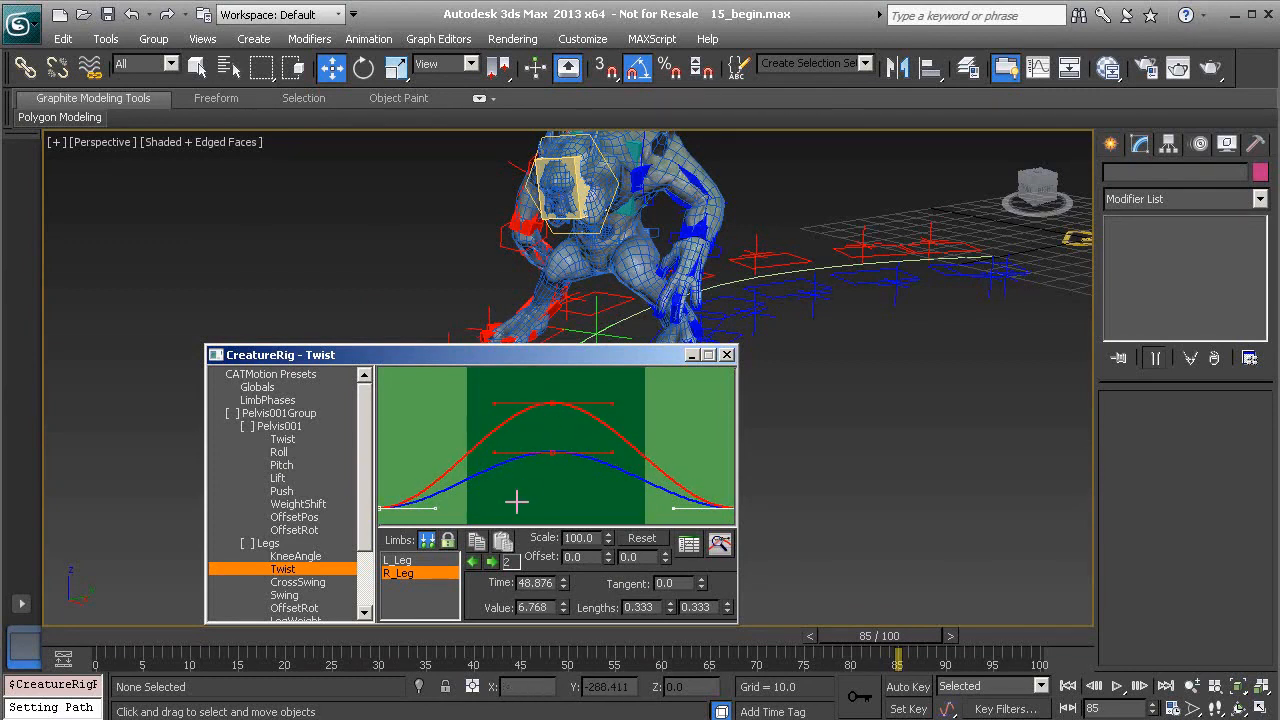
Try moving the legs' middle Twist key with the limbs locked together, and weld both legs back to shared settings
{"action": "left_click", "coordinate": [449, 541]}
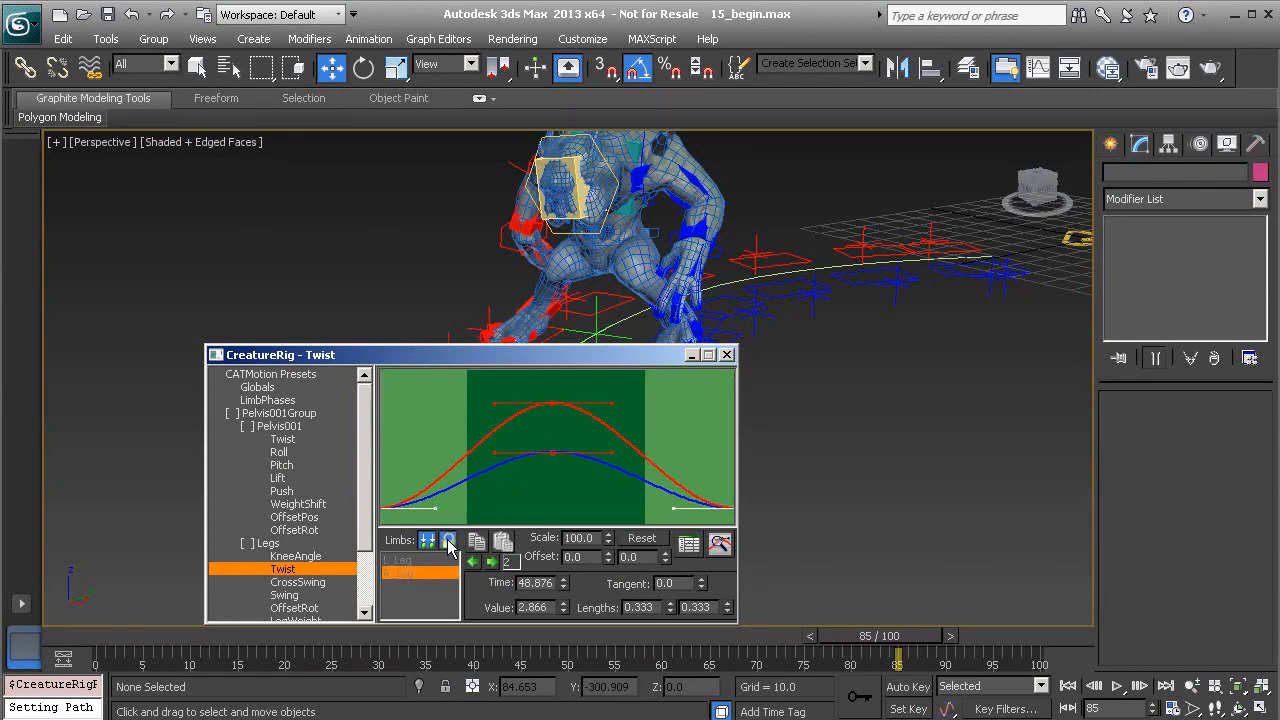
{"action": "mouse_move", "coordinate": [558, 454]}
{"action": "left_mouse_down"}
{"action": "mouse_move", "coordinate": [543, 491]}
{"action": "mouse_move", "coordinate": [543, 454]}
{"action": "mouse_move", "coordinate": [534, 463]}
{"action": "mouse_move", "coordinate": [532, 501]}
{"action": "mouse_move", "coordinate": [543, 440]}
{"action": "mouse_move", "coordinate": [561, 429]}
{"action": "left_mouse_up"}
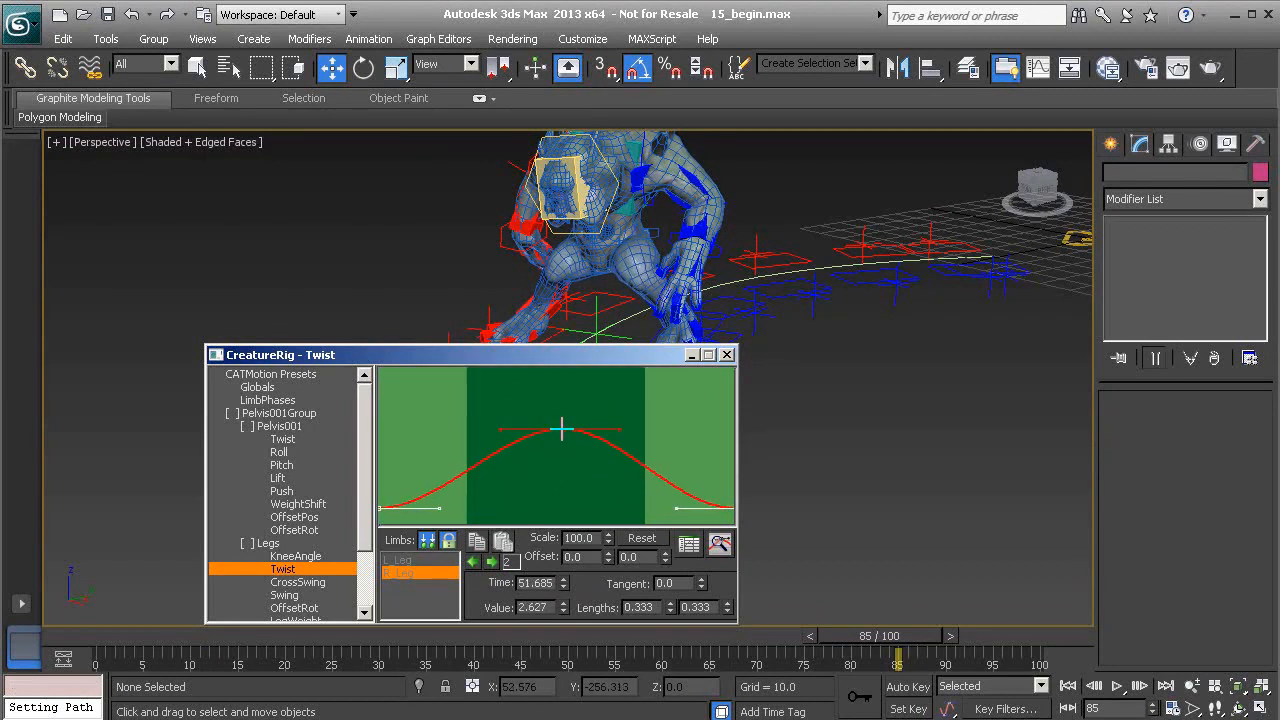
{"action": "left_click", "coordinate": [427, 541]}
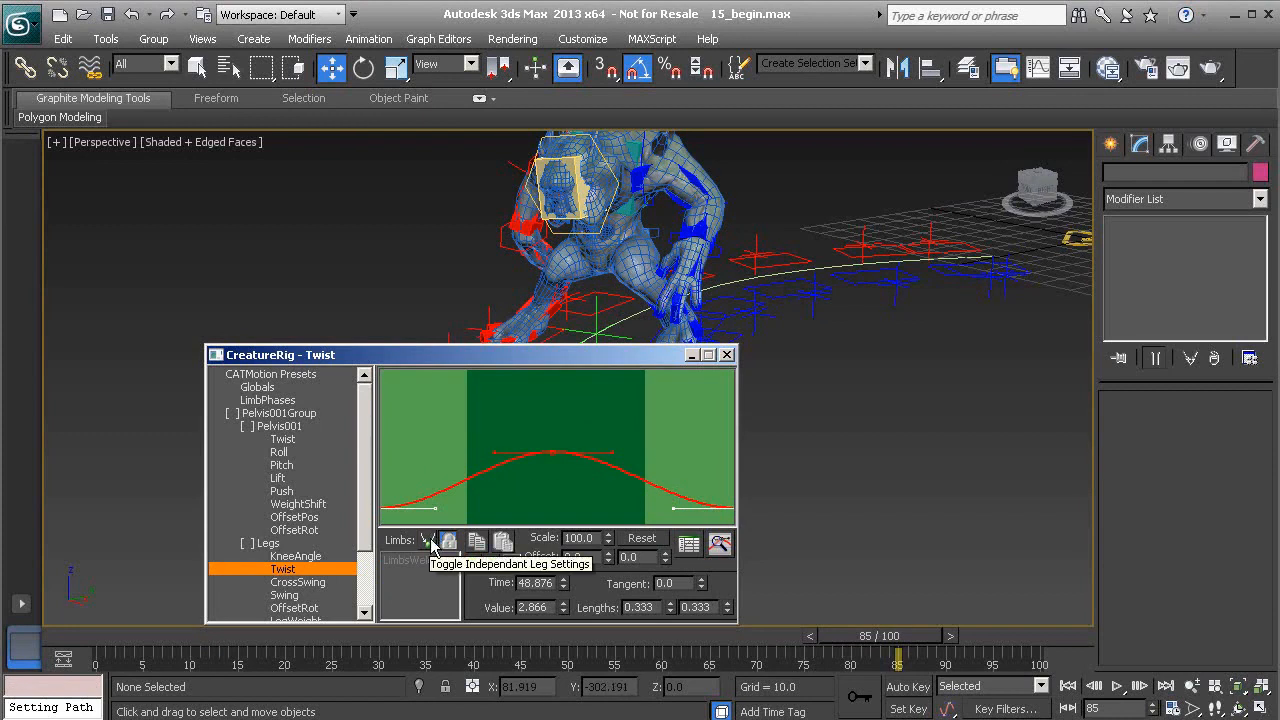
{"action": "left_click_drag", "start_coordinate": [560, 452], "coordinate": [528, 427]}
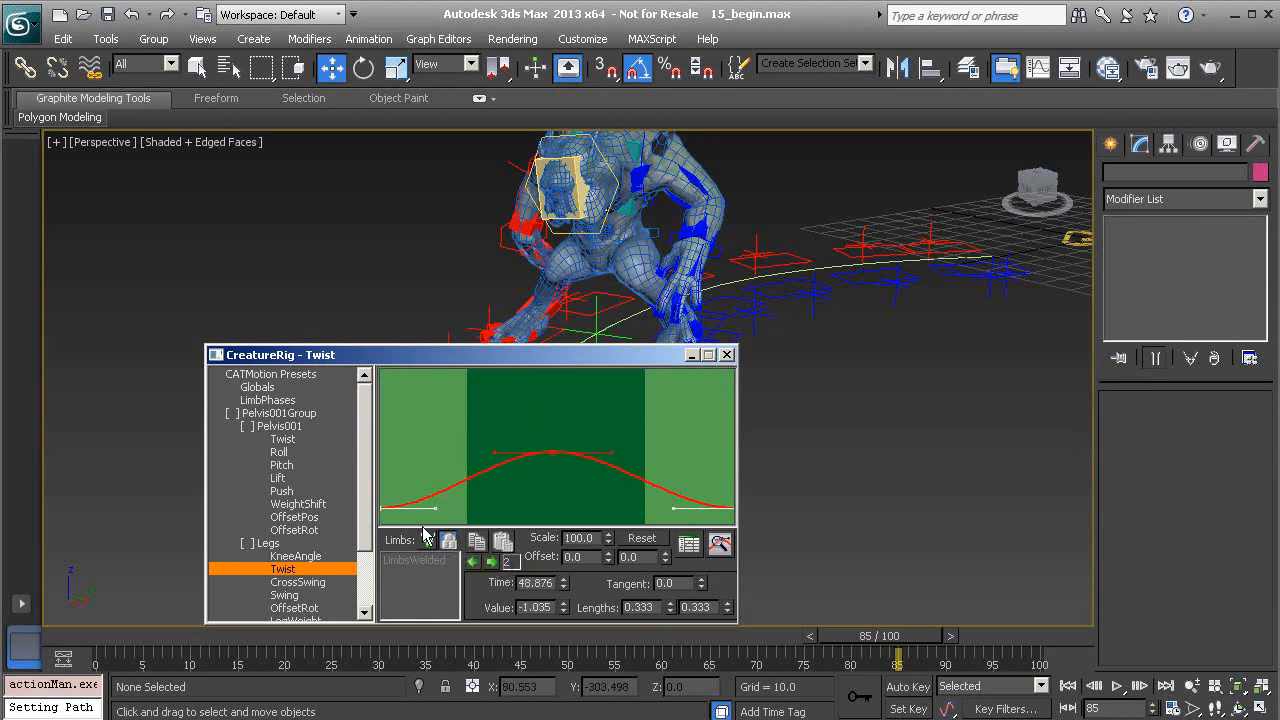
Move the CATMotion editor clear of the creature, scrub to frame 82, and select the Pelvis003 gizmo on the torso
{"action": "left_click_drag", "start_coordinate": [537, 350], "coordinate": [935, 344]}
{"action": "middle_click_drag", "start_coordinate": [455, 348], "coordinate": [475, 486]}
{"action": "left_click_drag", "start_coordinate": [882, 640], "coordinate": [842, 680]}
{"action": "middle_click_drag", "start_coordinate": [413, 357], "coordinate": [346, 369], "text": "alt"}
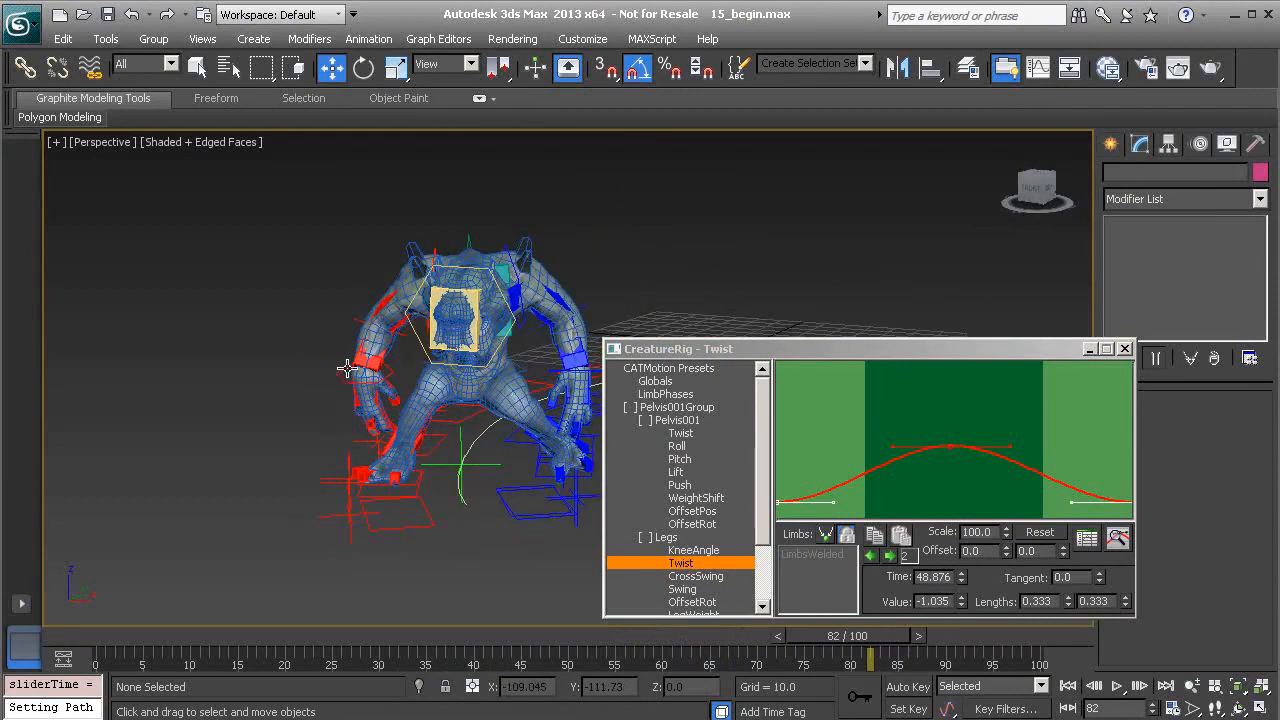
{"action": "left_click", "coordinate": [476, 272]}
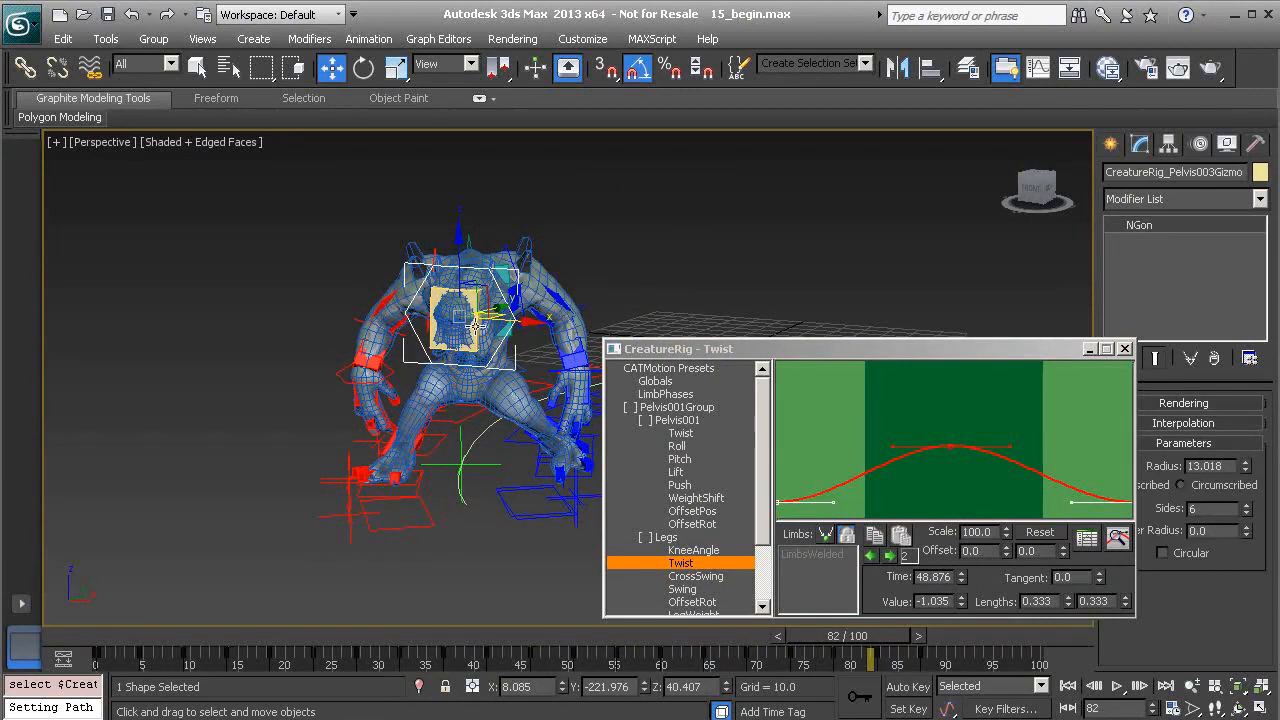
Expand Pelvis003Group and its Pelvis003 entry in the CATMotion editor to list the tracks
{"action": "left_click_drag", "start_coordinate": [761, 507], "coordinate": [770, 603]}
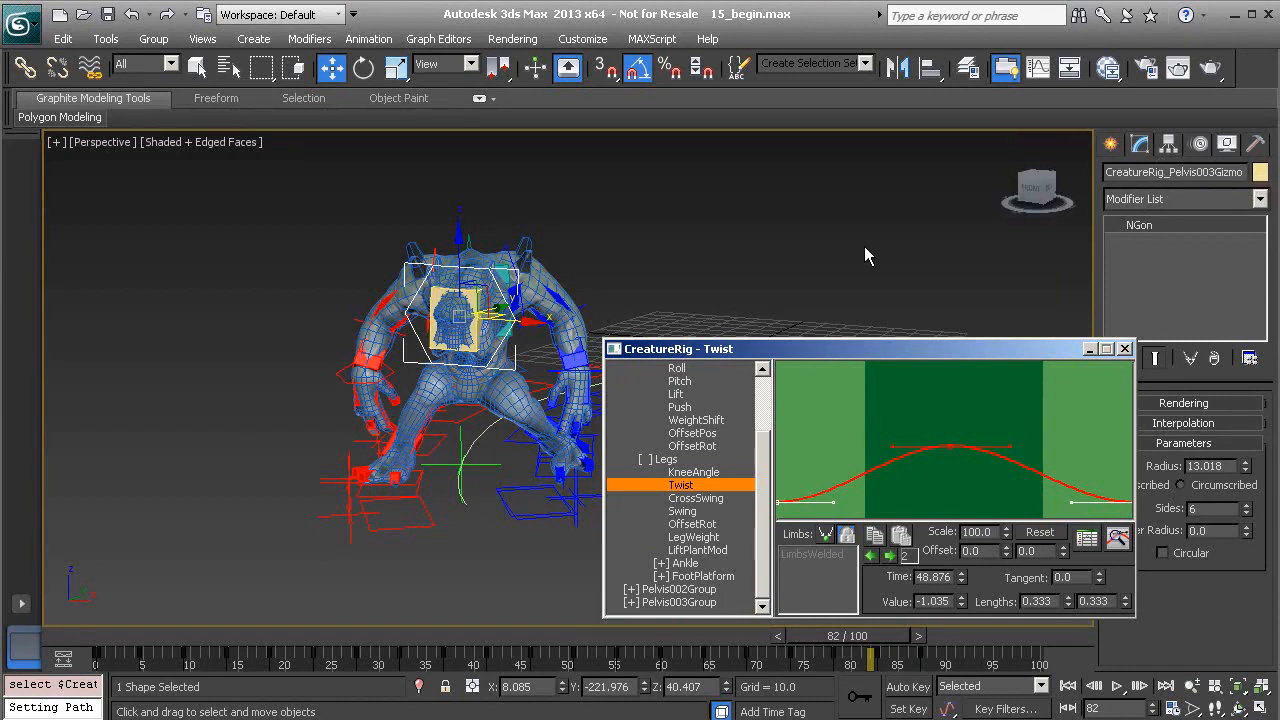
{"action": "left_click_drag", "start_coordinate": [765, 494], "coordinate": [765, 577]}
{"action": "left_click", "coordinate": [630, 606]}
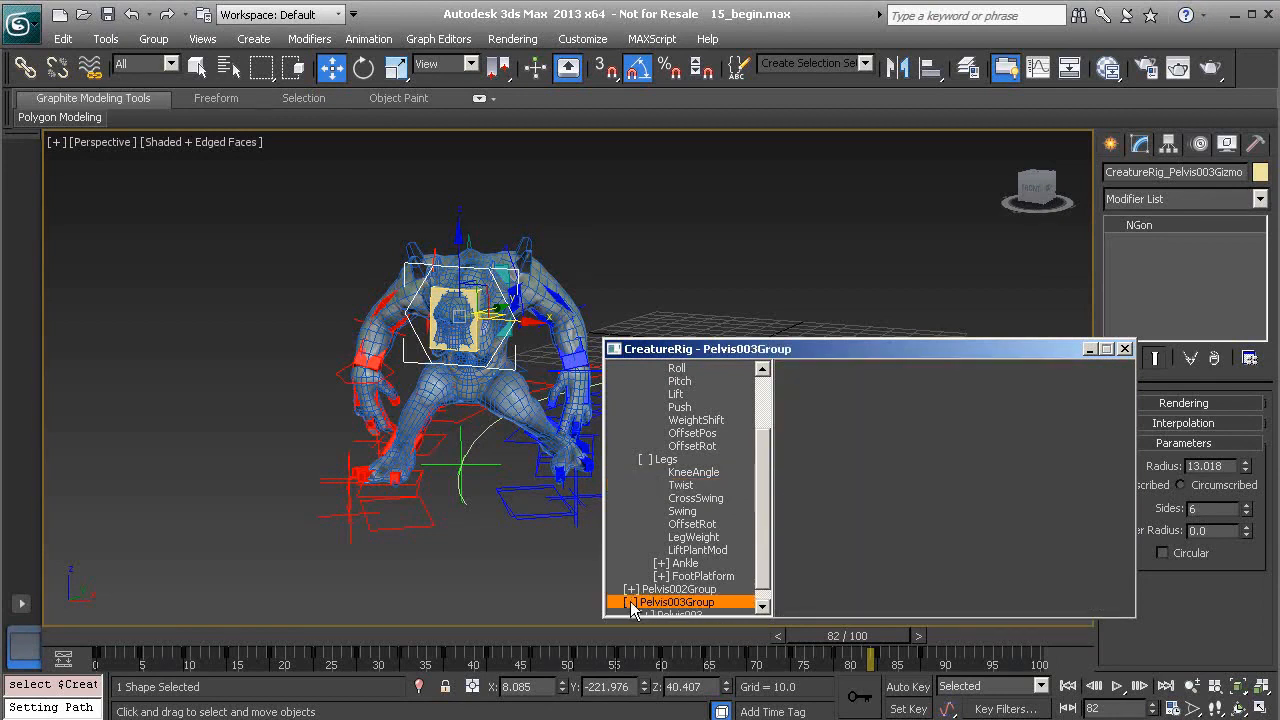
{"action": "scroll", "coordinate": [763, 590], "scroll_direction": "down", "scroll_amount": 1}
{"action": "left_click", "coordinate": [672, 602]}
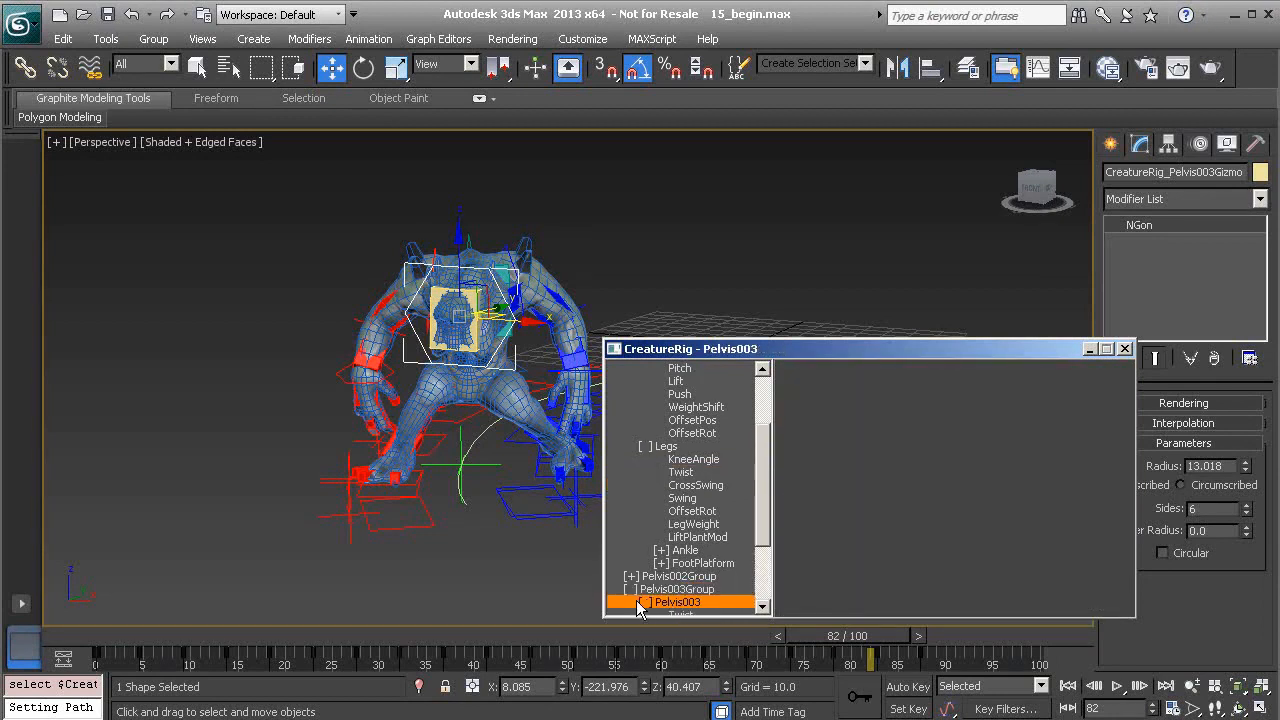
{"action": "scroll", "coordinate": [764, 560], "scroll_direction": "down", "scroll_amount": 3}
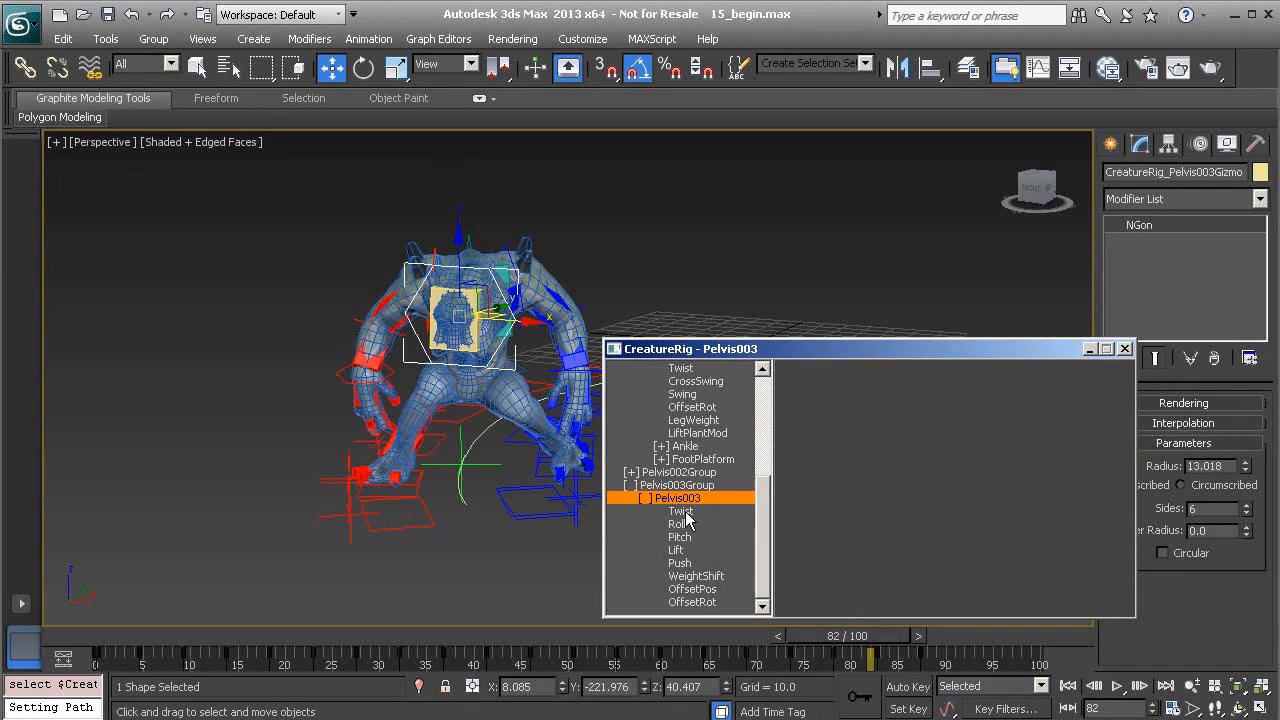
Compare the Pelvis003 Twist and Roll curves and rescale the Twist curve
{"action": "left_click", "coordinate": [682, 511]}
{"action": "left_click", "coordinate": [686, 524]}
{"action": "left_click", "coordinate": [688, 511]}
{"action": "left_click", "coordinate": [691, 523]}
{"action": "left_click", "coordinate": [693, 511]}
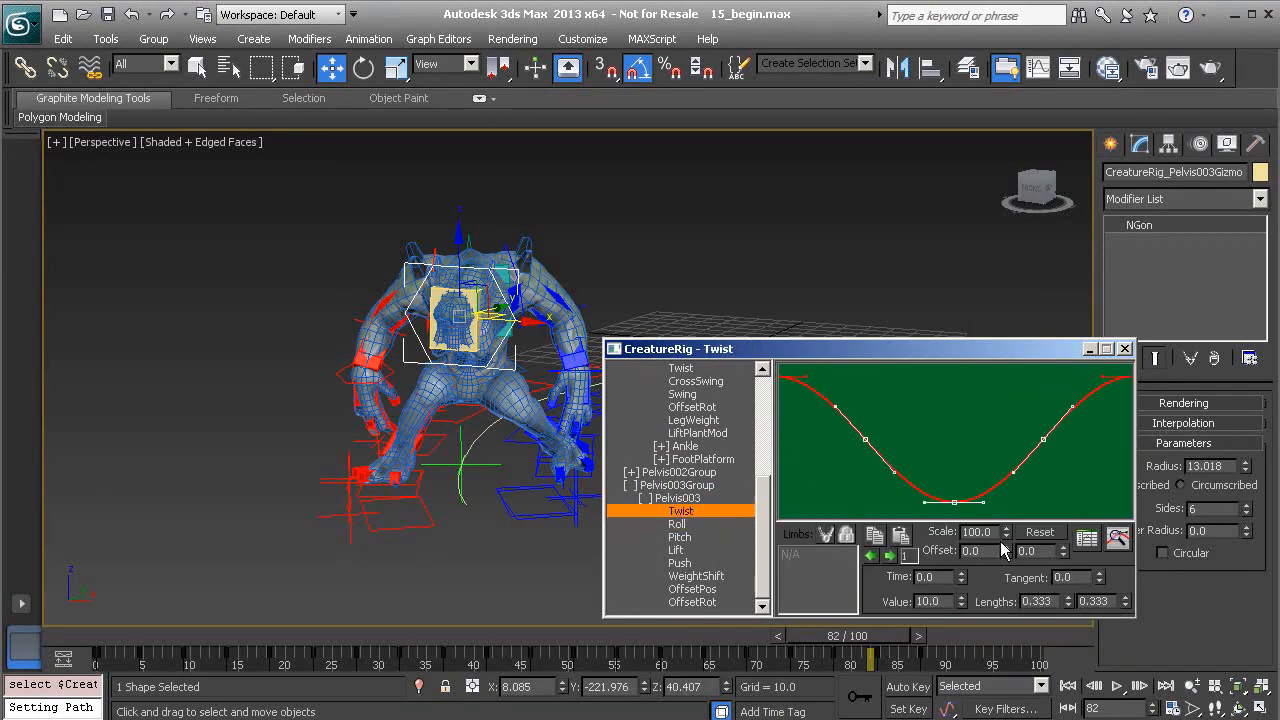
{"action": "left_click_drag", "start_coordinate": [1006, 533], "coordinate": [1008, 140]}
Scale the Pelvis003 Roll curve down to a first-key tangent of -0.044 and close the CATMotion editor
{"action": "left_click", "coordinate": [680, 524]}
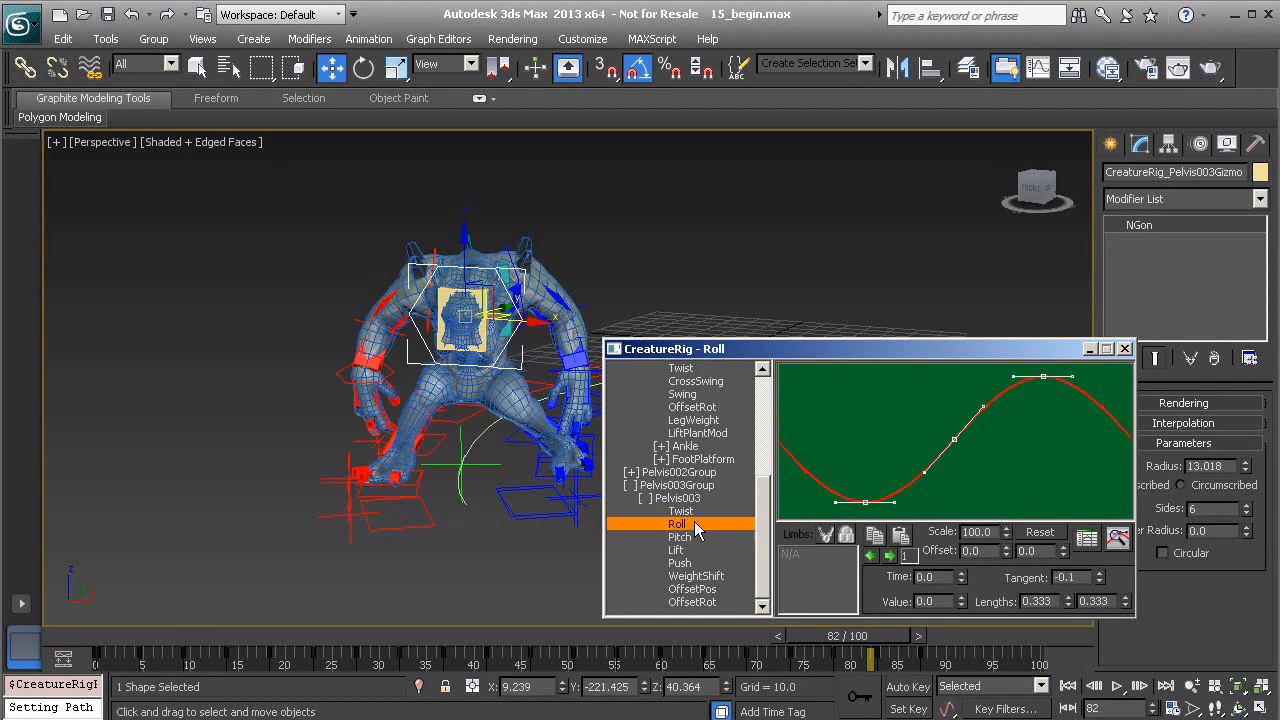
{"action": "left_click_drag", "start_coordinate": [1006, 533], "coordinate": [1001, 17]}
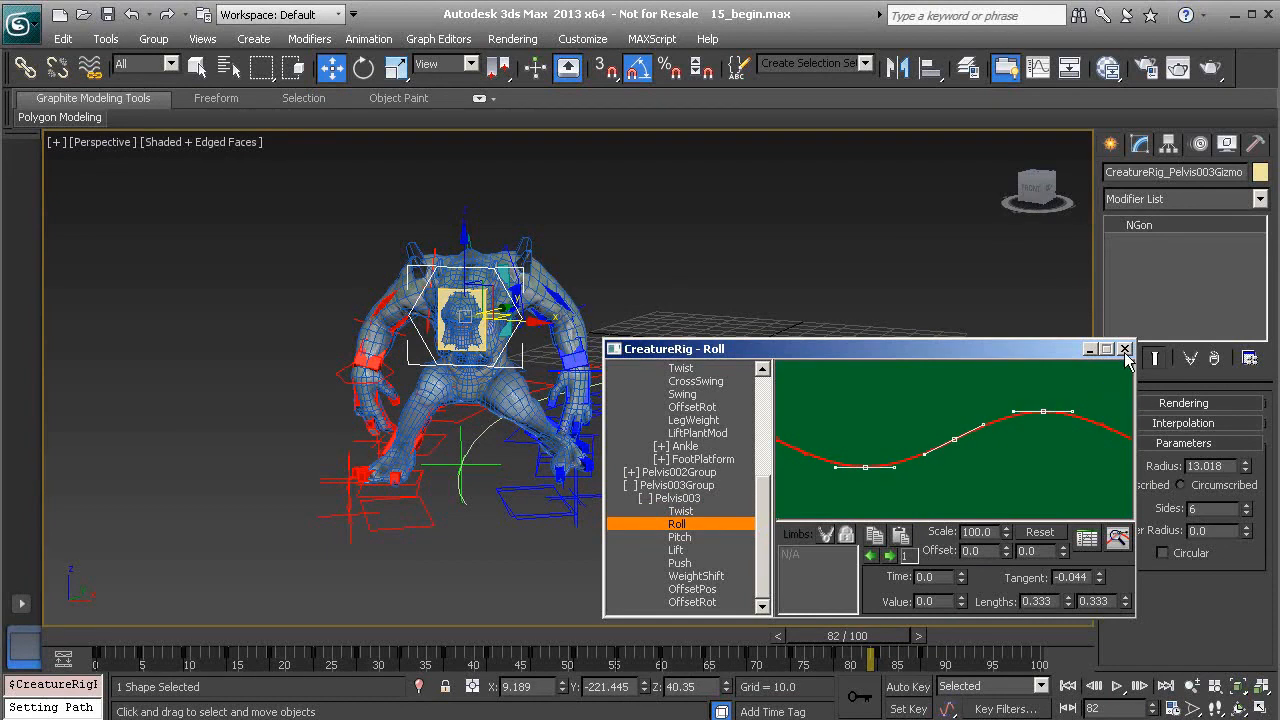
{"action": "left_click", "coordinate": [1125, 350]}
Play the walk animation with the creature framed closer from the front, and stop playback
{"action": "middle_click_drag", "start_coordinate": [665, 330], "coordinate": [710, 341]}
{"action": "scroll", "coordinate": [710, 341], "scroll_direction": "up", "scroll_amount": 2}
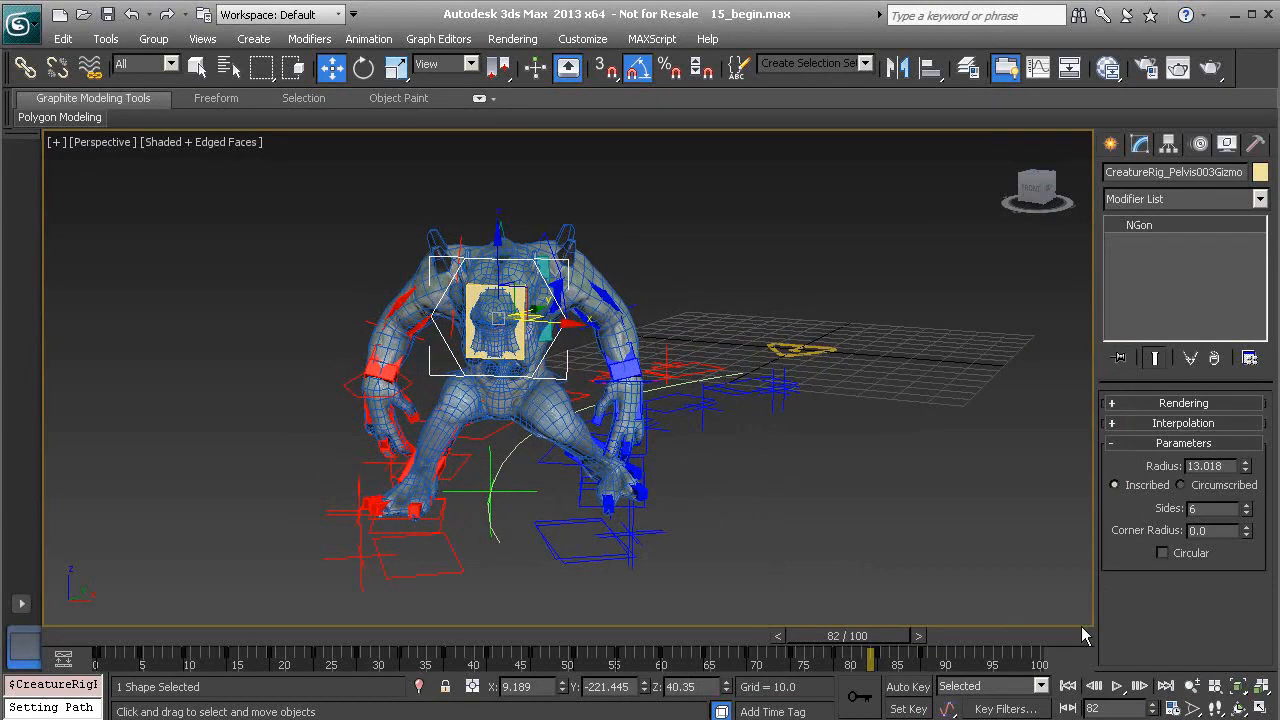
{"action": "left_click", "coordinate": [1115, 686]}
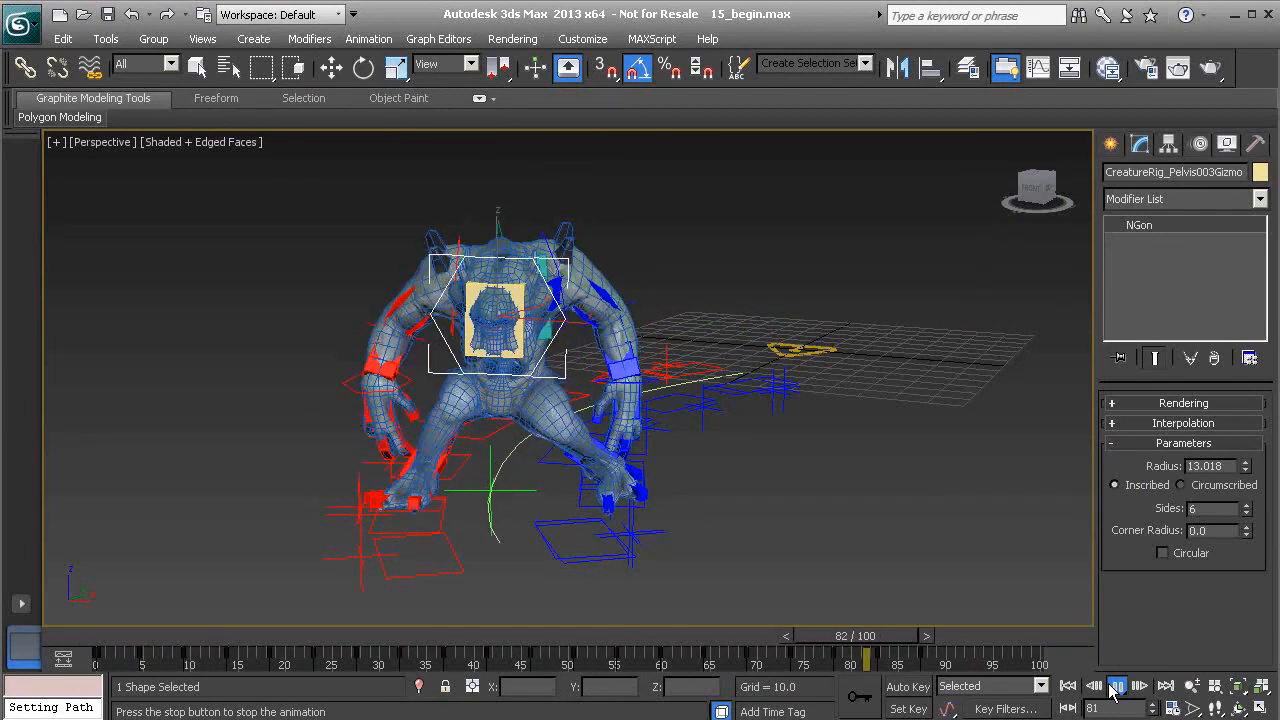
{"action": "left_click", "coordinate": [1115, 690]}
Scrub to frame 41 and move footprint L_LegPrint 5 inward toward the path, to about X 10.2, Y -198.1
{"action": "middle_click_drag", "start_coordinate": [625, 467], "coordinate": [624, 441], "text": "alt"}
{"action": "left_click_drag", "start_coordinate": [183, 635], "coordinate": [482, 600]}
{"action": "key", "text": "w"}
{"action": "left_click", "coordinate": [681, 539]}
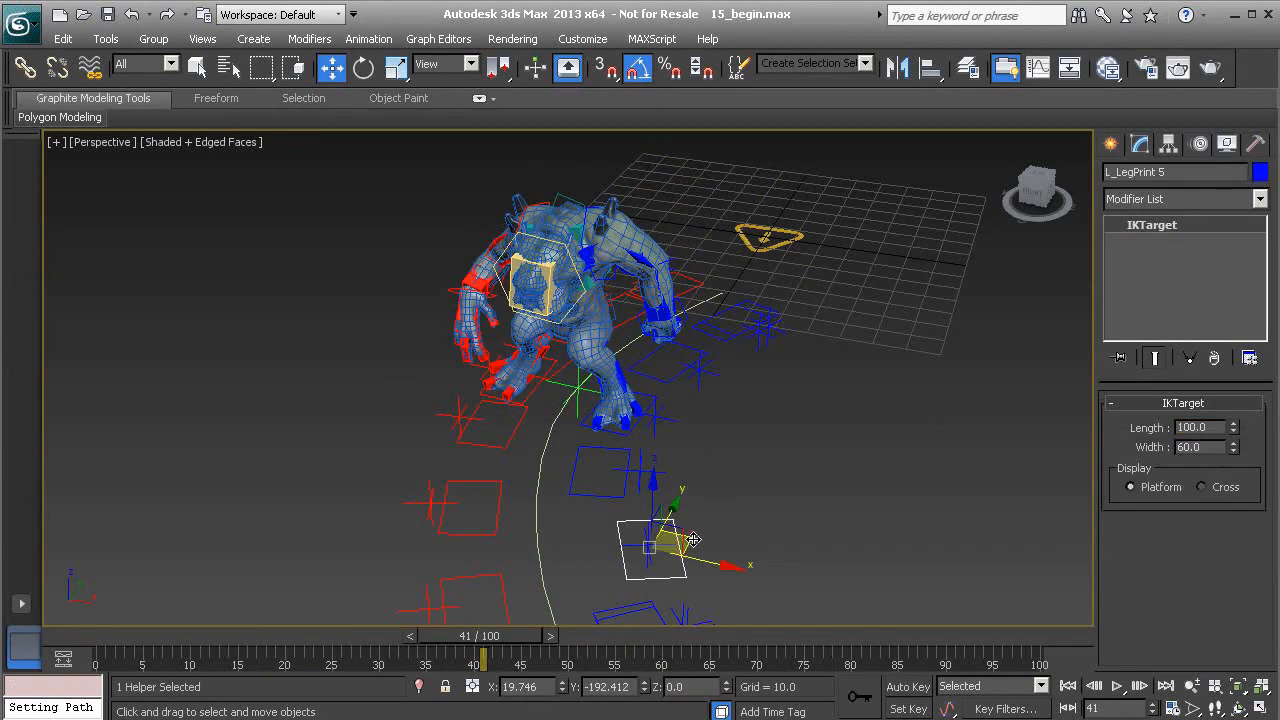
{"action": "left_click_drag", "start_coordinate": [687, 541], "coordinate": [640, 545]}
Play the walk to check how the left foot meets the moved footprint, and scrub to frame 67
{"action": "left_click_drag", "start_coordinate": [480, 635], "coordinate": [360, 617]}
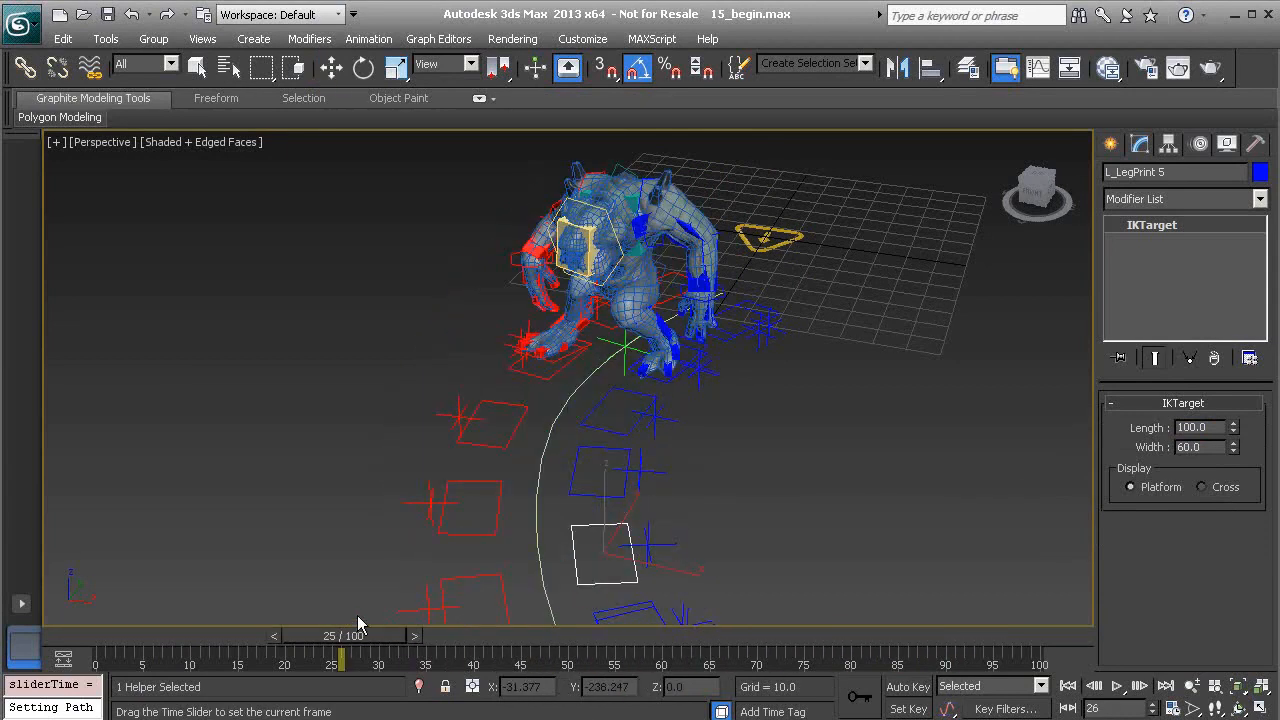
{"action": "left_click", "coordinate": [1117, 686]}
{"action": "middle_click_drag", "start_coordinate": [823, 518], "coordinate": [700, 489]}
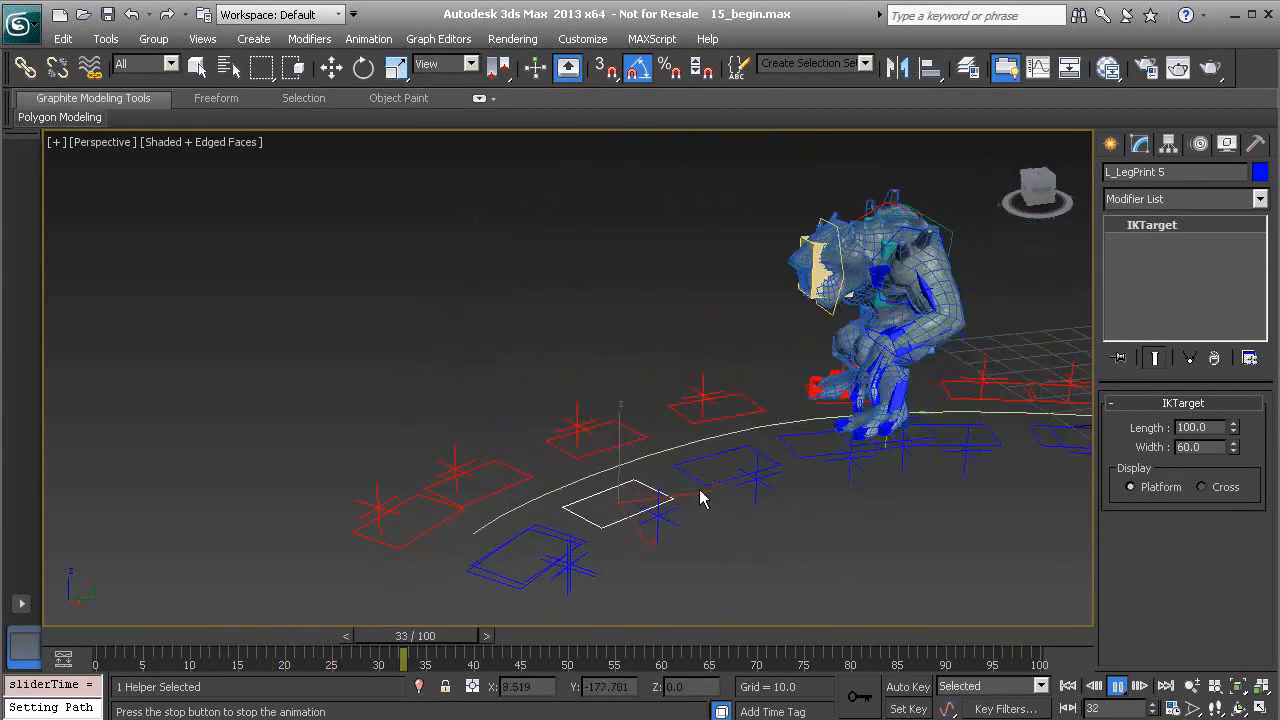
{"action": "left_click", "coordinate": [1119, 687]}
{"action": "middle_click_drag", "start_coordinate": [720, 436], "coordinate": [695, 512]}
{"action": "left_click_drag", "start_coordinate": [757, 640], "coordinate": [728, 620]}
{"action": "key", "text": "w"}
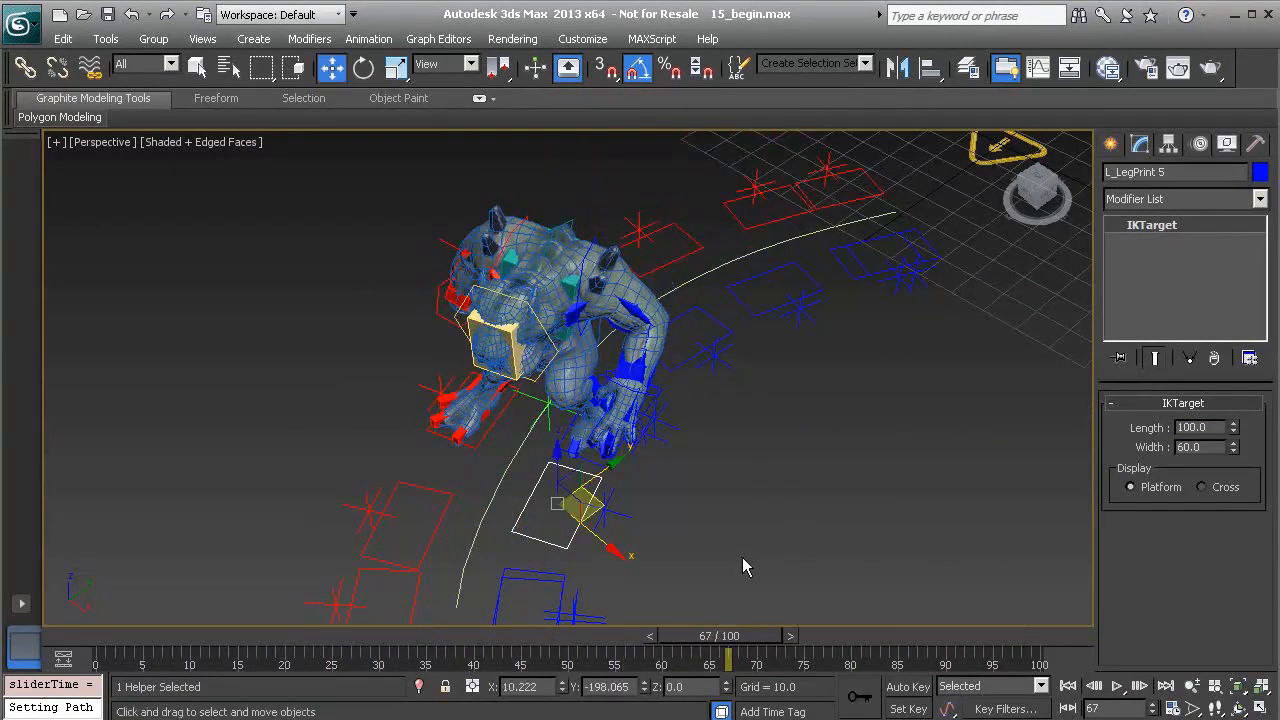
Open the CATMotion editor for the CreatureRig's CATMotion layer and show its Globals settings clear of the creature
{"action": "left_click", "coordinate": [1200, 144]}
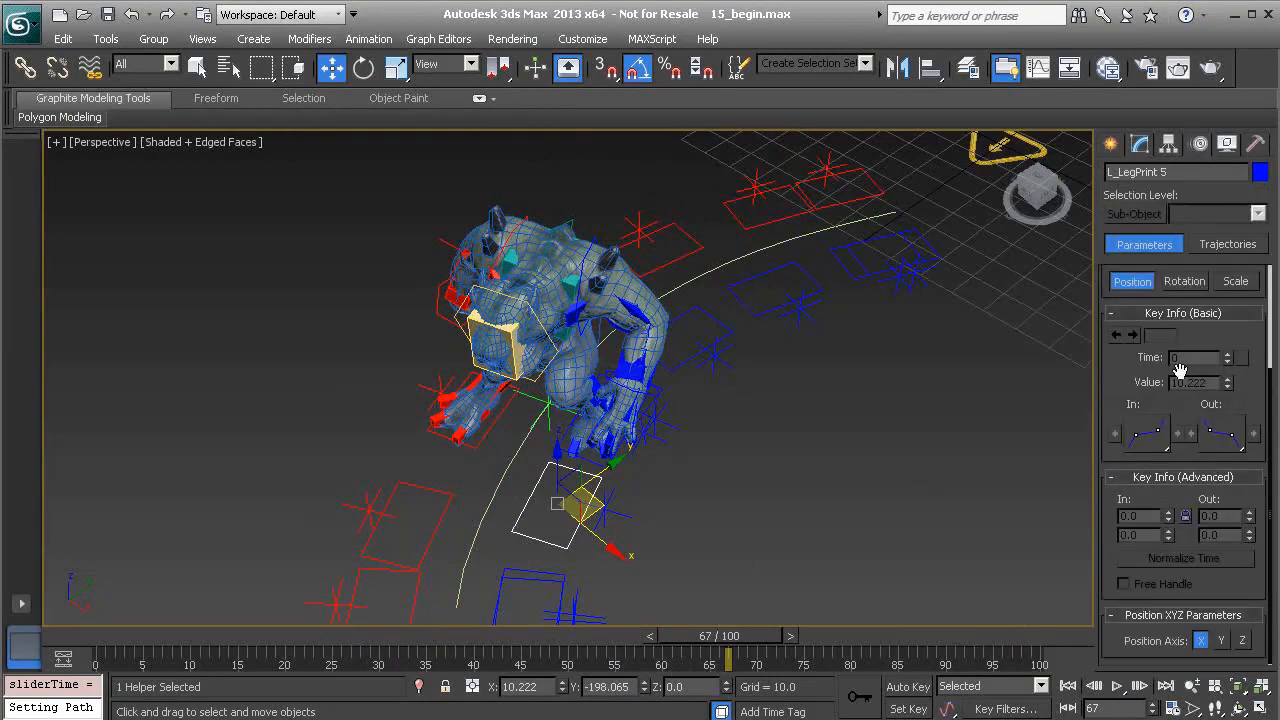
{"action": "middle_click_drag", "start_coordinate": [623, 413], "coordinate": [515, 442], "text": "alt"}
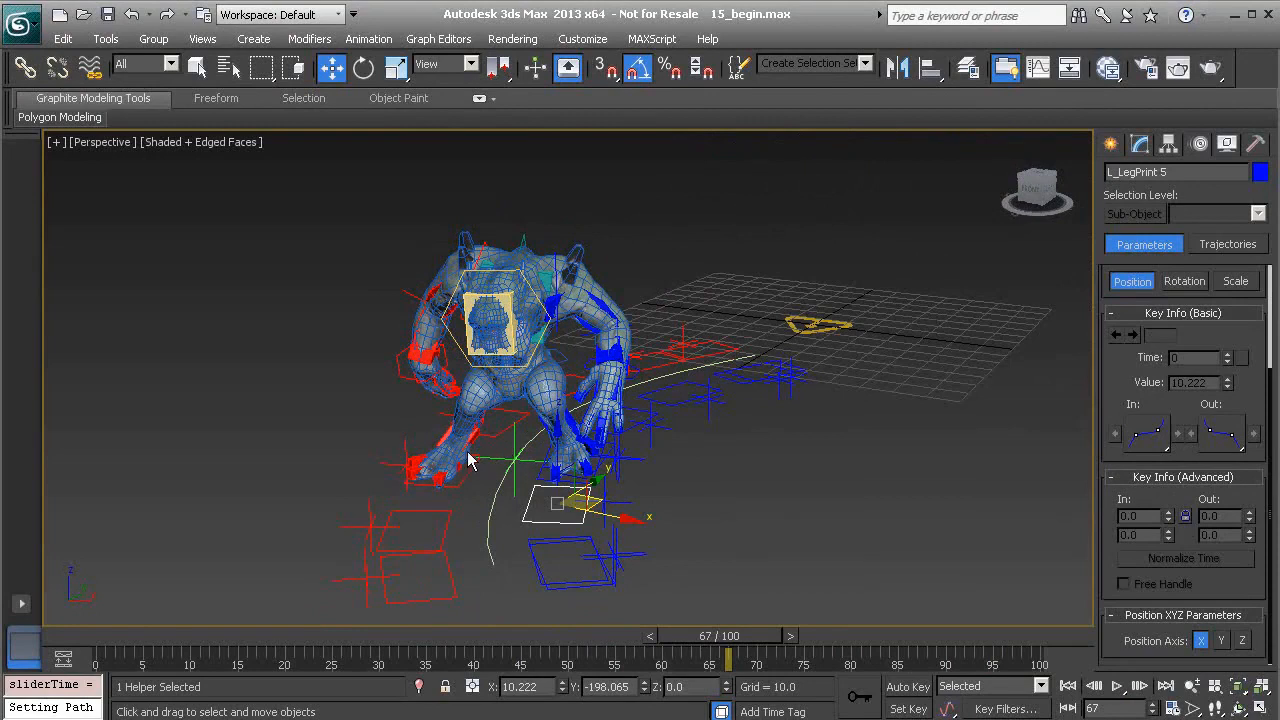
{"action": "left_click", "coordinate": [836, 335]}
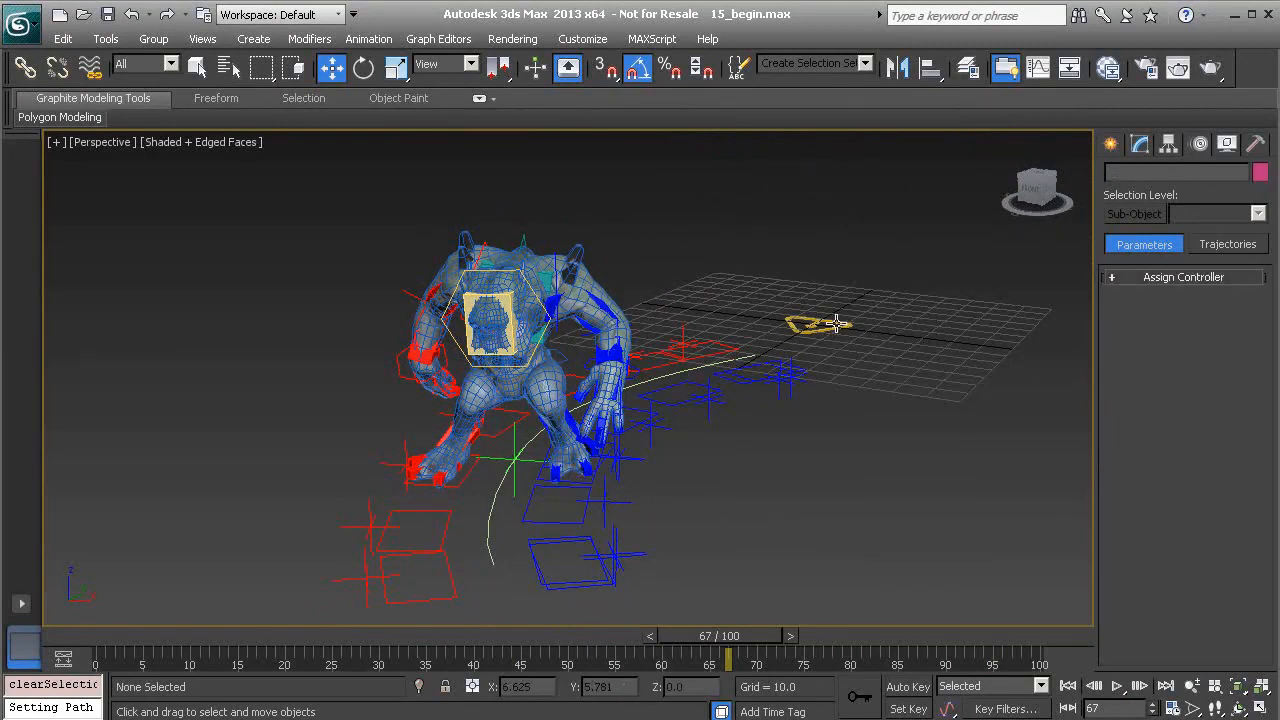
{"action": "left_click", "coordinate": [838, 333]}
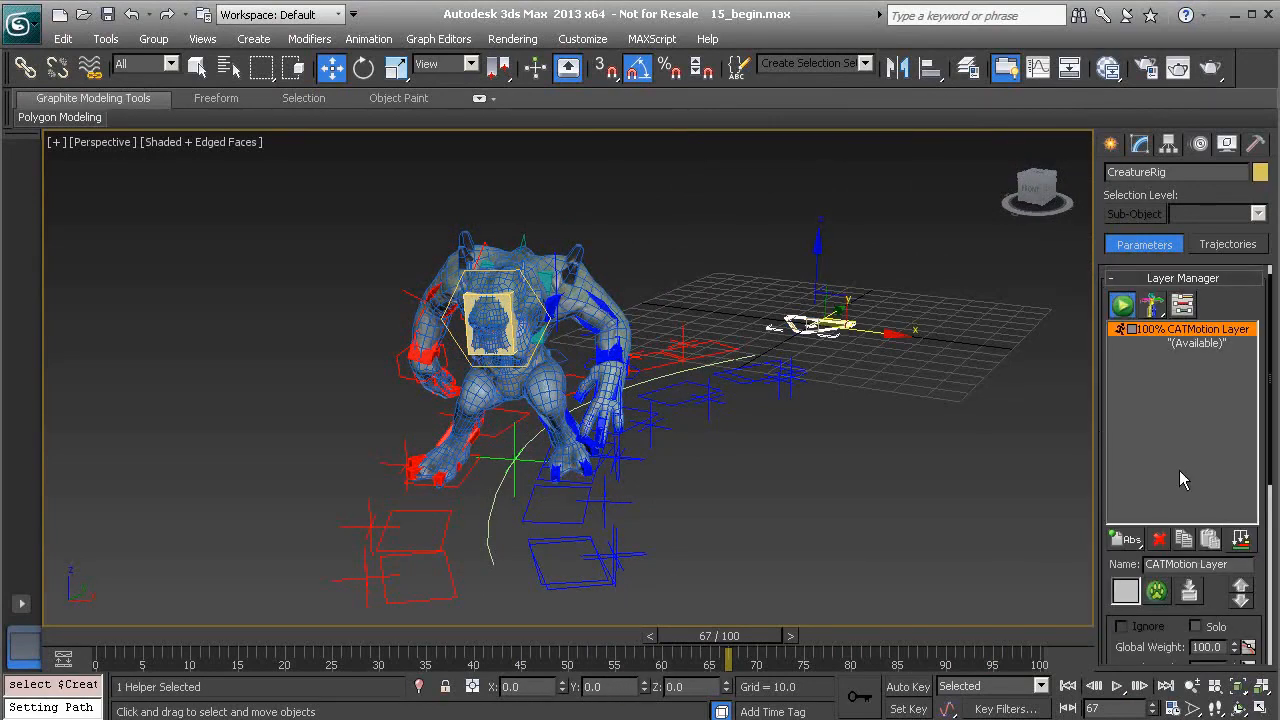
{"action": "left_click", "coordinate": [1156, 591]}
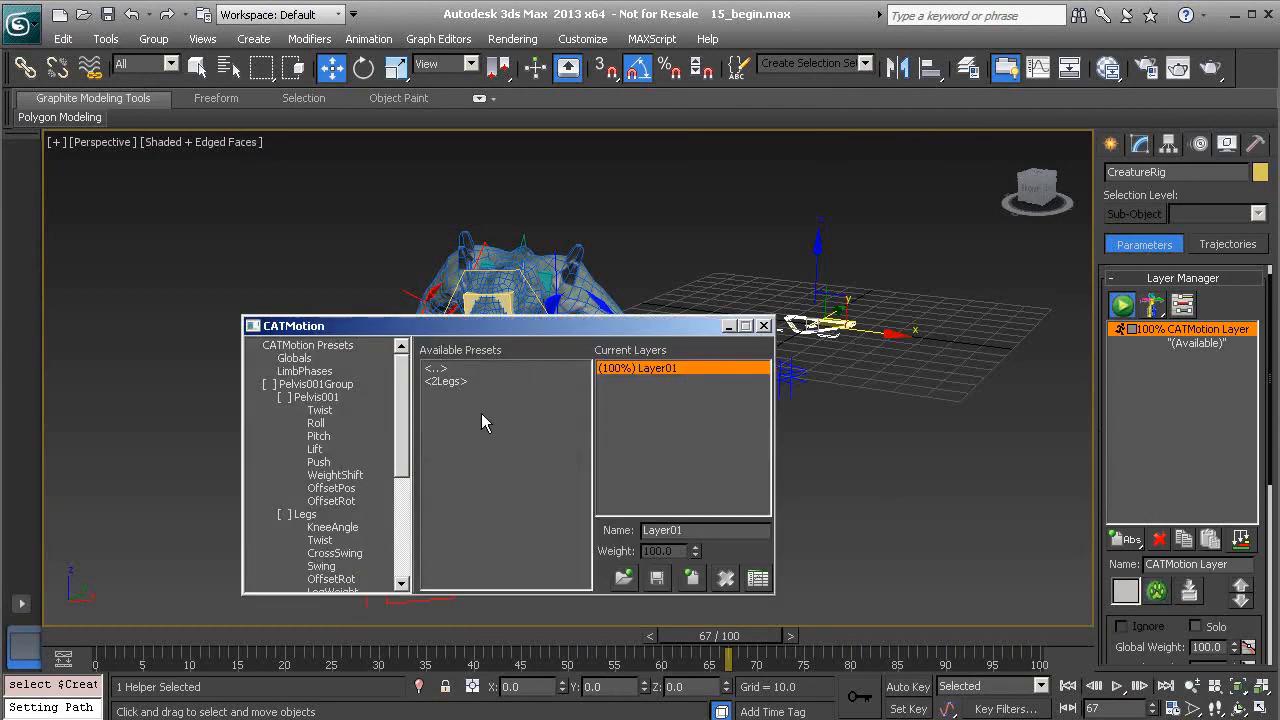
{"action": "left_click_drag", "start_coordinate": [515, 330], "coordinate": [822, 257]}
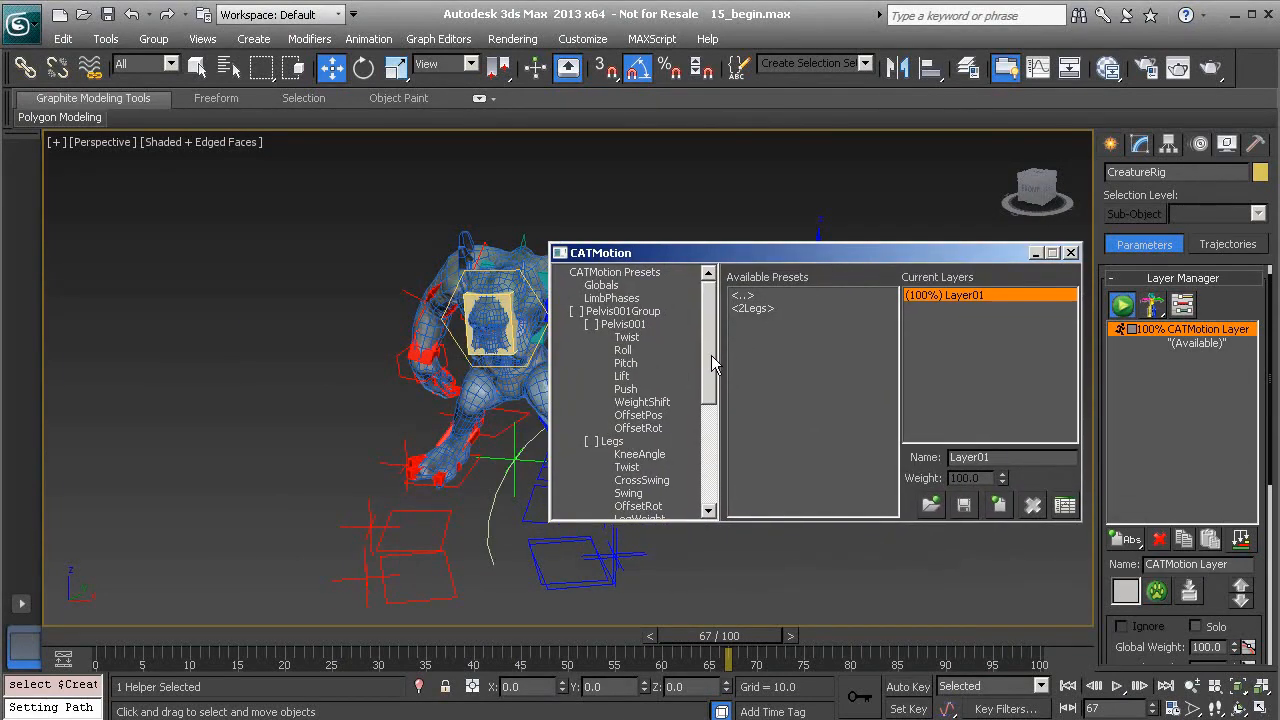
{"action": "left_click", "coordinate": [600, 285]}
{"action": "left_click_drag", "start_coordinate": [945, 253], "coordinate": [454, 176]}
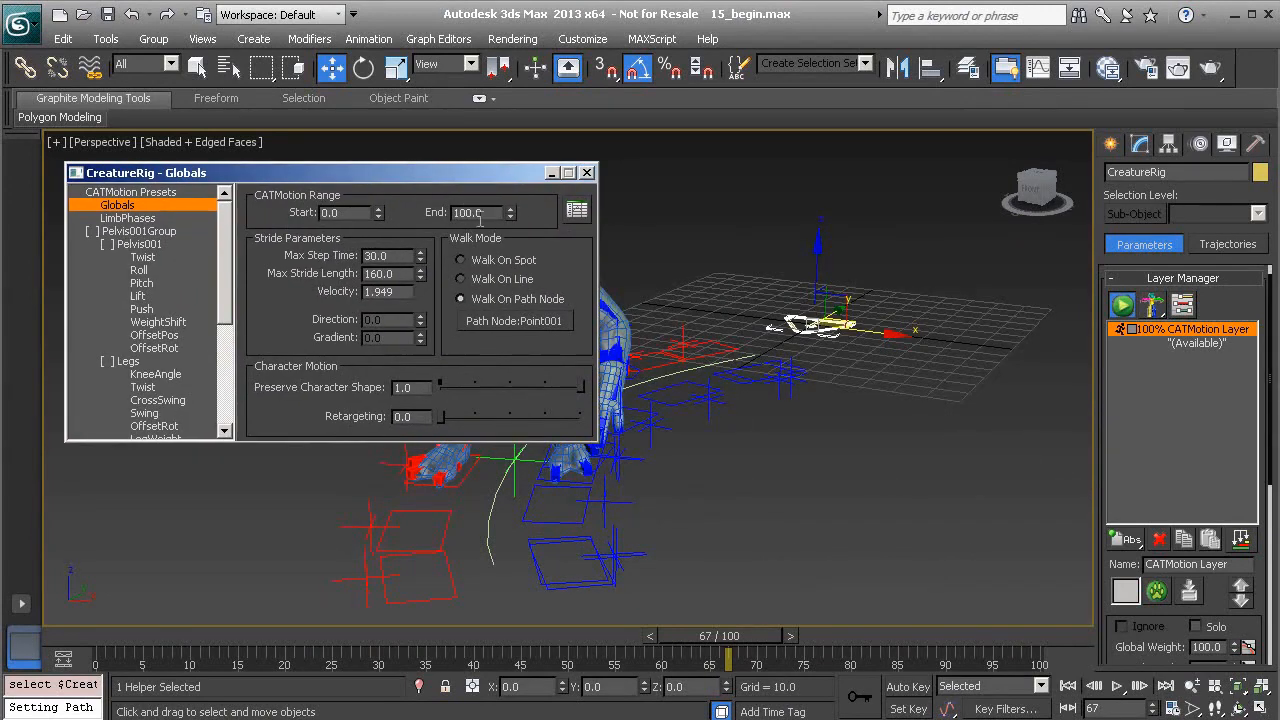
Extend the timeline to frame 140 and move the last key of the path node Point001 to frame 130
{"action": "middle_click_drag", "start_coordinate": [696, 366], "coordinate": [1014, 483], "text": "alt"}
{"action": "middle_click_drag", "start_coordinate": [776, 477], "coordinate": [777, 432], "text": "alt"}
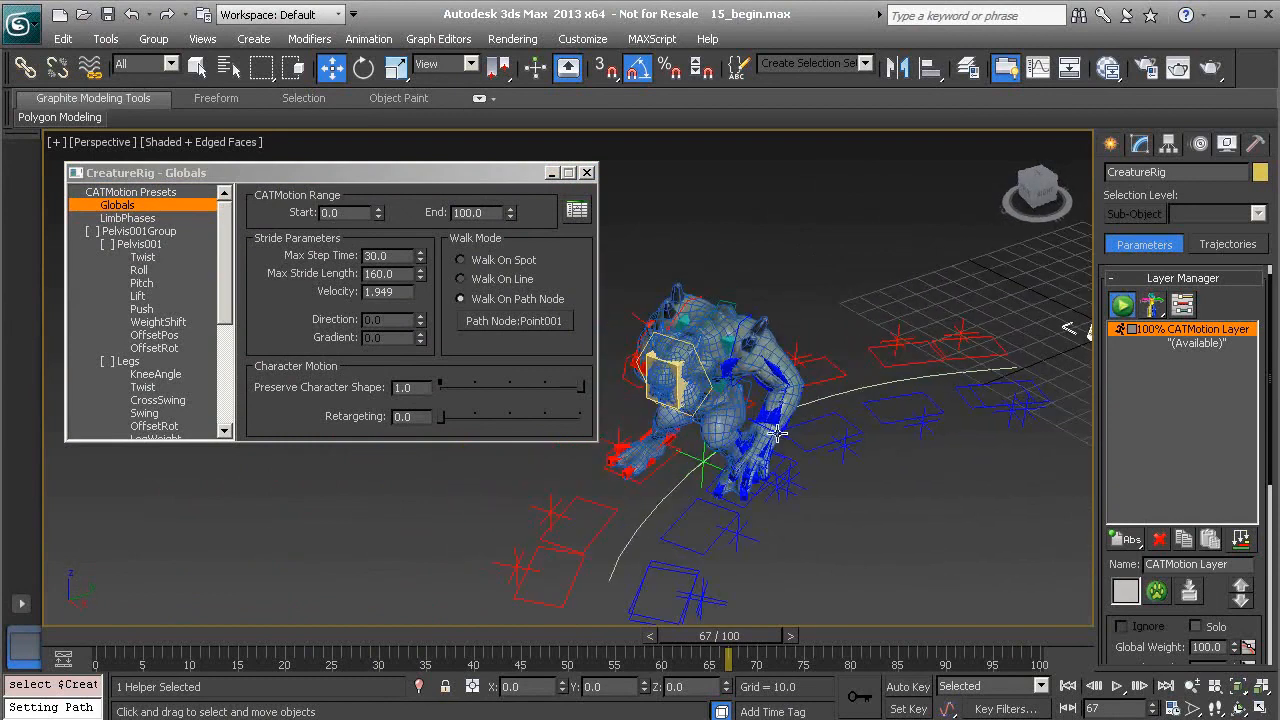
{"action": "left_click", "coordinate": [700, 475]}
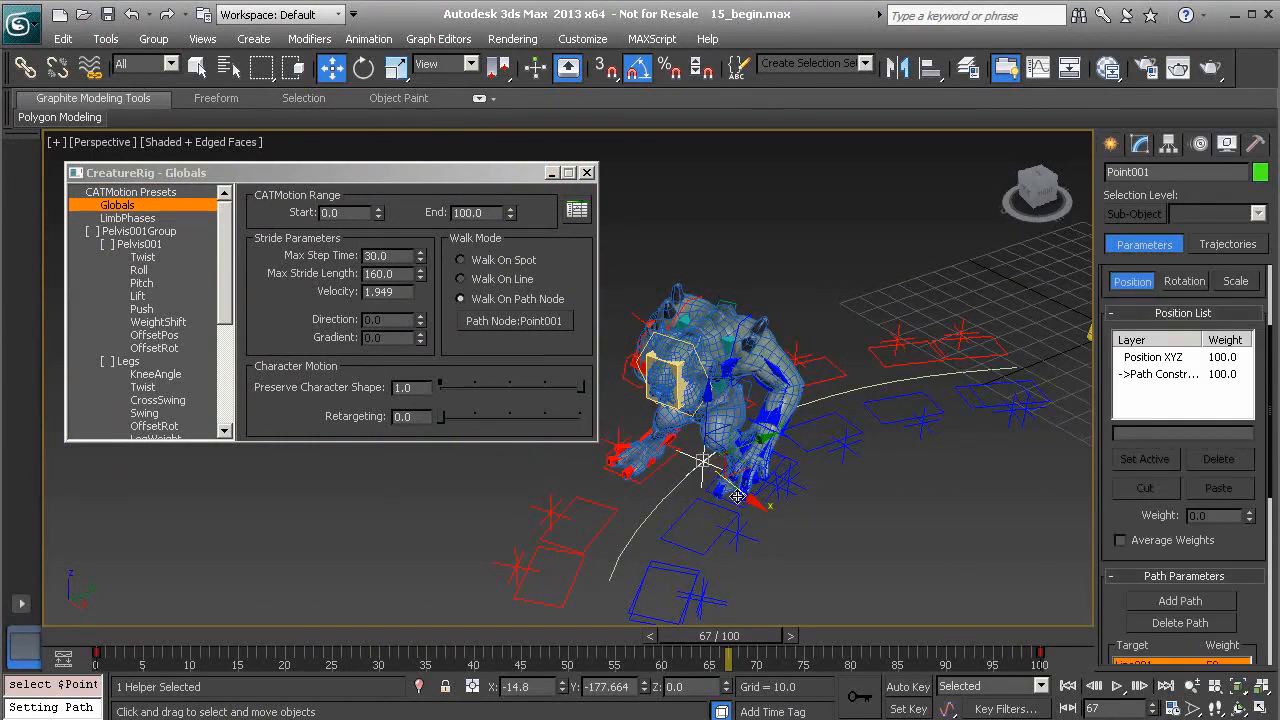
{"action": "right_click_drag", "start_coordinate": [980, 662], "coordinate": [634, 666], "text": "ctrl+alt"}
{"action": "left_click_drag", "start_coordinate": [773, 660], "coordinate": [972, 687]}
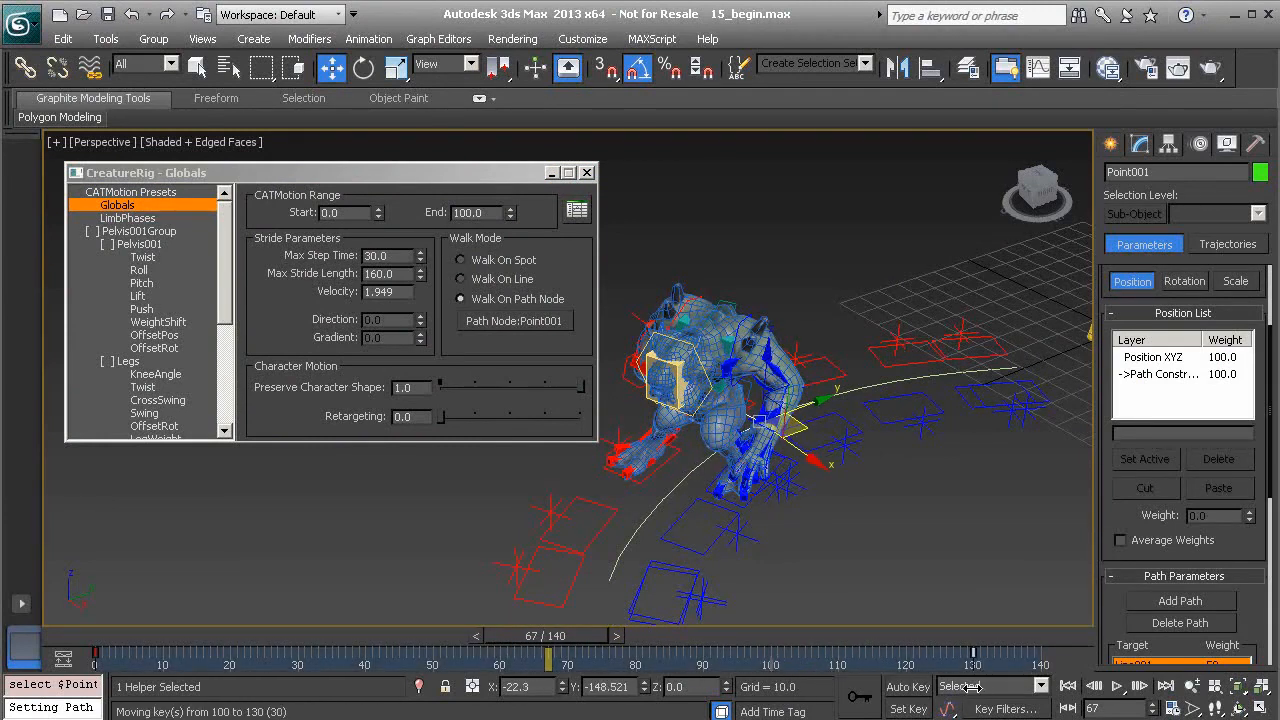
Set the CATMotion range end to 130, play the slower walk along the path, and stop playback
{"action": "left_click", "coordinate": [469, 212]}
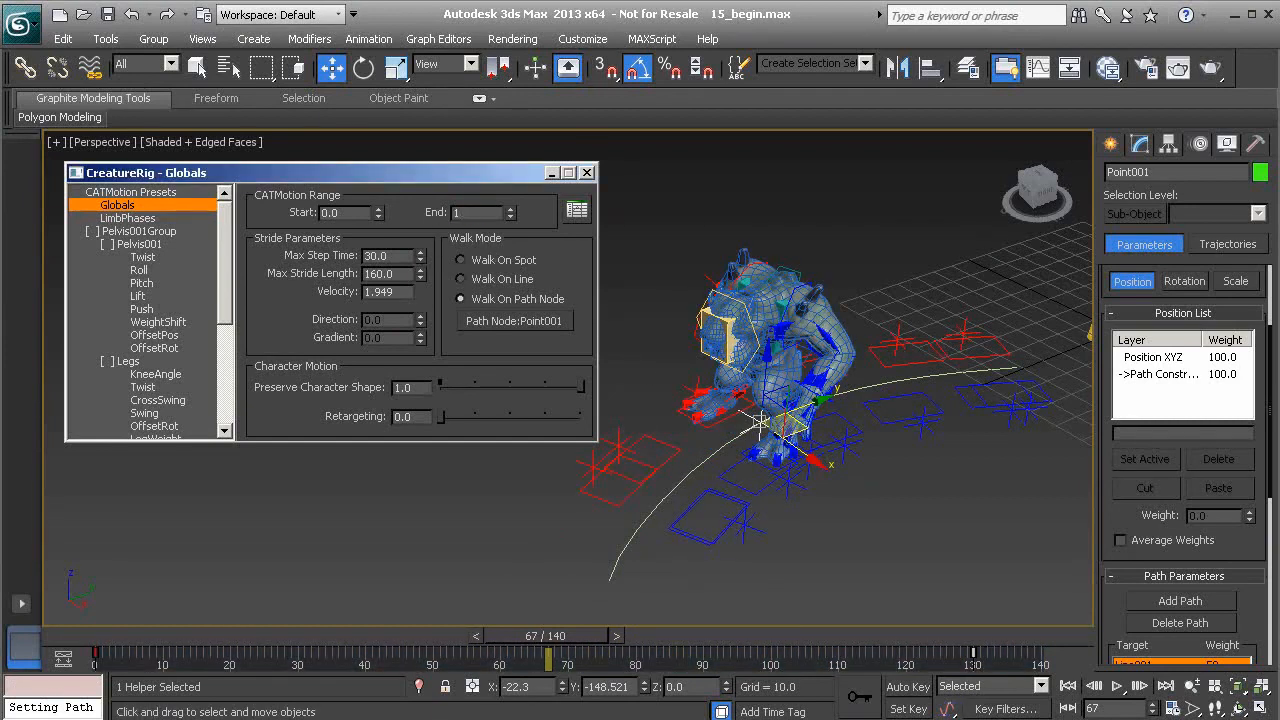
{"action": "left_click_drag", "start_coordinate": [837, 640], "coordinate": [345, 648]}
{"action": "left_click", "coordinate": [1116, 689]}
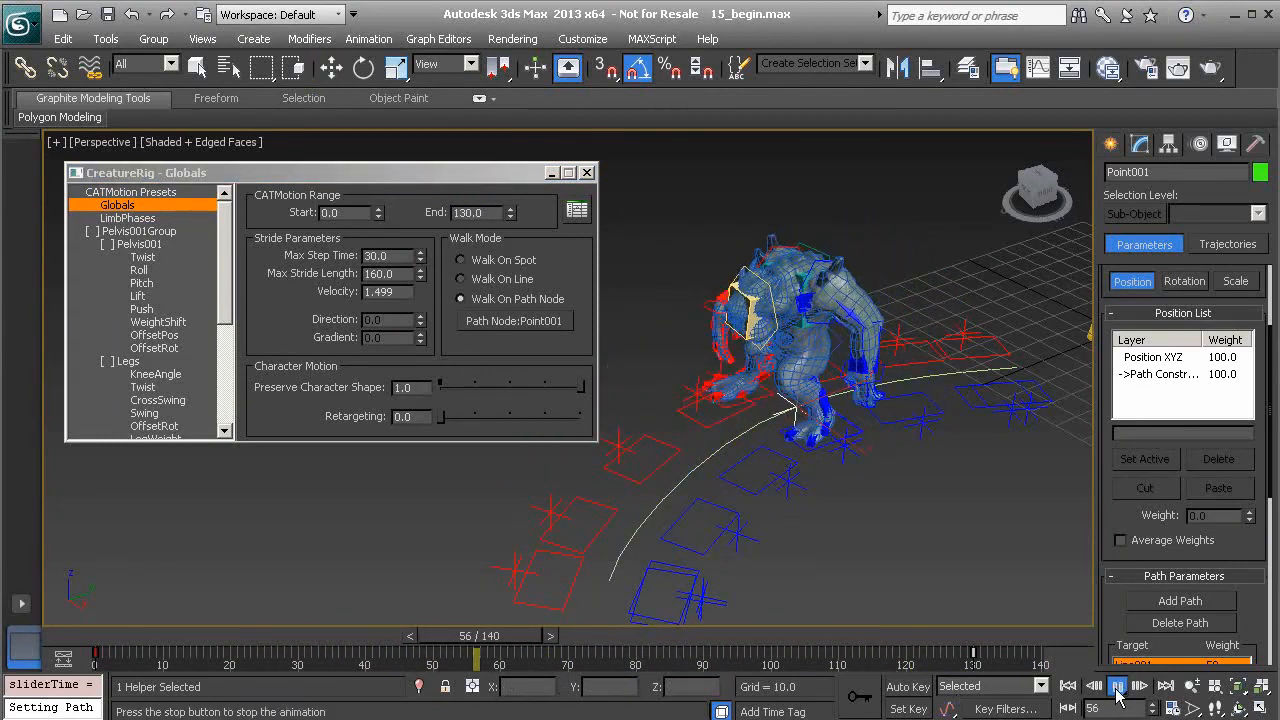
{"action": "left_click", "coordinate": [1116, 686]}
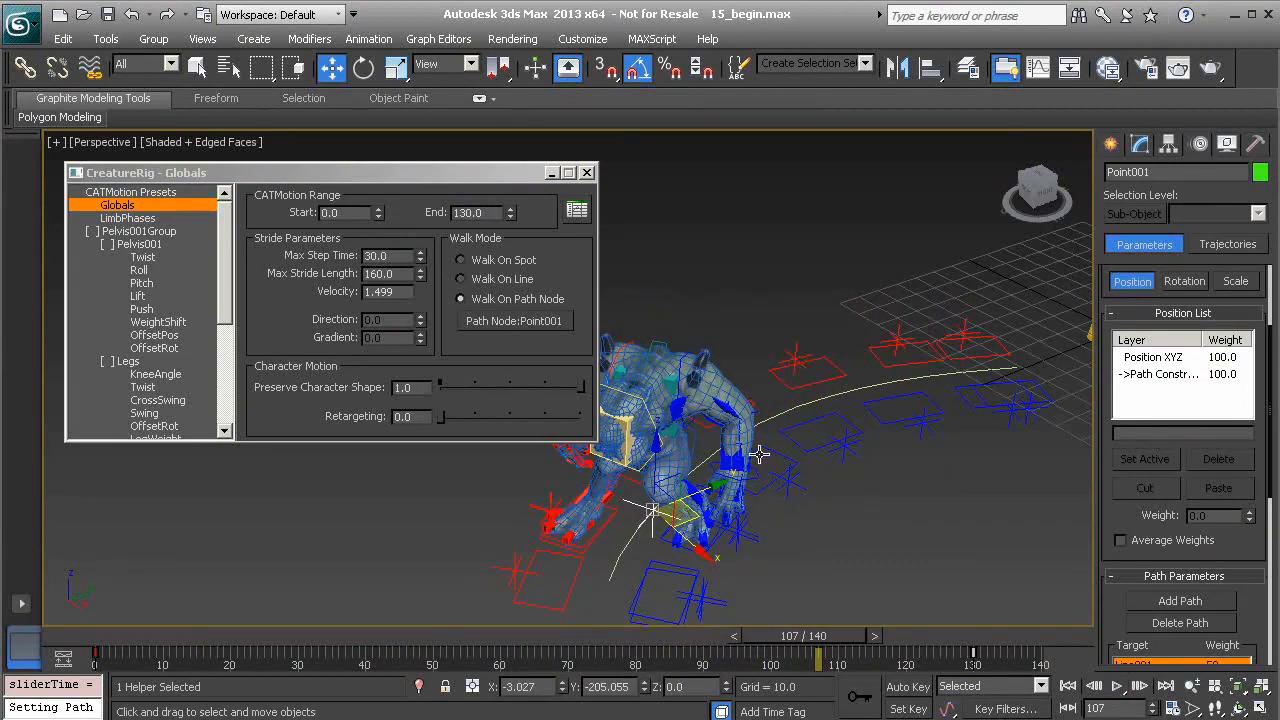
Close the CATMotion editor and examine the walking creature closer from a low front angle
{"action": "left_click", "coordinate": [587, 174]}
{"action": "middle_click_drag", "start_coordinate": [680, 357], "coordinate": [668, 310], "text": "alt"}
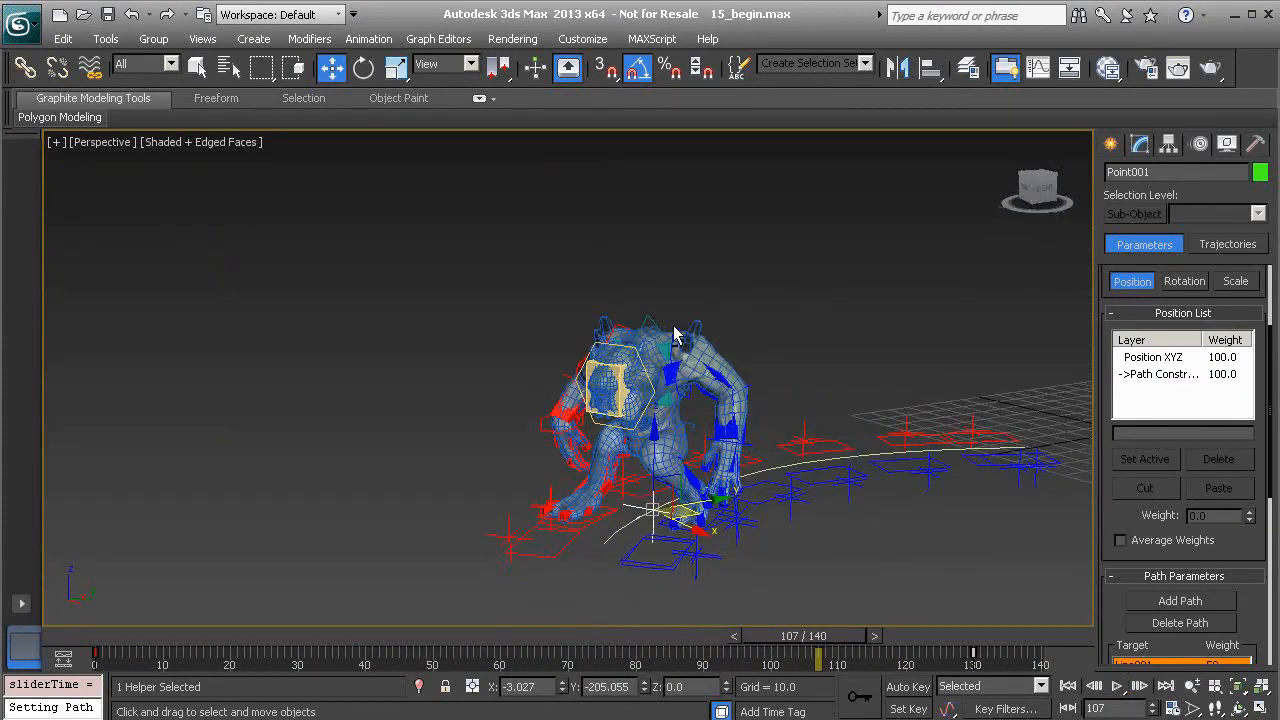
{"action": "middle_click_drag", "start_coordinate": [778, 468], "coordinate": [781, 345], "text": "ctrl+alt"}
{"action": "middle_click_drag", "start_coordinate": [831, 420], "coordinate": [721, 351]}
{"action": "mouse_move", "coordinate": [849, 636]}
{"action": "left_mouse_down"}
{"action": "mouse_move", "coordinate": [360, 652]}
{"action": "mouse_move", "coordinate": [848, 655]}
{"action": "left_mouse_up"}
{"action": "key", "text": "w"}
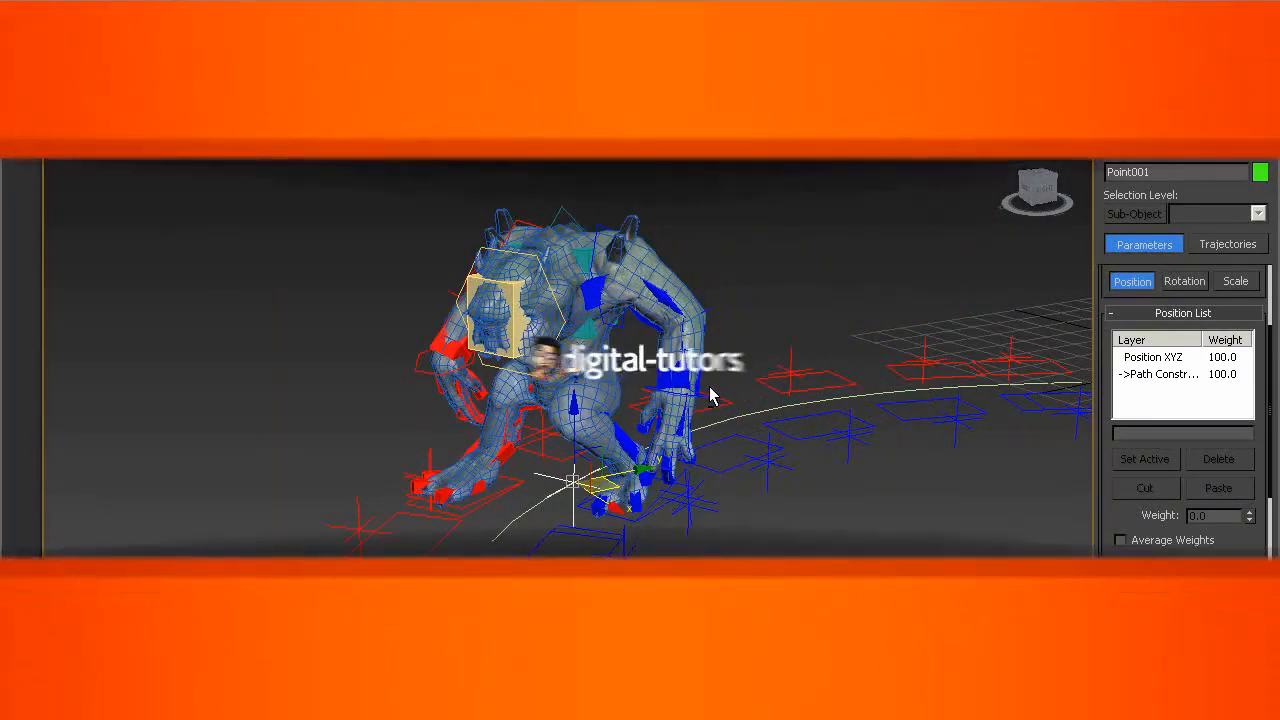